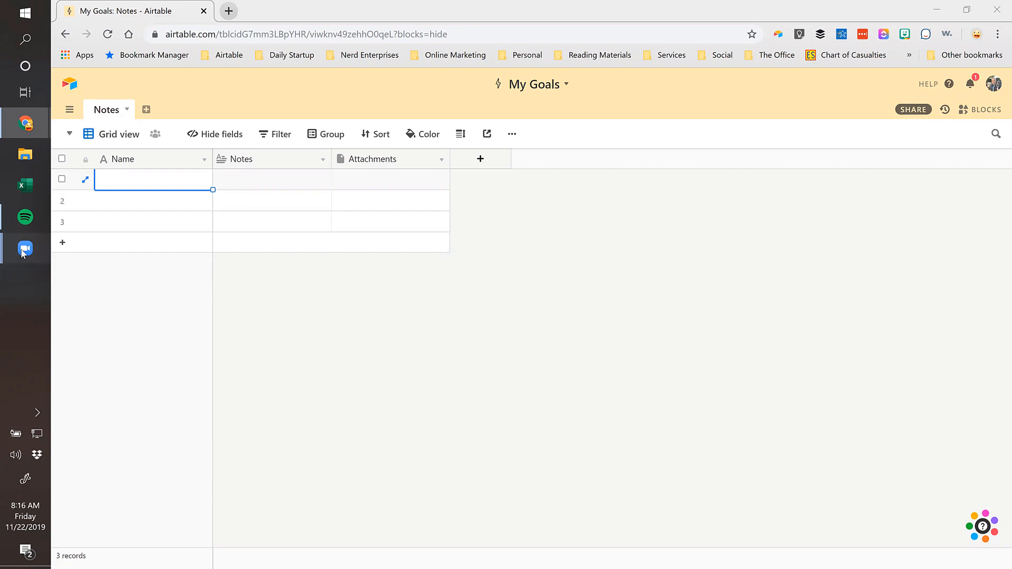
# Name the first three records of the Notes table Body, Mind and Spirit
pyautogui.moveTo(24, 248)
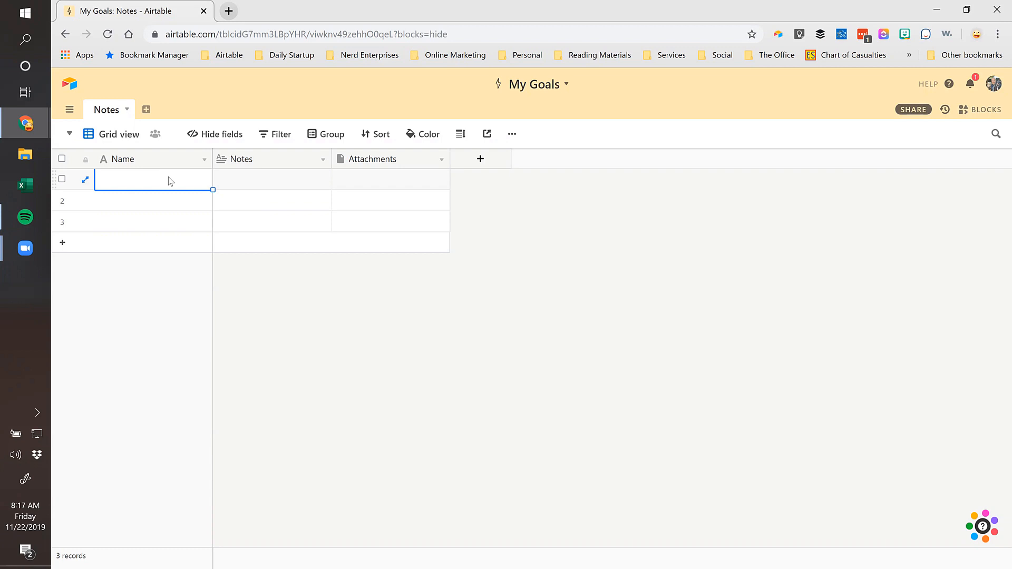
pyautogui.write('Body')
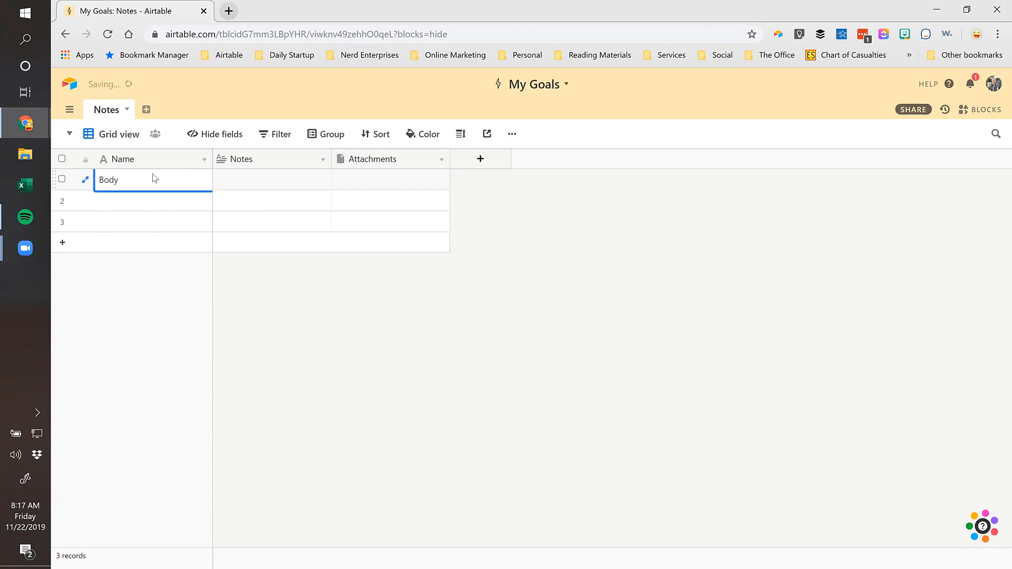
pyautogui.press('Return')
pyautogui.write('Mind')
pyautogui.press('Return')
pyautogui.write('Spirit')
pyautogui.press('Return')
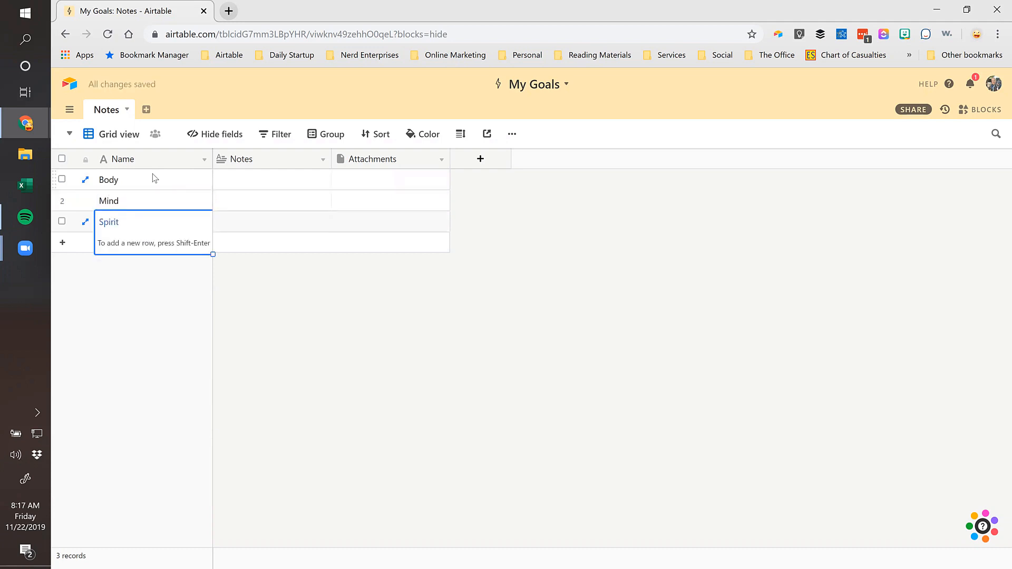
# Add three more records to the Notes table and name them Time, People and Money
pyautogui.hotkey('shift', 'Return')
pyautogui.hotkey('shift', 'Return')
pyautogui.hotkey('shift', 'Return')
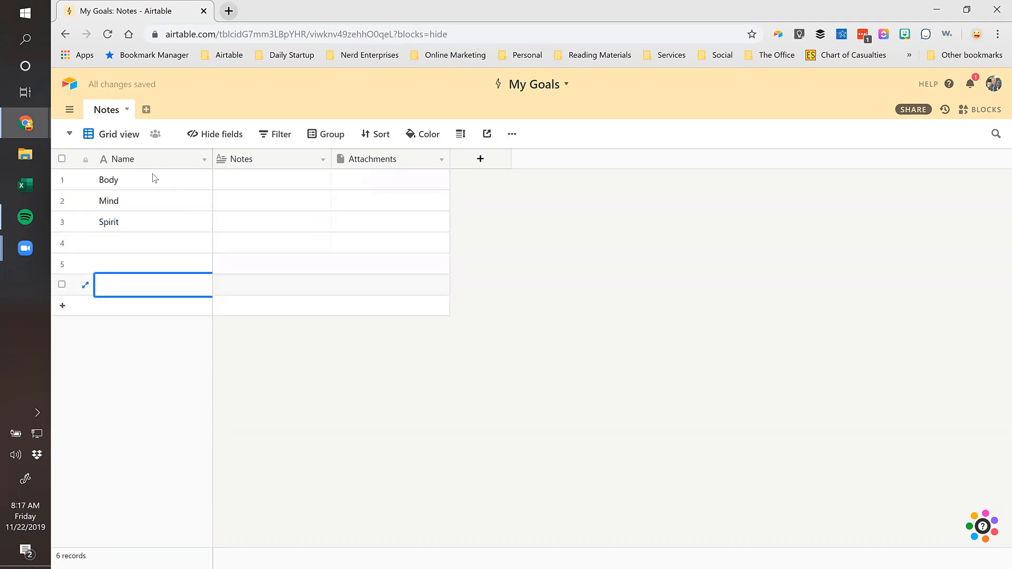
pyautogui.press('Escape')
pyautogui.press('Up')
pyautogui.press('Up')
pyautogui.write('Time')
pyautogui.press('Return')
pyautogui.write('People')
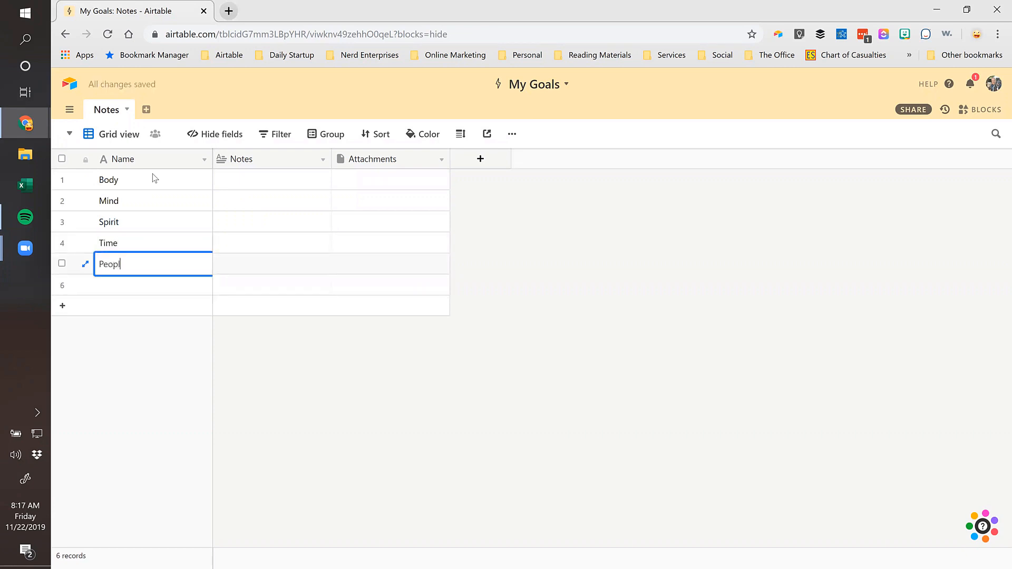
pyautogui.press('Return')
pyautogui.write('Money')
pyautogui.press('Tab')
pyautogui.press('Up')
pyautogui.click(155, 179)
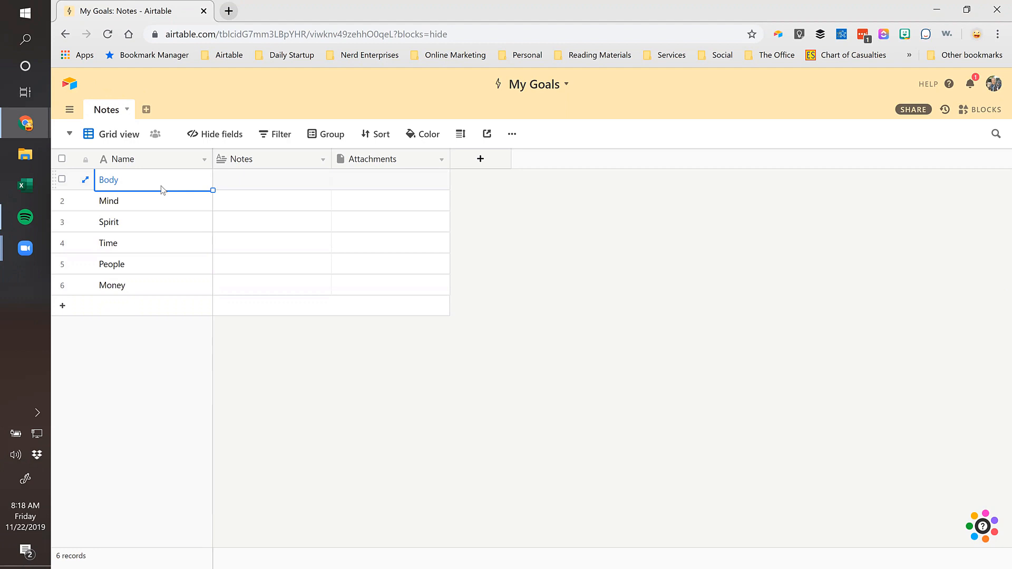
pyautogui.click(149, 207)
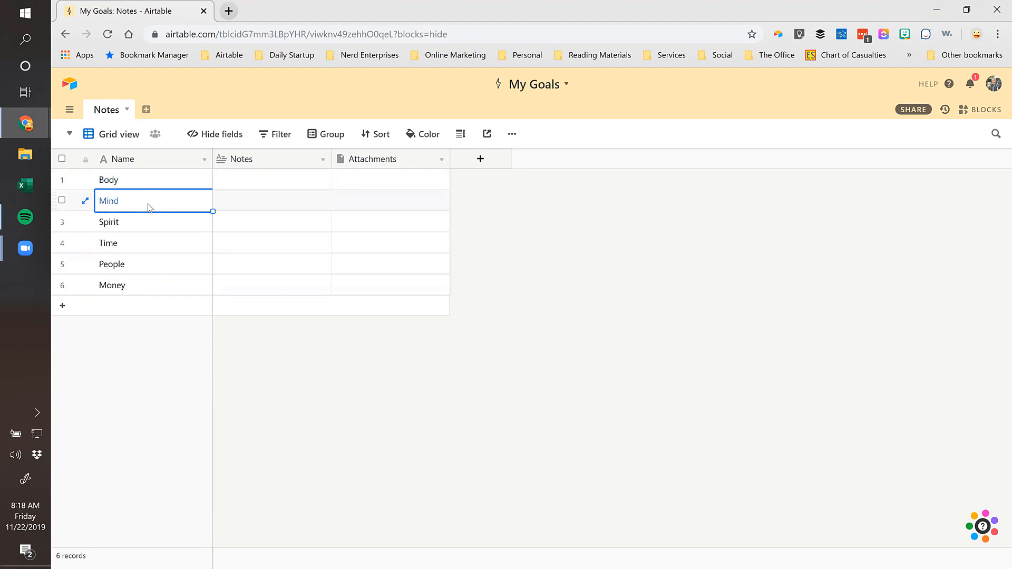
pyautogui.click(137, 184)
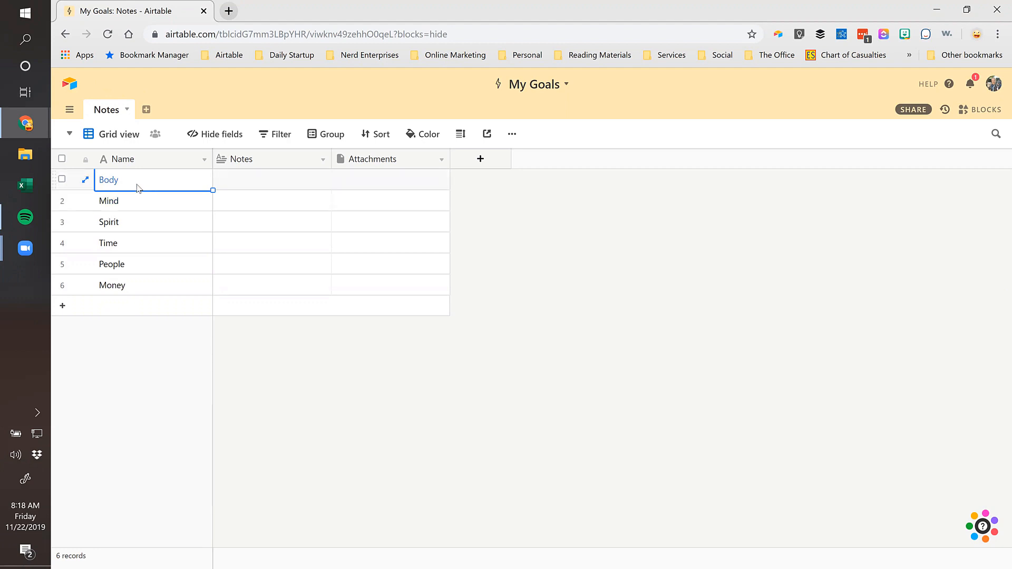
pyautogui.click(126, 208)
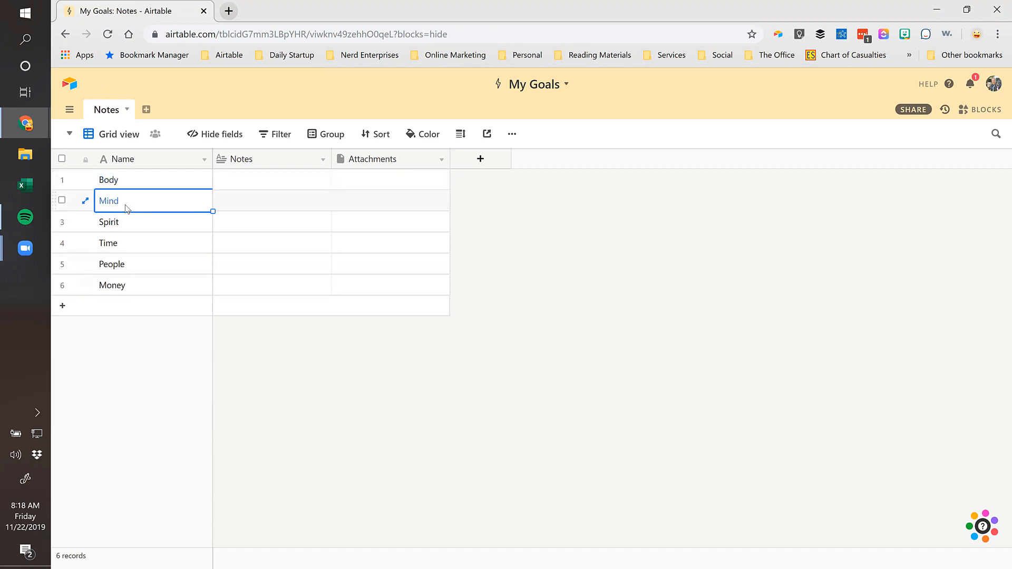
pyautogui.click(132, 229)
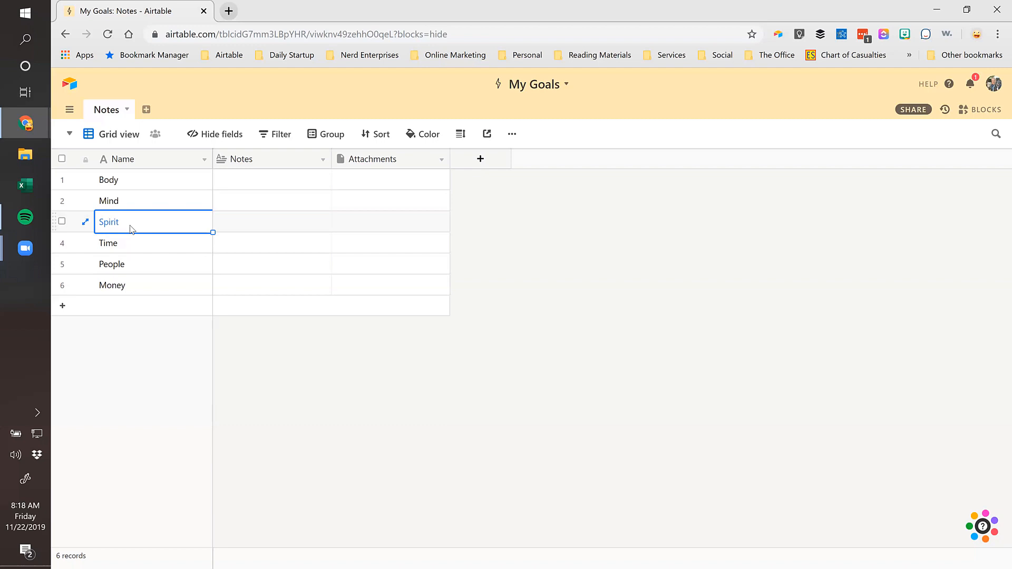
pyautogui.click(133, 247)
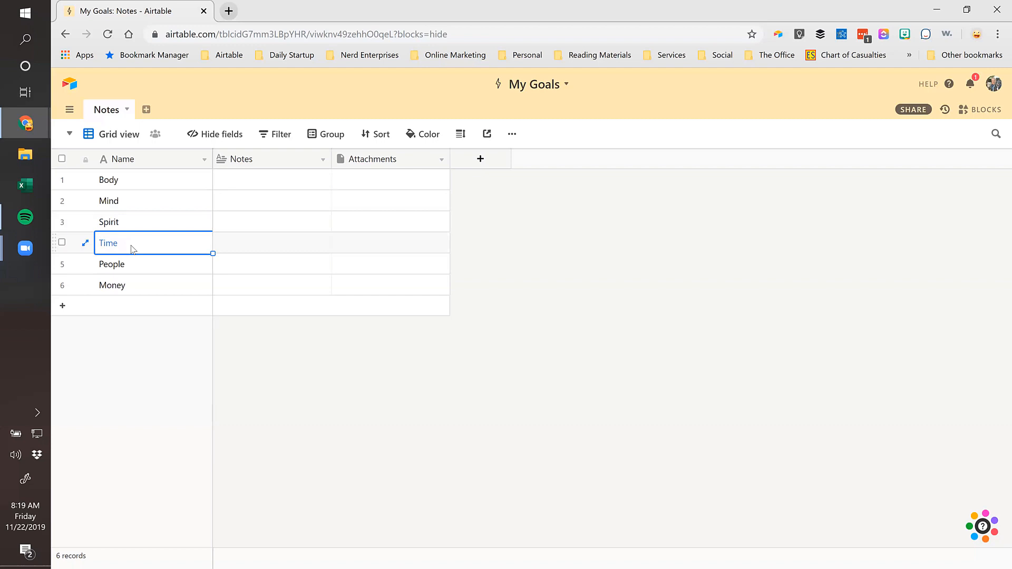
pyautogui.click(136, 267)
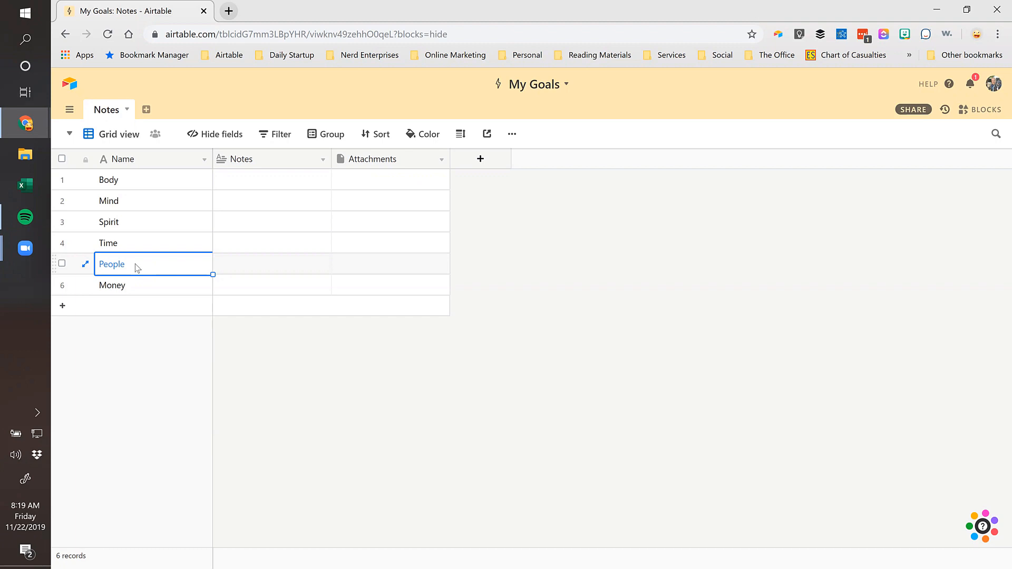
pyautogui.click(181, 280)
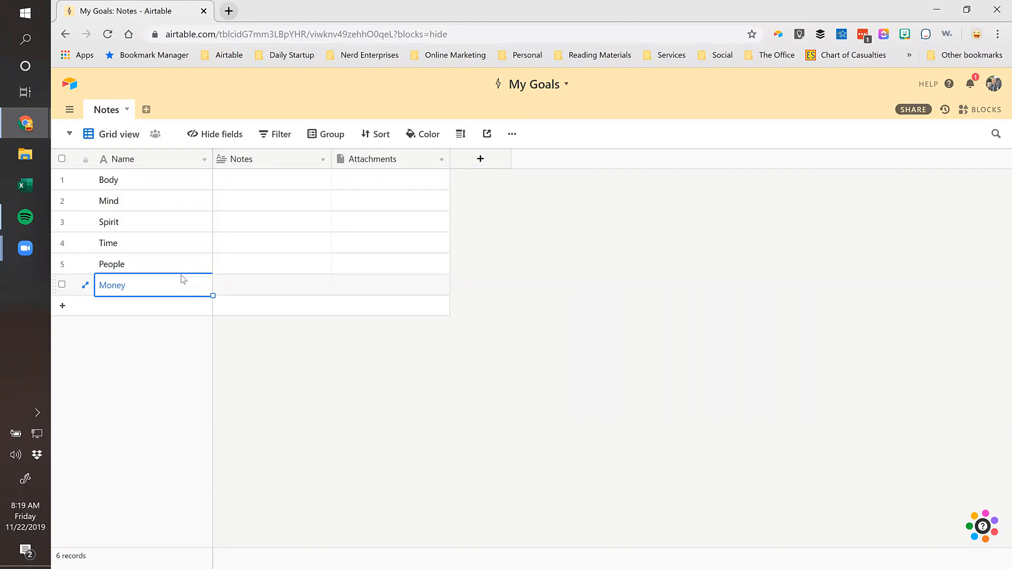
pyautogui.click(141, 187)
pyautogui.click(136, 223)
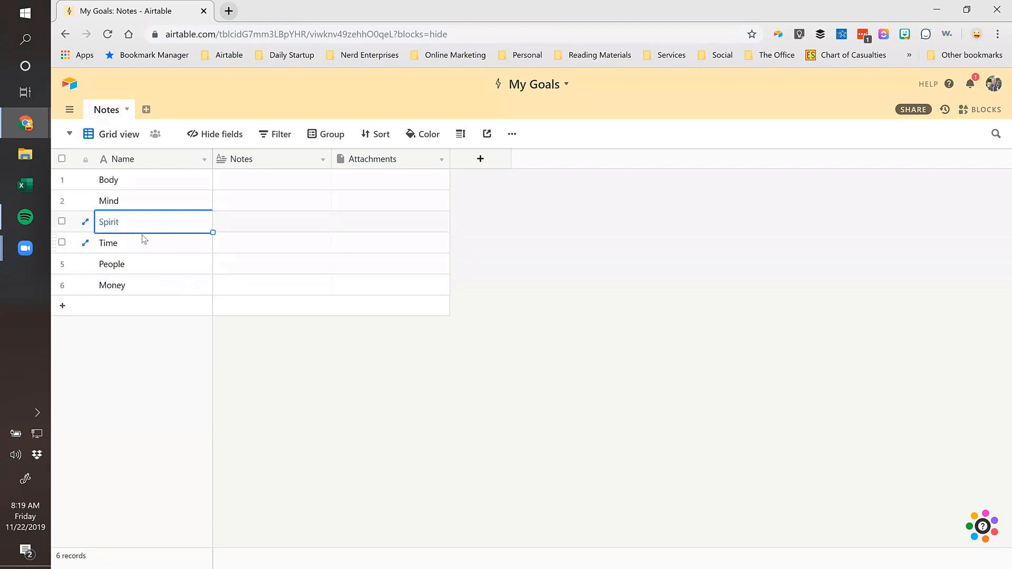
pyautogui.click(138, 251)
pyautogui.click(137, 265)
pyautogui.click(128, 247)
pyautogui.click(129, 266)
pyautogui.click(124, 244)
pyautogui.click(121, 225)
pyautogui.click(121, 245)
pyautogui.click(127, 266)
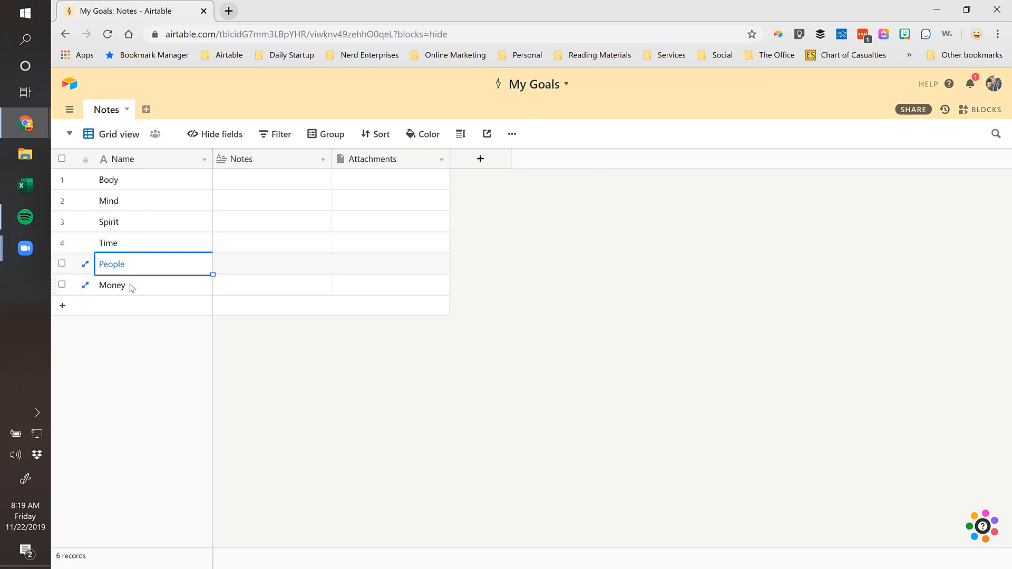
pyautogui.moveTo(102, 185); pyautogui.dragTo(137, 267)
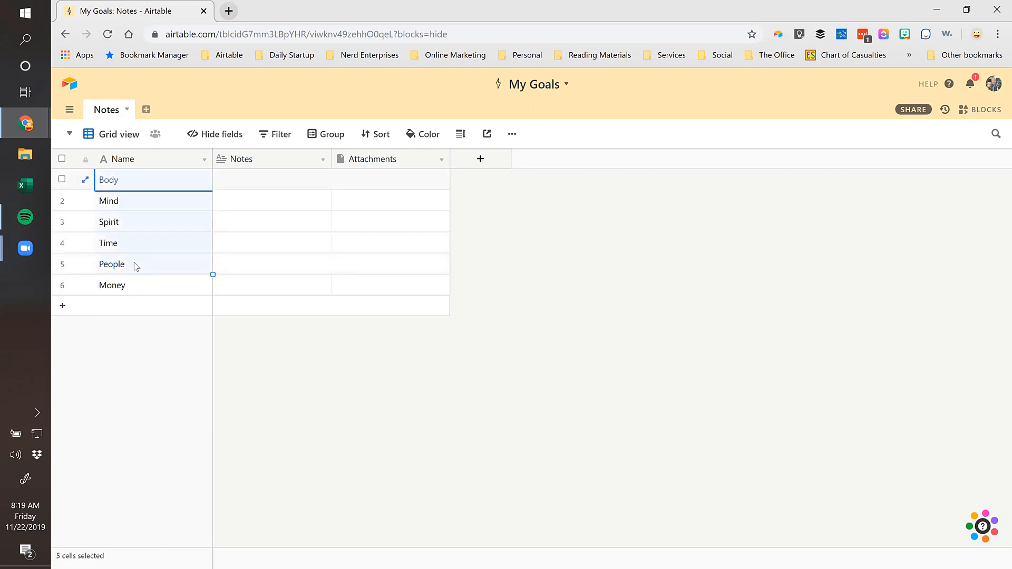
pyautogui.click(142, 294)
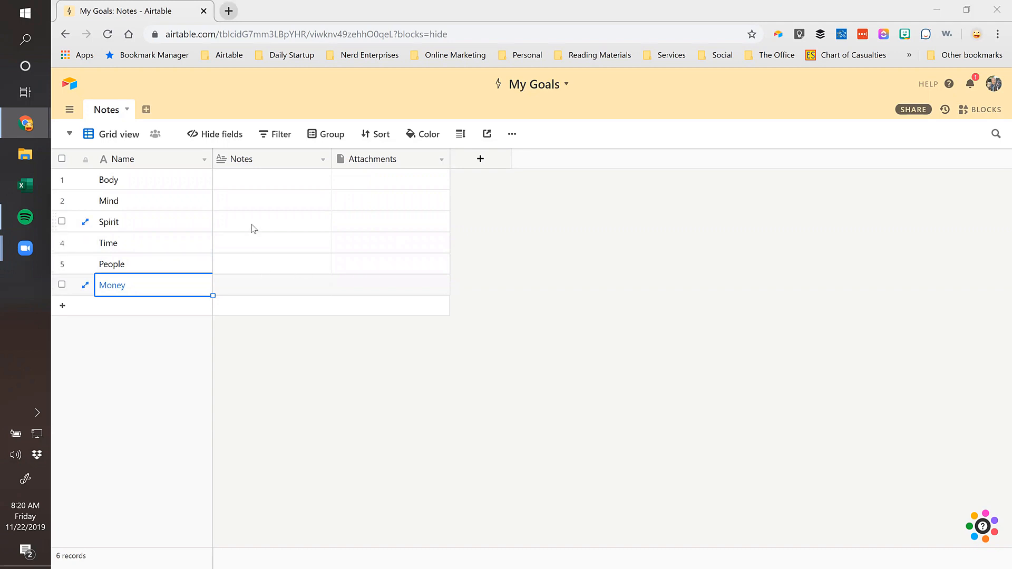
pyautogui.click(153, 186)
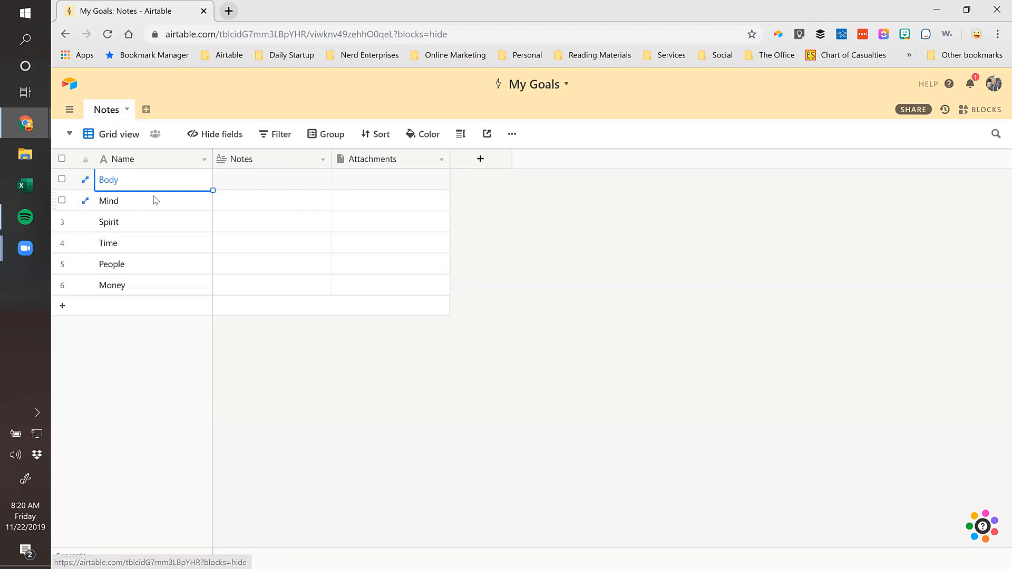
pyautogui.click(253, 187)
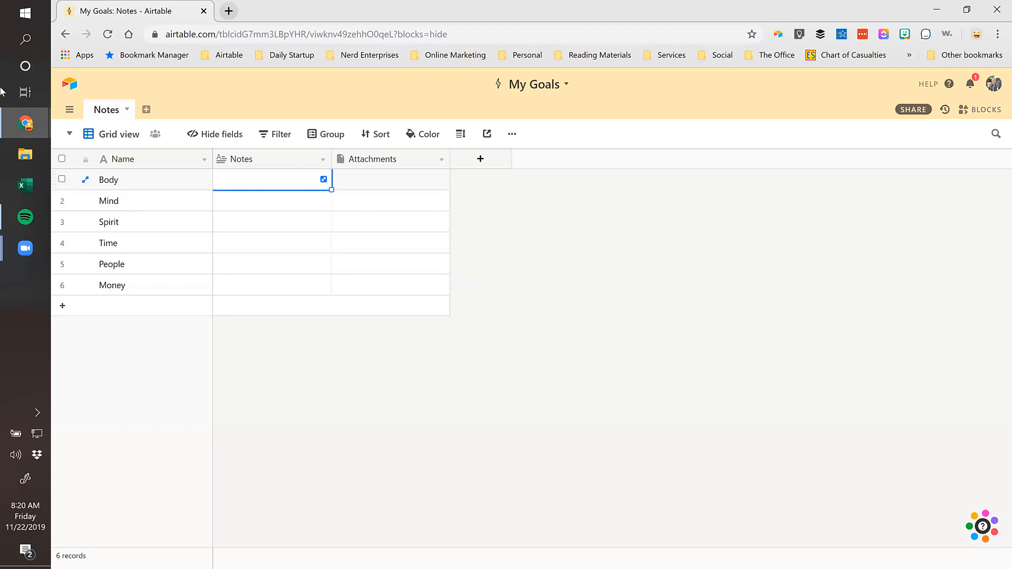
# Create an empty table named Goal Analysis in the My Goals base
pyautogui.click(146, 110)
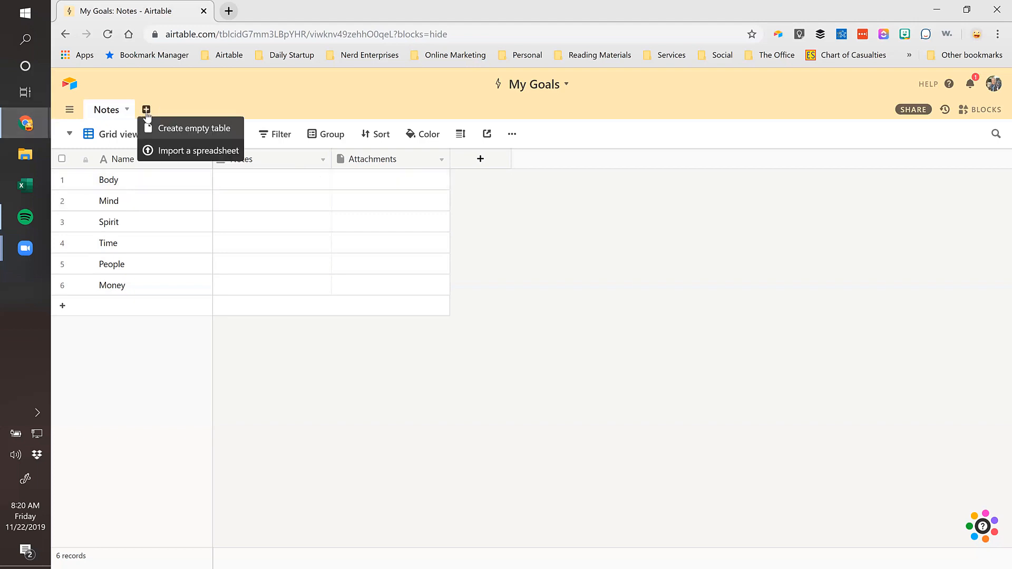
pyautogui.click(174, 131)
pyautogui.write('G')
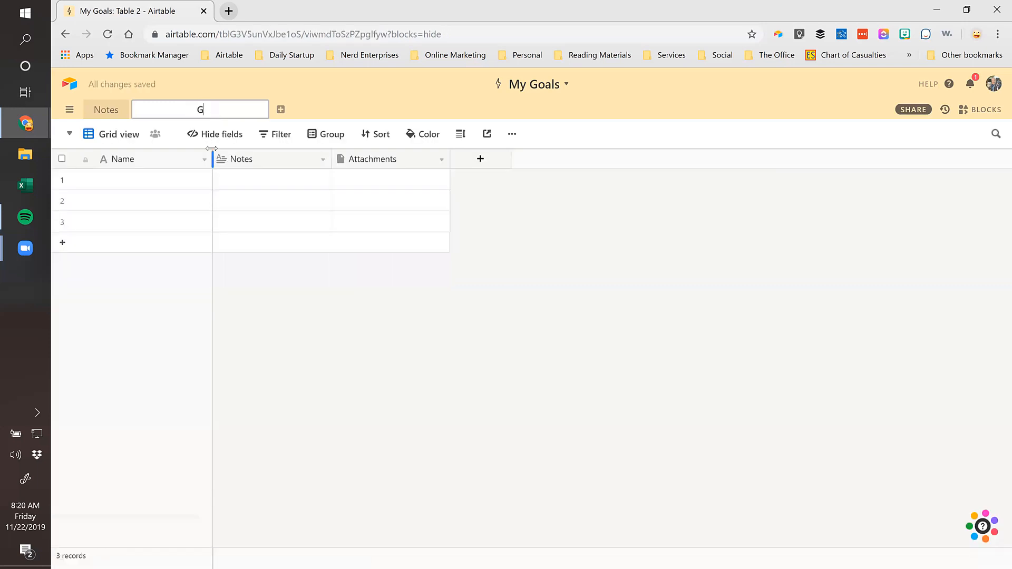
pyautogui.write('oal Analysis')
pyautogui.press('Return')
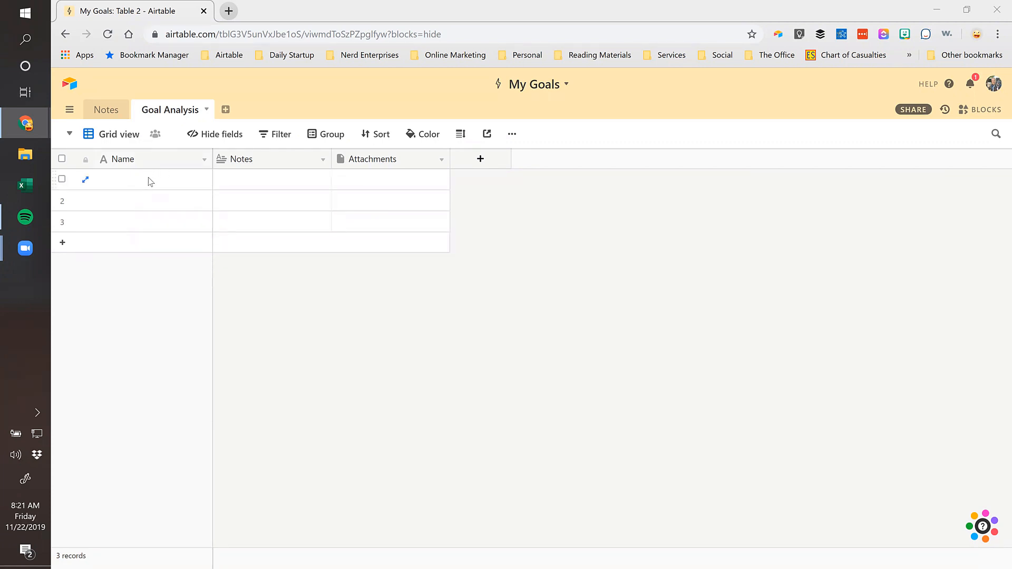
pyautogui.click(107, 113)
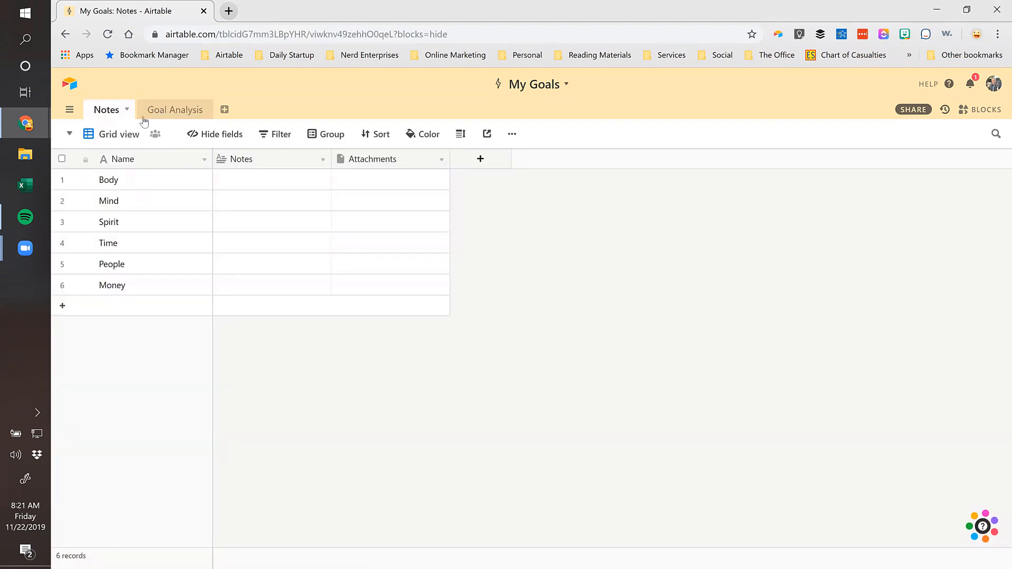
pyautogui.click(161, 111)
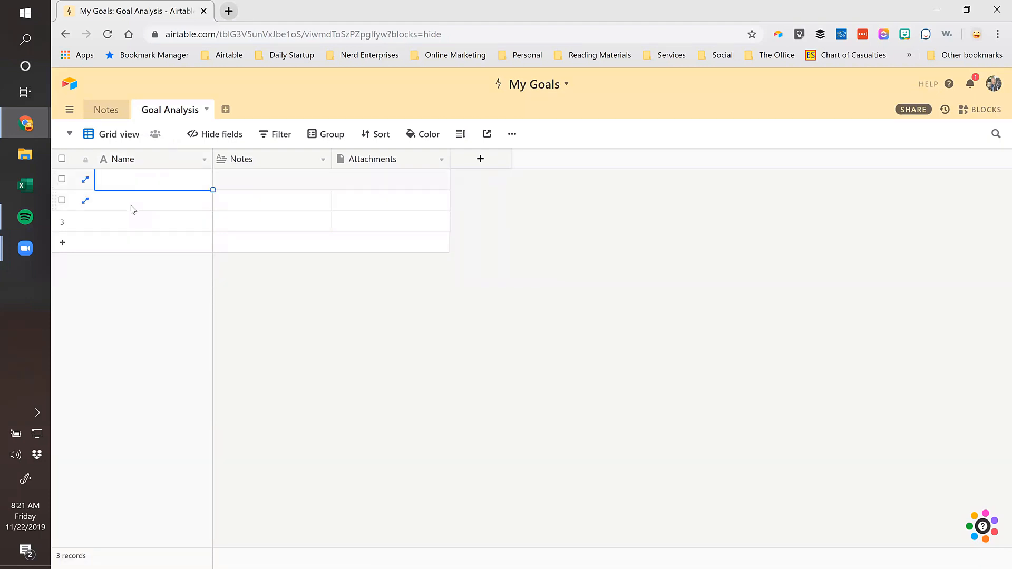
pyautogui.doubleClick(140, 166)
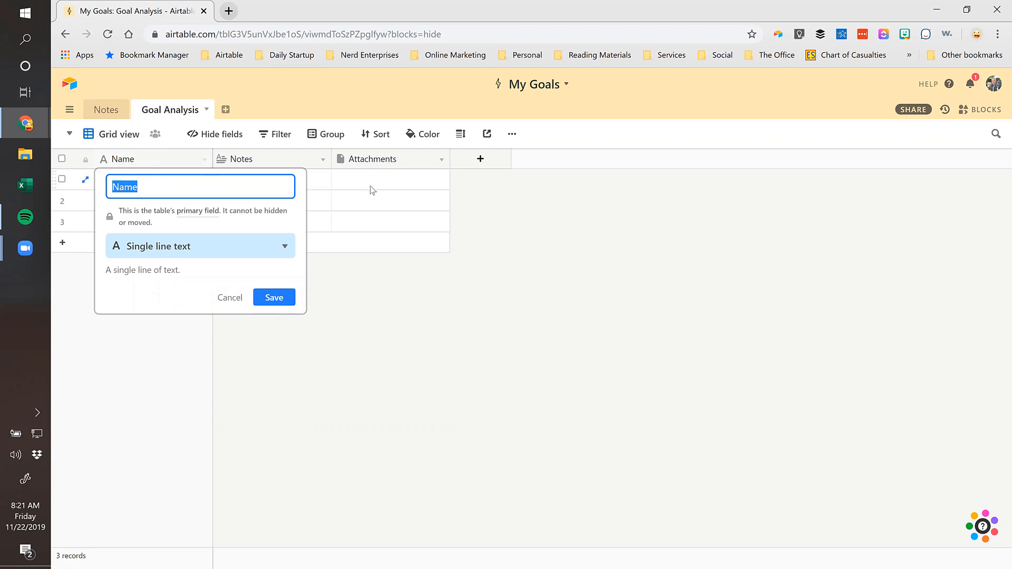
pyautogui.press('Escape')
pyautogui.click(168, 188)
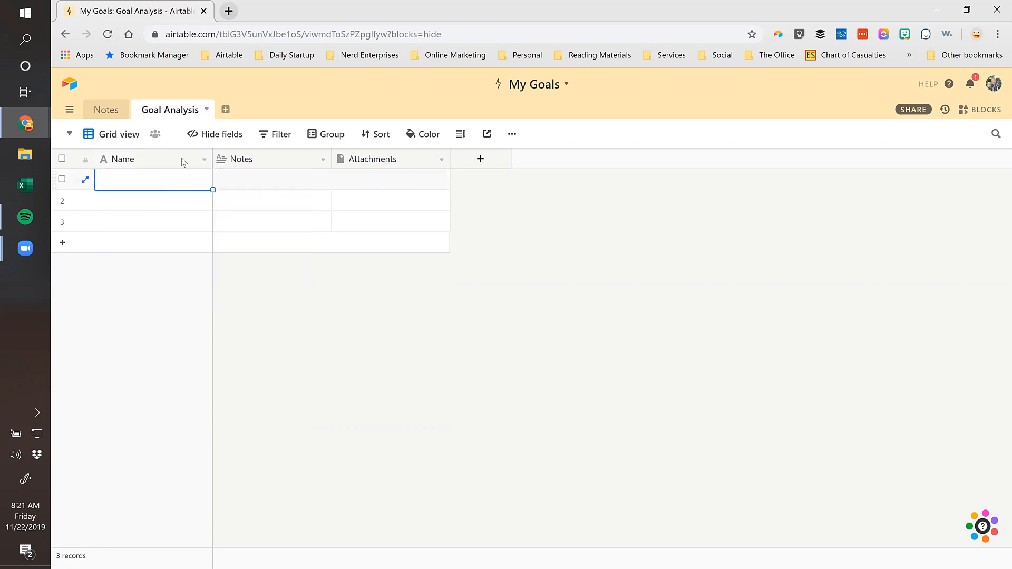
# Widen the primary Name column of the Goal Analysis table and rename the field The Goal
pyautogui.moveTo(213, 160); pyautogui.dragTo(268, 160)
pyautogui.doubleClick(157, 164)
pyautogui.write('T')
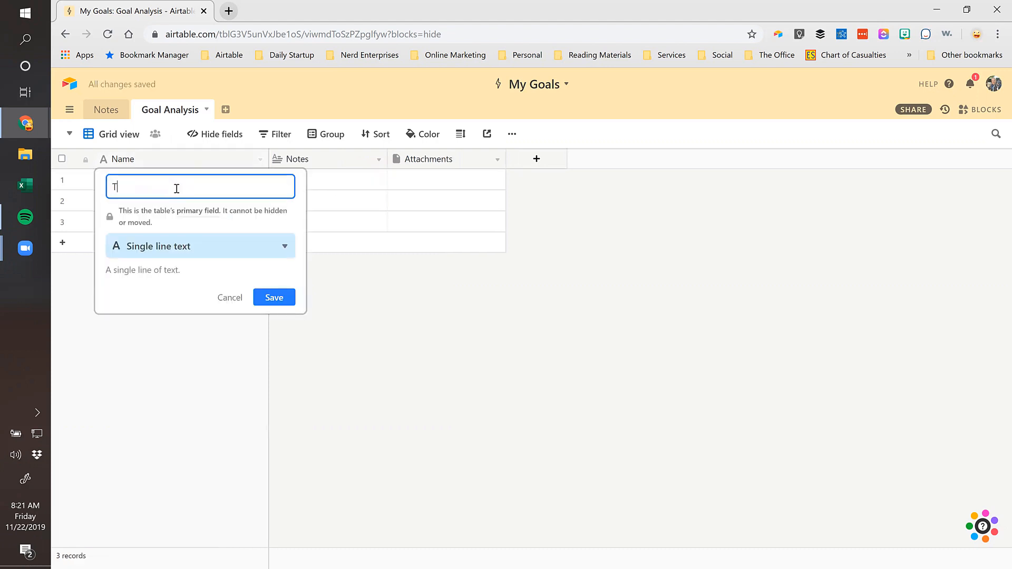
pyautogui.write('he Goal')
pyautogui.press('Return')
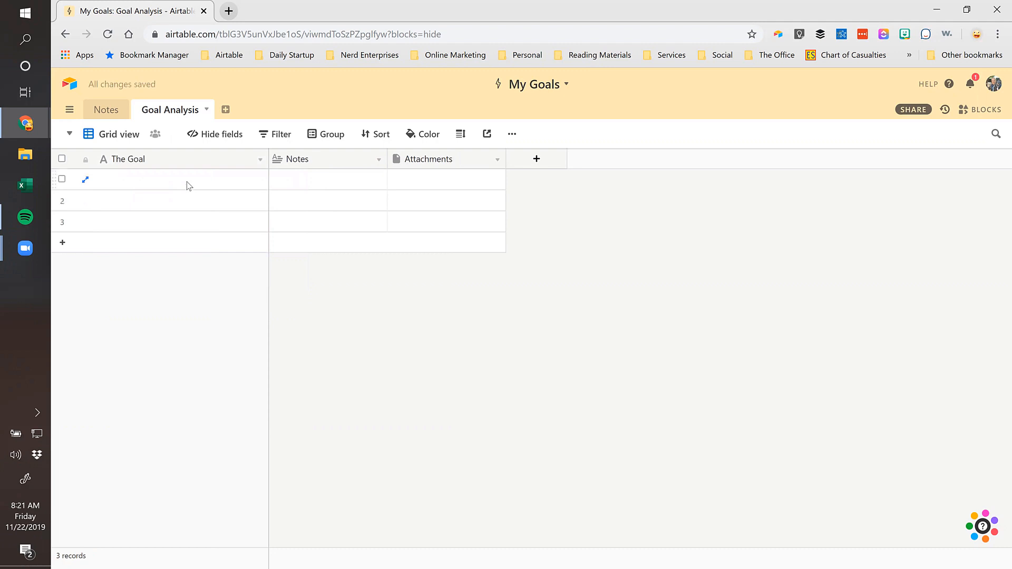
# Add a single select field named Area to the Goal Analysis table without defining any options
pyautogui.click(537, 159)
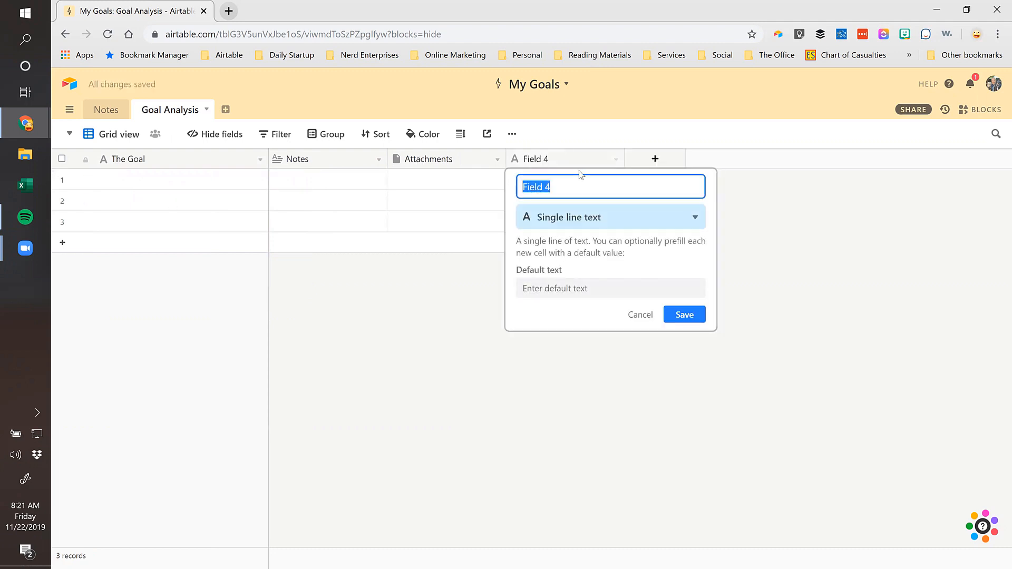
pyautogui.write('Area')
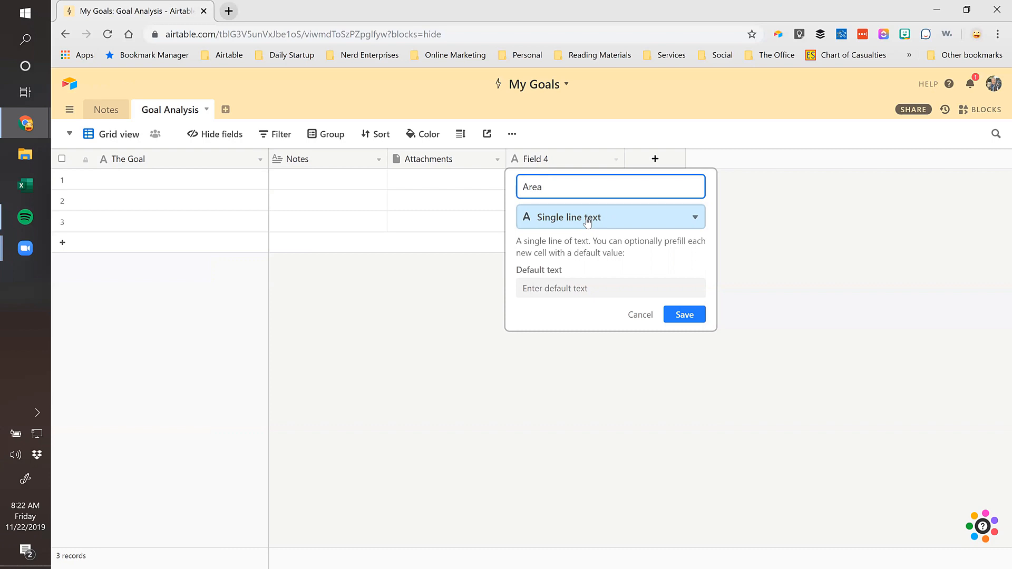
pyautogui.click(587, 222)
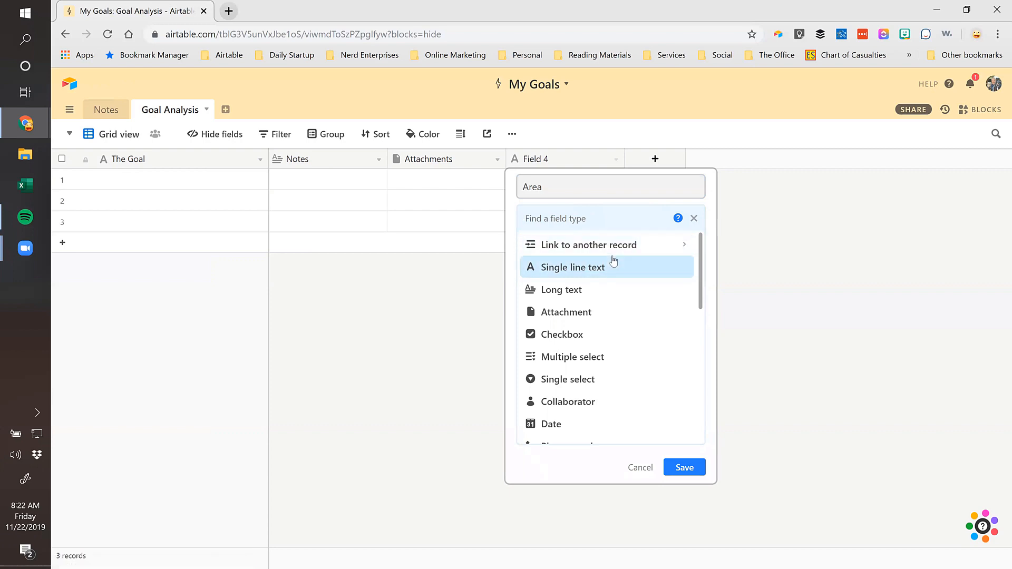
pyautogui.click(585, 380)
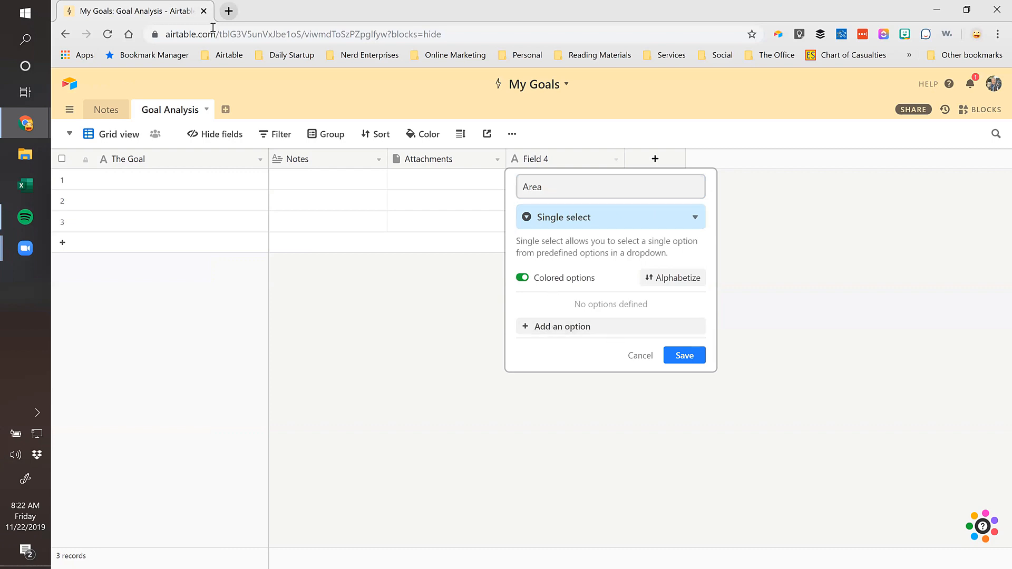
pyautogui.click(685, 357)
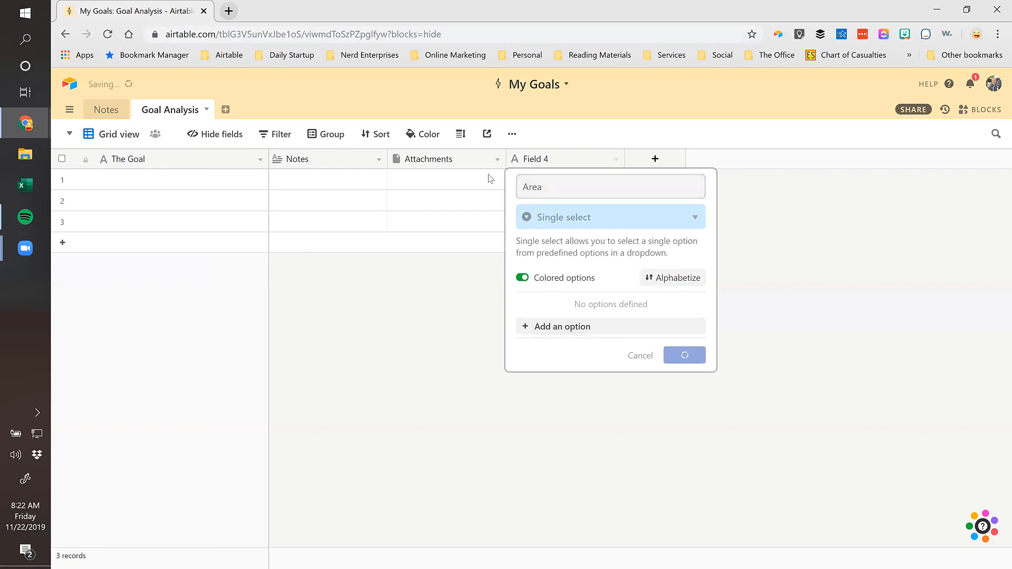
# Copy the six area names, Body through Money, from the Notes table and return to the Goal Analysis table
pyautogui.click(106, 109)
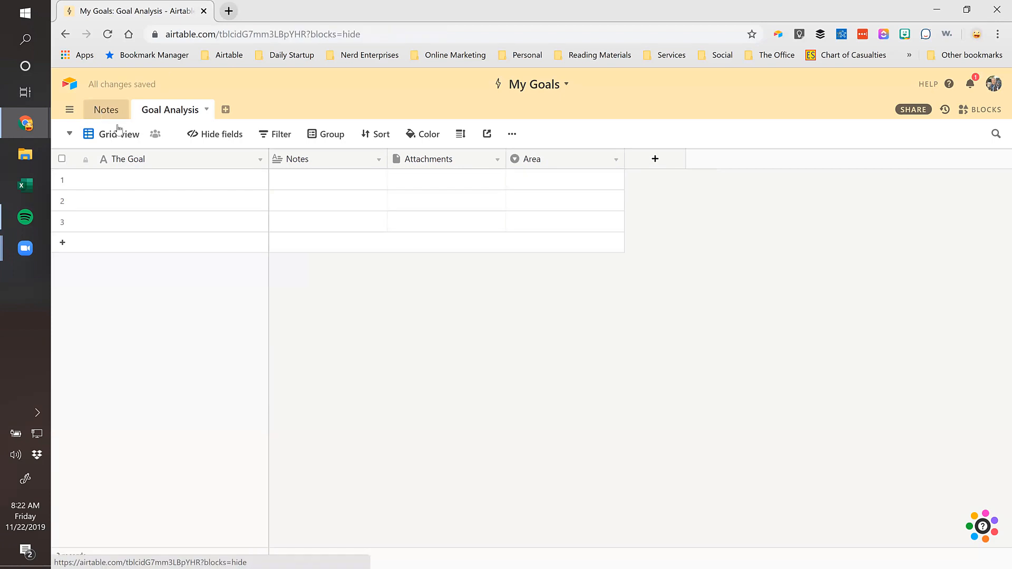
pyautogui.moveTo(137, 180); pyautogui.dragTo(129, 287)
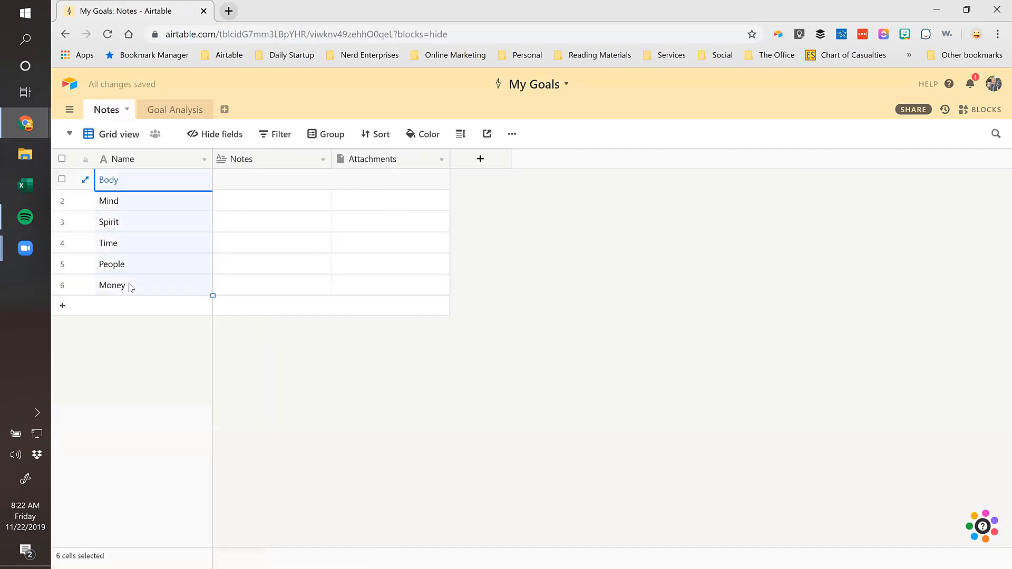
pyautogui.hotkey('ctrl', 'c')
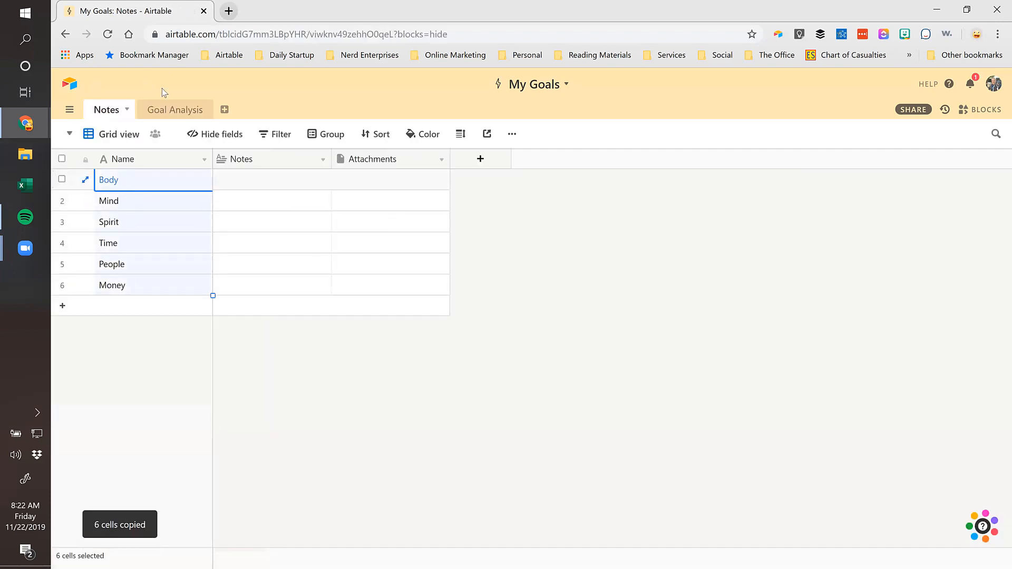
pyautogui.click(166, 109)
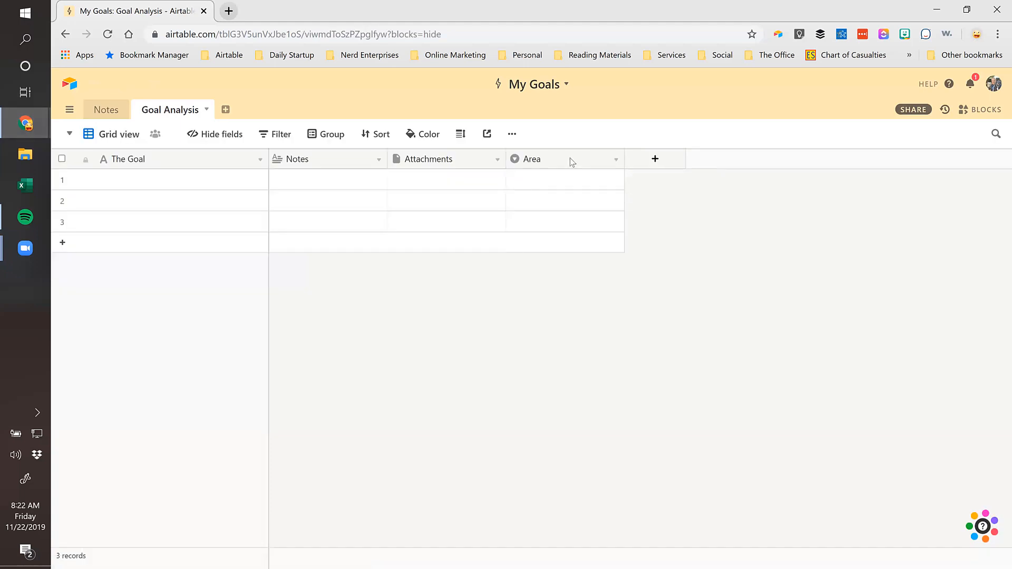
# Add an option to the Area field from the copied names and trim its text to Body
pyautogui.doubleClick(569, 158)
pyautogui.click(566, 327)
pyautogui.hotkey('ctrl', 'v')
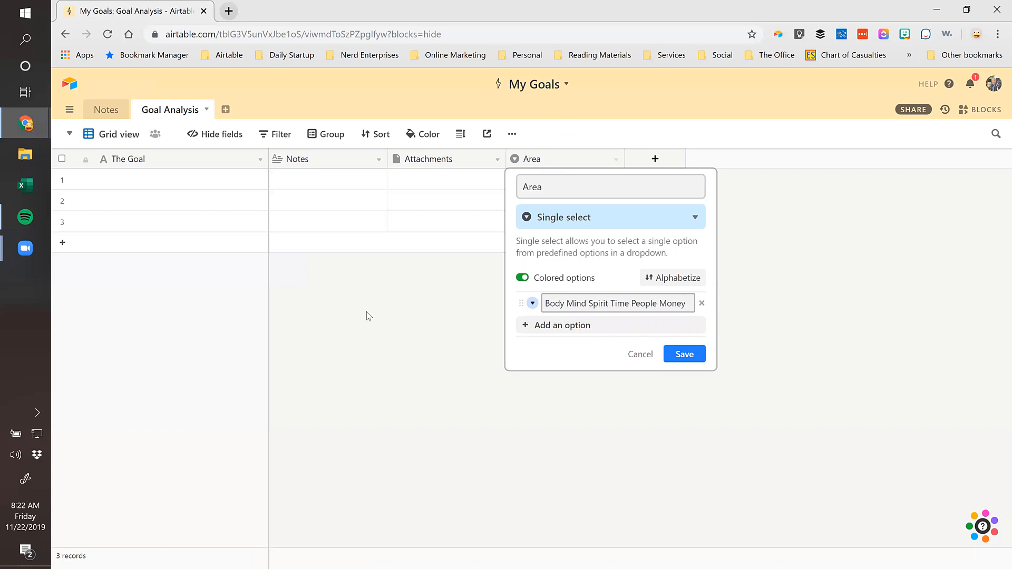
pyautogui.hotkey('ctrl', 'shift', 'Left')
pyautogui.hotkey('ctrl', 'shift', 'Left')
pyautogui.hotkey('ctrl', 'shift', 'Left')
pyautogui.hotkey('ctrl', 'shift', 'Left')
pyautogui.hotkey('ctrl', 'shift', 'Left')
pyautogui.press('BackSpace')
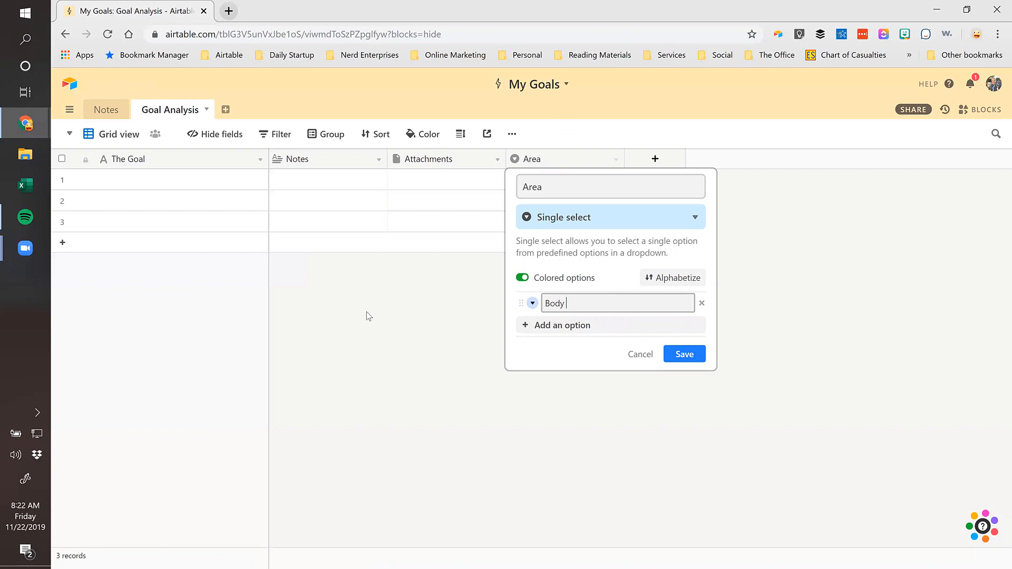
# Add a second Area option from the copied names, cutting the remaining names so only Mind is kept
pyautogui.press('Return')
pyautogui.hotkey('ctrl', 'v')
pyautogui.hotkey('ctrl', 'shift', 'Left')
pyautogui.hotkey('ctrl', 'shift', 'Left')
pyautogui.hotkey('ctrl', 'shift', 'Left')
pyautogui.hotkey('ctrl', 'shift', 'Left')
pyautogui.hotkey('ctrl', 'x')
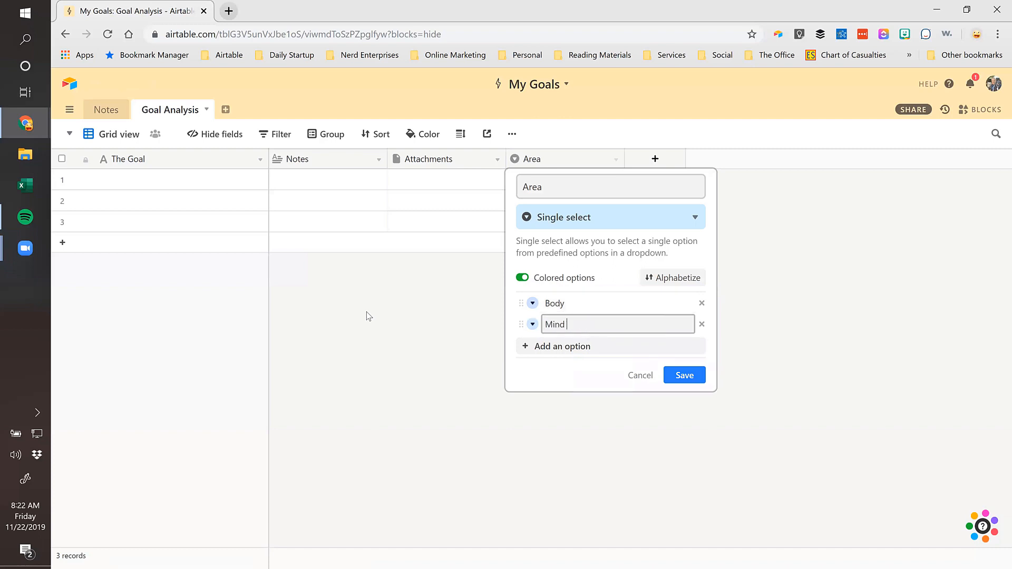
# Add a third Area option from the remaining names and trim its text to Spirit
pyautogui.press('Return')
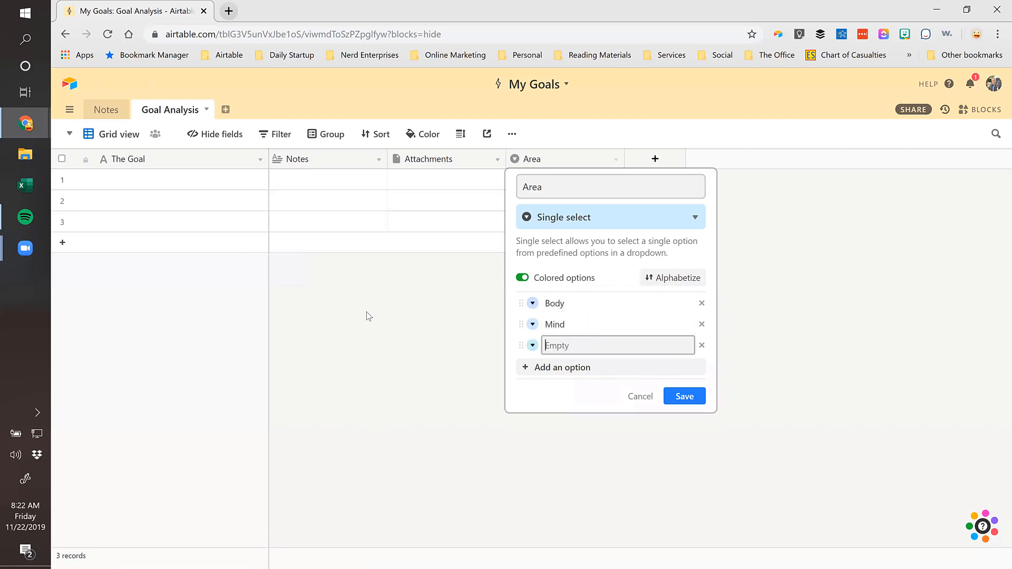
pyautogui.hotkey('ctrl', 'v')
pyautogui.hotkey('ctrl', 'shift', 'Left')
pyautogui.hotkey('ctrl', 'shift', 'Left')
pyautogui.hotkey('ctrl', 'shift', 'Left')
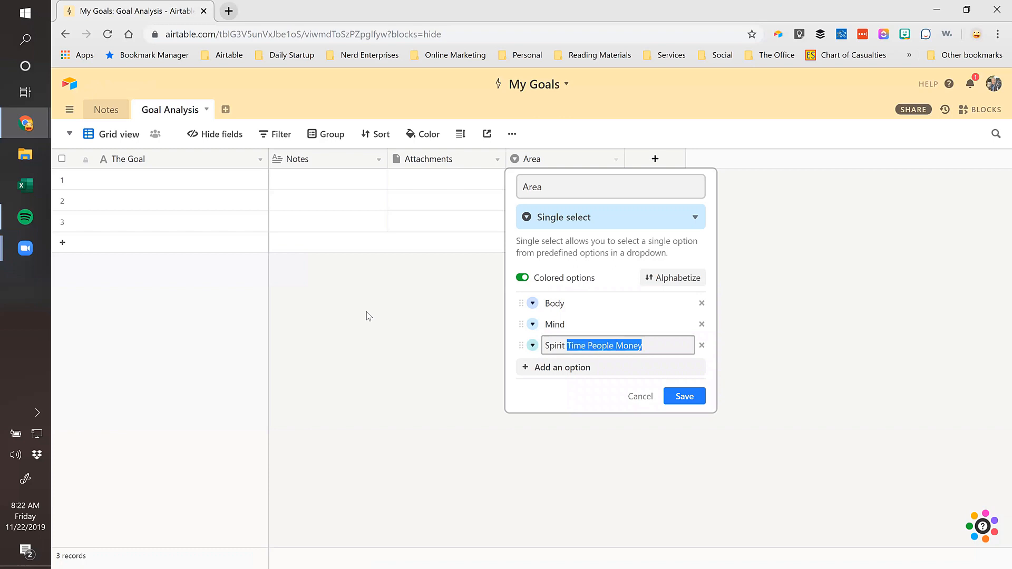
pyautogui.press('BackSpace')
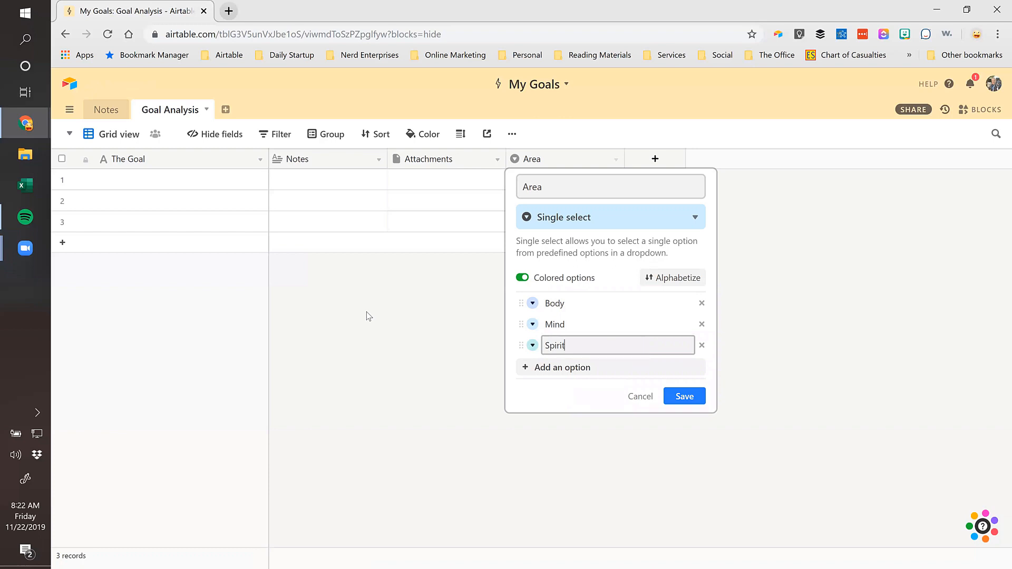
# Add Time and People as the fourth and fifth Area options, cutting the leftover names from each
pyautogui.press('Return')
pyautogui.hotkey('ctrl', 'v')
pyautogui.hotkey('ctrl', 'shift', 'Left')
pyautogui.hotkey('ctrl', 'shift', 'Left')
pyautogui.hotkey('ctrl', 'x')
pyautogui.press('Return')
pyautogui.hotkey('ctrl', 'v')
pyautogui.hotkey('ctrl', 'shift', 'Left')
pyautogui.hotkey('ctrl', 'x')
pyautogui.press('Return')
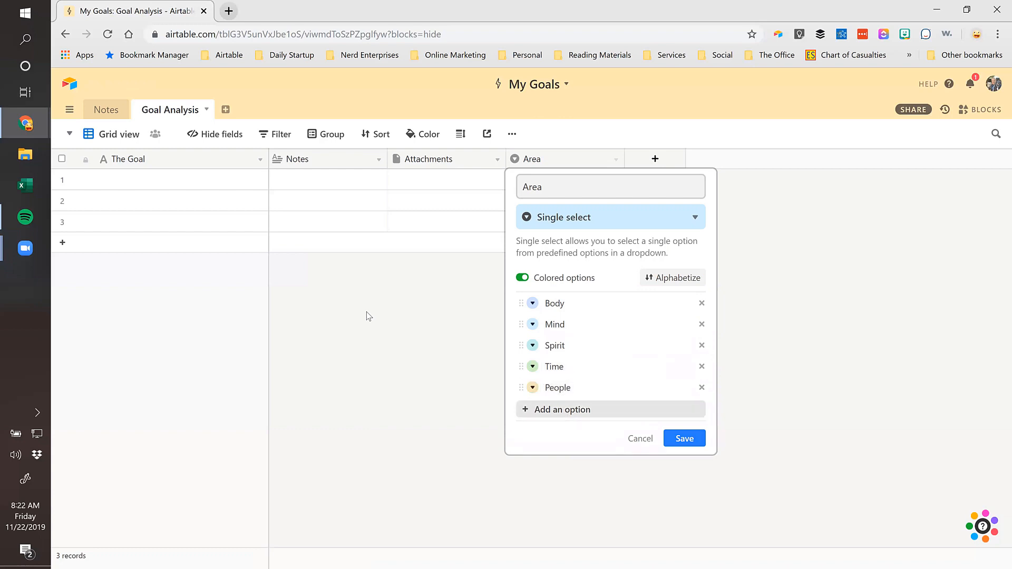
# Add Money as the sixth option of the Area field
pyautogui.hotkey('shift', 'Tab')
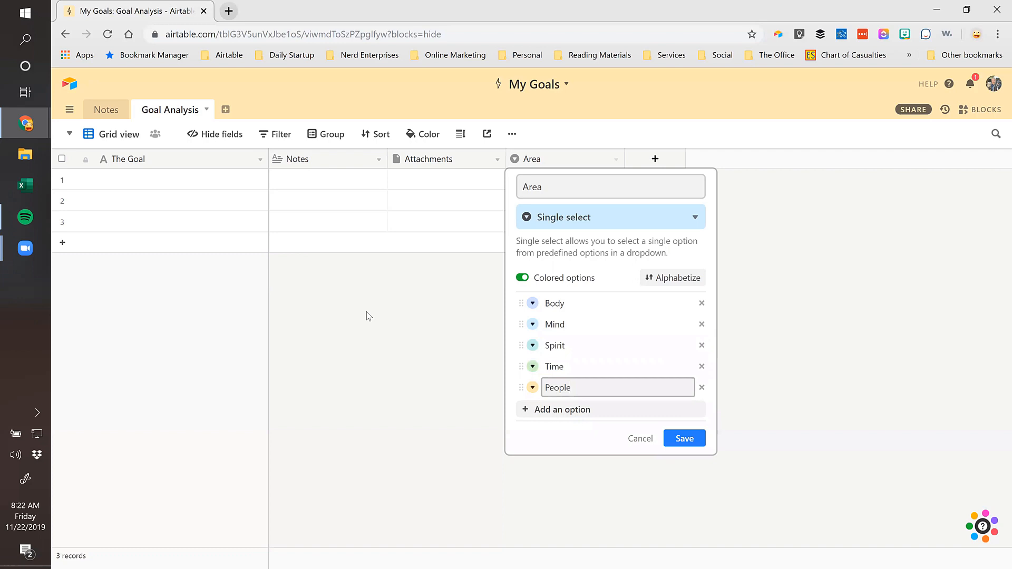
pyautogui.press('Return')
pyautogui.write('Money')
pyautogui.press('Tab')
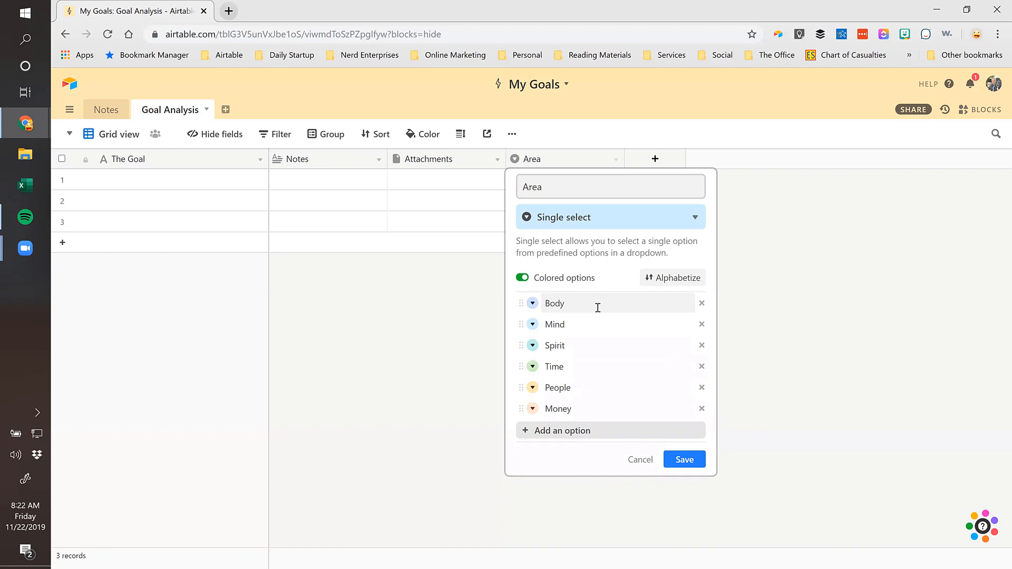
# View the colour choices for the Body option without changing it, and save the Area field
pyautogui.click(533, 304)
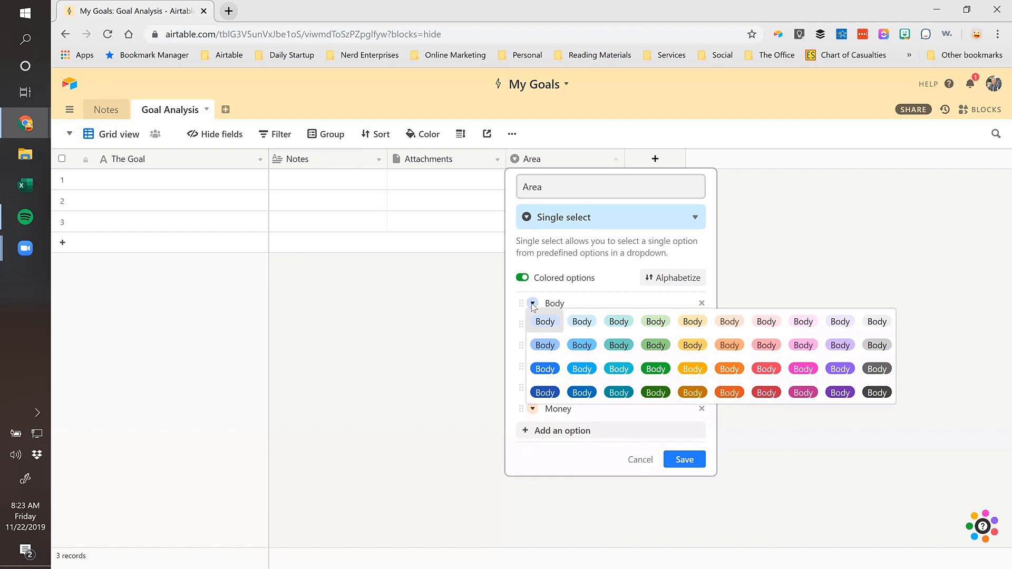
pyautogui.click(577, 303)
pyautogui.click(553, 459)
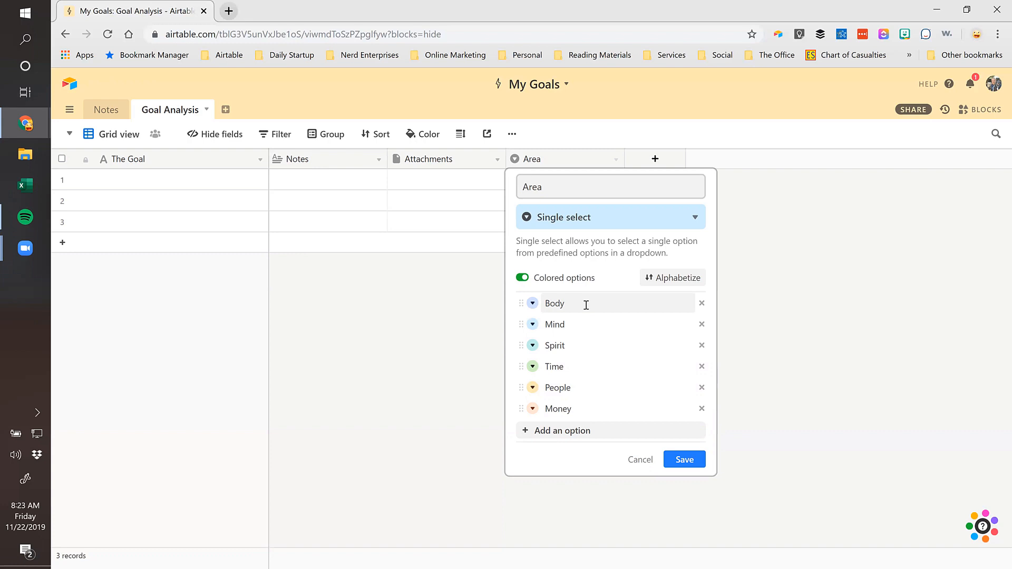
pyautogui.click(680, 466)
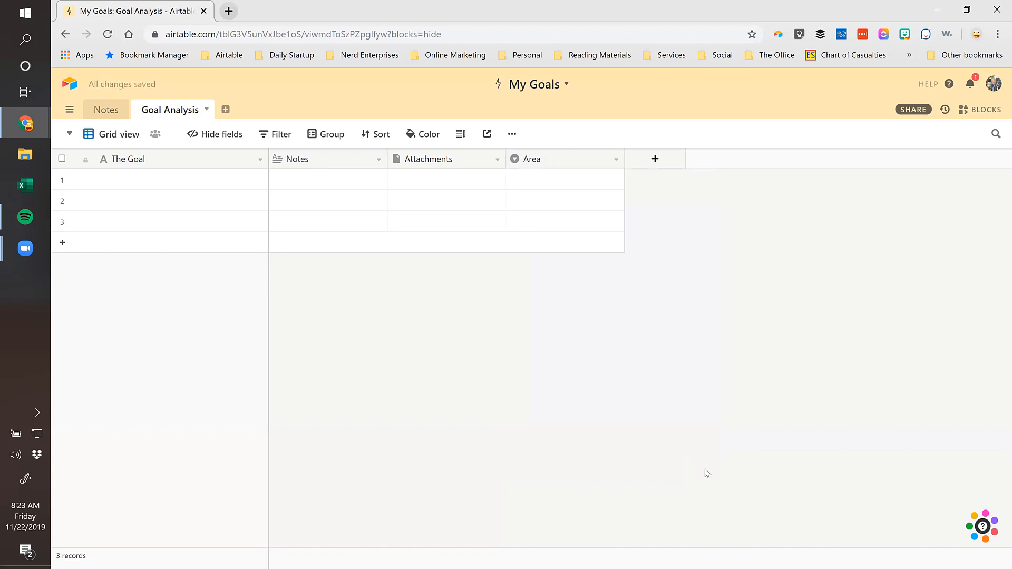
pyautogui.click(533, 184)
pyautogui.click(156, 185)
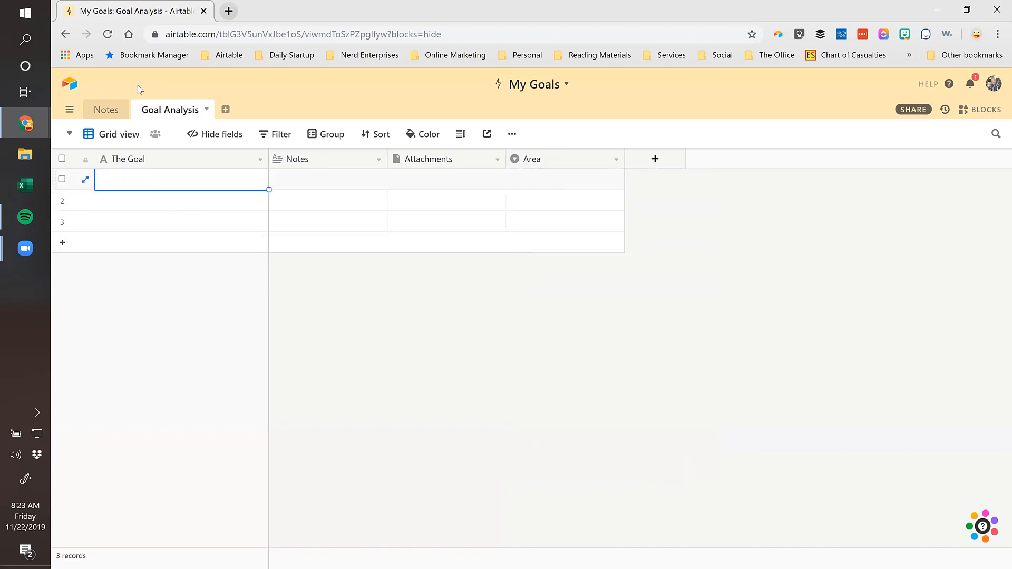
pyautogui.click(106, 110)
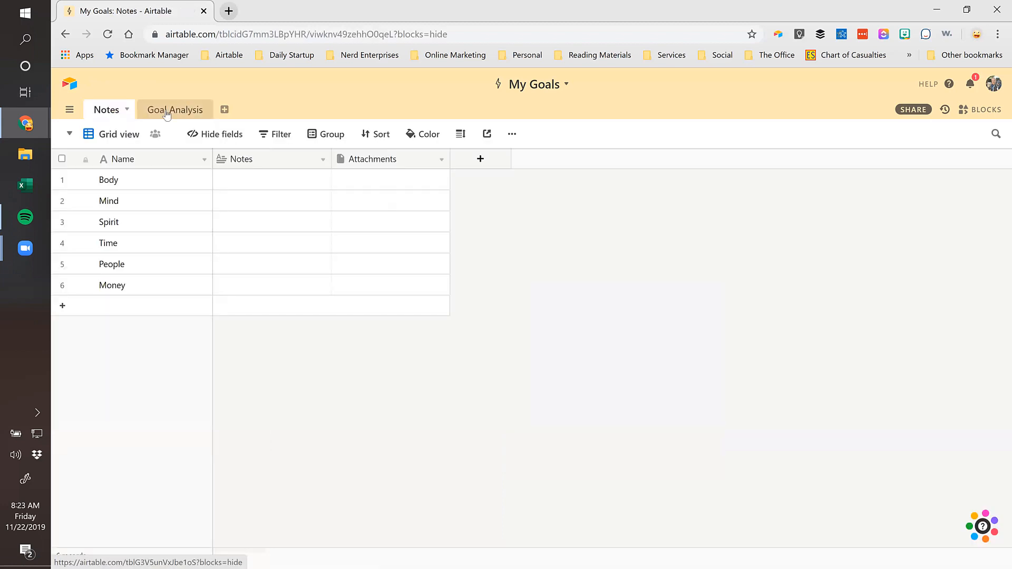
pyautogui.click(166, 110)
# Enter the goal "Workout 3 days a week" in the first record and set its Area to Body
pyautogui.click(133, 183)
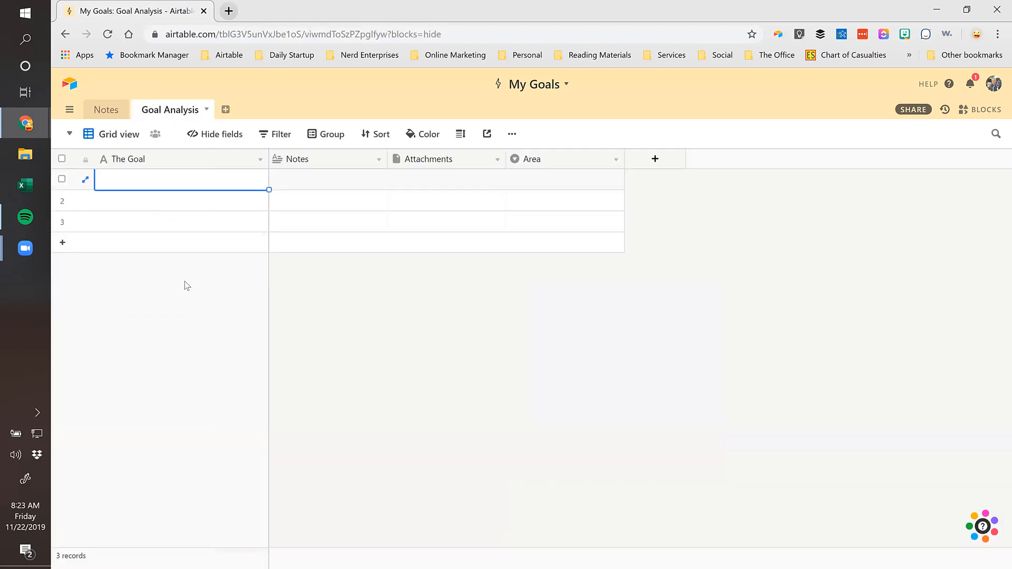
pyautogui.write('Workout ')
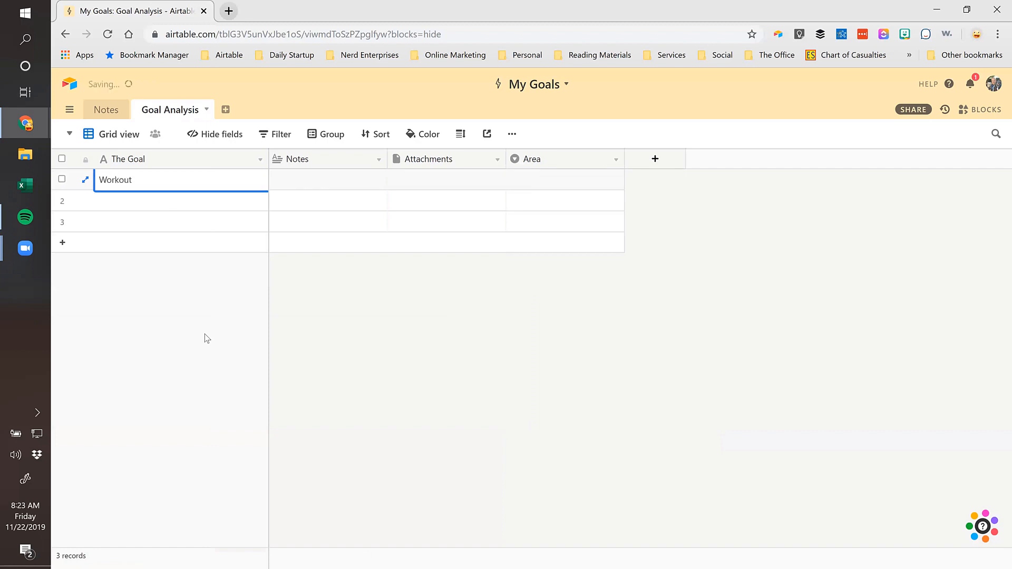
pyautogui.write('3 days a week')
pyautogui.press('Tab')
pyautogui.click(582, 184)
pyautogui.click(582, 185)
pyautogui.click(551, 246)
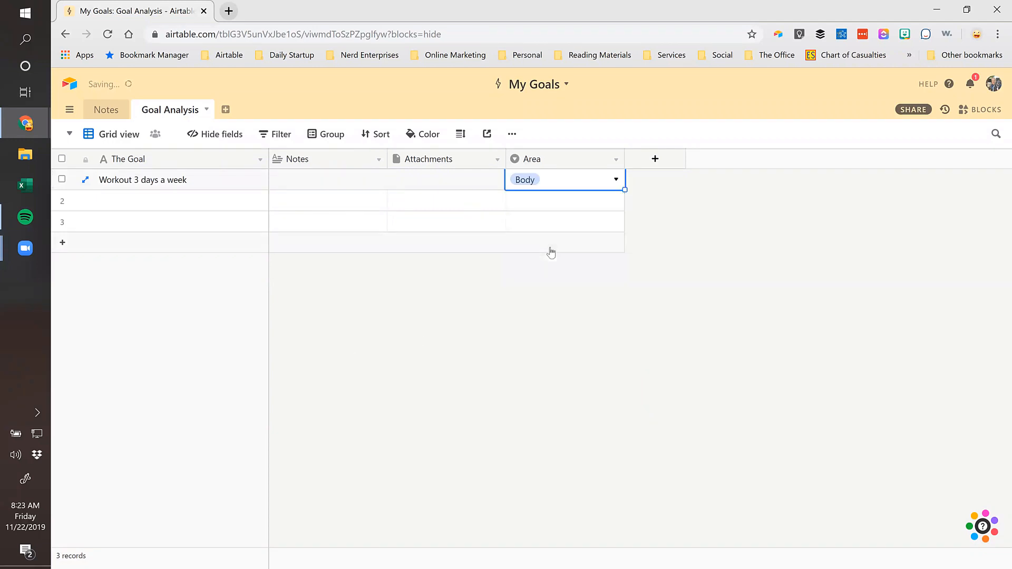
# Enter the goal "Reading / Learning 2 hours per day" in the second record and set its Area to Mind
pyautogui.click(162, 203)
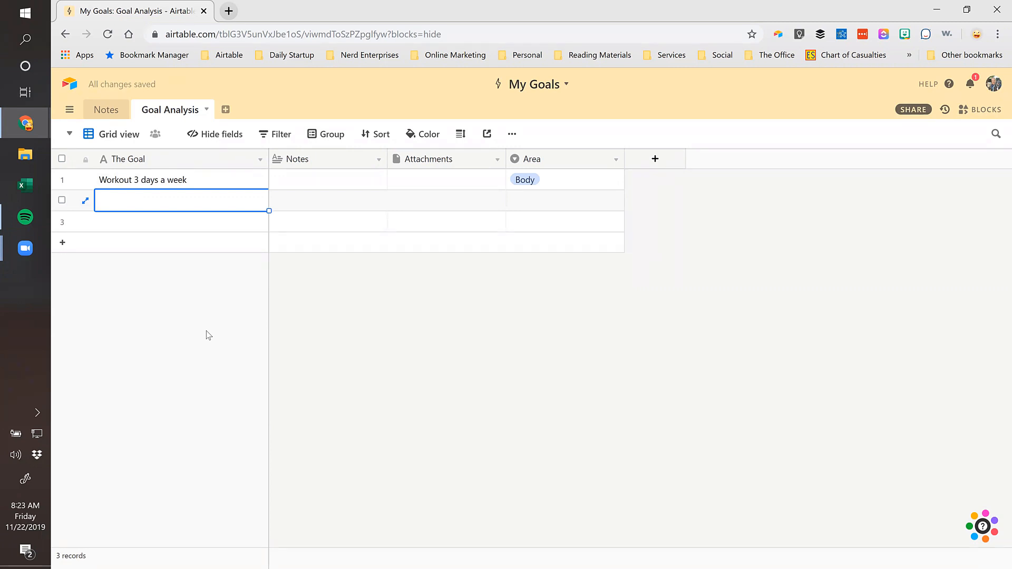
pyautogui.write('Reading')
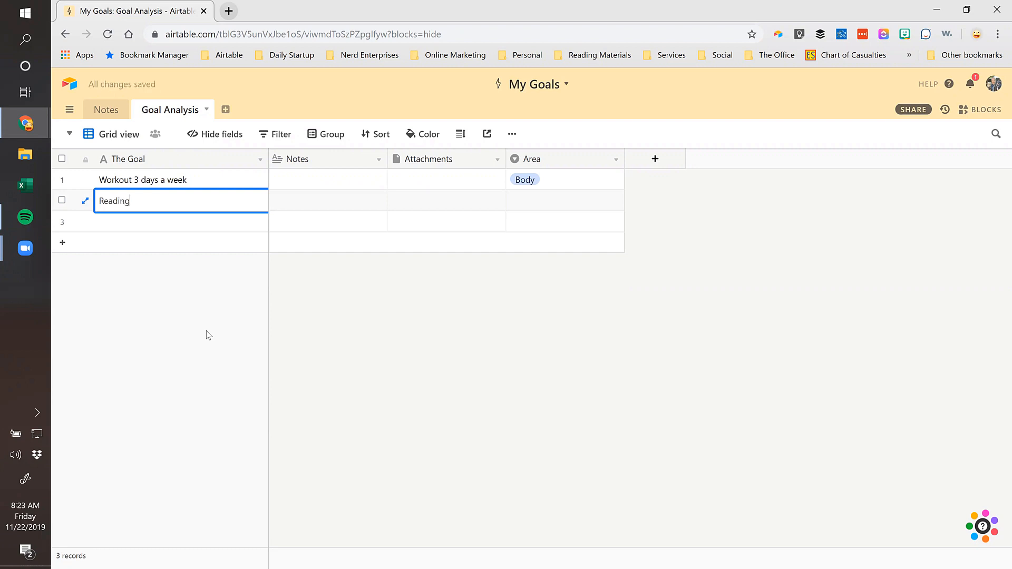
pyautogui.write(' / Learning 2 hours per day')
pyautogui.press('Tab')
pyautogui.click(543, 207)
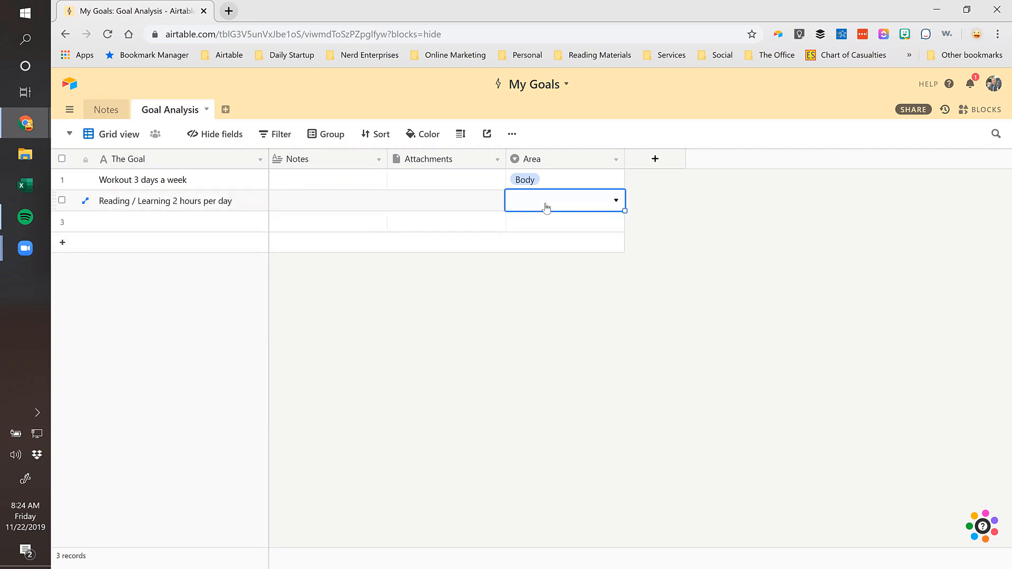
pyautogui.click(547, 205)
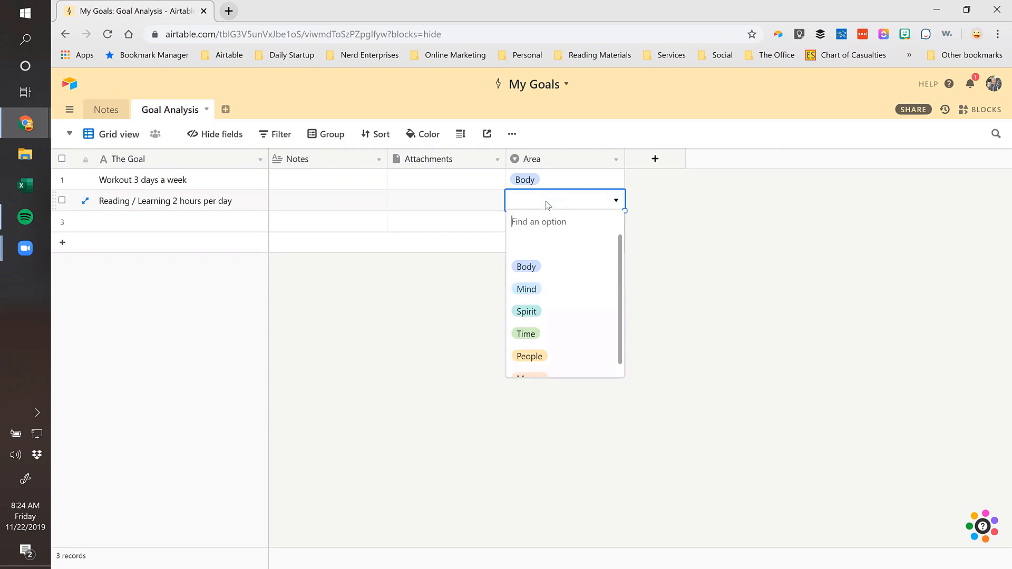
pyautogui.click(526, 292)
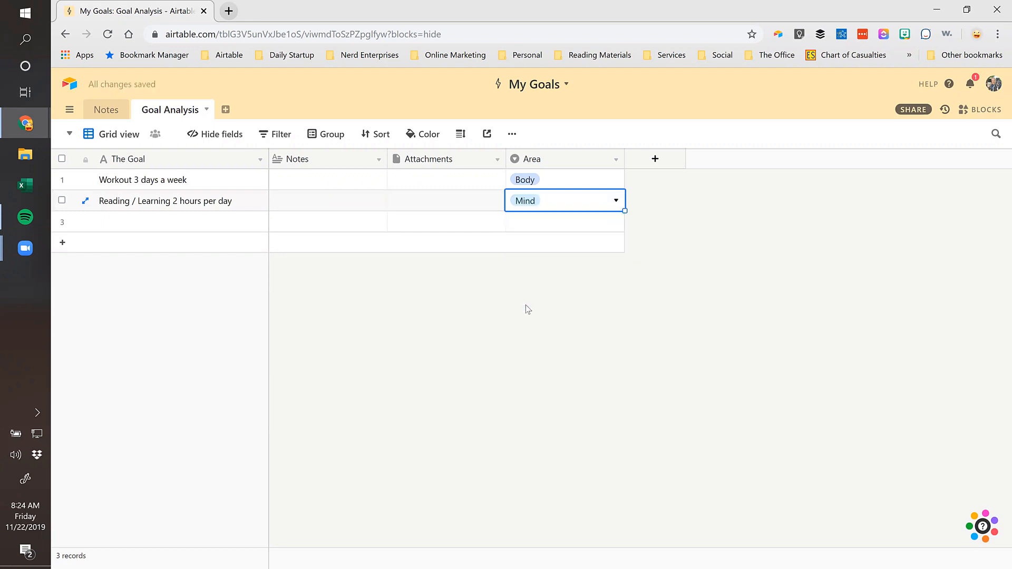
pyautogui.click(172, 221)
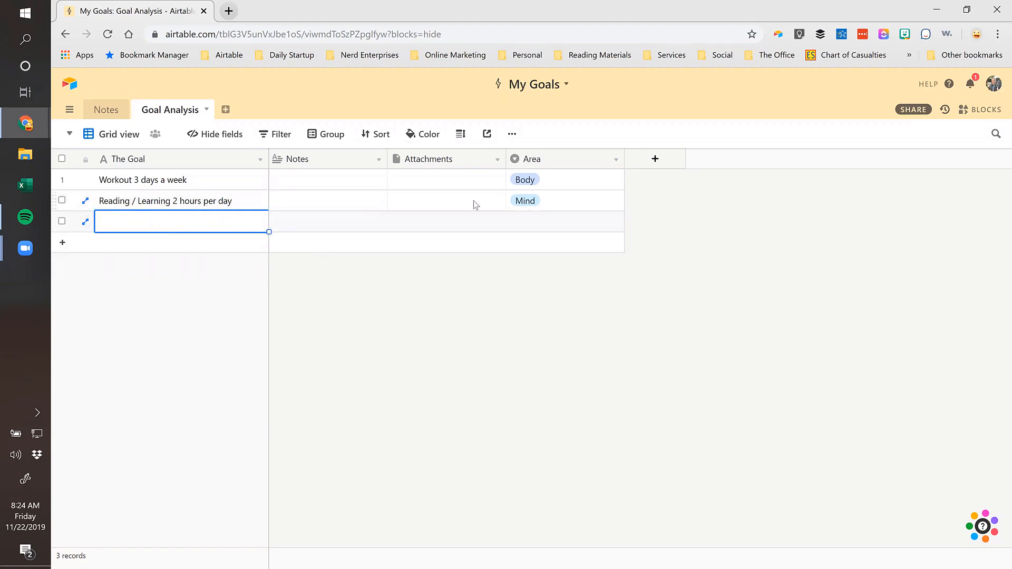
pyautogui.click(176, 201)
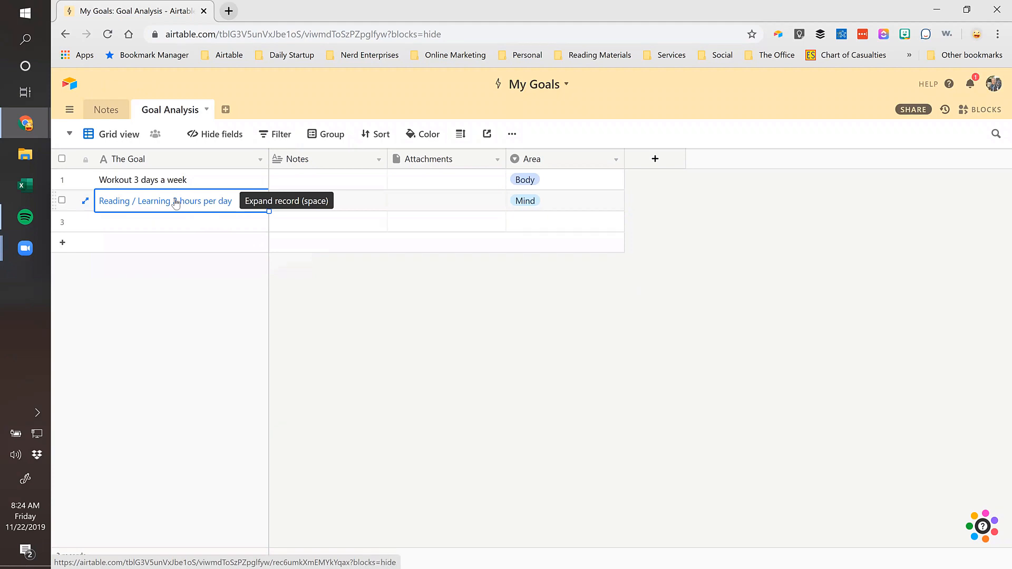
pyautogui.click(581, 206)
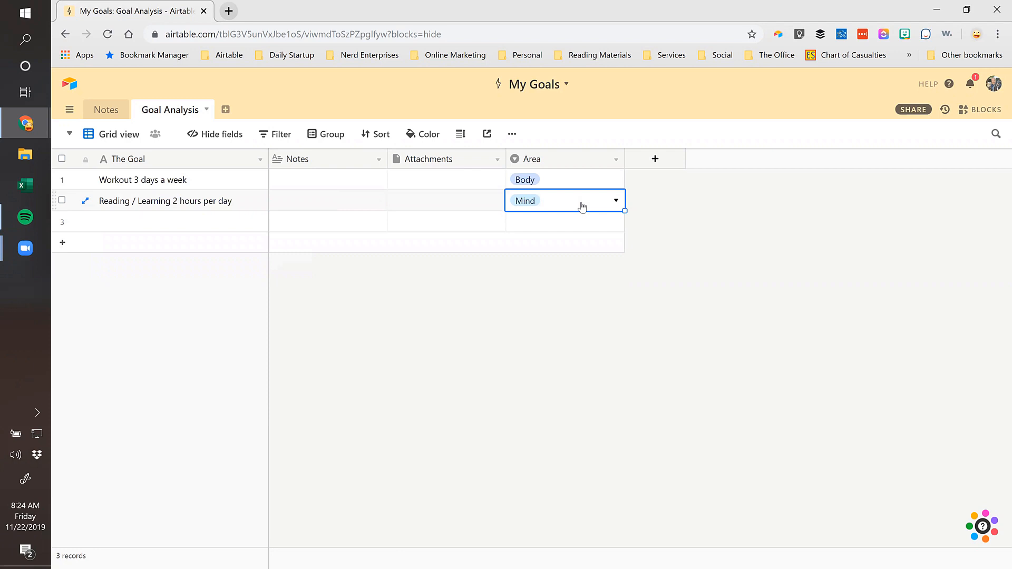
# Set the third record's Area to Spirit and enter its goal as "Meditate twice per day"
pyautogui.click(143, 227)
pyautogui.doubleClick(529, 224)
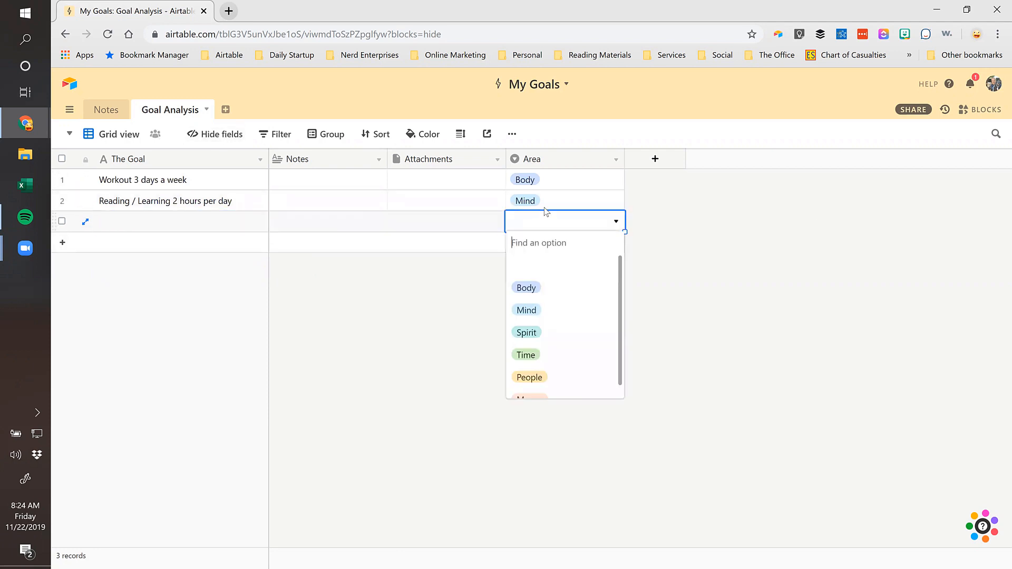
pyautogui.click(547, 342)
pyautogui.press('Left')
pyautogui.press('Left')
pyautogui.press('Left')
pyautogui.write('Meditate twcie a')
pyautogui.press('BackSpace')
pyautogui.press('BackSpace')
pyautogui.press('BackSpace')
pyautogui.press('BackSpace')
pyautogui.press('BackSpace')
pyautogui.press('BackSpace')
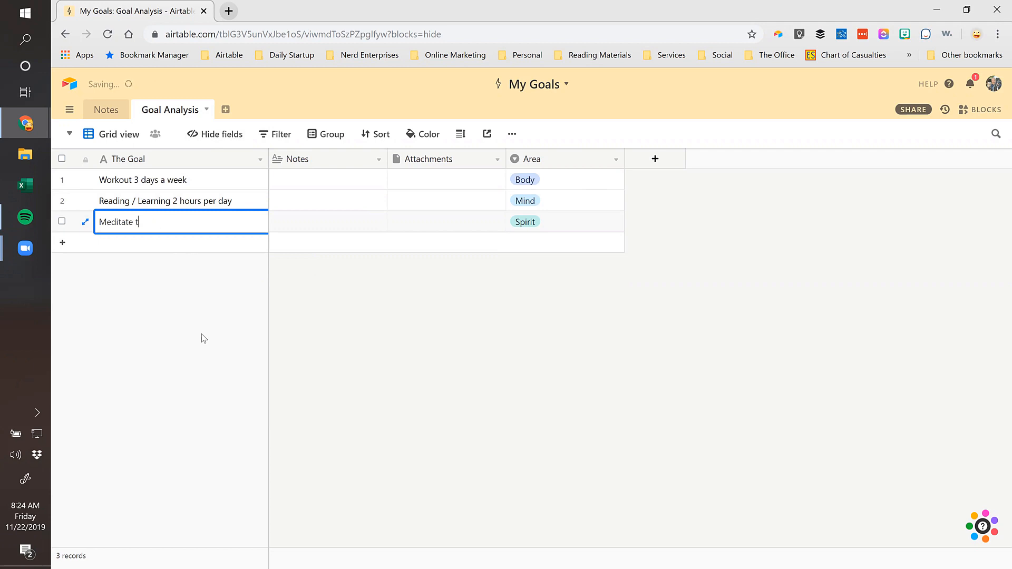
pyautogui.write('wice per day')
pyautogui.press('Return')
pyautogui.click(315, 214)
# Add a fourth record with its Area set to Time and the goal "Manage my calendar"
pyautogui.click(115, 242)
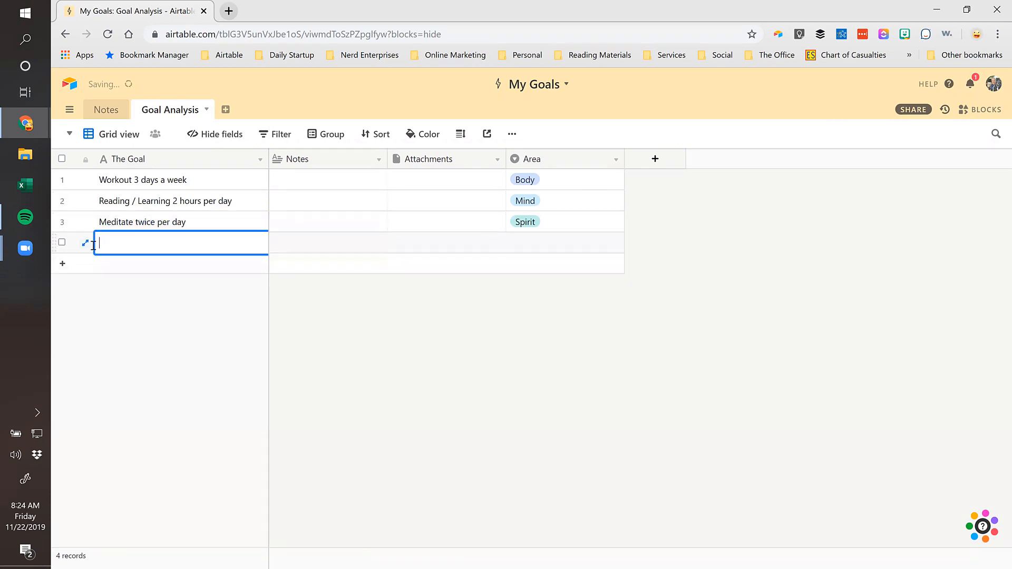
pyautogui.click(555, 246)
pyautogui.click(551, 240)
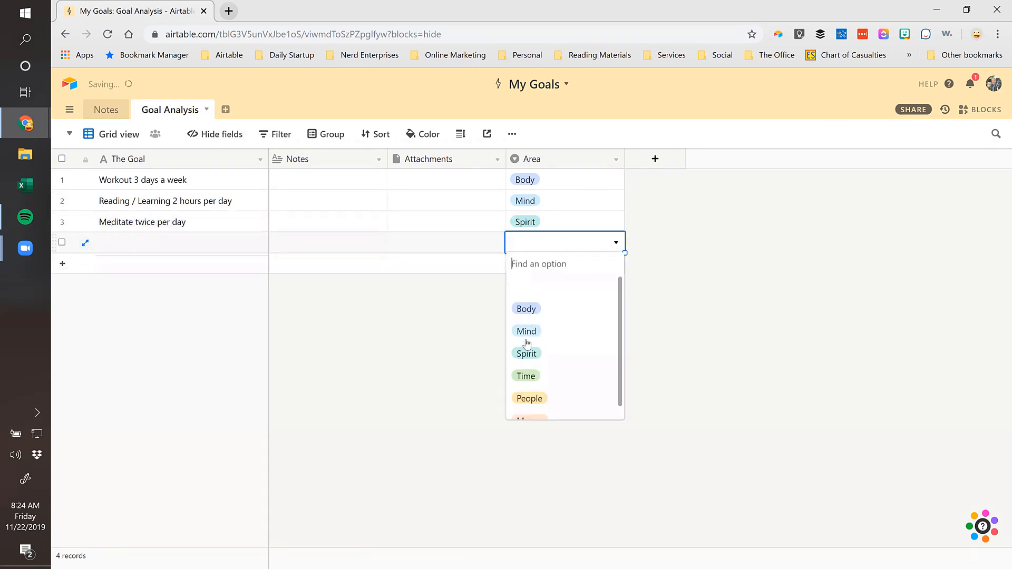
pyautogui.click(525, 375)
pyautogui.click(170, 249)
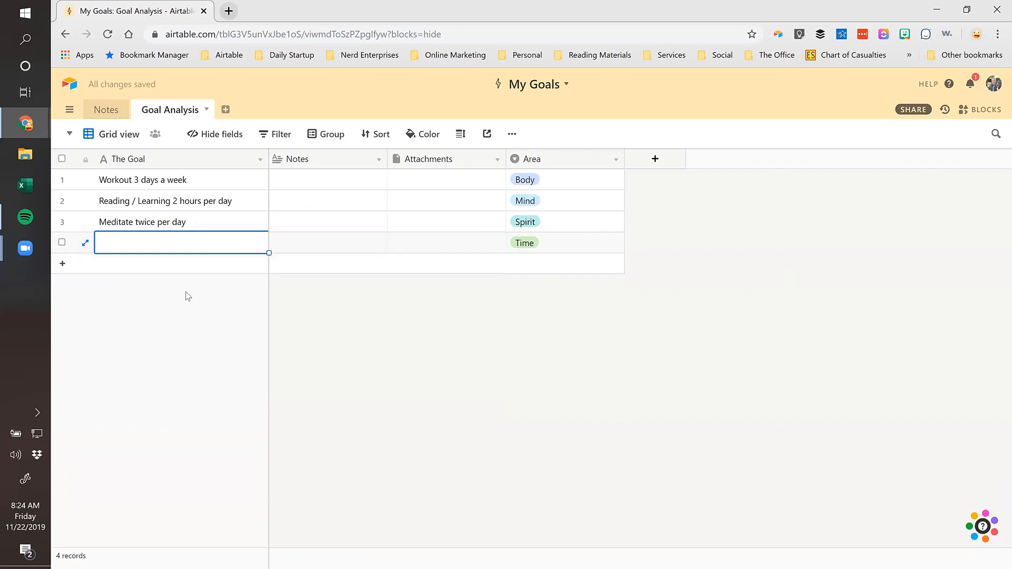
pyautogui.write('Manage')
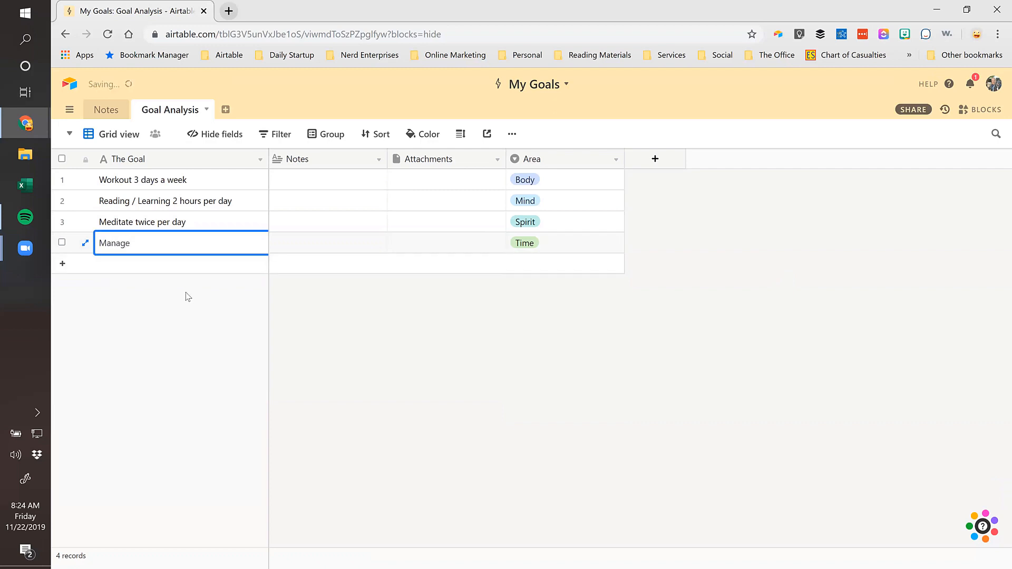
pyautogui.write(' my calendar')
pyautogui.press('Tab')
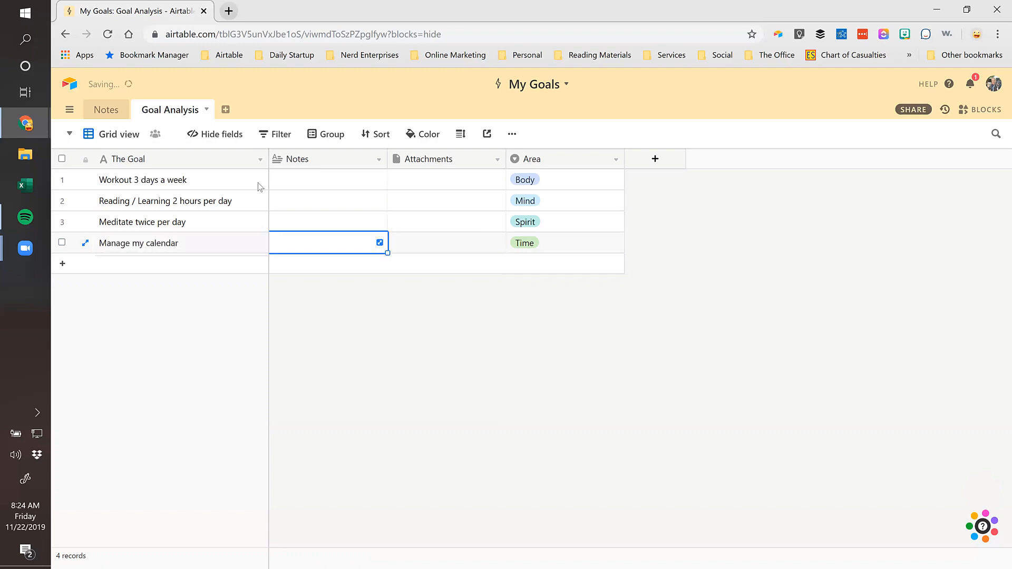
# Widen the Notes column and enter a fourth-record note to make sure to meet with a friend once per month at Brent's Deli
pyautogui.moveTo(389, 158); pyautogui.dragTo(473, 161)
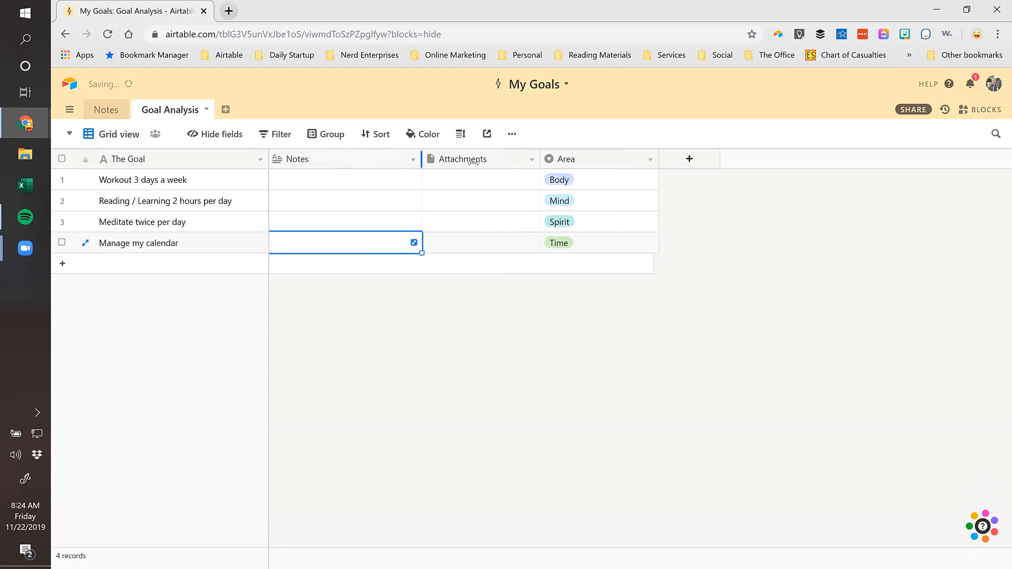
pyautogui.click(359, 246)
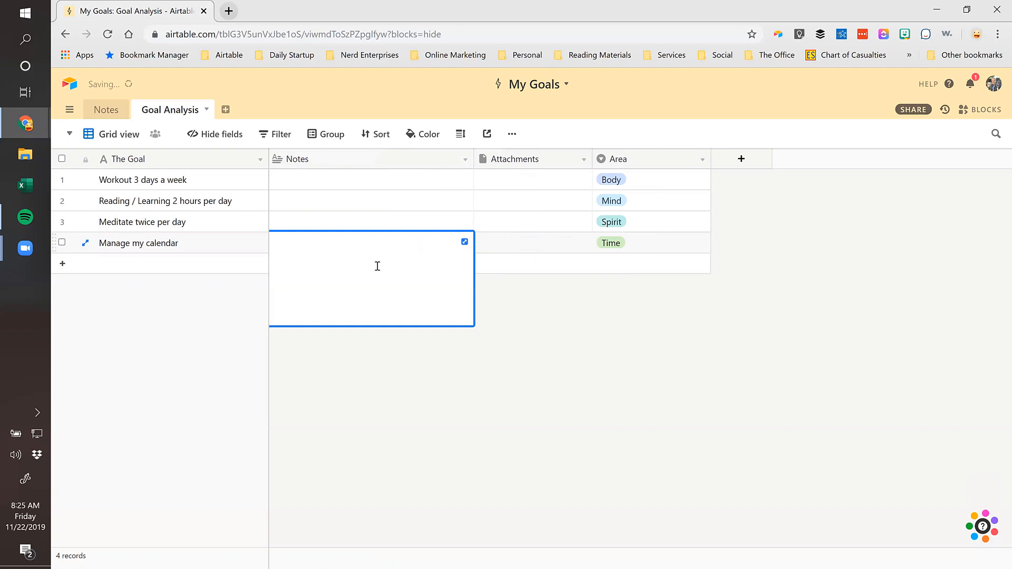
pyautogui.write('Make sure I meet with Matthew ')
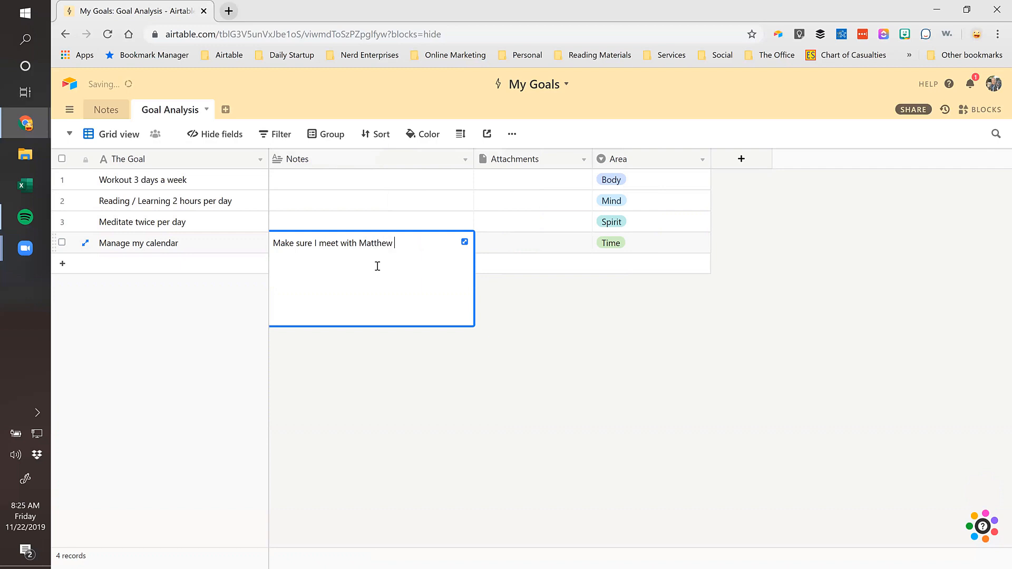
pyautogui.write('once per month ')
pyautogui.write("at Brent's ")
pyautogui.write('Bar')
pyautogui.press('Tab')
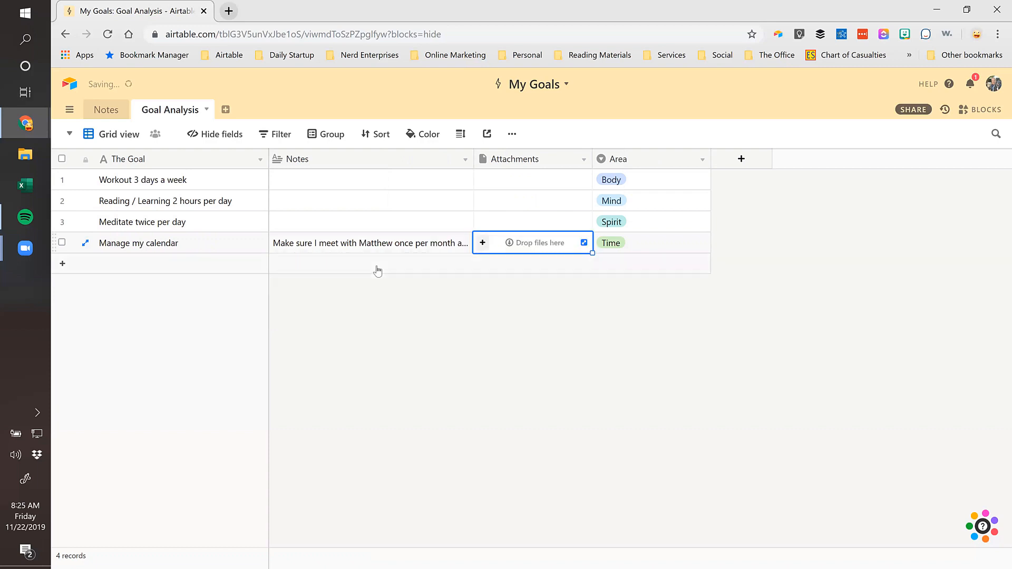
# Widen the Notes column further so the fourth record's full note fits on one line
pyautogui.click(377, 249)
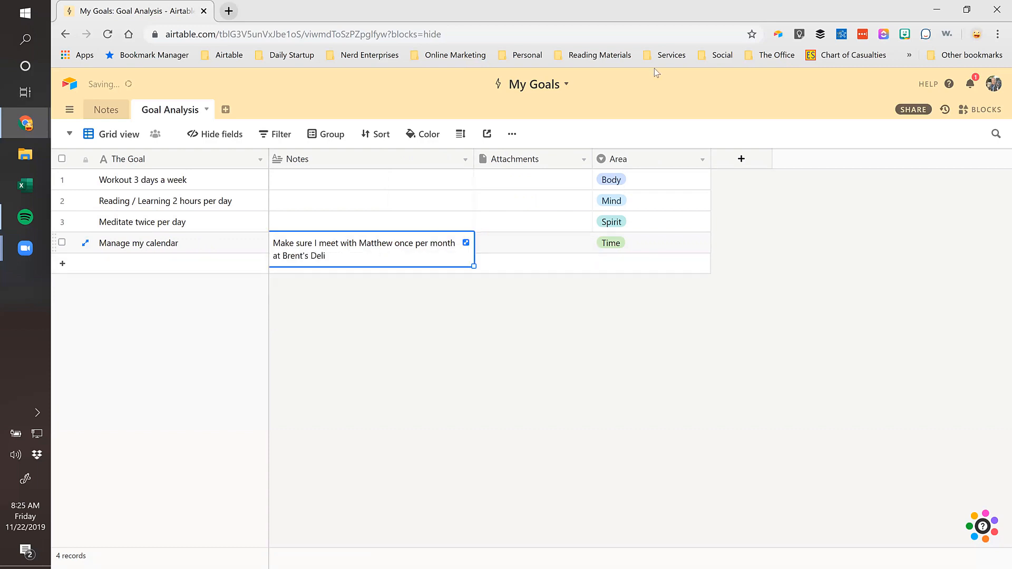
pyautogui.moveTo(473, 160); pyautogui.dragTo(550, 162)
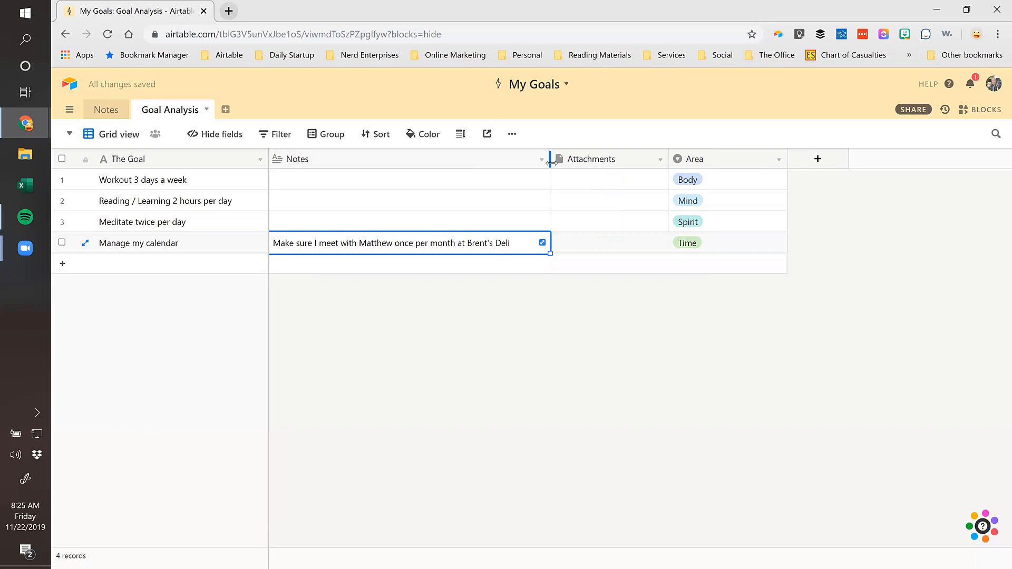
pyautogui.click(576, 245)
pyautogui.click(170, 244)
pyautogui.click(752, 248)
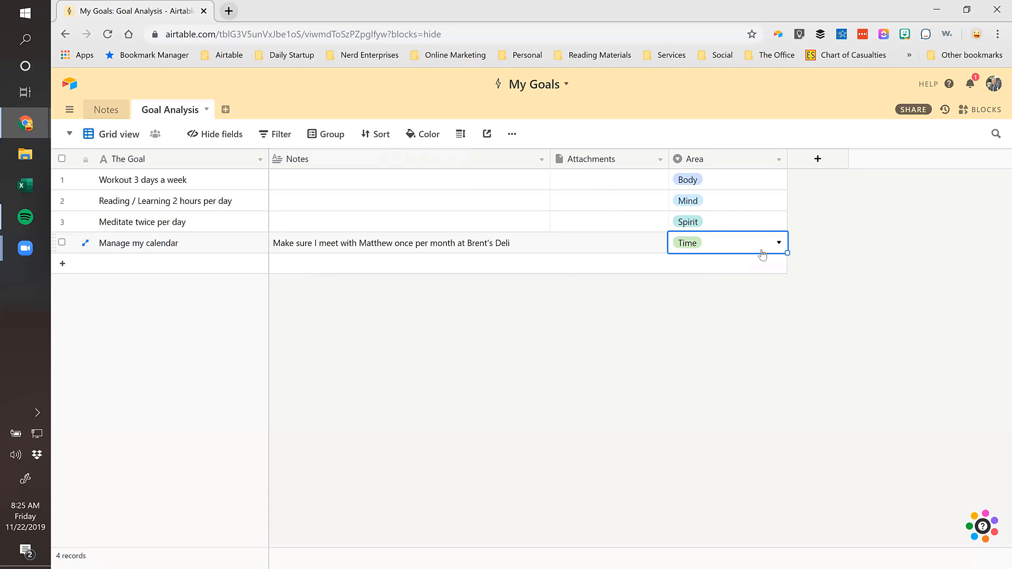
pyautogui.click(203, 248)
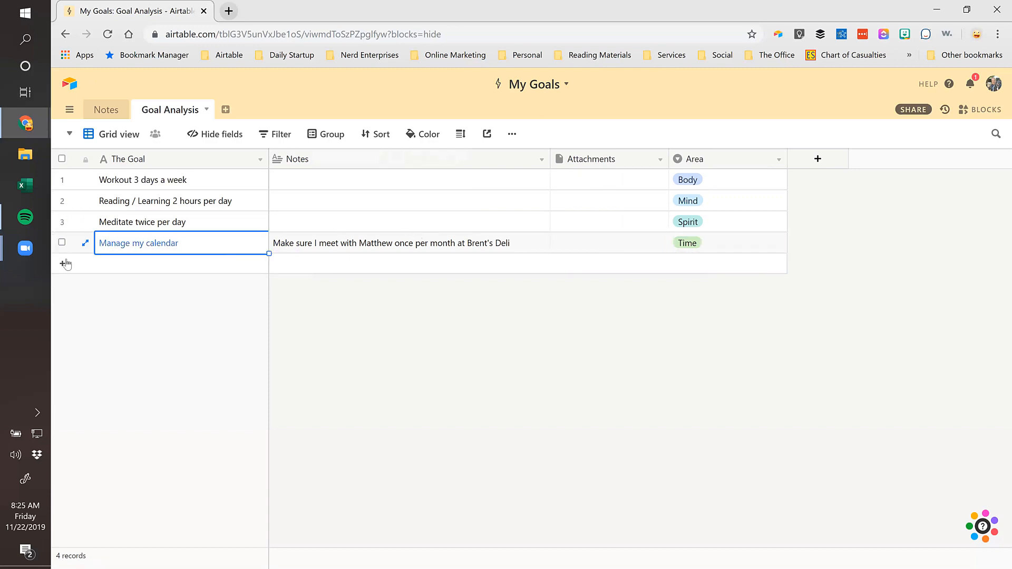
# Add a fifth record with the goal "List people I want to make sure I spend time with" and set its Area to People
pyautogui.click(150, 267)
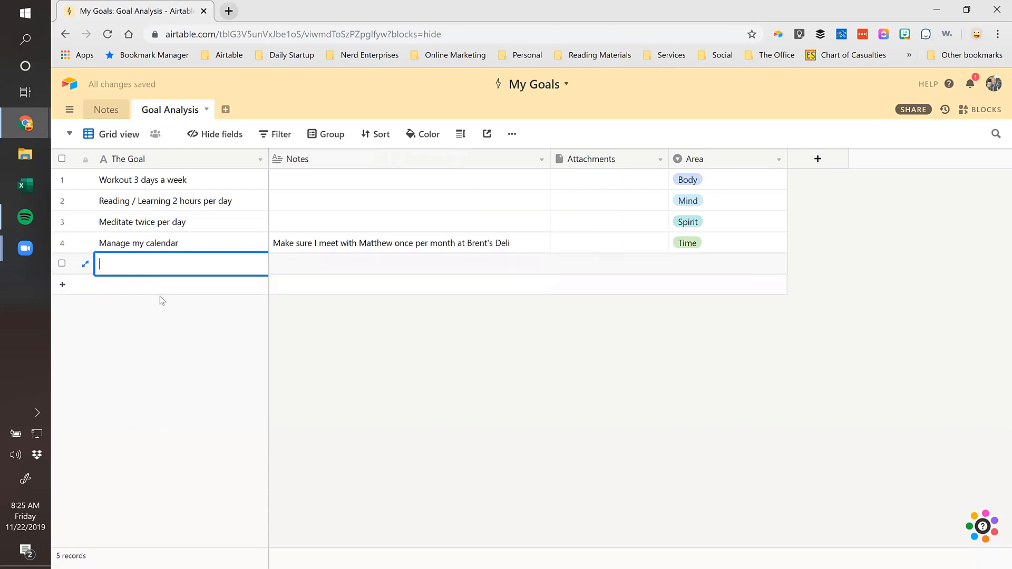
pyautogui.write('List peopl eI')
pyautogui.press('BackSpace')
pyautogui.press('BackSpace')
pyautogui.press('BackSpace')
pyautogui.press('BackSpace')
pyautogui.write('e I want to ')
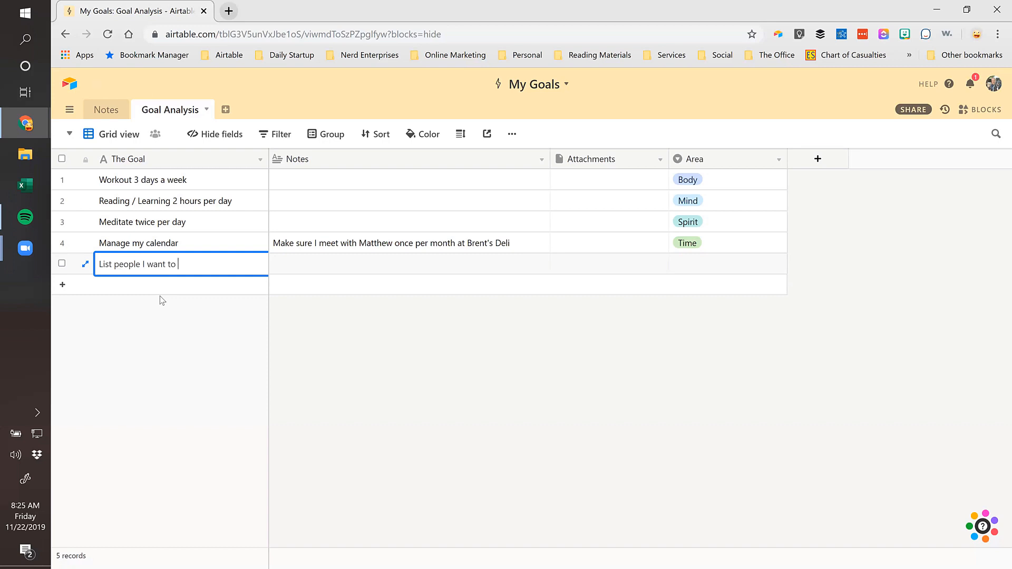
pyautogui.write('make sure I spend time with')
pyautogui.press('Tab')
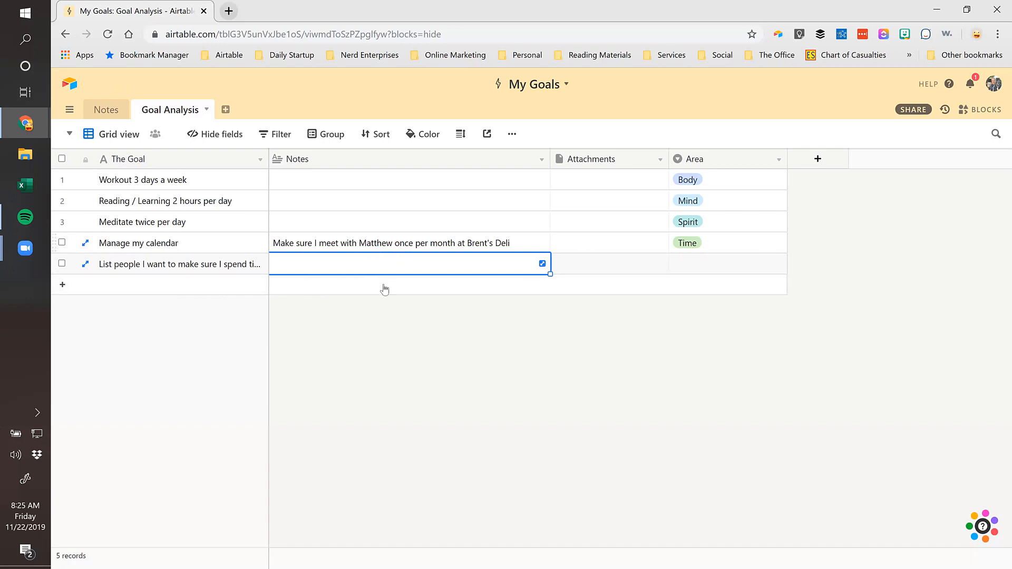
pyautogui.click(720, 266)
pyautogui.click(719, 266)
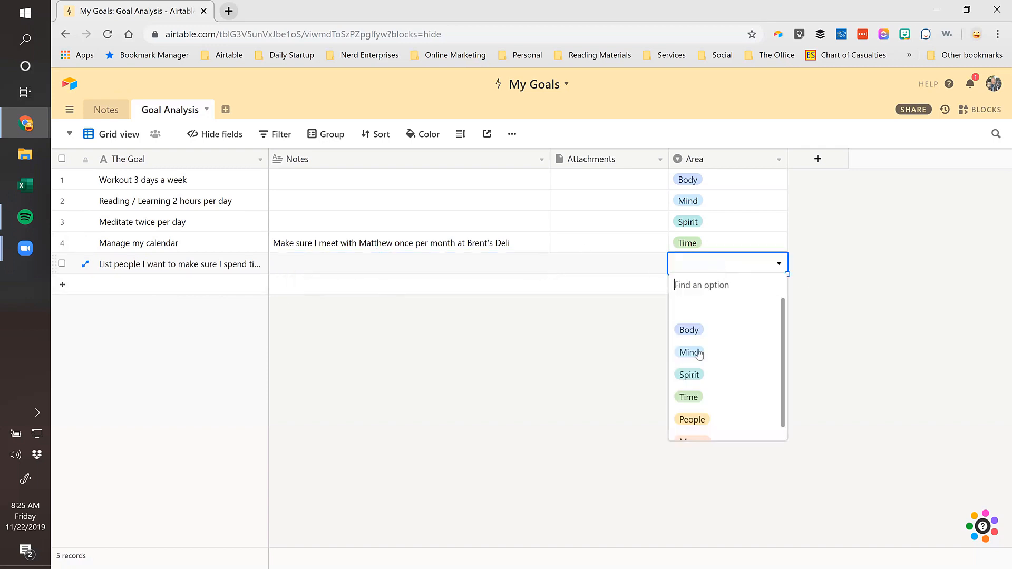
pyautogui.click(692, 420)
# Add a sixth record with the goal "Money" and set its Area to Money
pyautogui.click(62, 288)
pyautogui.write('Money')
pyautogui.press('Tab')
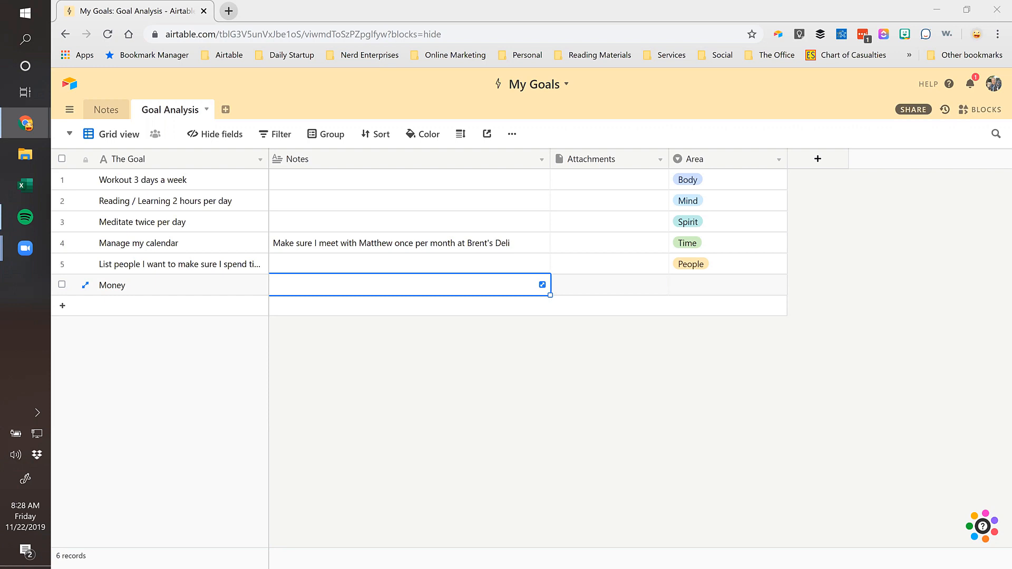
pyautogui.click(697, 293)
pyautogui.click(697, 293)
pyautogui.click(693, 450)
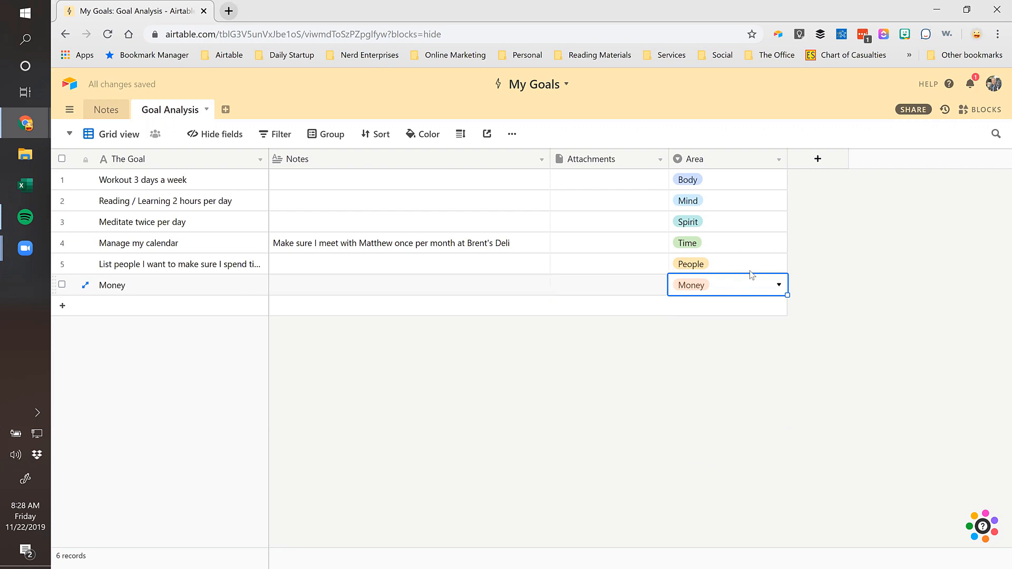
pyautogui.click(312, 293)
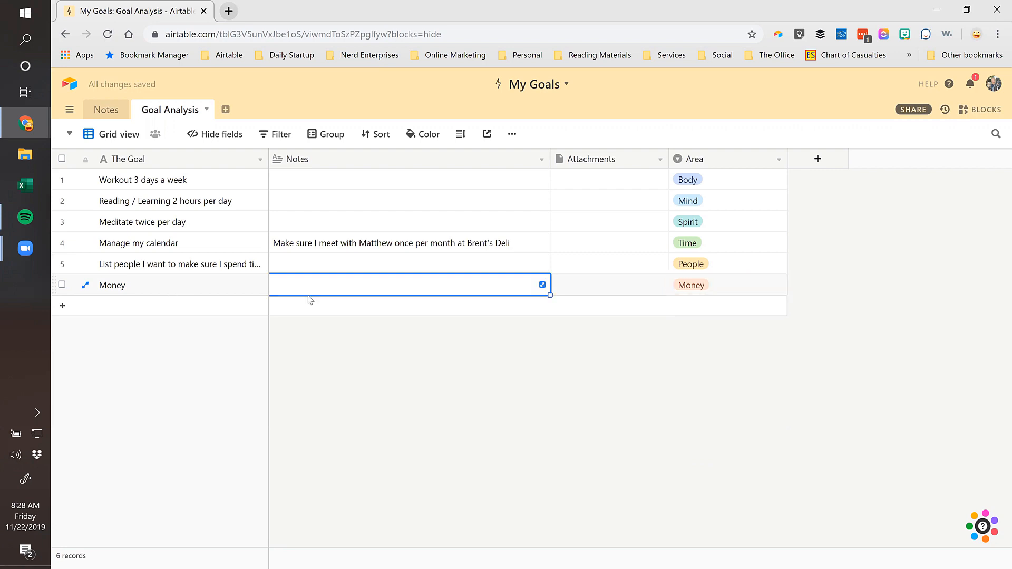
pyautogui.hotkey('ctrl', 'k')
pyautogui.write('xpress')
pyautogui.click(369, 383)
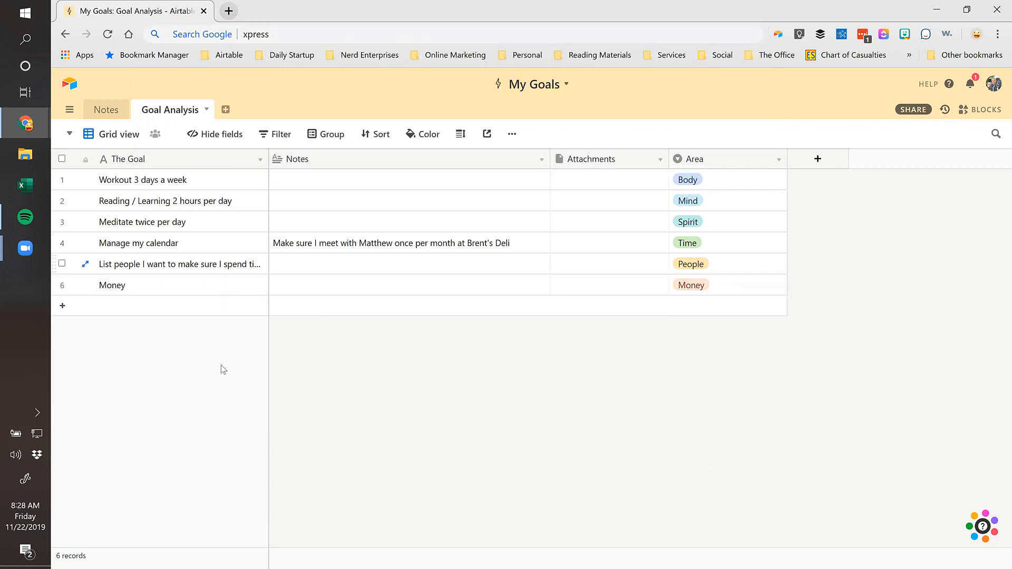
pyautogui.click(283, 292)
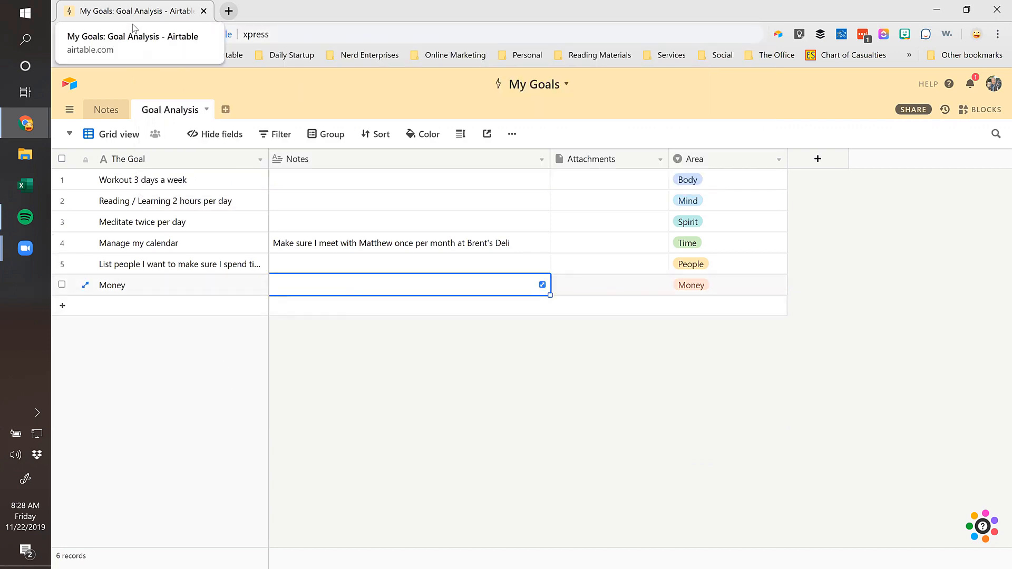
pyautogui.click(107, 34)
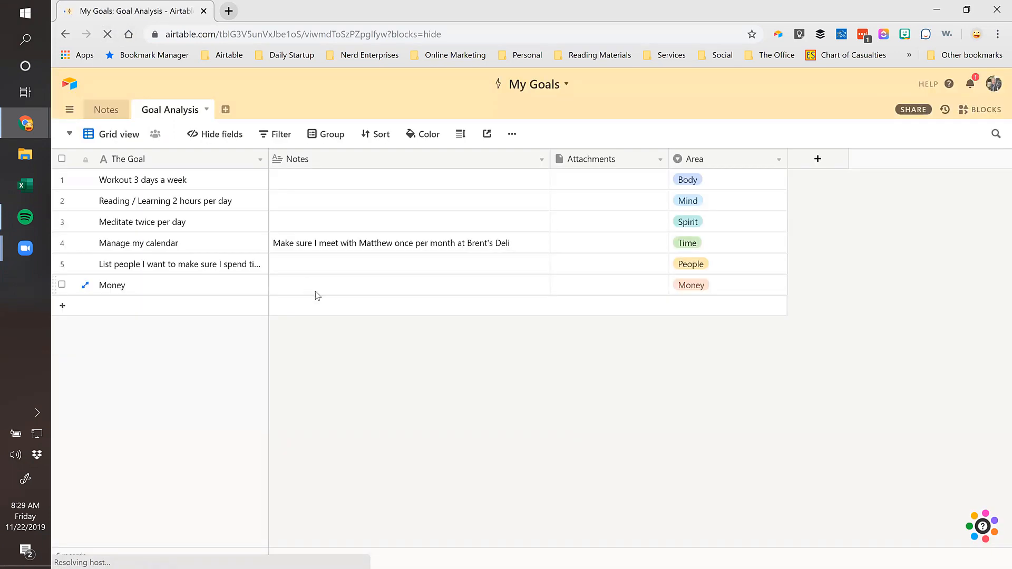
# Enter the note "Express in terms of how much I want in the bank" for the Money record
pyautogui.click(311, 295)
pyautogui.press('Return')
pyautogui.write('Express in termss')
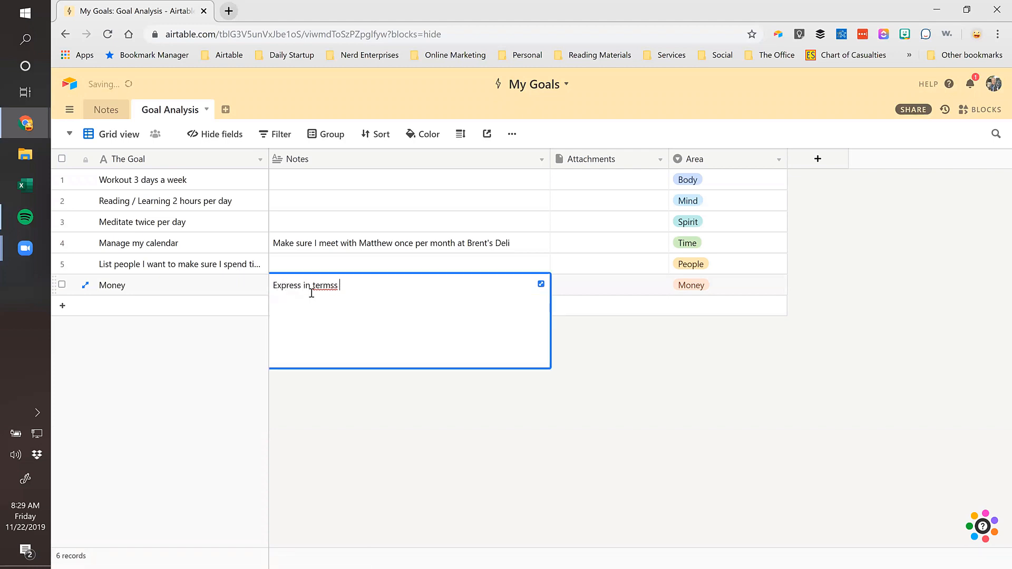
pyautogui.press('BackSpace')
pyautogui.press('BackSpace')
pyautogui.write('of how much I want in the bank')
pyautogui.press('Tab')
pyautogui.click(311, 294)
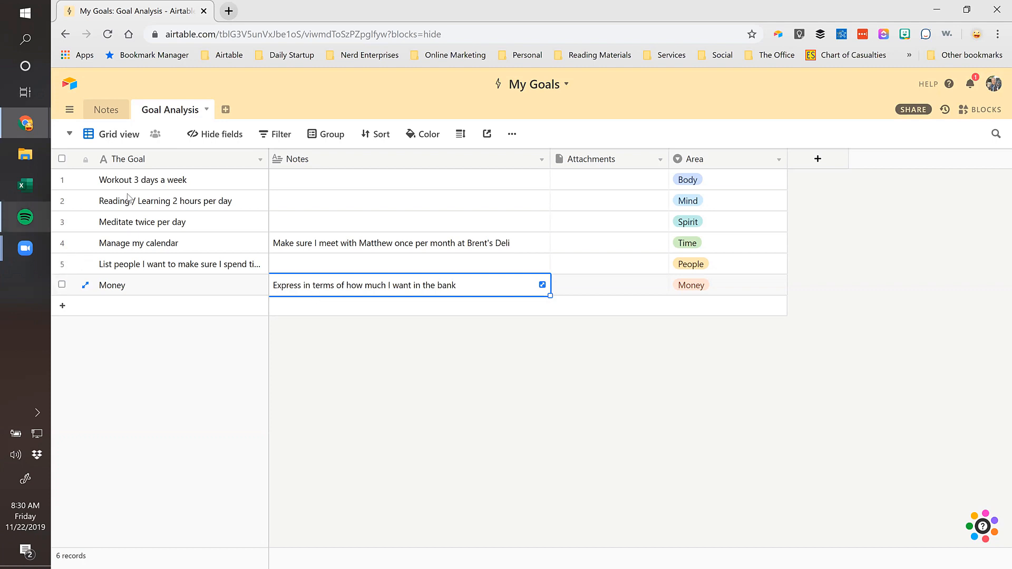
# Review the life areas listed in the Notes table, then return to the Money record's note in the Goal Analysis table
pyautogui.click(110, 110)
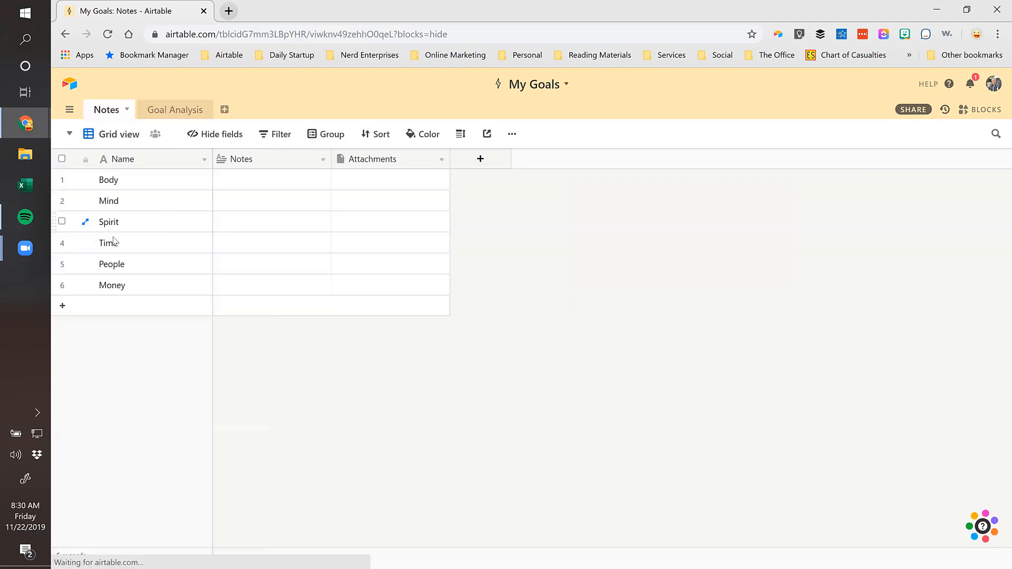
pyautogui.click(121, 287)
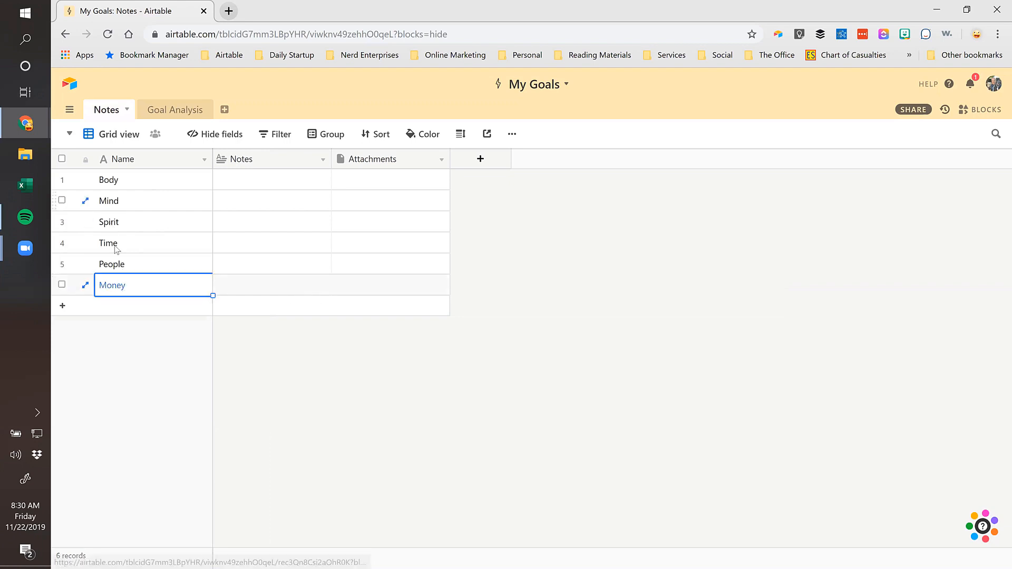
pyautogui.click(186, 268)
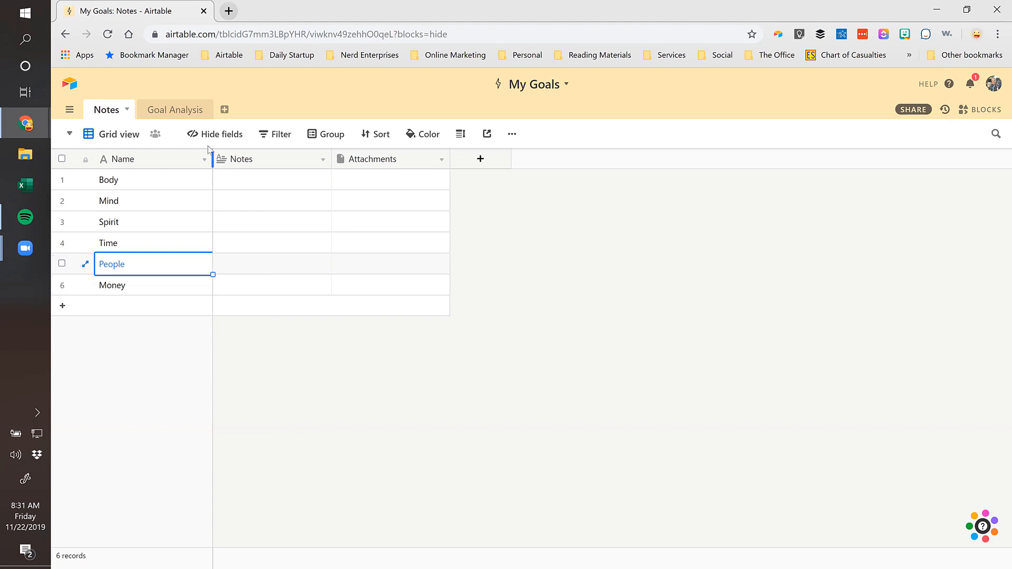
pyautogui.click(167, 108)
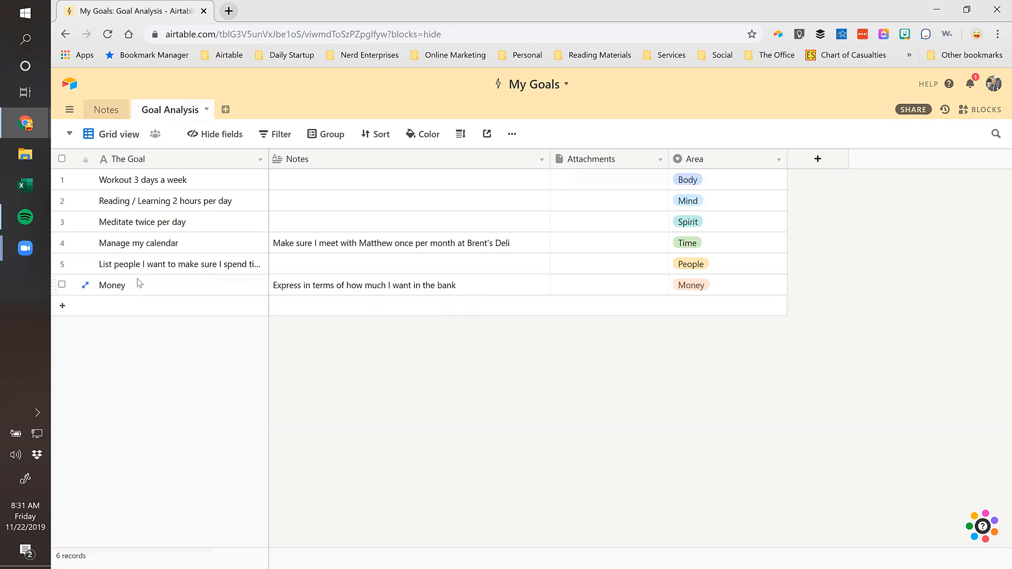
pyautogui.click(509, 290)
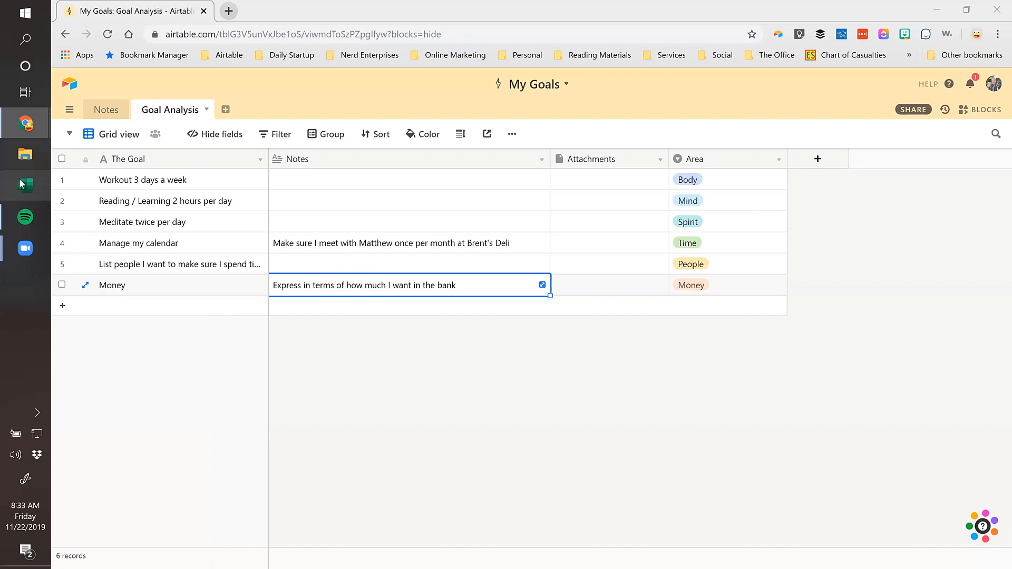
# Reorder the Goal Analysis fields so that Area comes directly after The Goal and before Notes
pyautogui.click(213, 138)
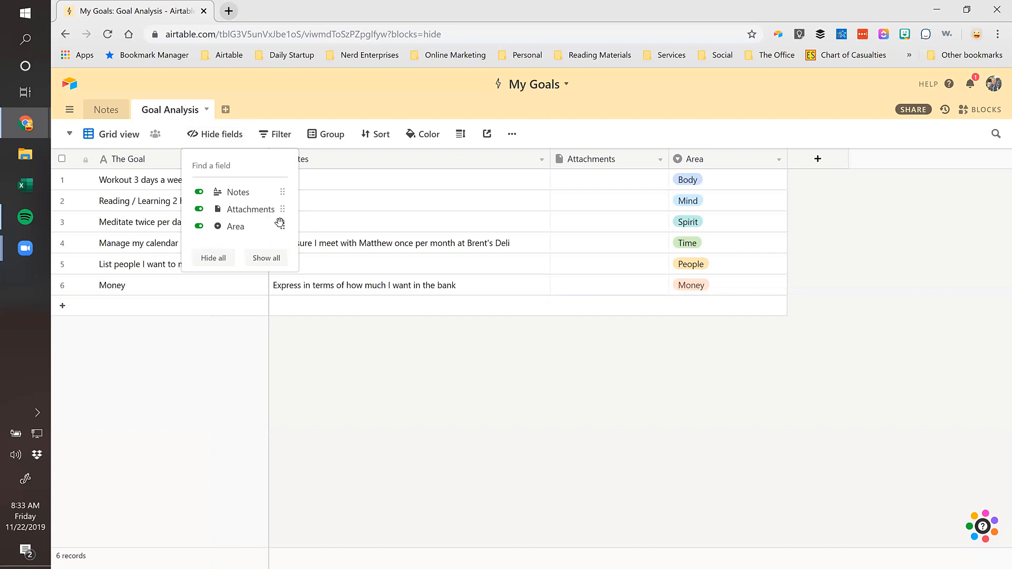
pyautogui.moveTo(280, 221); pyautogui.dragTo(247, 201)
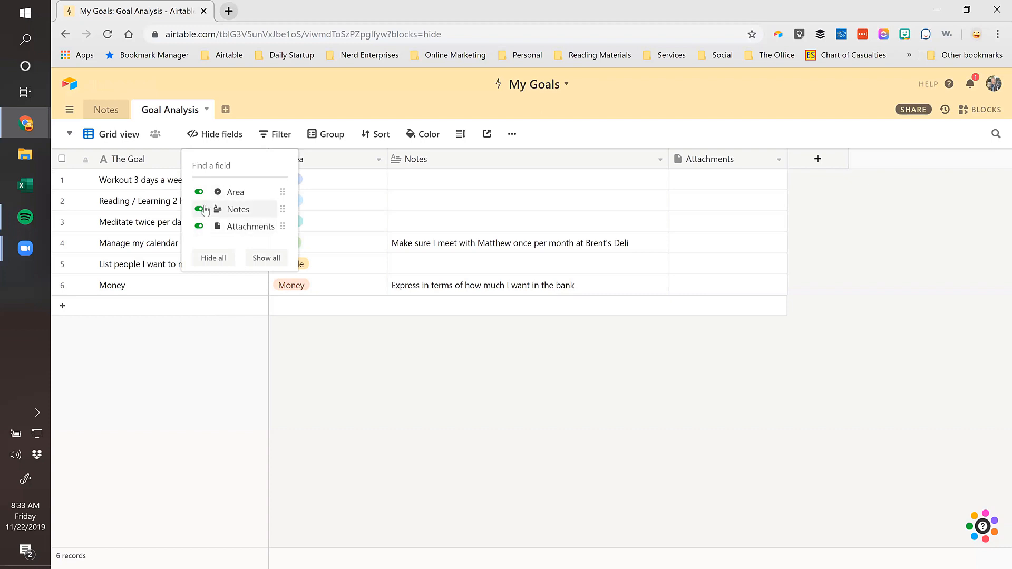
pyautogui.click(141, 180)
pyautogui.moveTo(319, 161)
pyautogui.mouseDown()
pyautogui.moveTo(556, 165)
pyautogui.moveTo(307, 163)
pyautogui.moveTo(315, 172)
pyautogui.mouseUp()
pyautogui.click(218, 136)
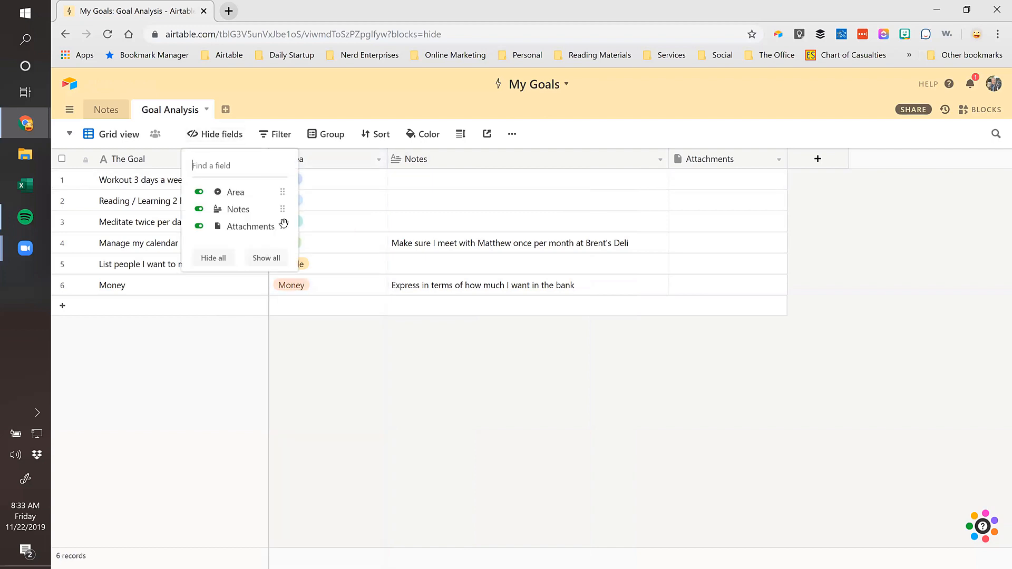
pyautogui.click(162, 191)
pyautogui.click(152, 184)
pyautogui.click(148, 299)
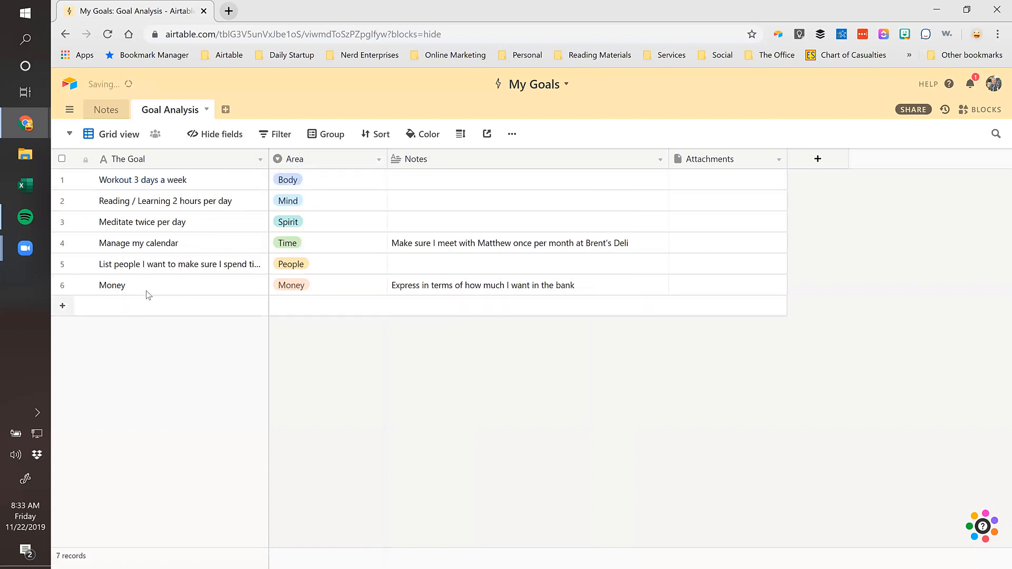
pyautogui.press('Tab')
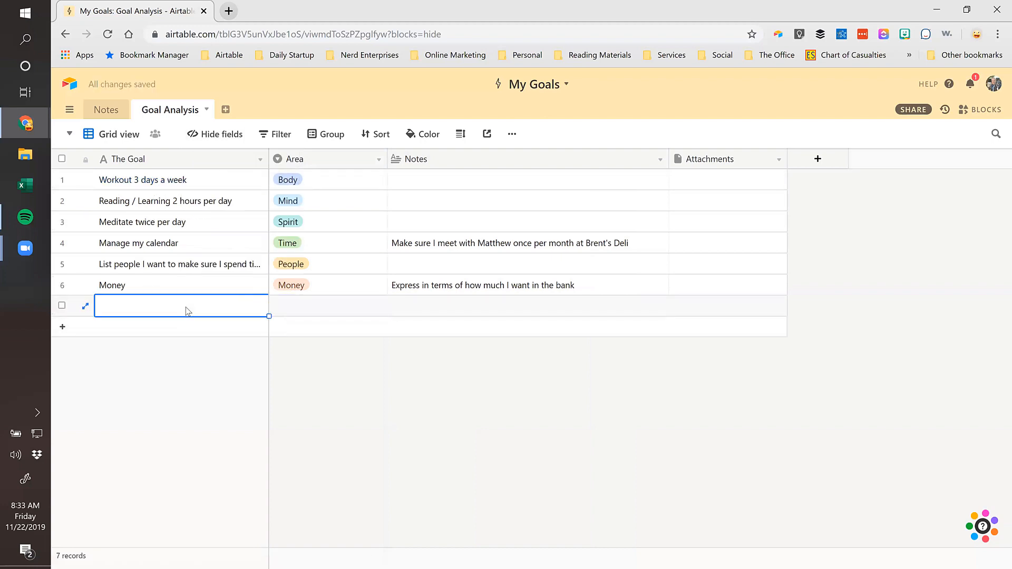
pyautogui.rightClick(195, 314)
pyautogui.click(221, 461)
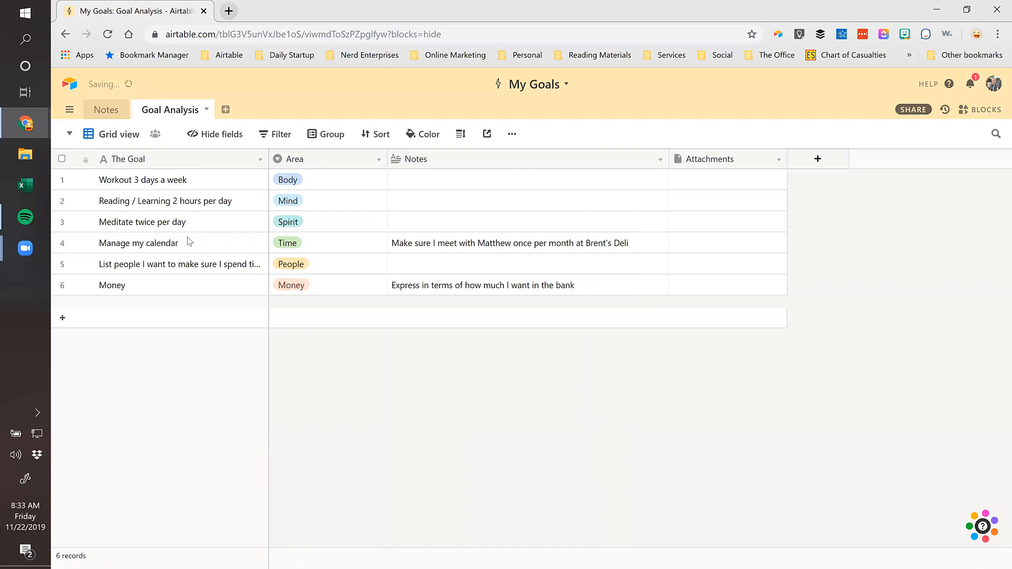
# Create a new empty table named Schedule in the My Goals base
pyautogui.click(225, 109)
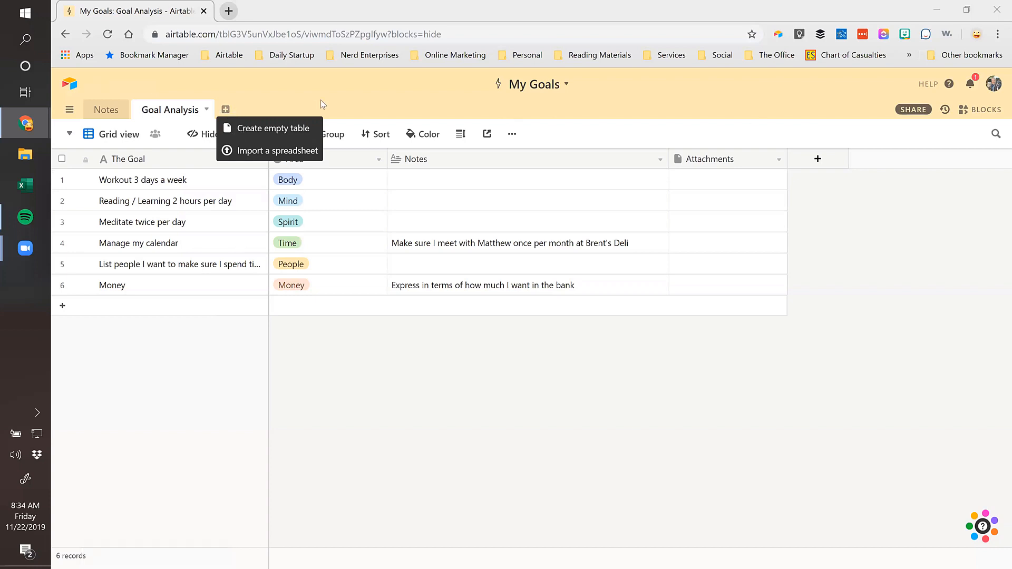
pyautogui.click(338, 217)
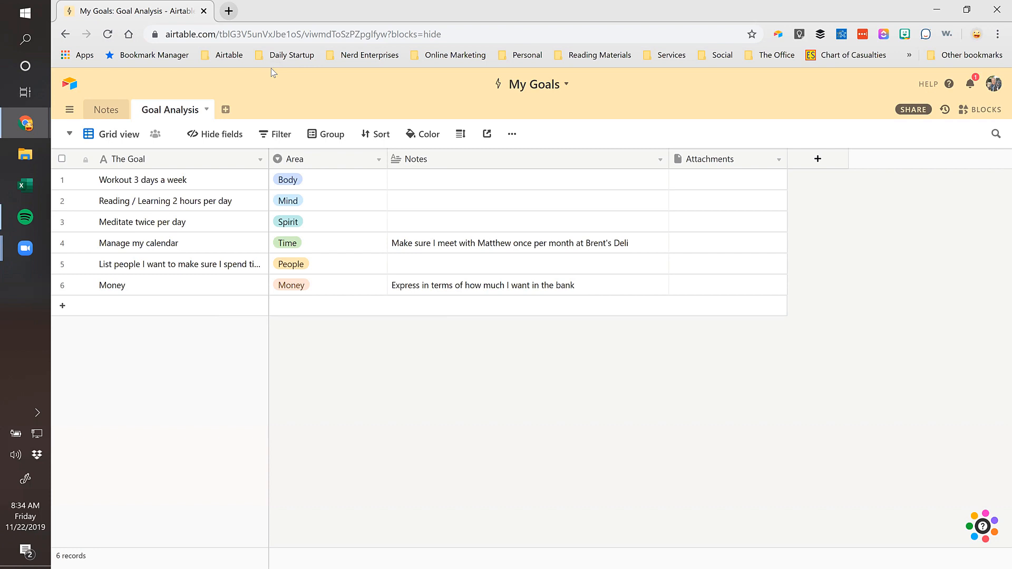
pyautogui.click(226, 109)
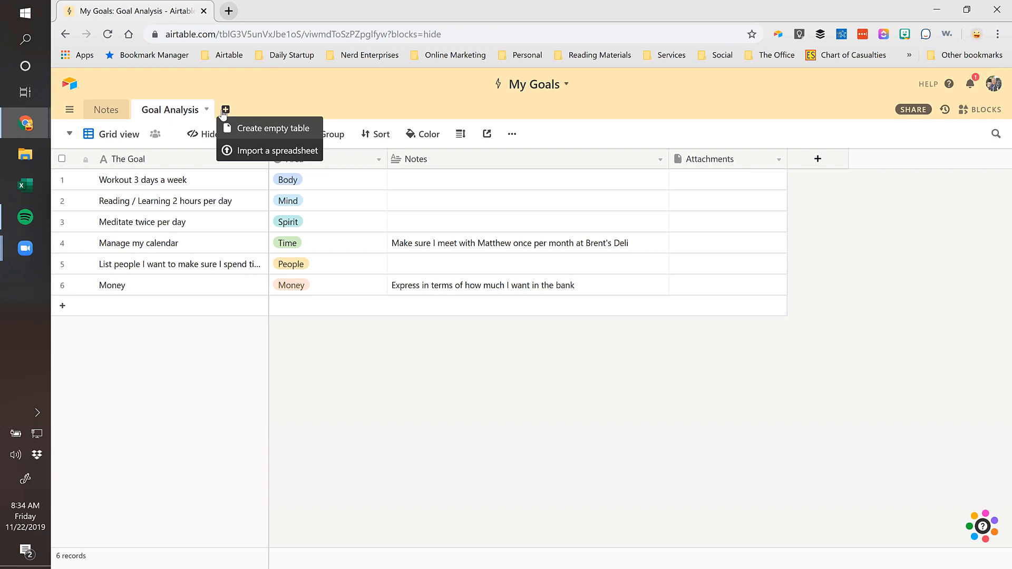
pyautogui.click(245, 131)
pyautogui.write('Sc')
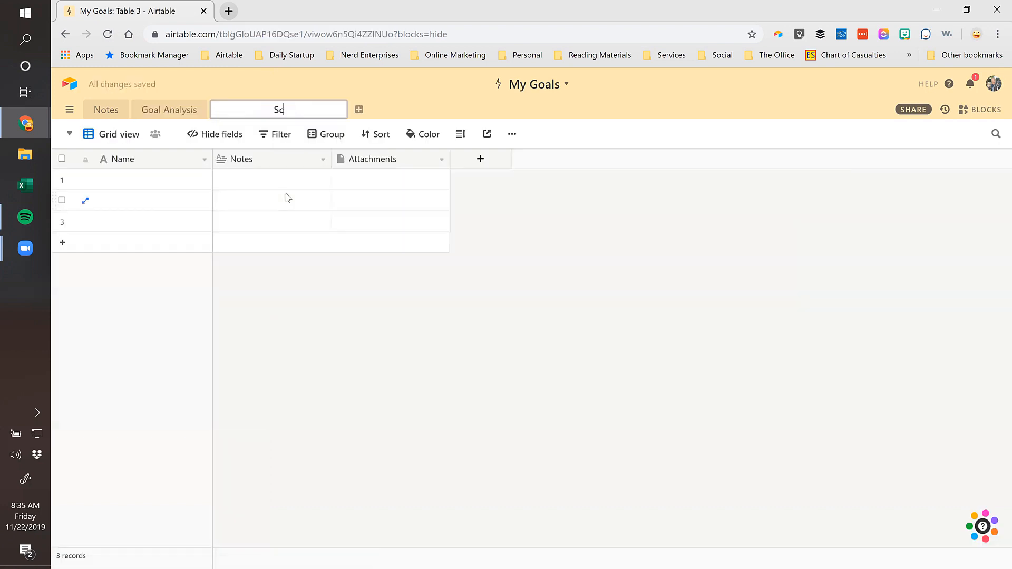
pyautogui.write('hedule')
pyautogui.press('Return')
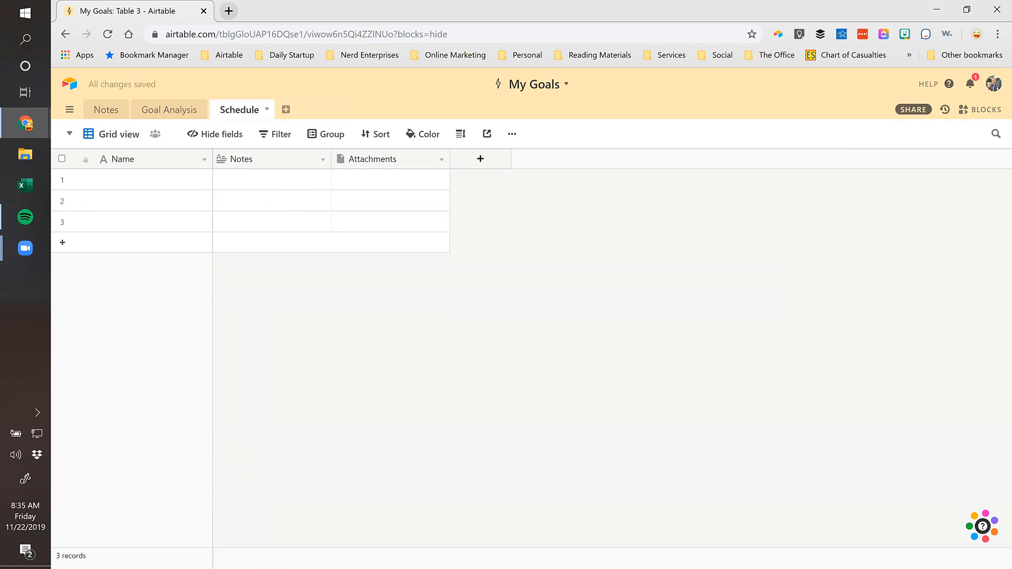
# Hide the Notes and Attachments fields in the Schedule table's grid view
pyautogui.click(136, 162)
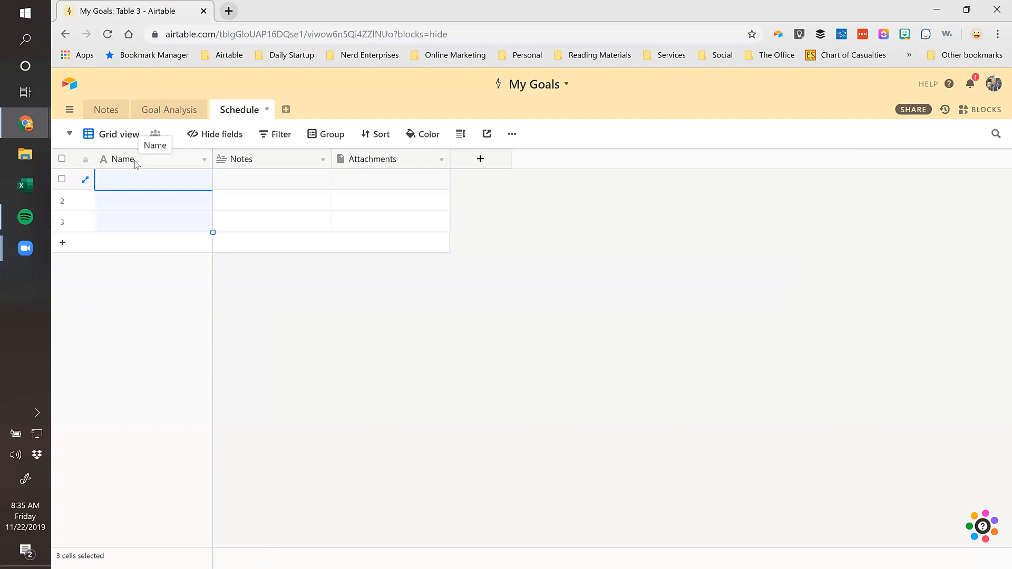
pyautogui.click(219, 135)
pyautogui.click(199, 193)
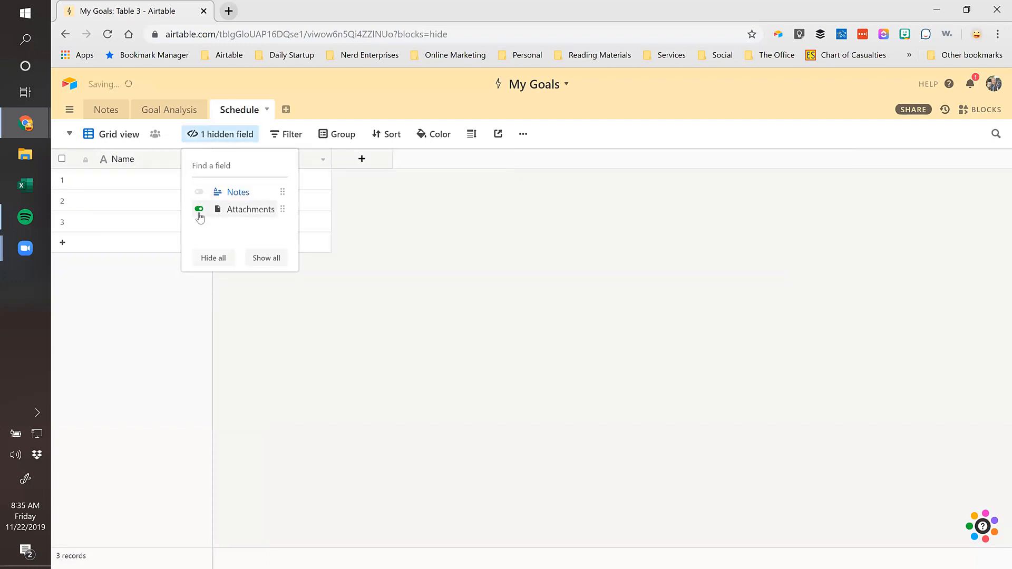
pyautogui.click(198, 209)
pyautogui.click(158, 180)
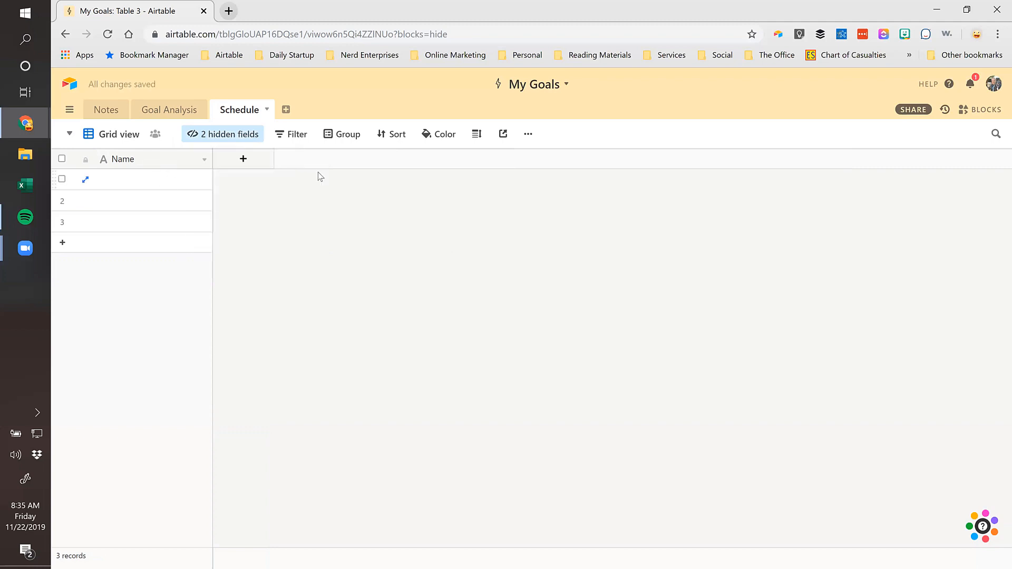
# Add a field named Date to the Schedule table with the Date type and local date format
pyautogui.click(242, 163)
pyautogui.write('Date')
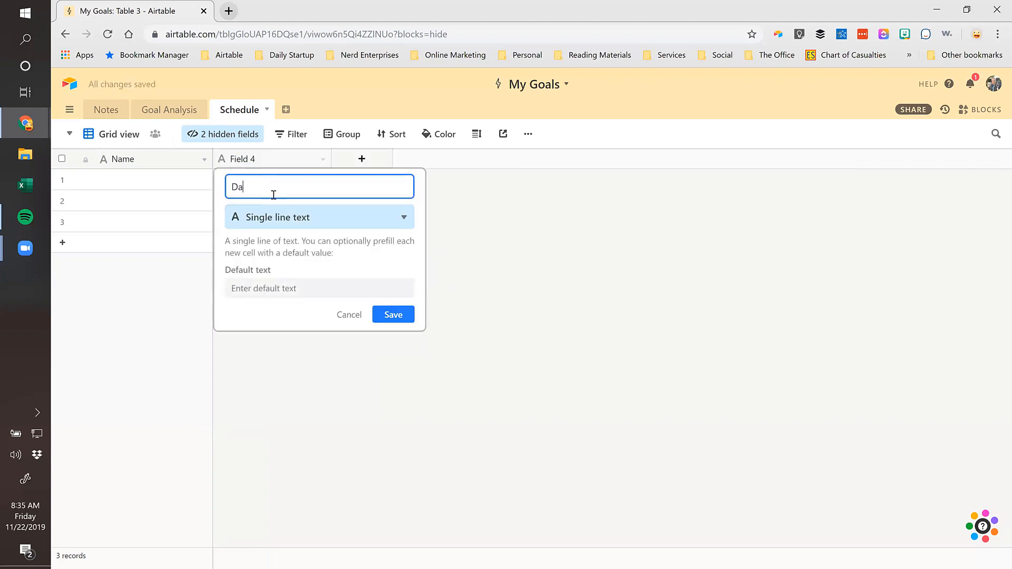
pyautogui.click(277, 217)
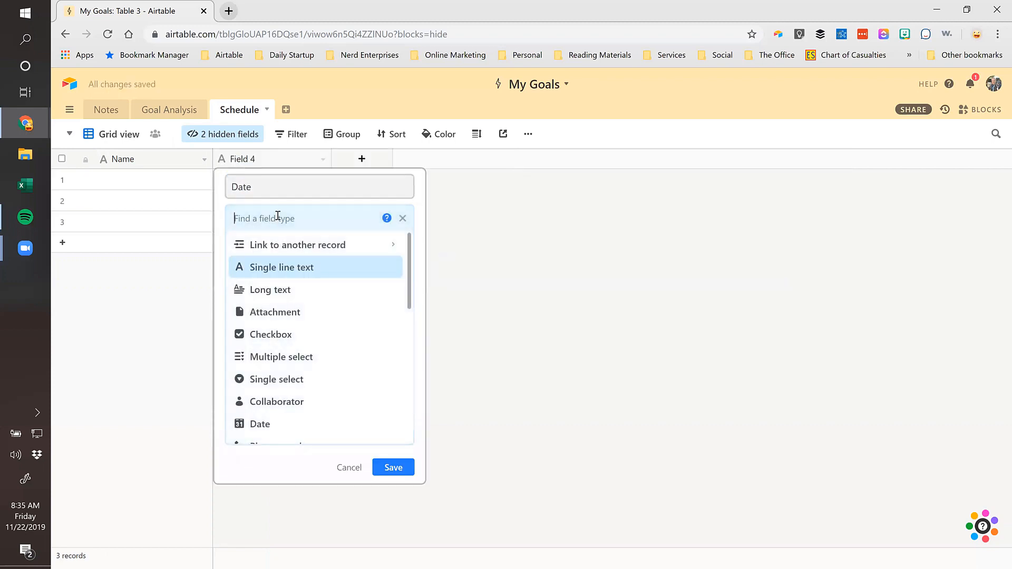
pyautogui.click(261, 423)
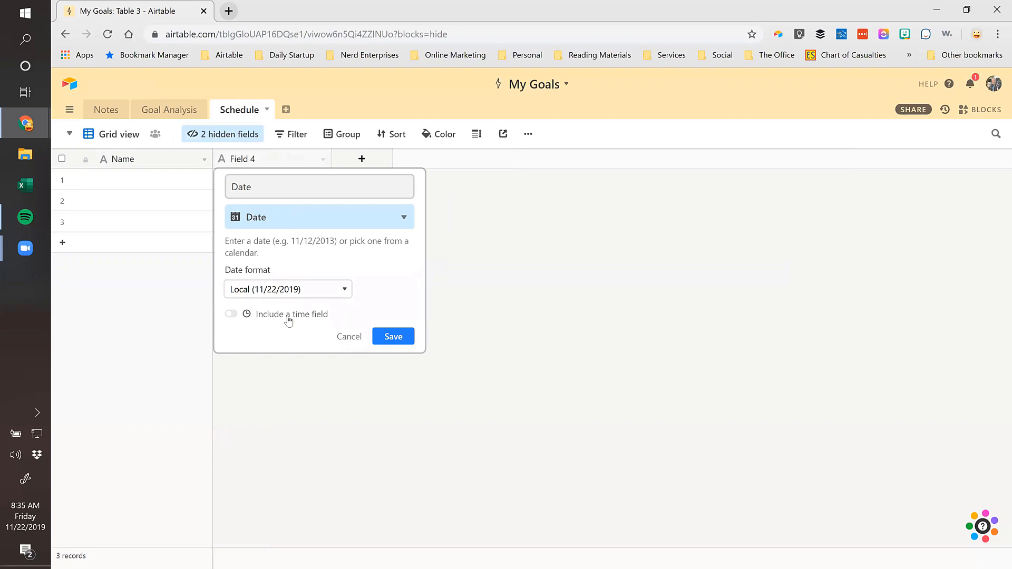
pyautogui.click(394, 337)
pyautogui.click(192, 180)
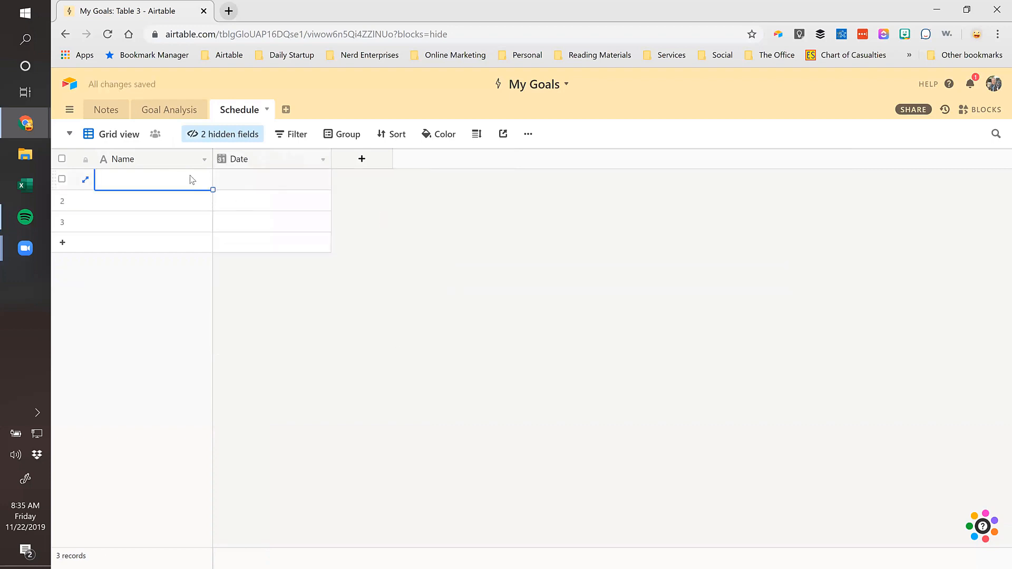
pyautogui.click(251, 183)
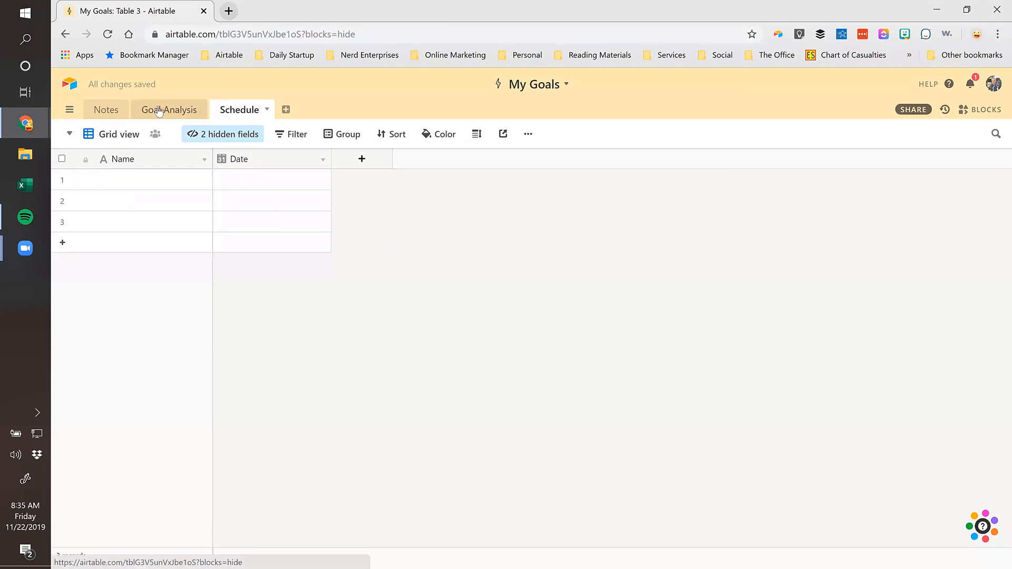
# Check the goals in the Goal Analysis table, then add a single line text field named Activity to the Schedule table
pyautogui.click(150, 111)
pyautogui.click(248, 112)
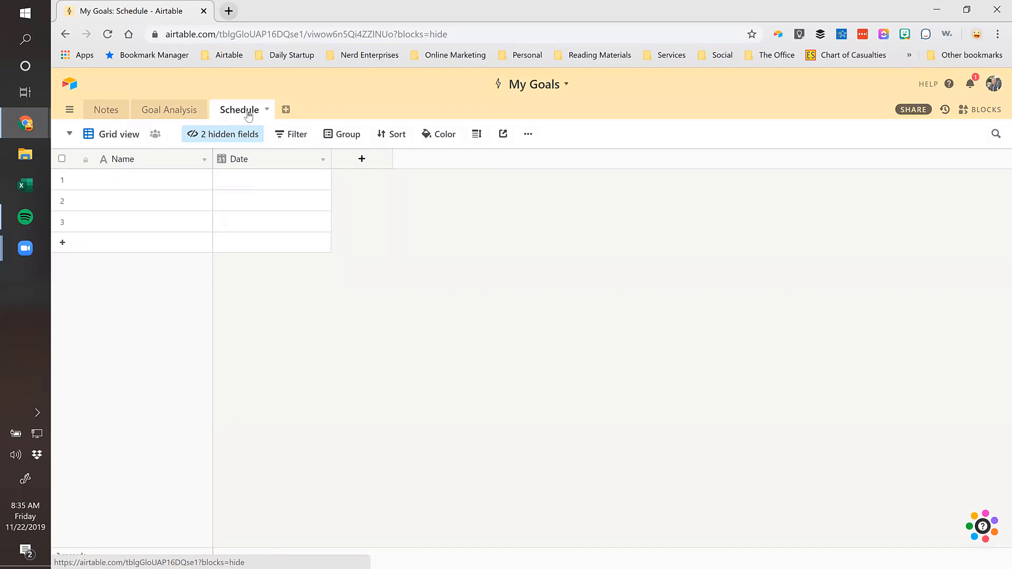
pyautogui.click(161, 114)
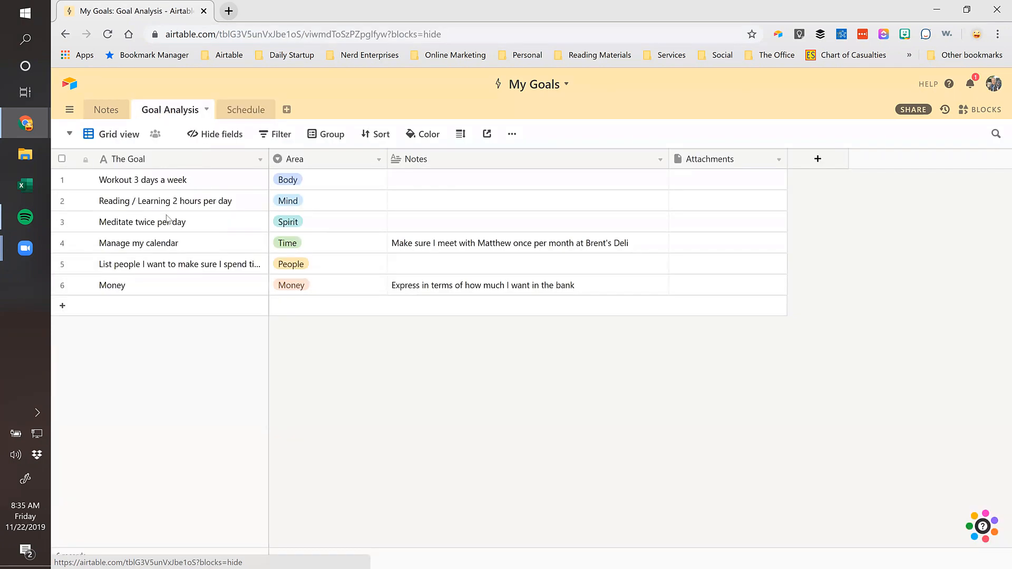
pyautogui.click(245, 112)
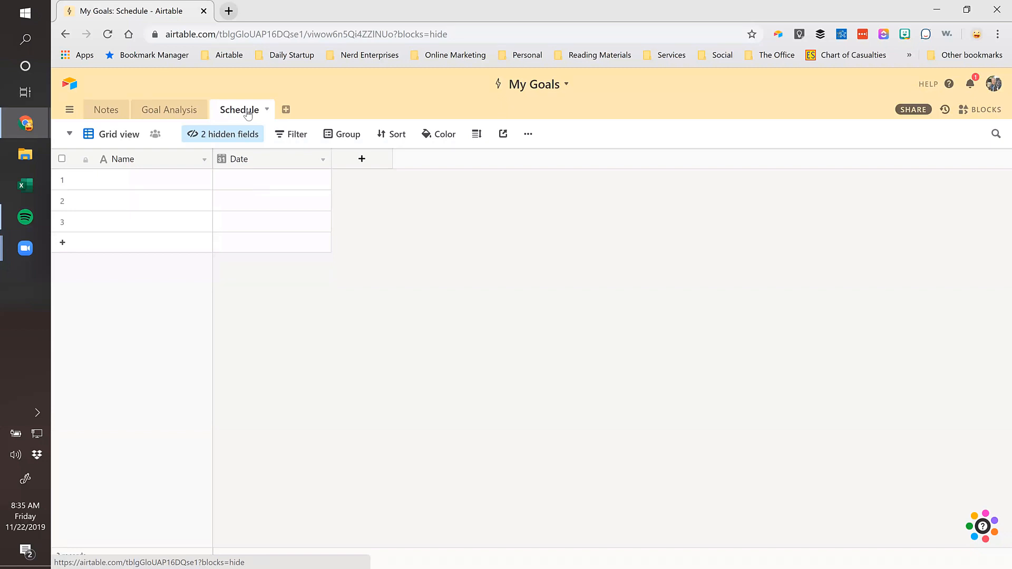
pyautogui.click(361, 158)
pyautogui.write('Act')
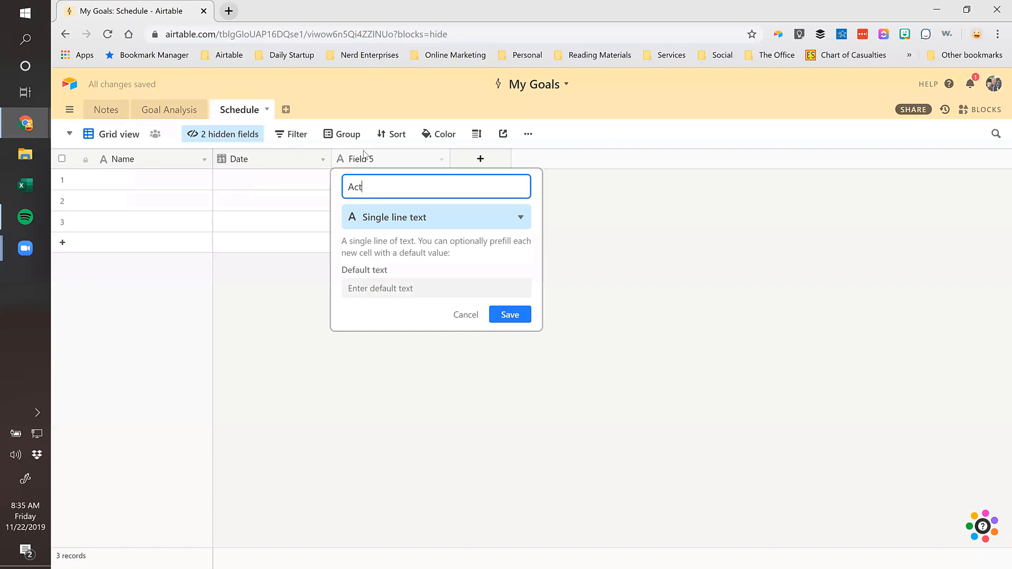
pyautogui.write('ivity')
pyautogui.press('Return')
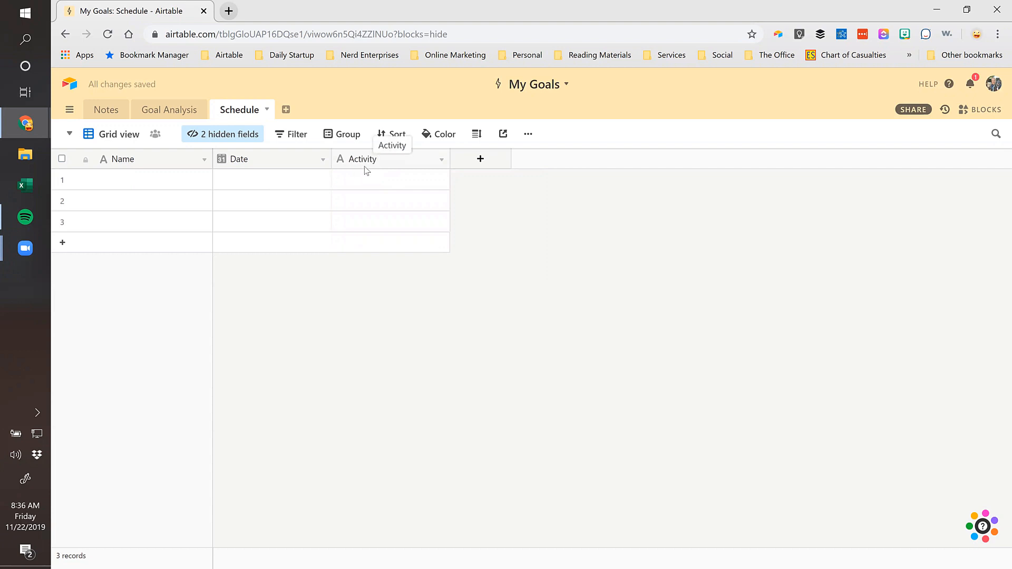
# Add two single line text fields named Customer and Job after Activity in the Schedule table
pyautogui.click(480, 158)
pyautogui.write('Customer')
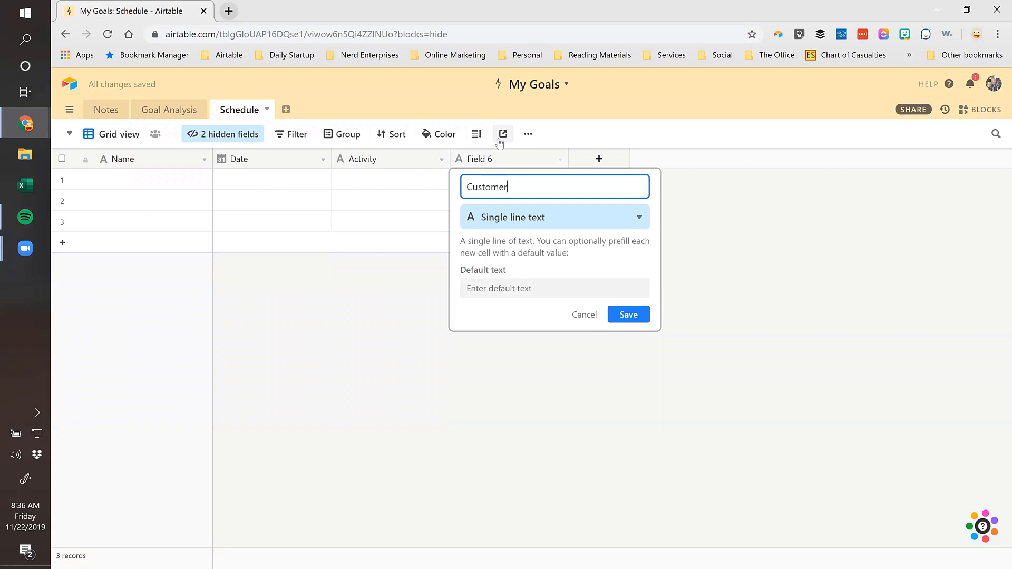
pyautogui.press('Return')
pyautogui.click(598, 158)
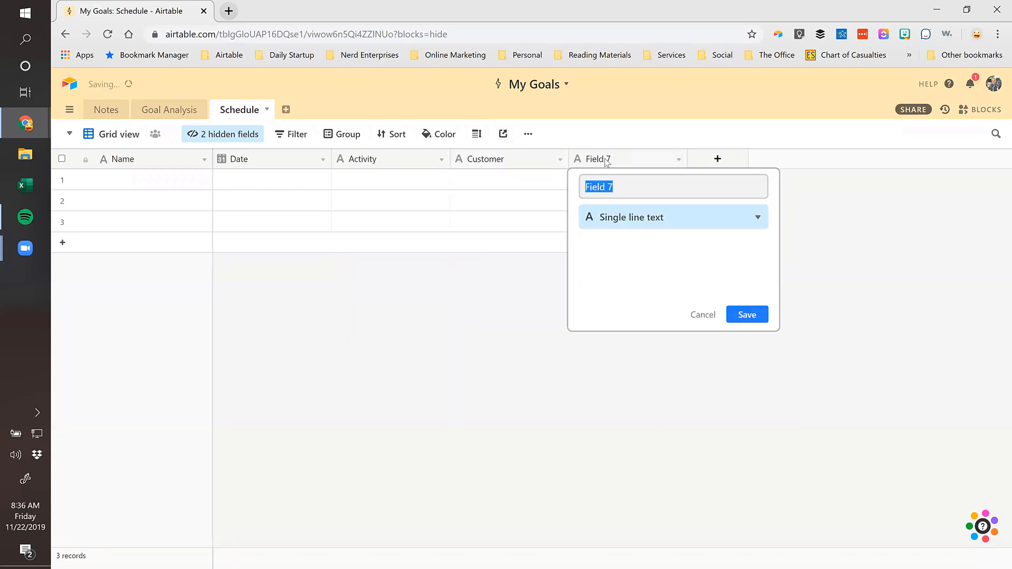
pyautogui.write('Job')
pyautogui.press('Return')
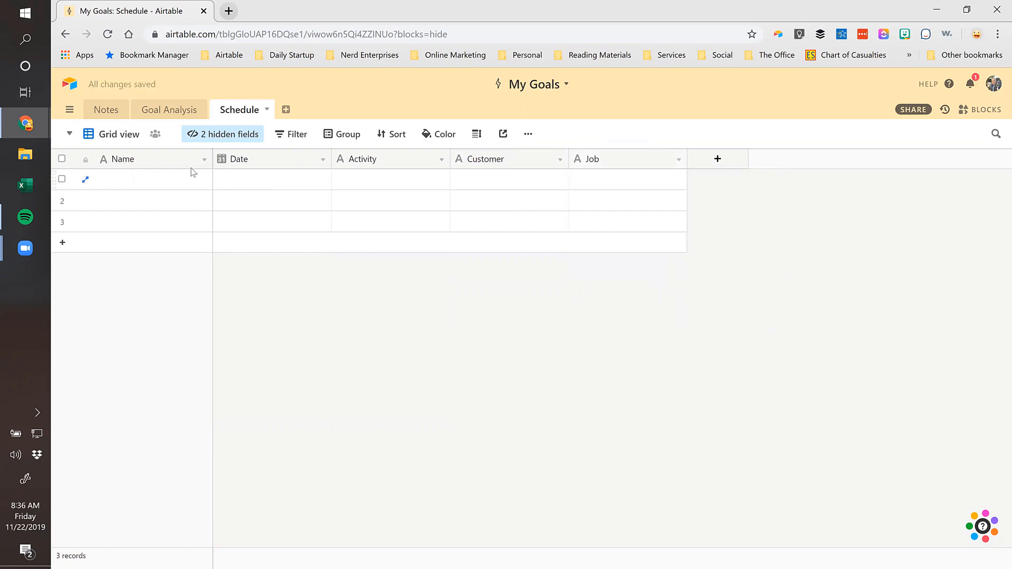
# Widen the Name column in the Schedule table and name the first record "Workout"
pyautogui.click(188, 181)
pyautogui.moveTo(212, 159); pyautogui.dragTo(275, 159)
pyautogui.write('W')
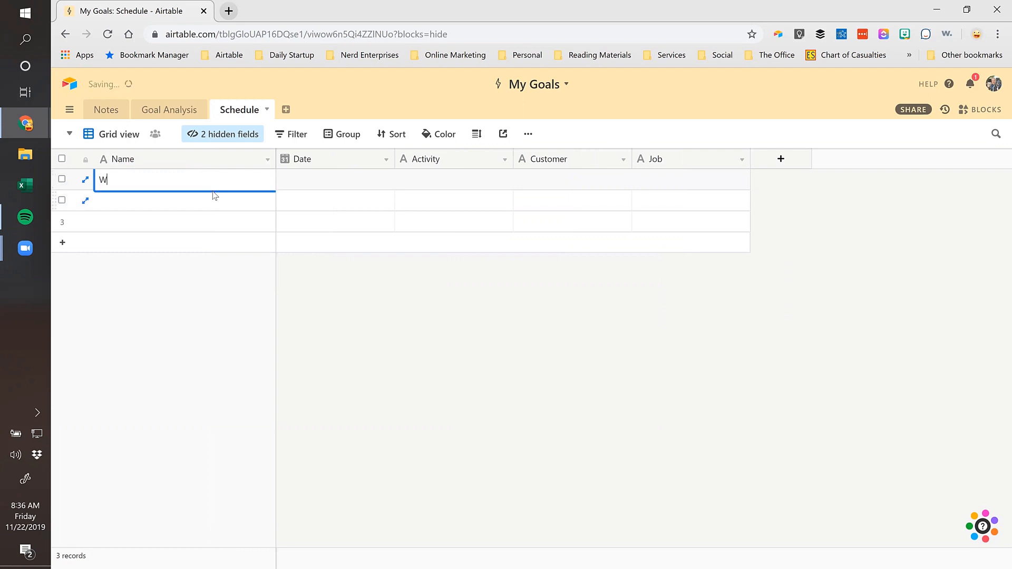
pyautogui.write('orkout')
pyautogui.press('Tab')
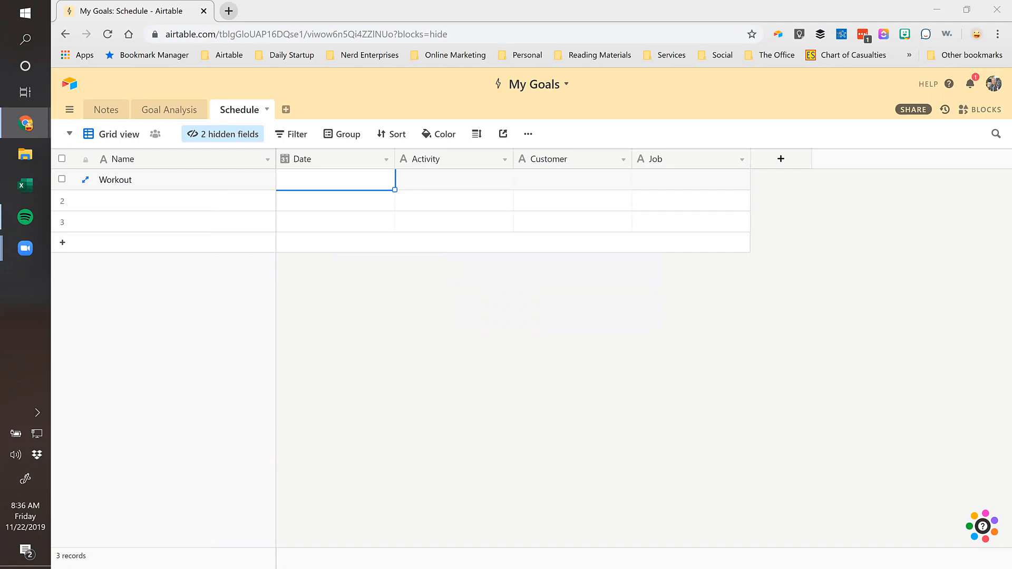
pyautogui.click(588, 182)
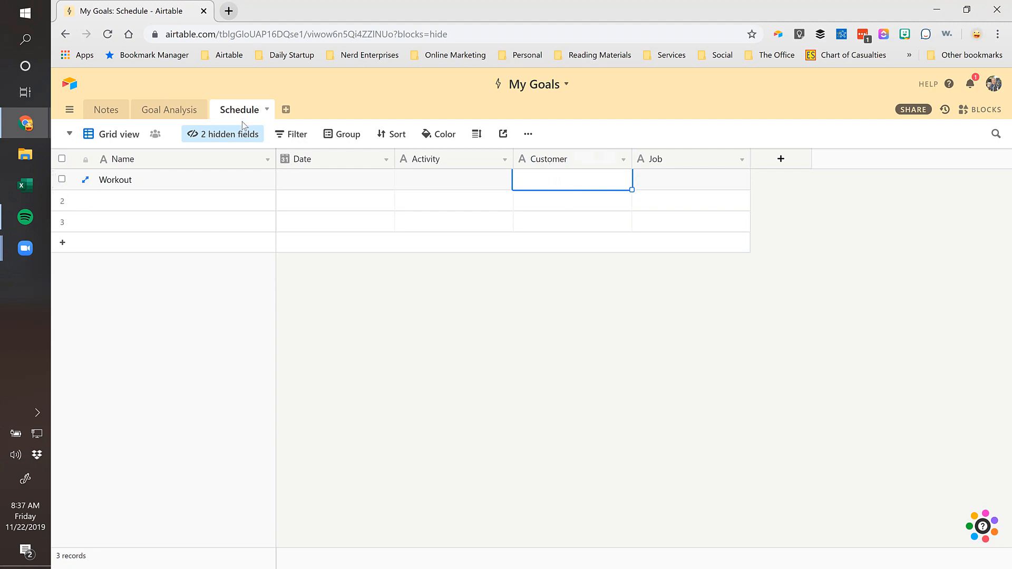
# Create another empty table named Customers in the base
pyautogui.click(286, 109)
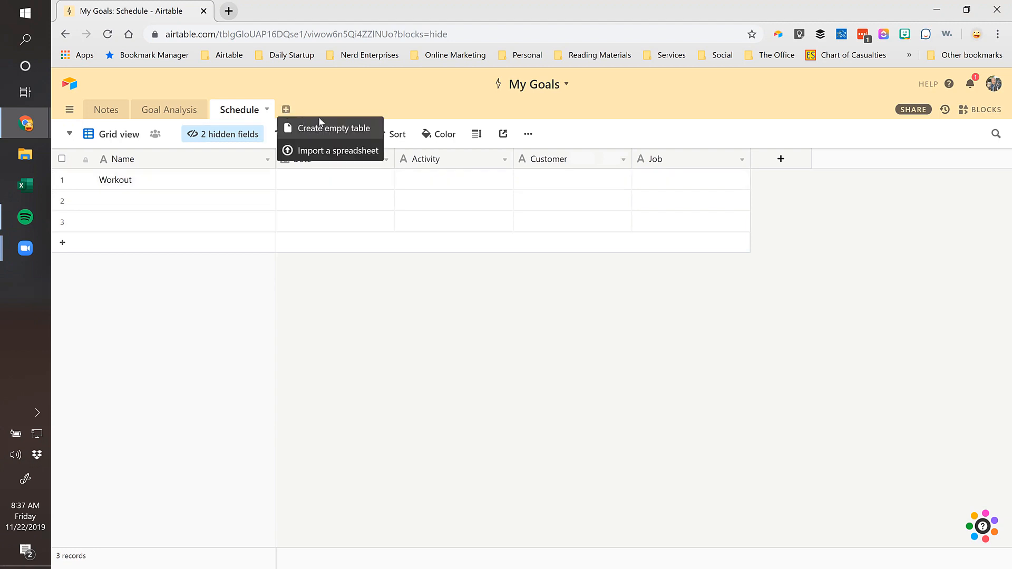
pyautogui.click(319, 128)
pyautogui.write('Cus')
pyautogui.write('ome')
pyautogui.press('BackSpace')
pyautogui.press('BackSpace')
pyautogui.press('BackSpace')
pyautogui.write('tomers')
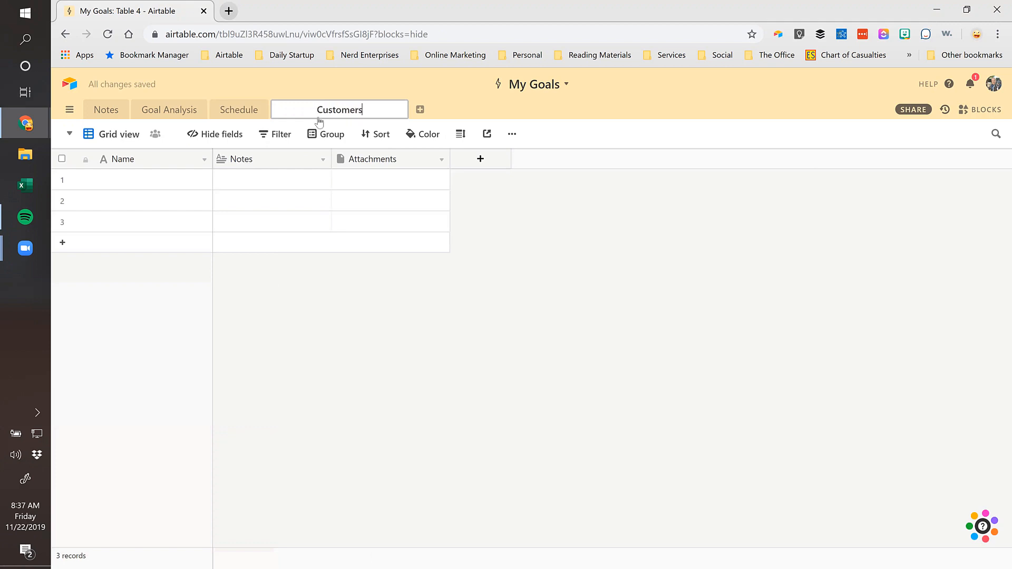
pyautogui.press('Return')
# Name the first Customers record "Me" followed by the base owner's first name in parentheses
pyautogui.click(197, 178)
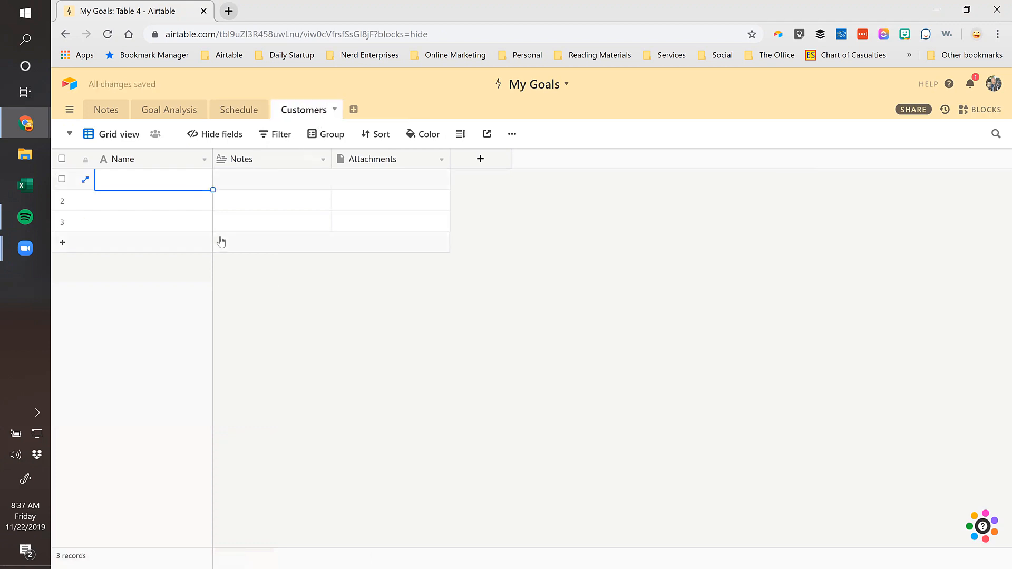
pyautogui.write('Me (Seth)')
pyautogui.press('Tab')
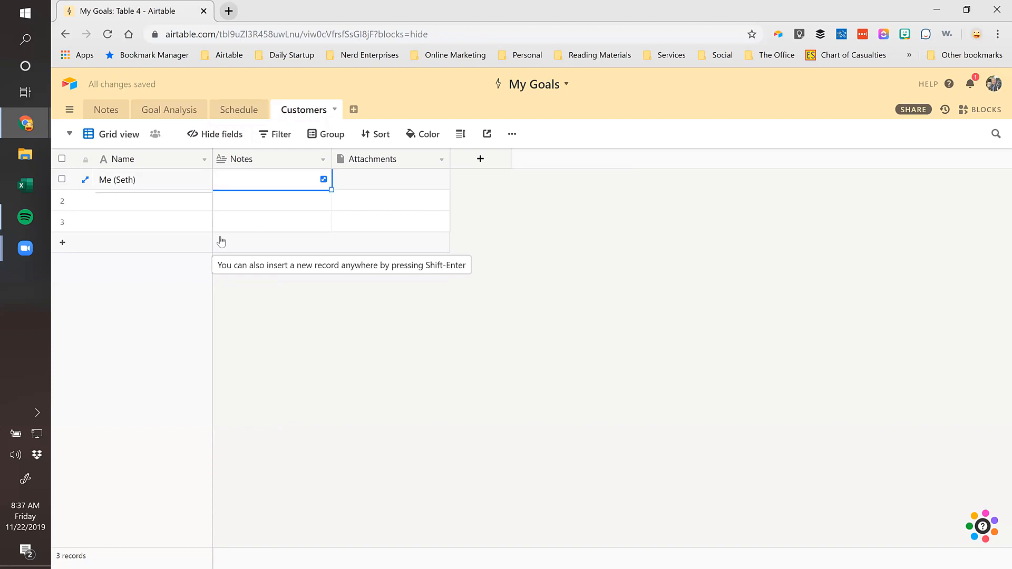
# Convert the Schedule table's Customer field to a link to the Customers table, with linking to multiple records turned off
pyautogui.click(245, 112)
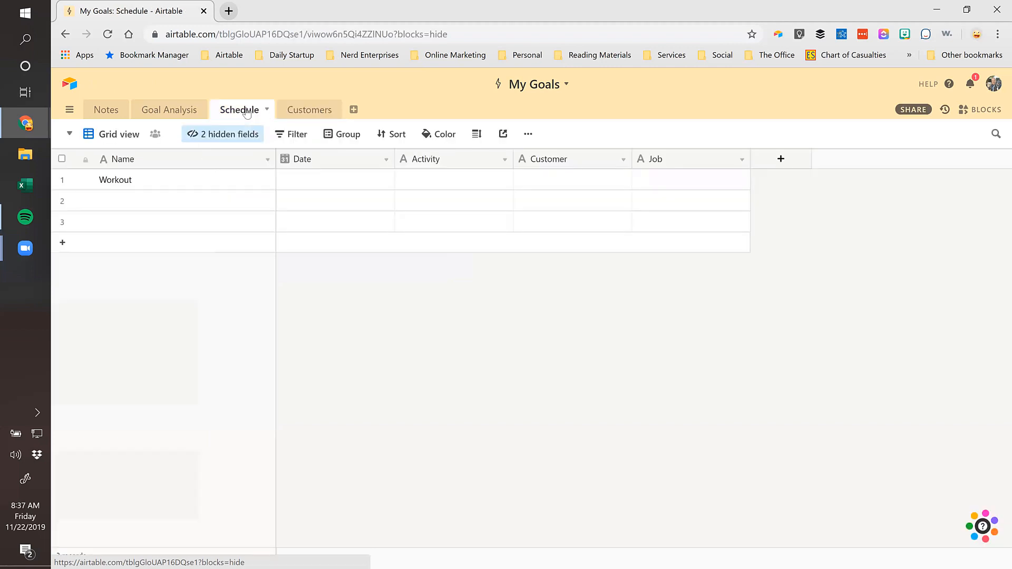
pyautogui.doubleClick(542, 163)
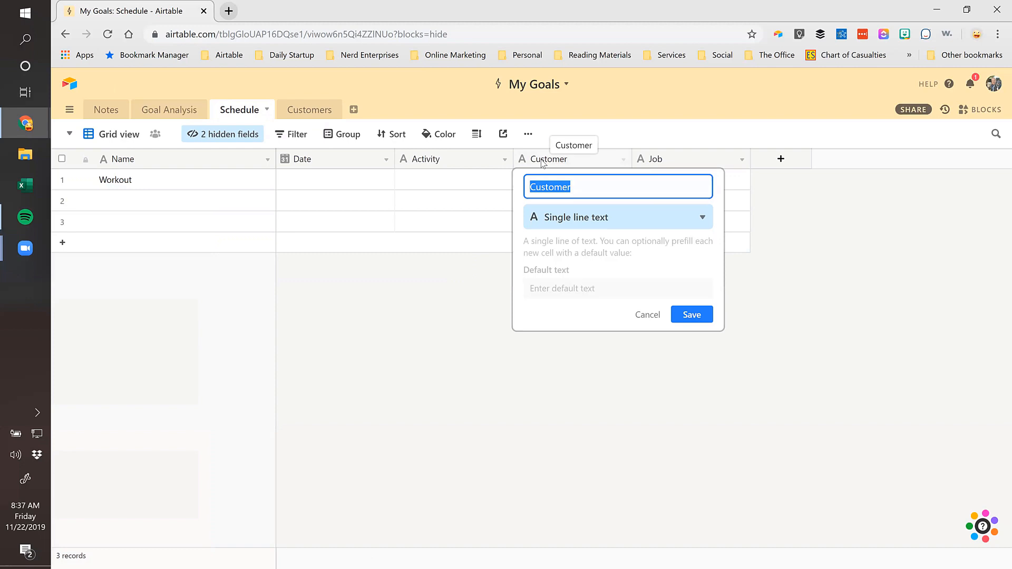
pyautogui.click(569, 226)
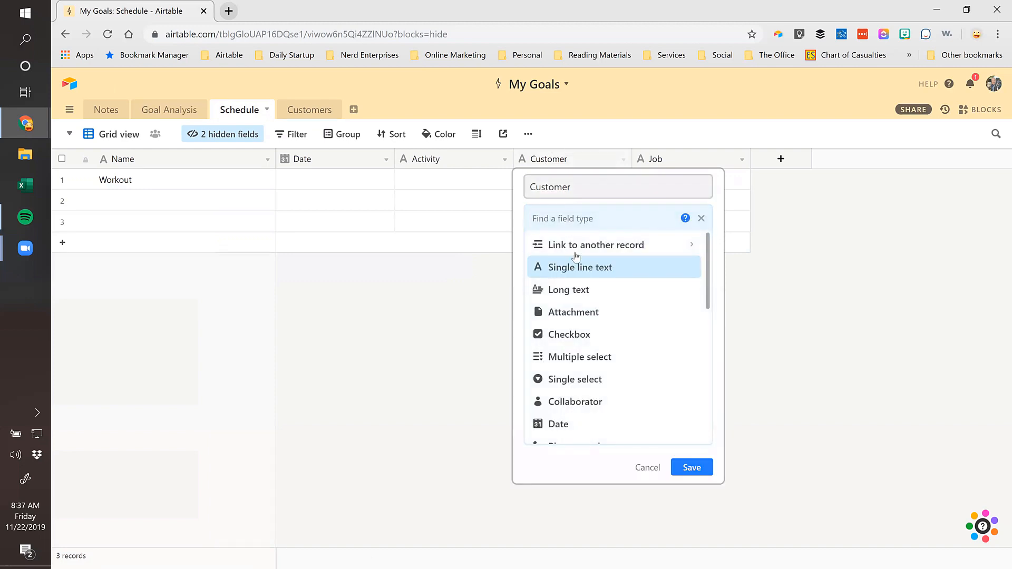
pyautogui.click(613, 247)
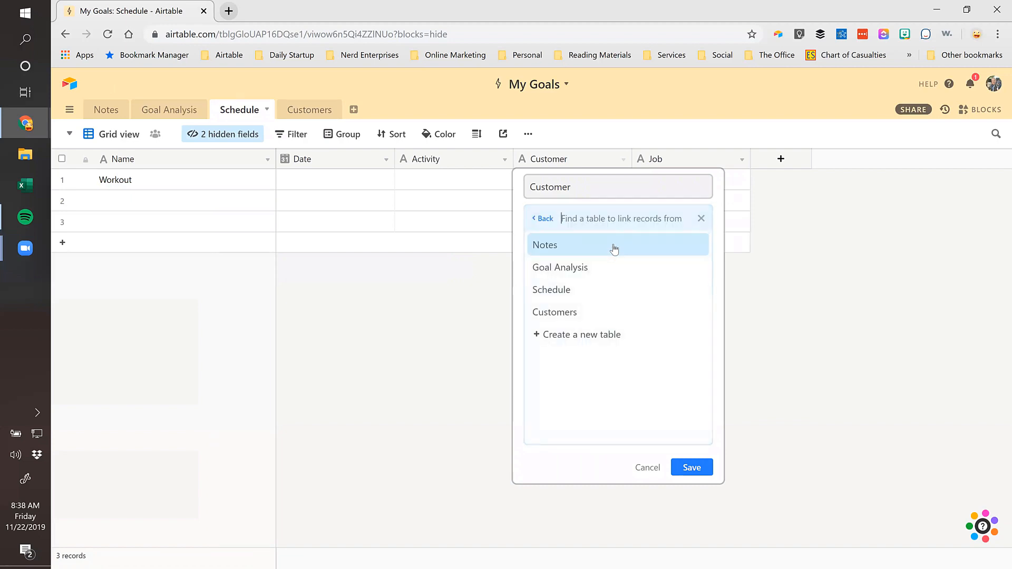
pyautogui.click(545, 313)
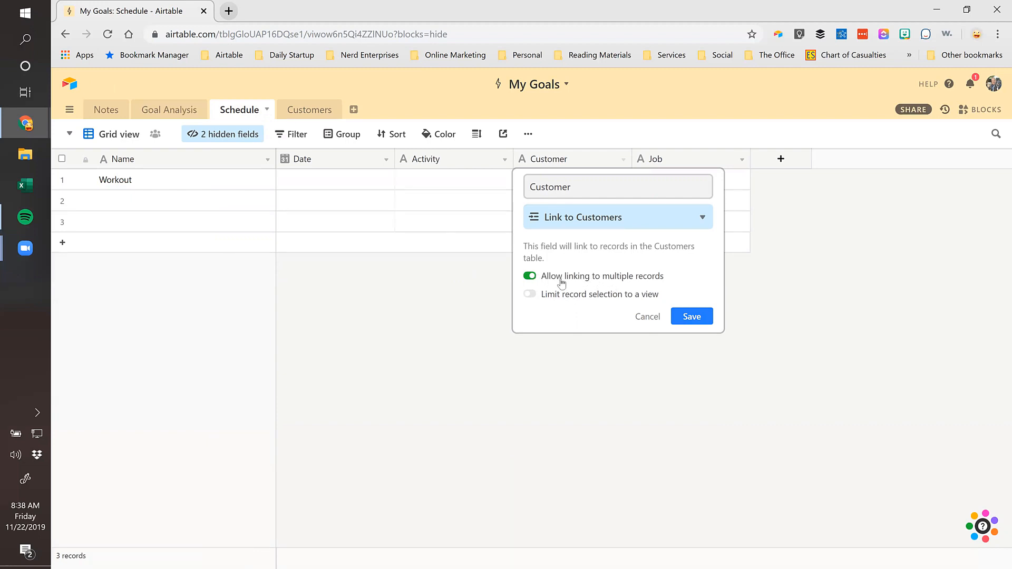
pyautogui.click(529, 277)
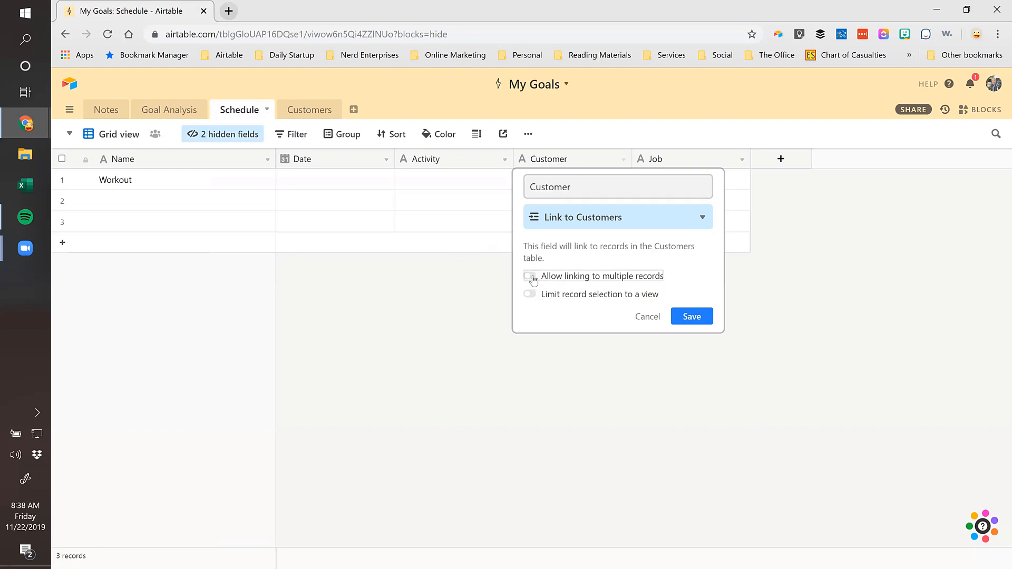
pyautogui.click(692, 316)
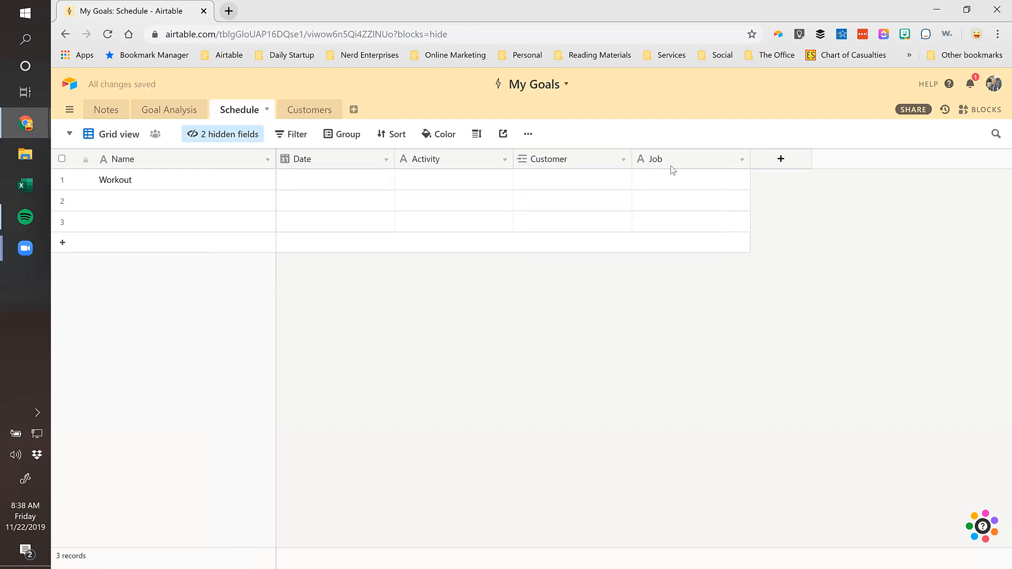
# Link the Workout record's Customer field to the "Me" customer record
pyautogui.click(531, 181)
pyautogui.click(522, 180)
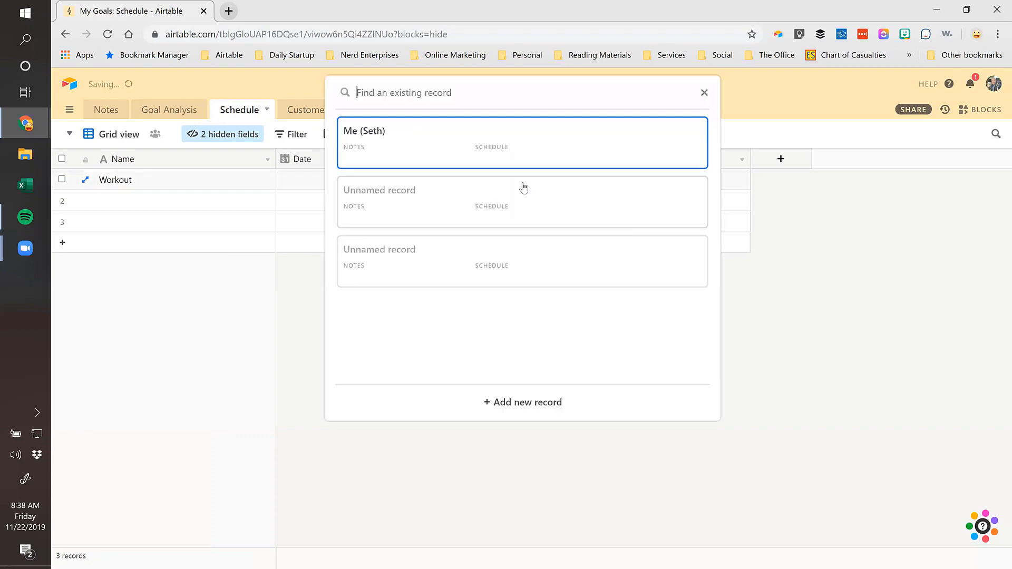
pyautogui.click(366, 137)
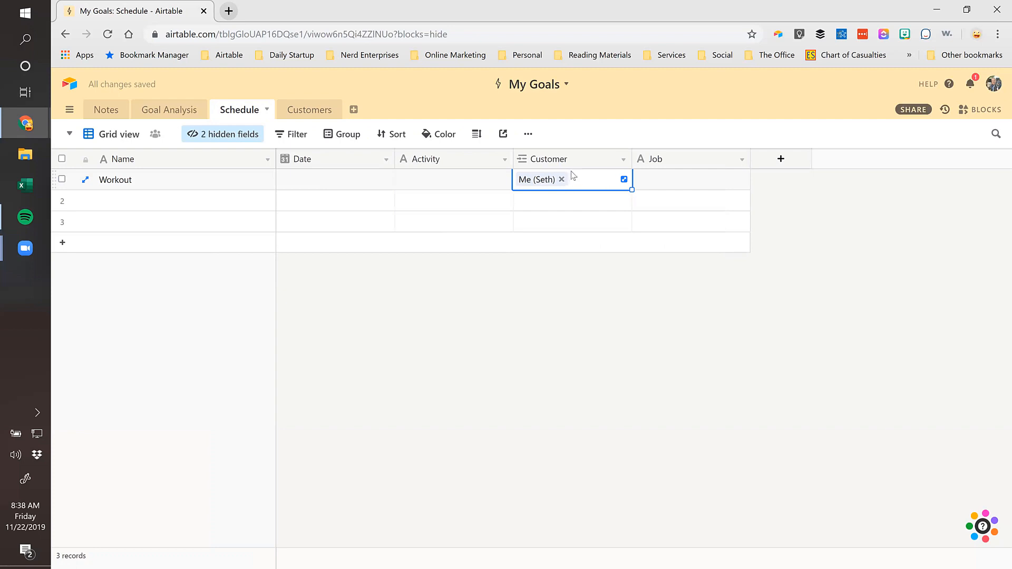
pyautogui.click(221, 201)
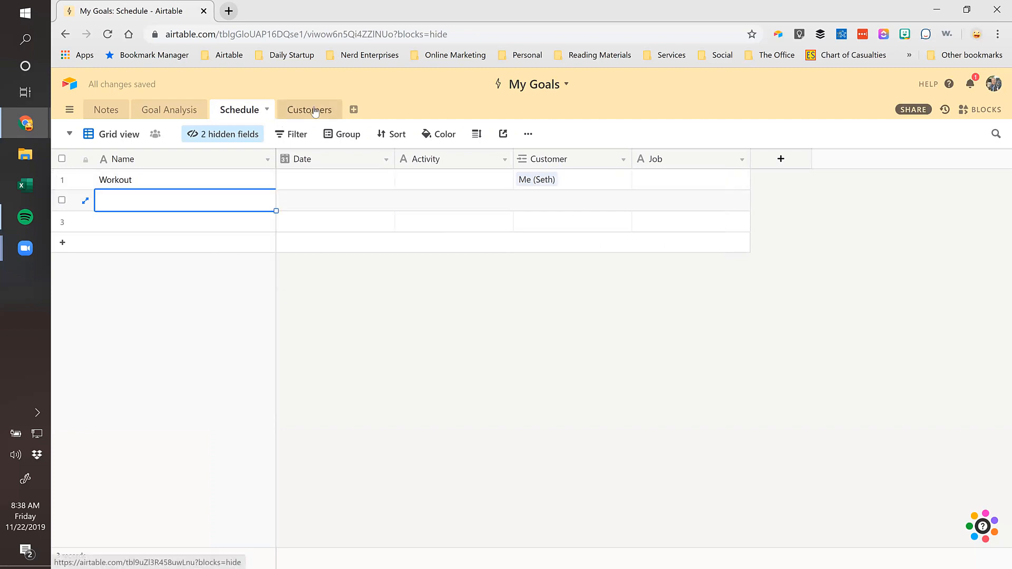
# Name the second Customers record "Parkway Business Solutions" and widen the Name column to fit it
pyautogui.click(314, 112)
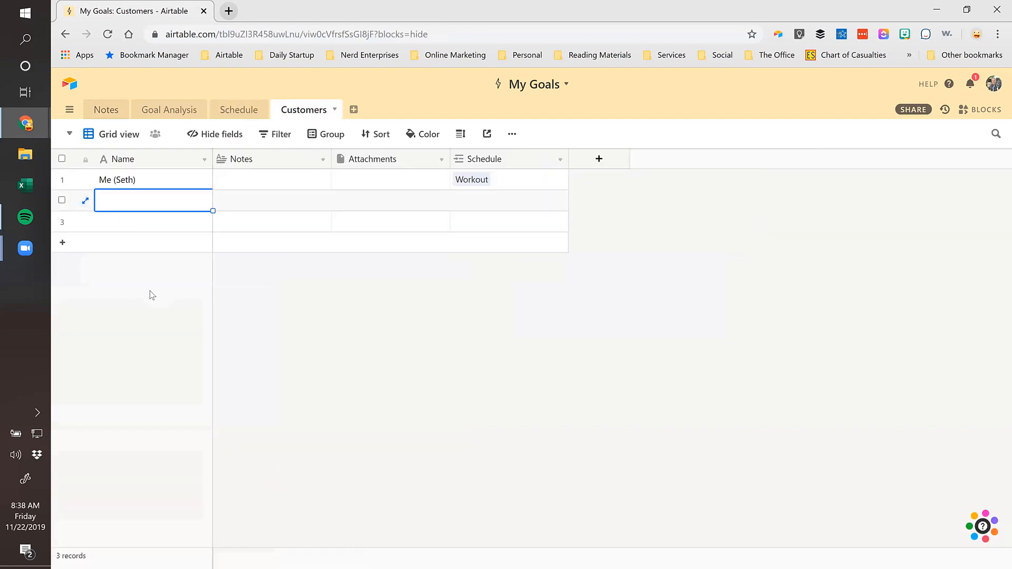
pyautogui.write('Park')
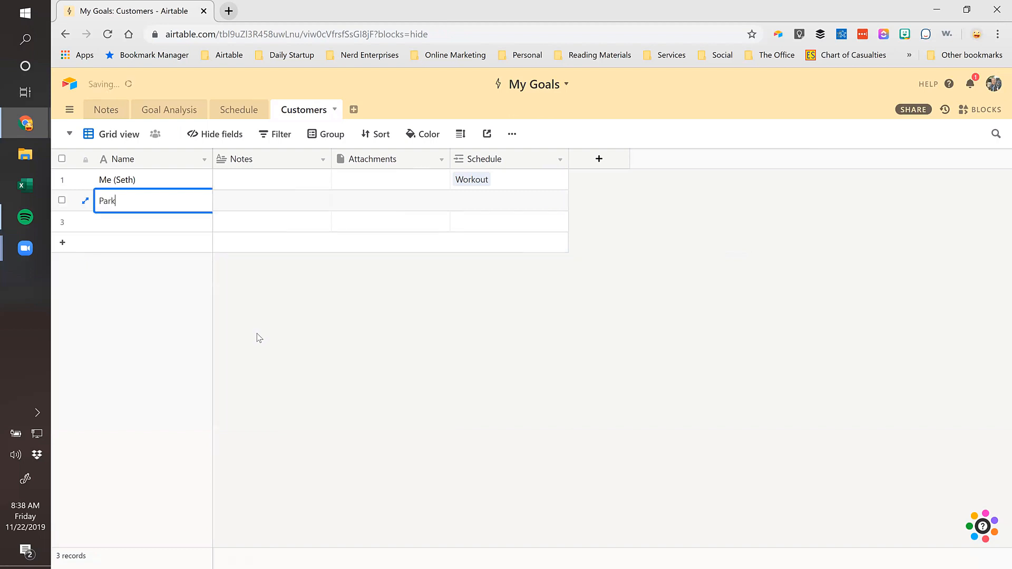
pyautogui.write('way Business Solutions')
pyautogui.press('Tab')
pyautogui.moveTo(212, 158); pyautogui.dragTo(268, 154)
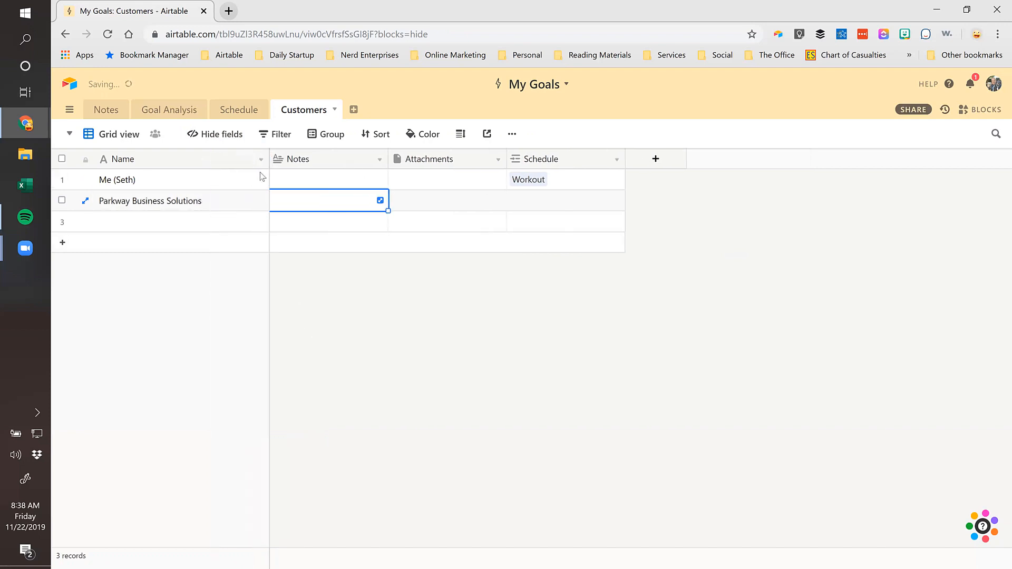
# Add a new field after Schedule in the Customers table and try to set it up as Phone with the Phone number type
pyautogui.click(656, 159)
pyautogui.write('Phone')
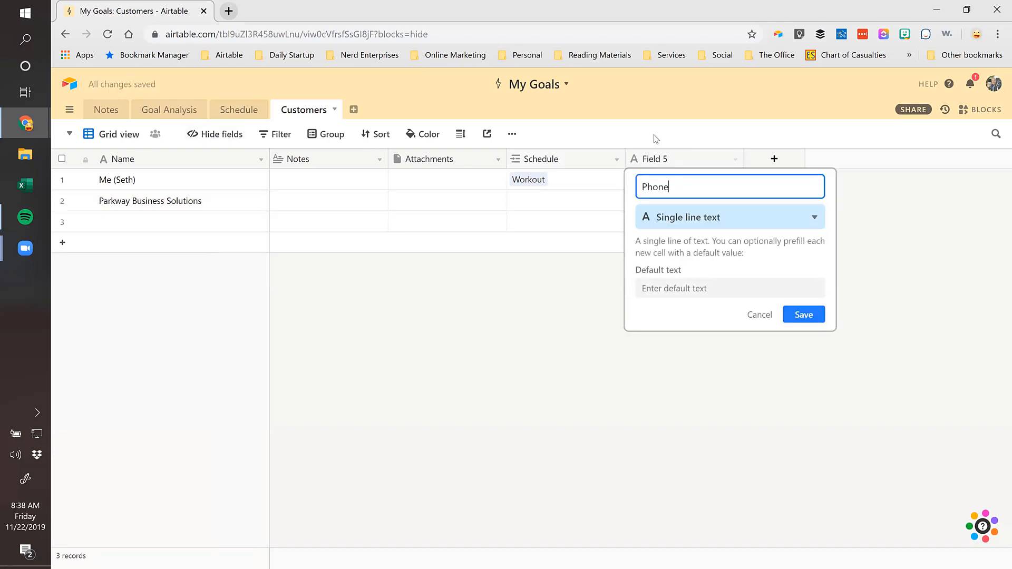
pyautogui.click(740, 218)
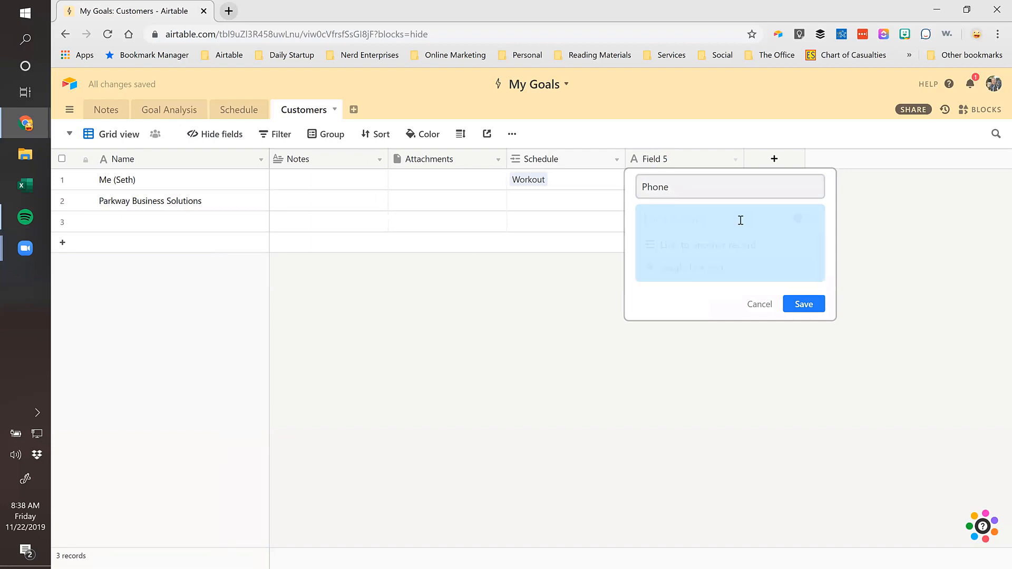
pyautogui.write('Phone')
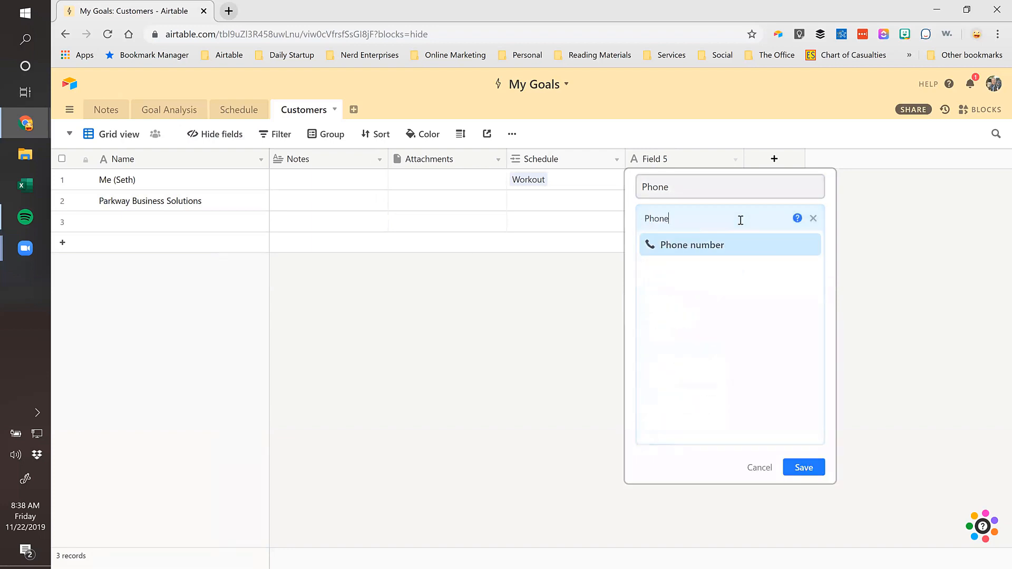
pyautogui.click(694, 249)
# Add a field named Email with the Email type at the end of the Customers table
pyautogui.click(775, 160)
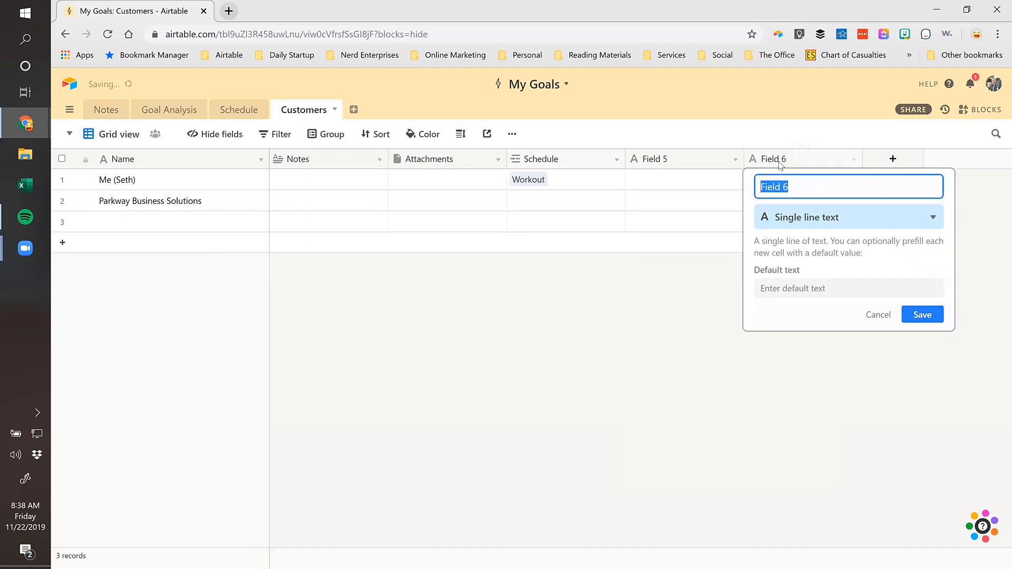
pyautogui.write('Email')
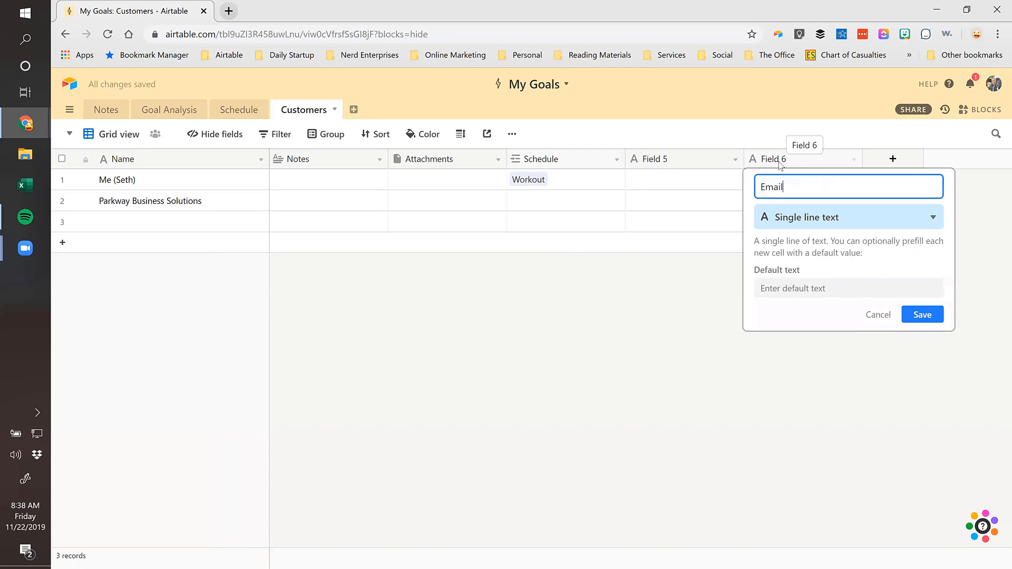
pyautogui.click(792, 218)
pyautogui.write('Email')
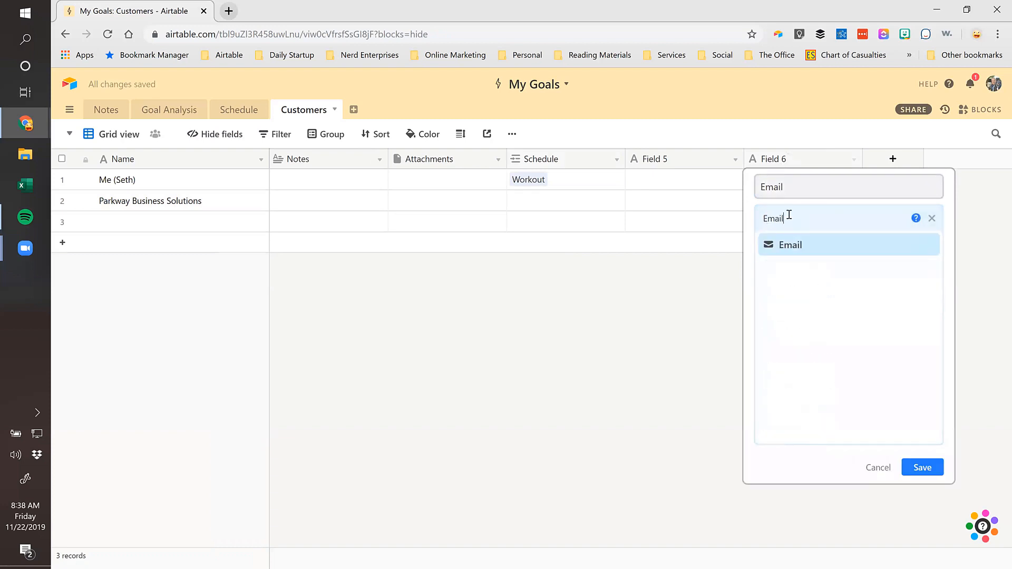
pyautogui.click(793, 243)
pyautogui.click(914, 281)
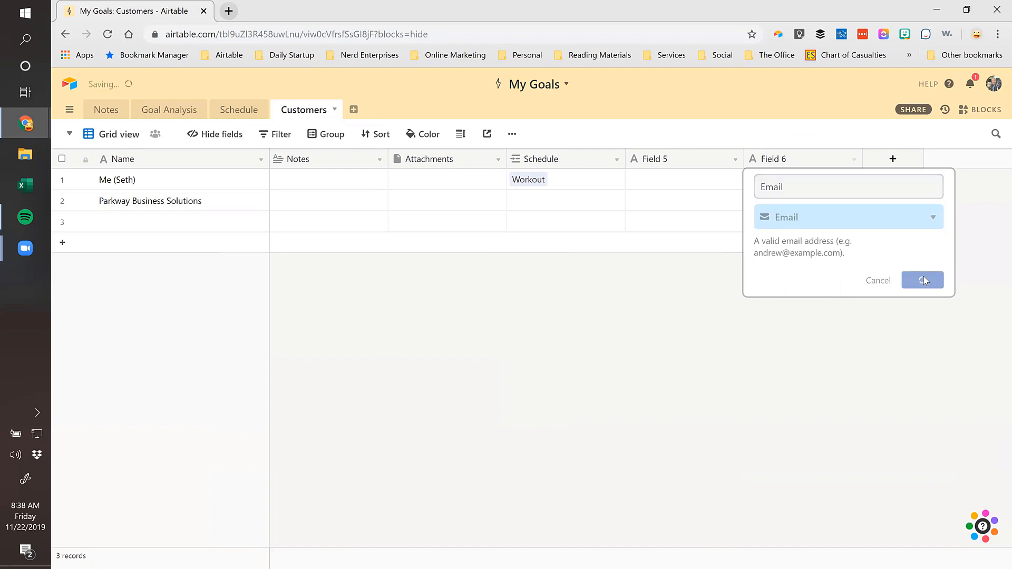
# Rename the text field between Schedule and Email in the Customers table as Phone
pyautogui.doubleClick(645, 162)
pyautogui.write('Phone')
pyautogui.press('Return')
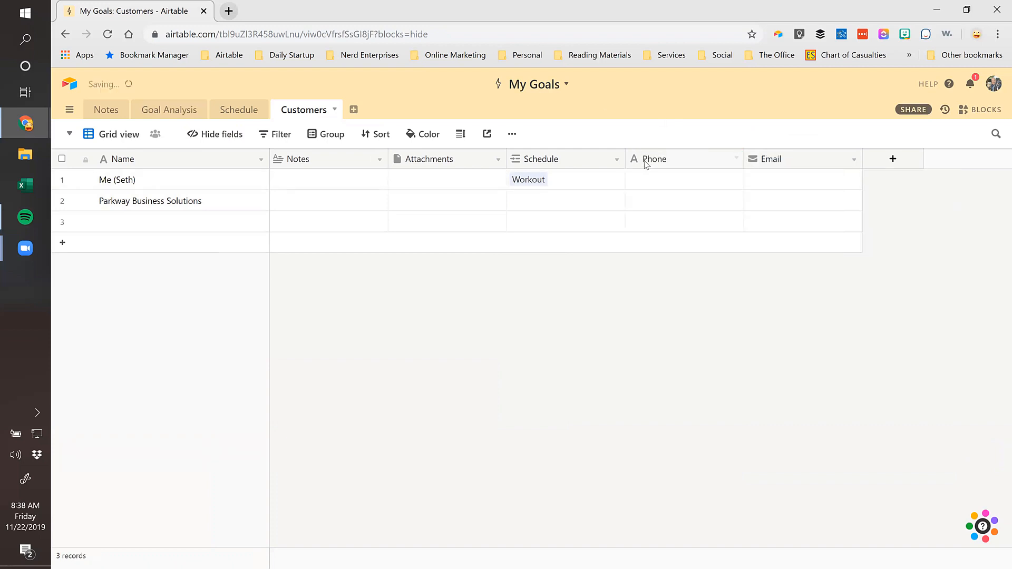
# Reorder the Customers fields so that Phone and Email come directly after Name, ahead of Notes
pyautogui.click(216, 209)
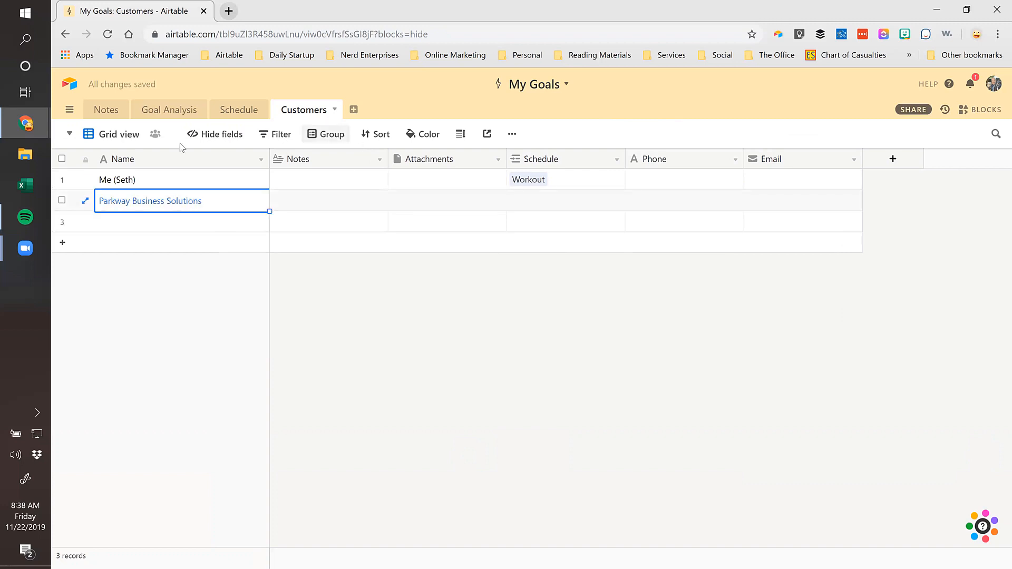
pyautogui.click(203, 140)
pyautogui.moveTo(282, 261); pyautogui.dragTo(257, 191)
pyautogui.moveTo(280, 257); pyautogui.dragTo(239, 192)
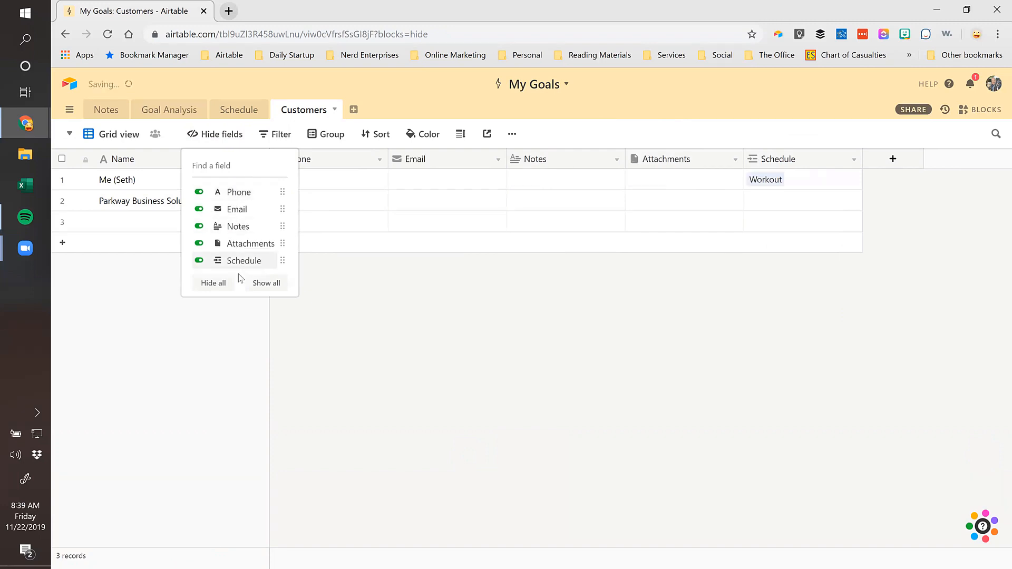
pyautogui.click(582, 186)
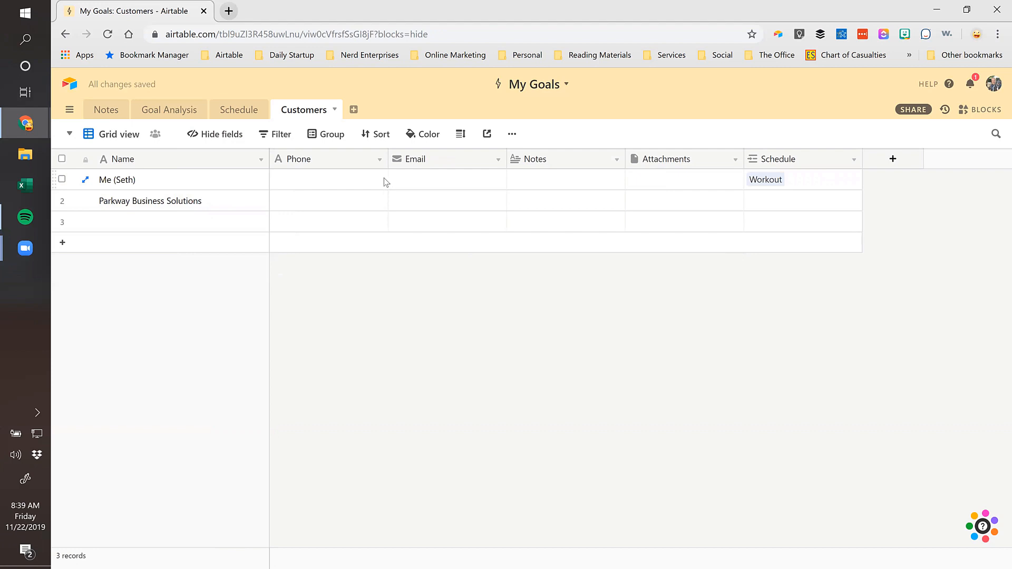
# Remove the linked customer from the Workout record in the Schedule table and open the list of customer records to link
pyautogui.click(238, 113)
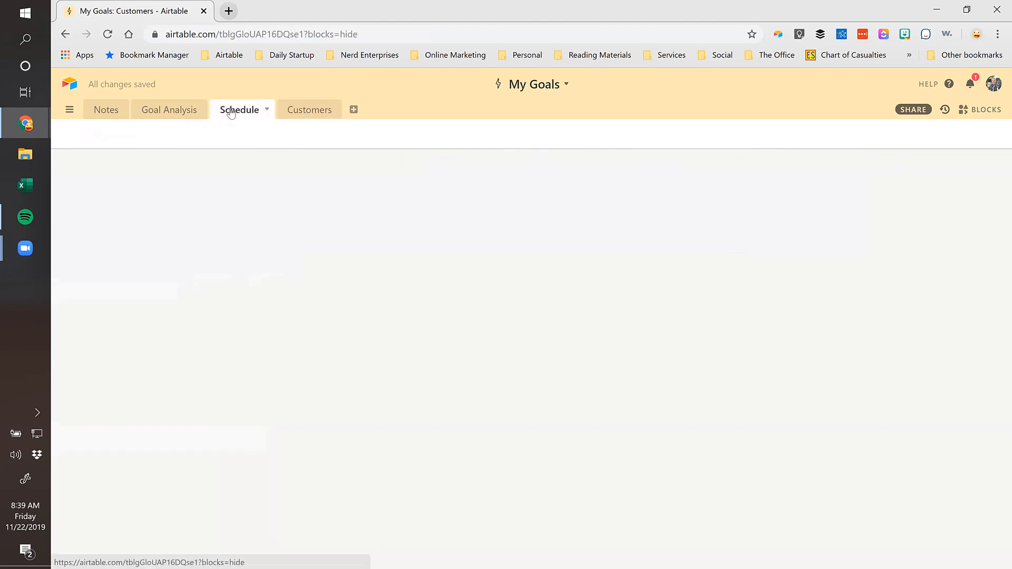
pyautogui.click(600, 180)
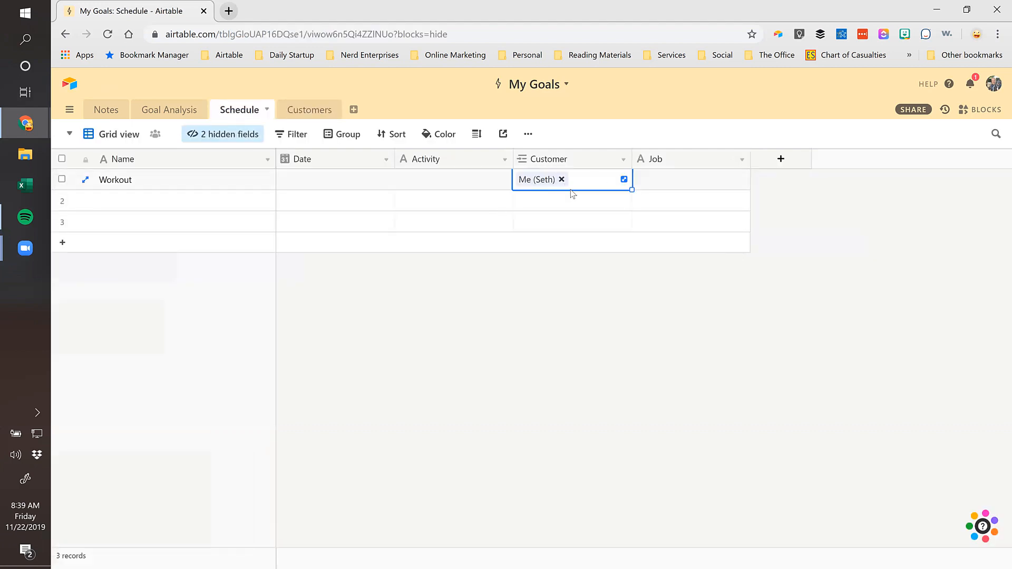
pyautogui.click(564, 180)
pyautogui.click(522, 180)
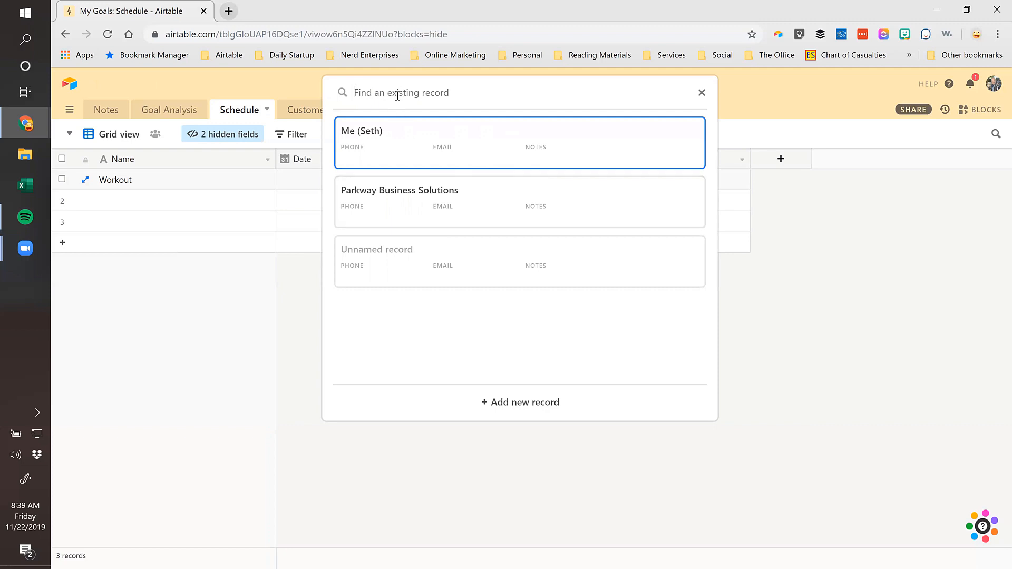
# Search the linkable customer records by the base owner's first name and by "PArkw"
pyautogui.write('Seth')
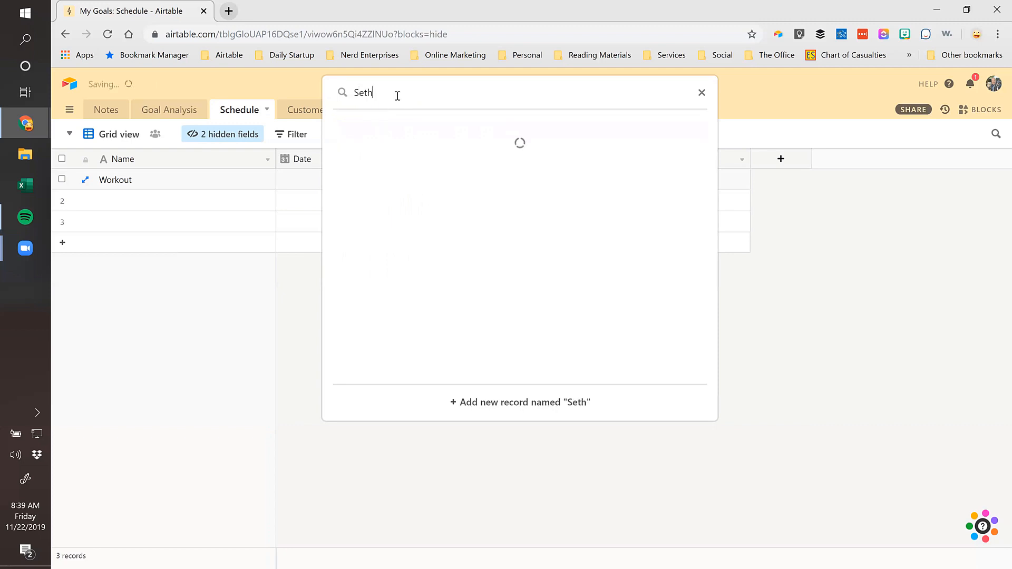
pyautogui.moveTo(309, 92); pyautogui.dragTo(397, 91)
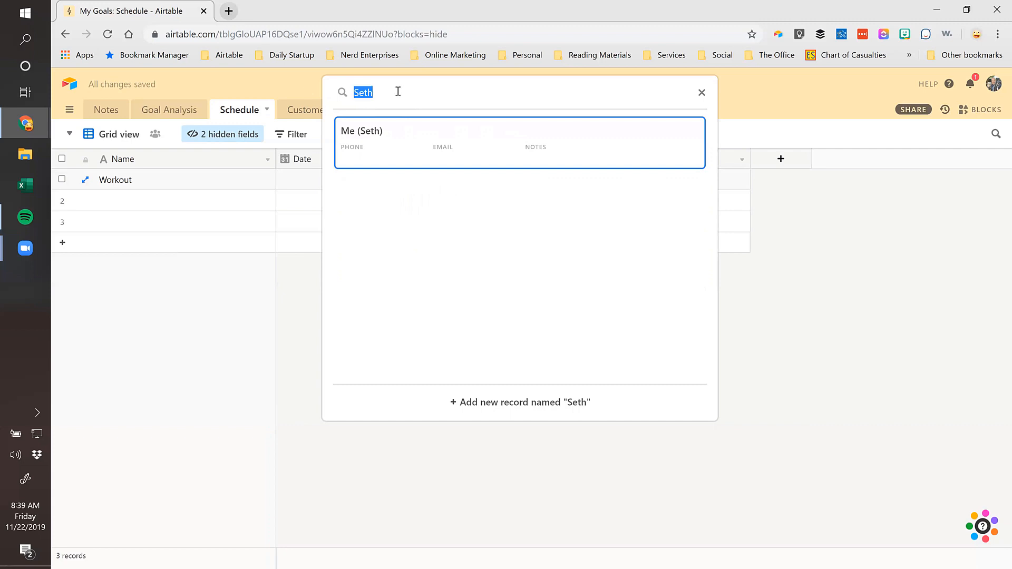
pyautogui.write('PArkw')
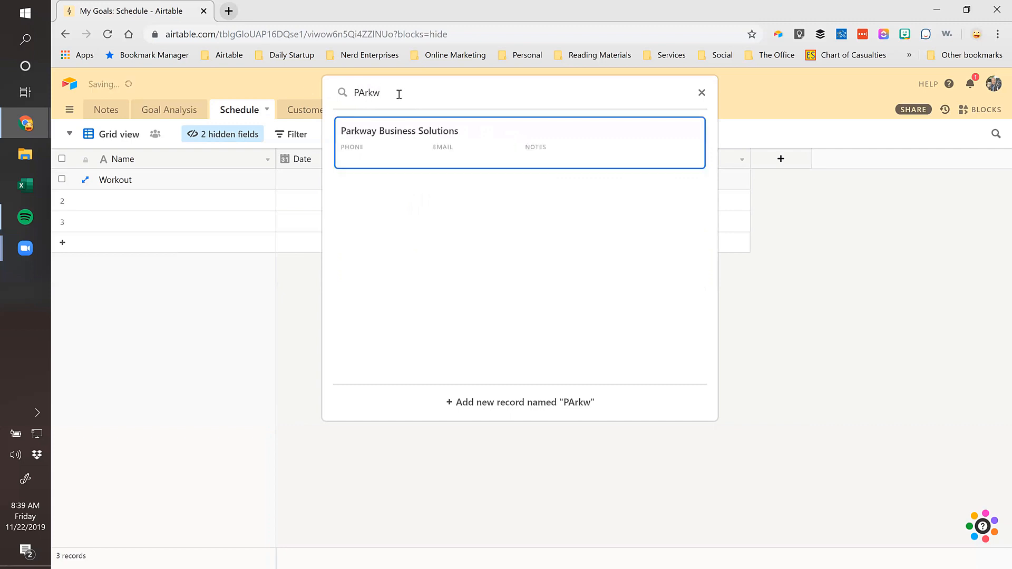
# Search the customer records by the base owner's first name and link the "Me" record to Workout
pyautogui.doubleClick(424, 93)
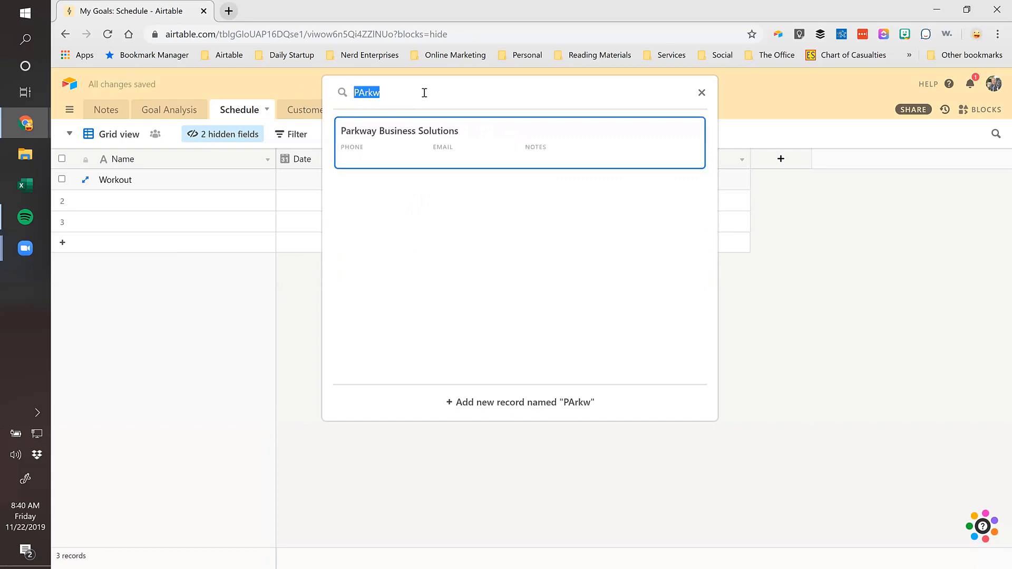
pyautogui.write('Seth')
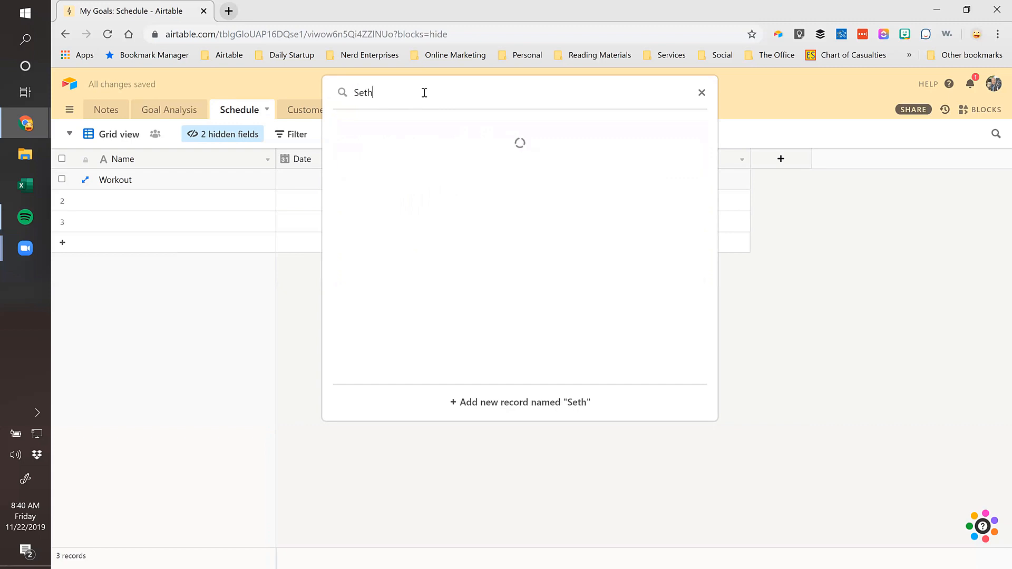
pyautogui.click(395, 132)
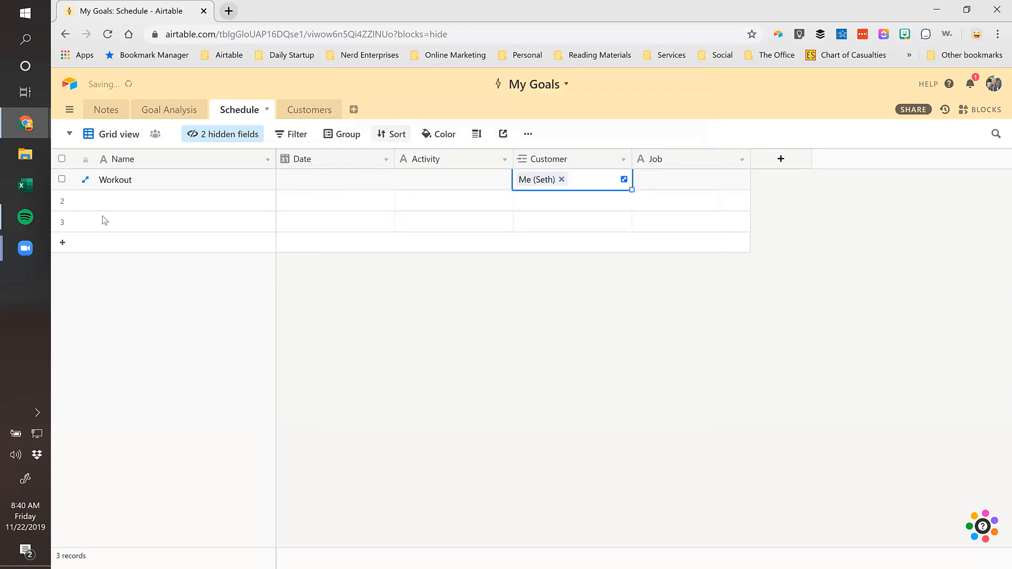
pyautogui.click(148, 203)
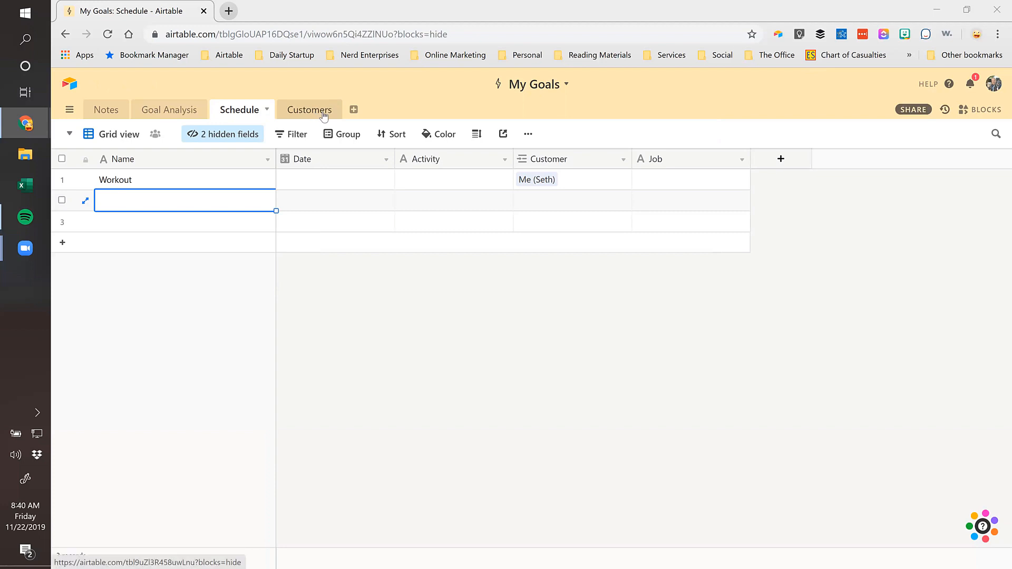
pyautogui.click(528, 134)
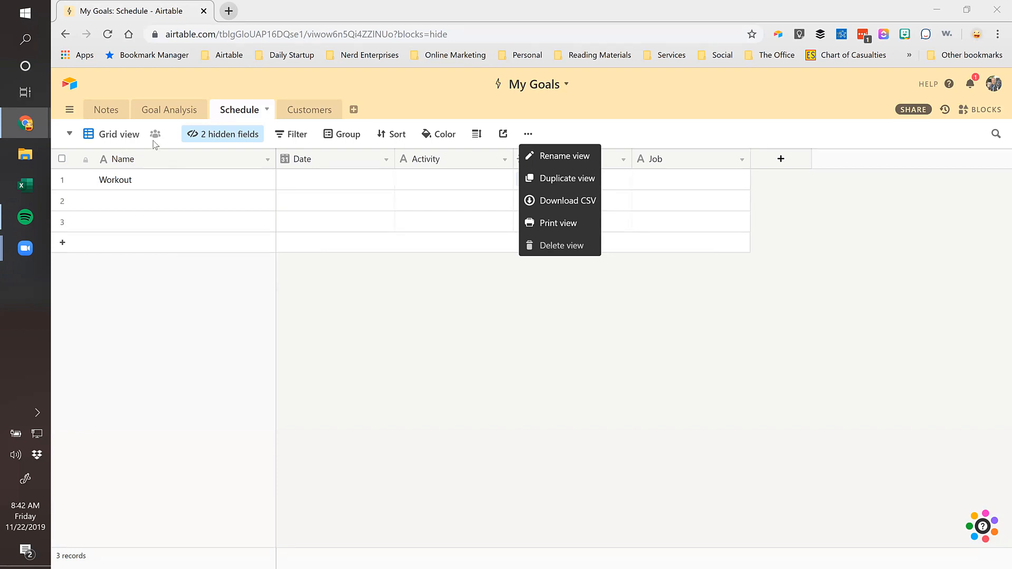
# Change the Activity field in the Schedule table to a single select field with colored options
pyautogui.click(191, 105)
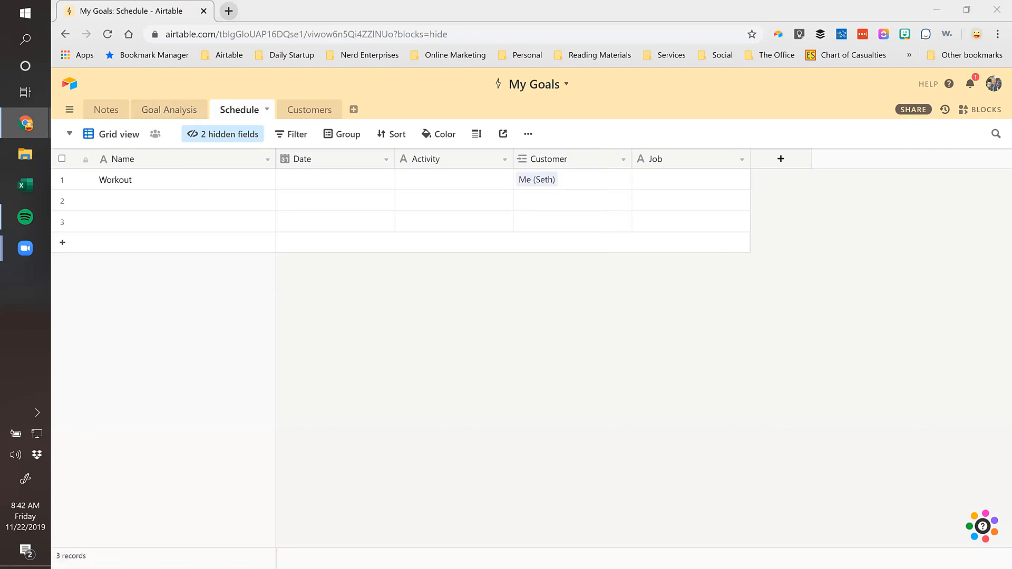
pyautogui.click(429, 168)
pyautogui.doubleClick(428, 159)
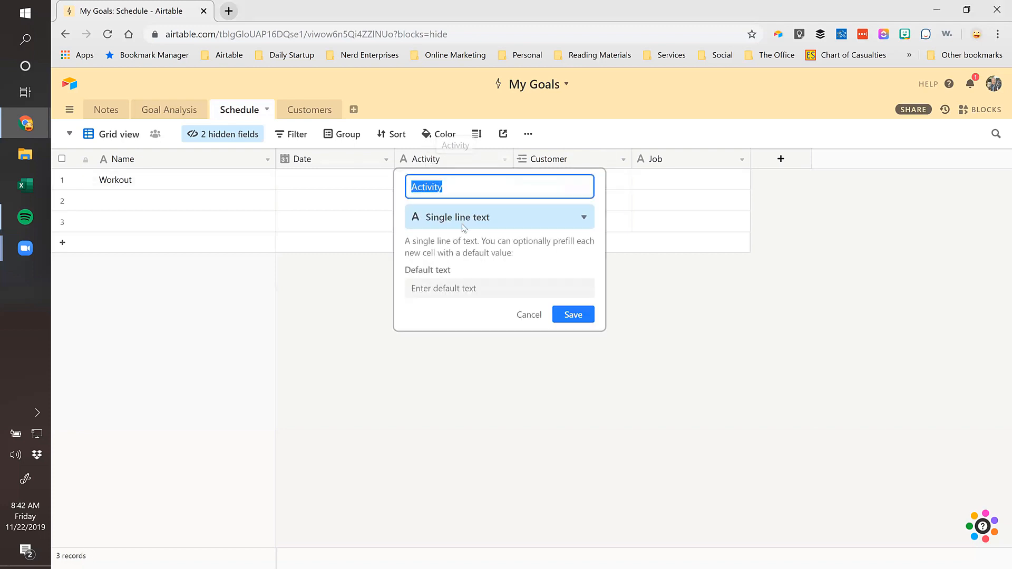
pyautogui.click(425, 217)
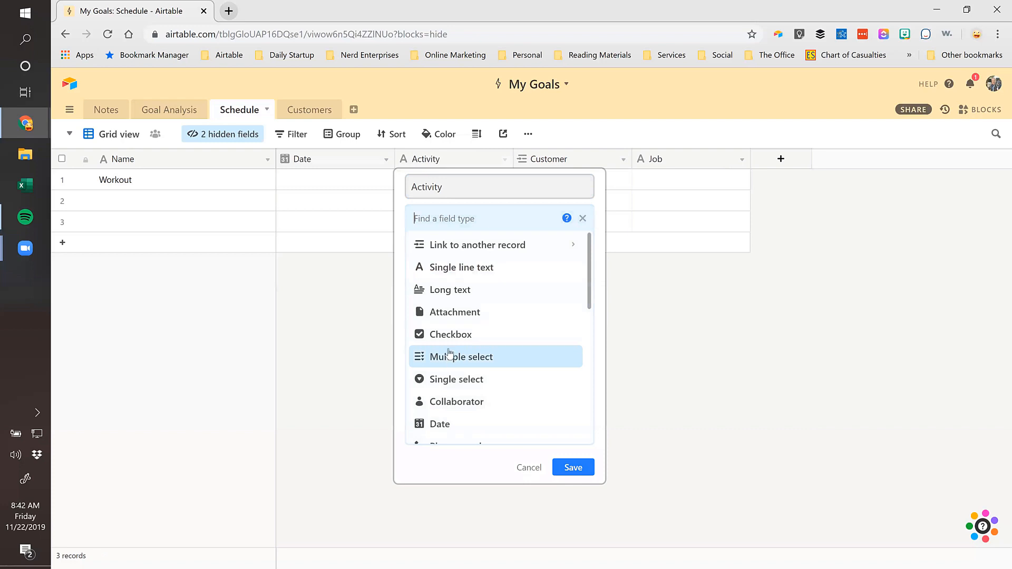
pyautogui.click(452, 379)
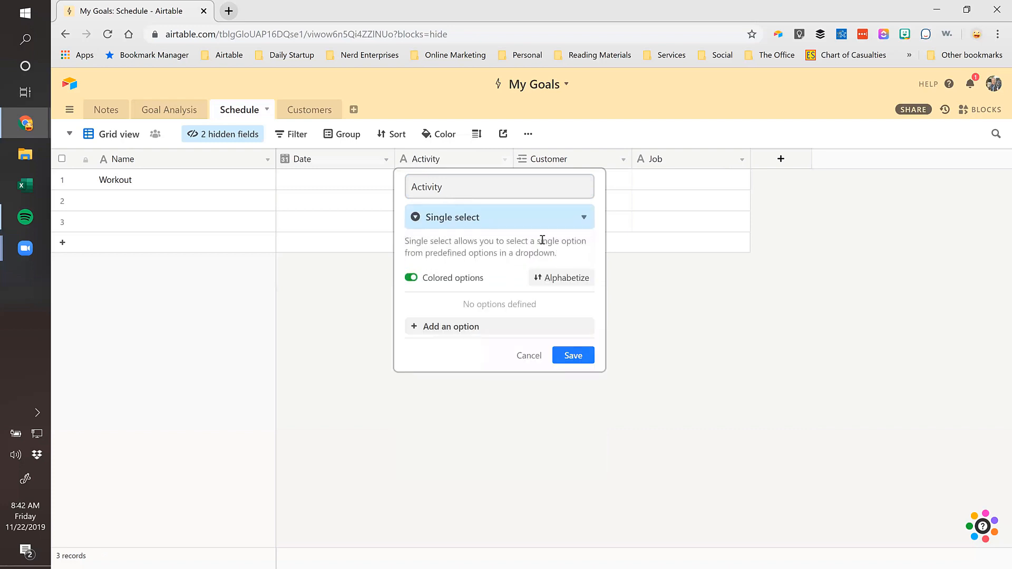
pyautogui.click(573, 355)
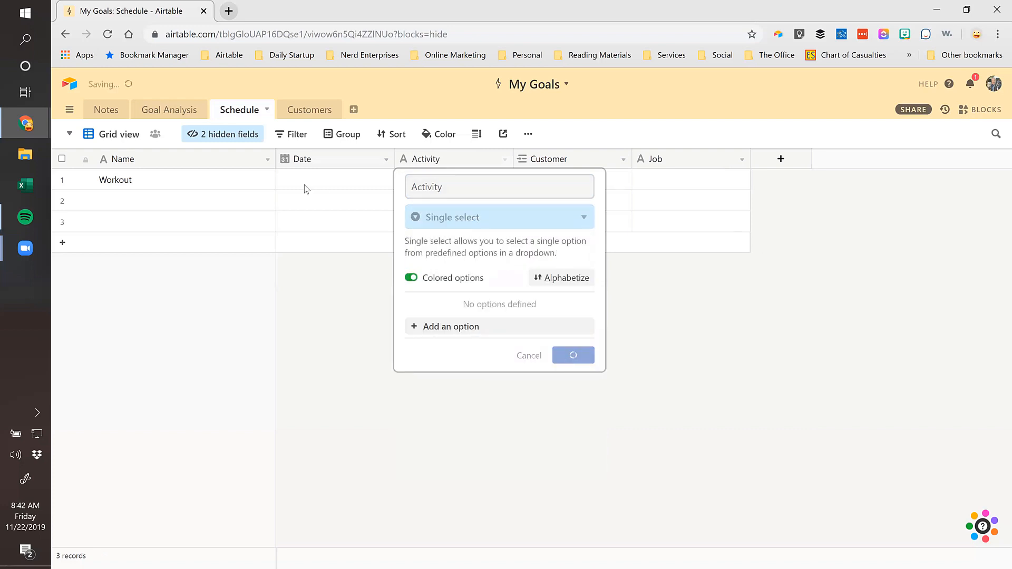
# Name the second Schedule record "Bookkeeping Update" and link it to the customer Parkway Business Solutions
pyautogui.click(177, 206)
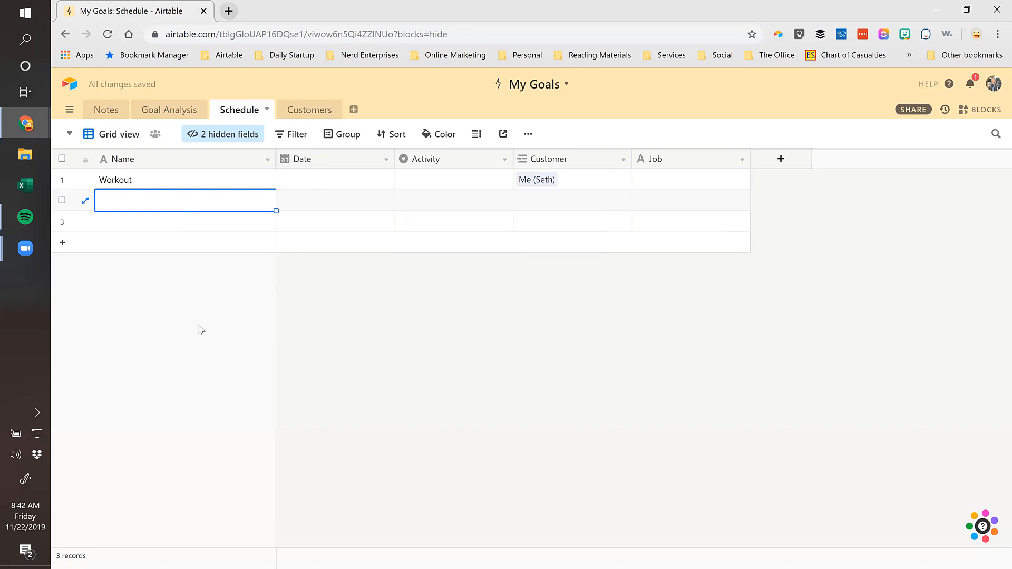
pyautogui.write('Bo')
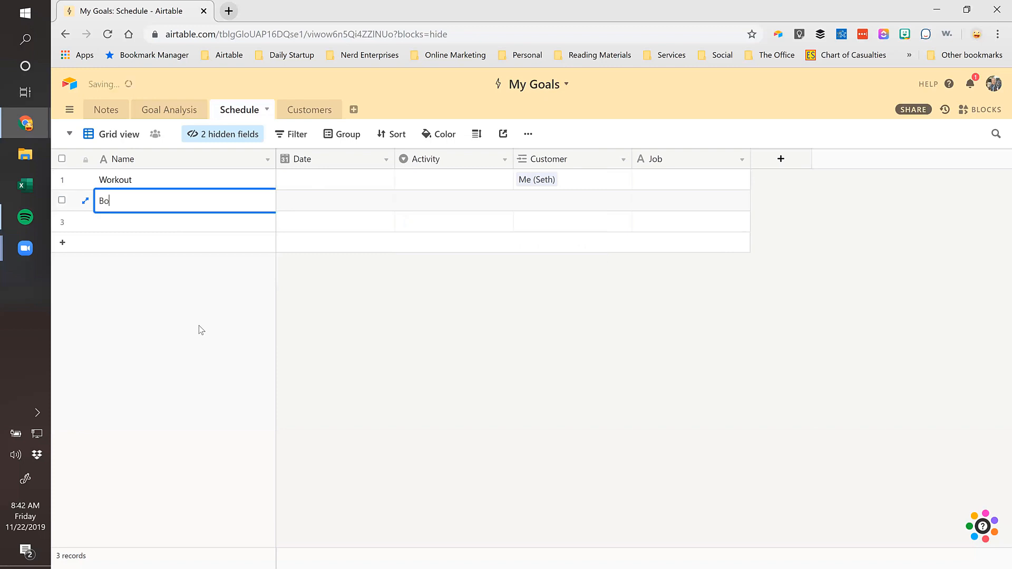
pyautogui.write('okkeeping Update')
pyautogui.press('Tab')
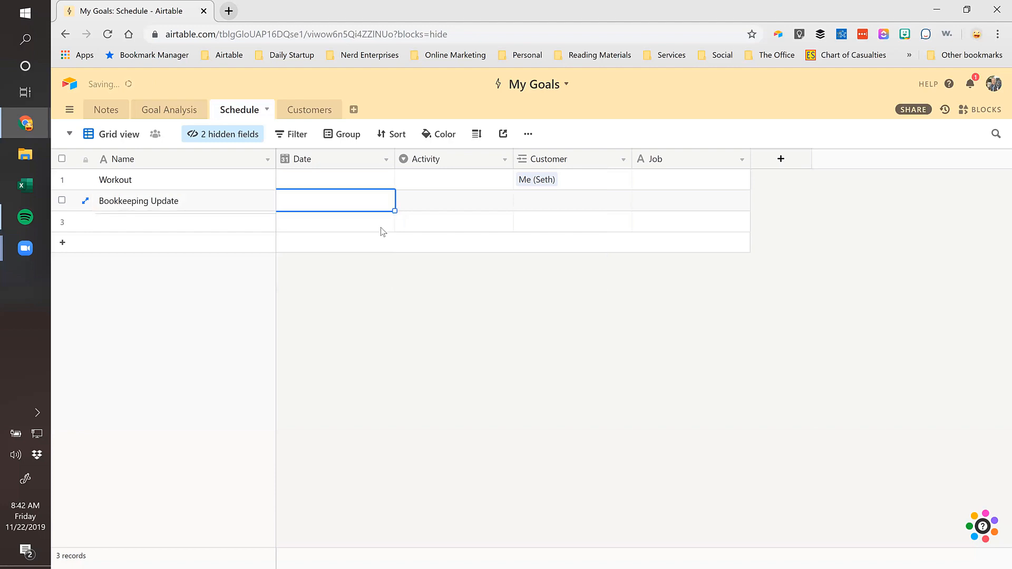
pyautogui.click(519, 200)
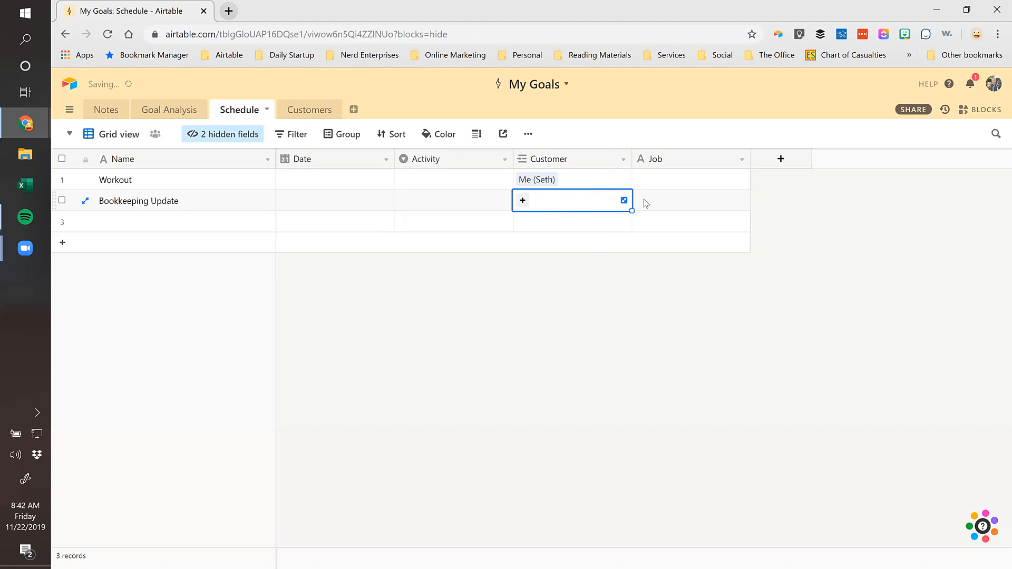
pyautogui.write('Park')
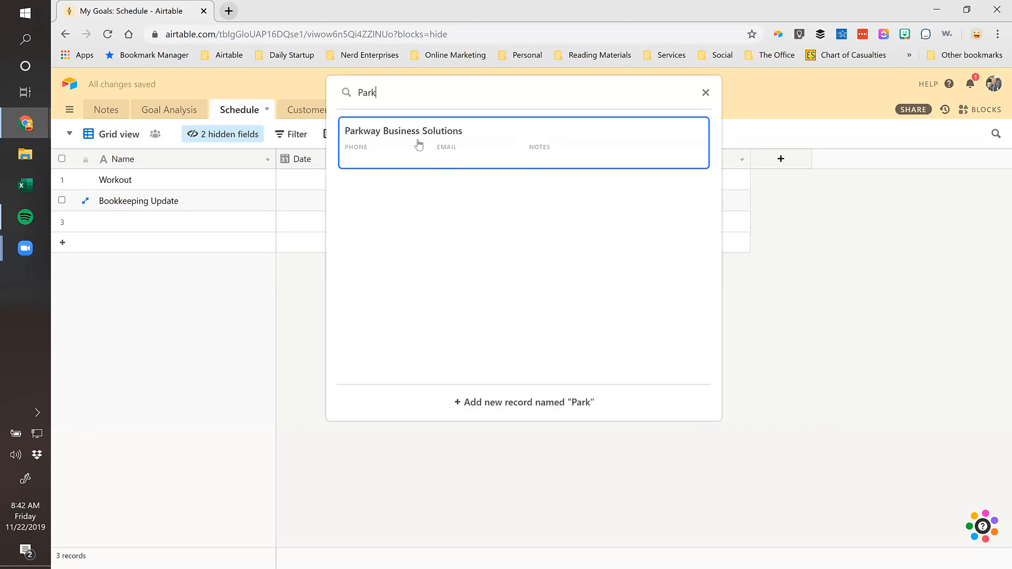
pyautogui.click(416, 144)
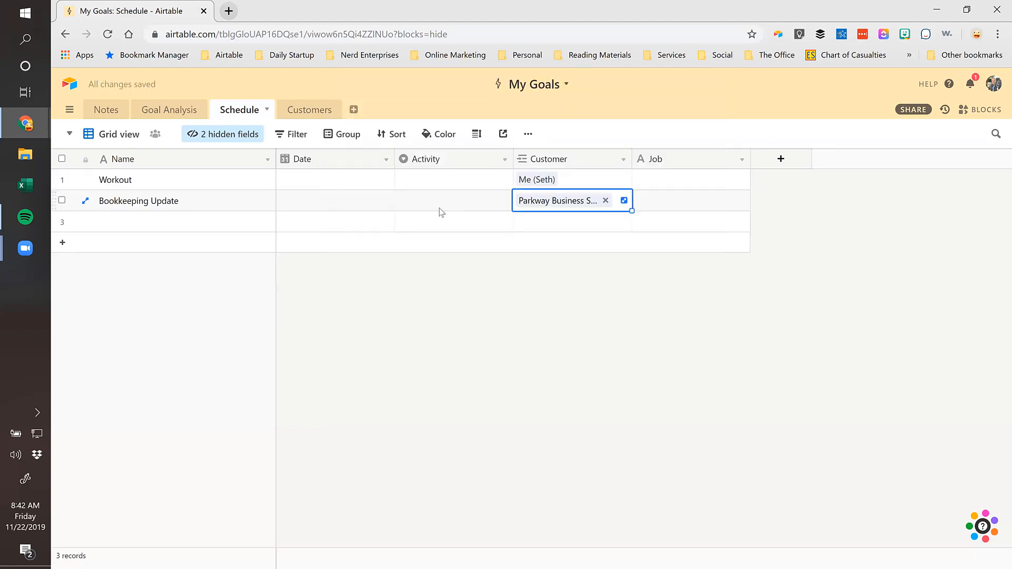
# Create the activity option "Weekly Bookkeeping" and assign it to the Bookkeeping Update record
pyautogui.click(414, 207)
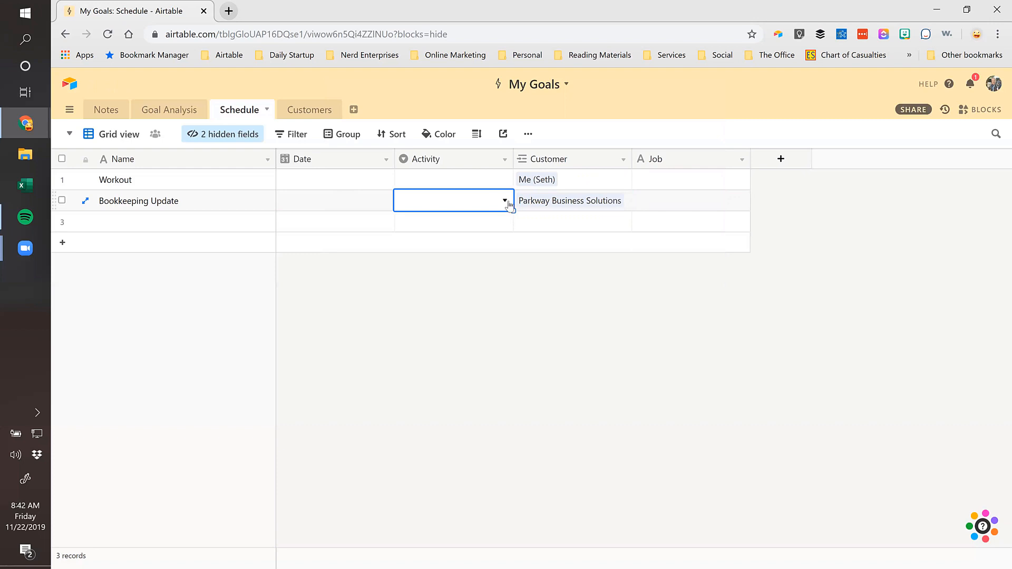
pyautogui.click(505, 203)
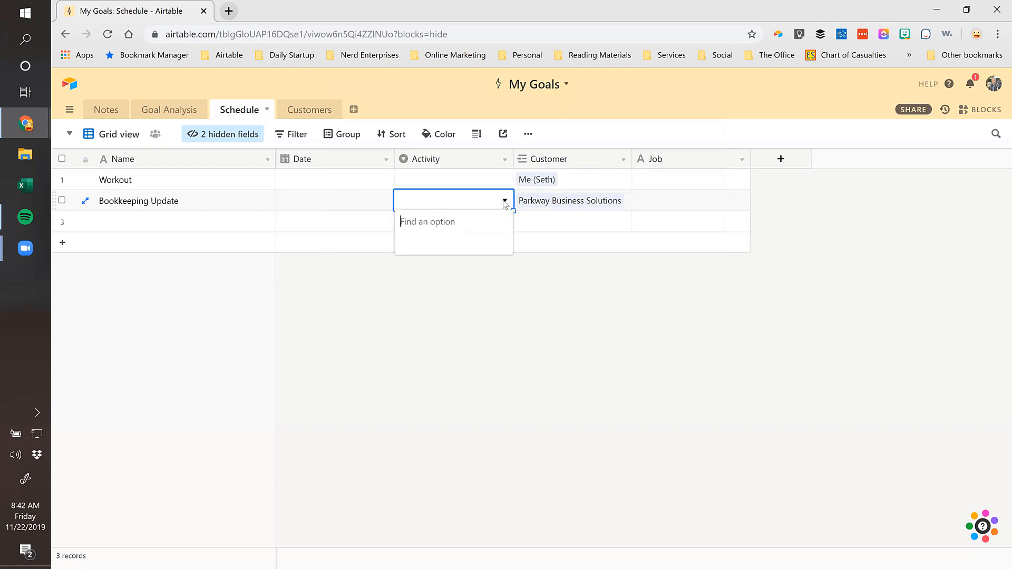
pyautogui.write('Week')
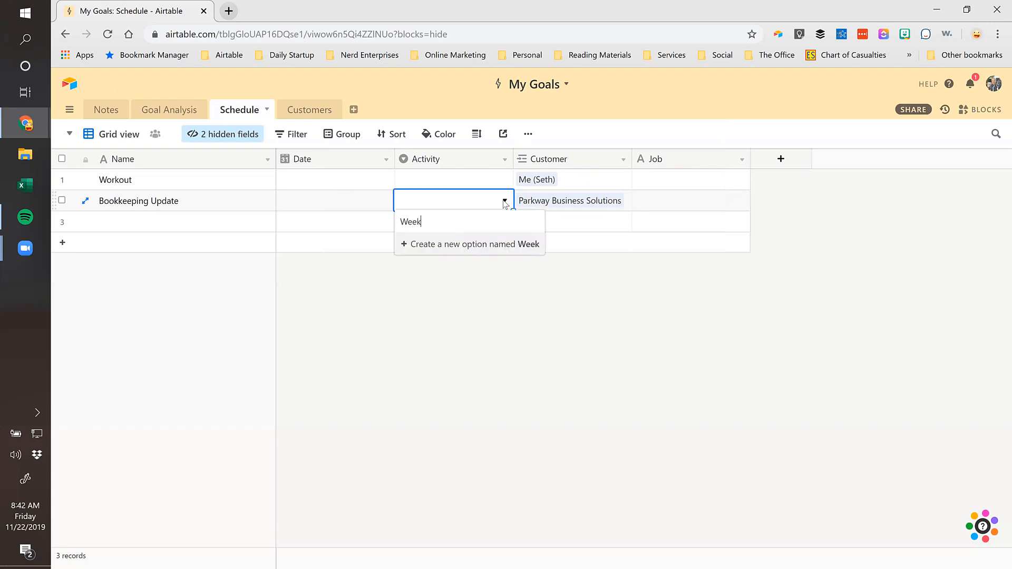
pyautogui.write('ly Bookkeeping')
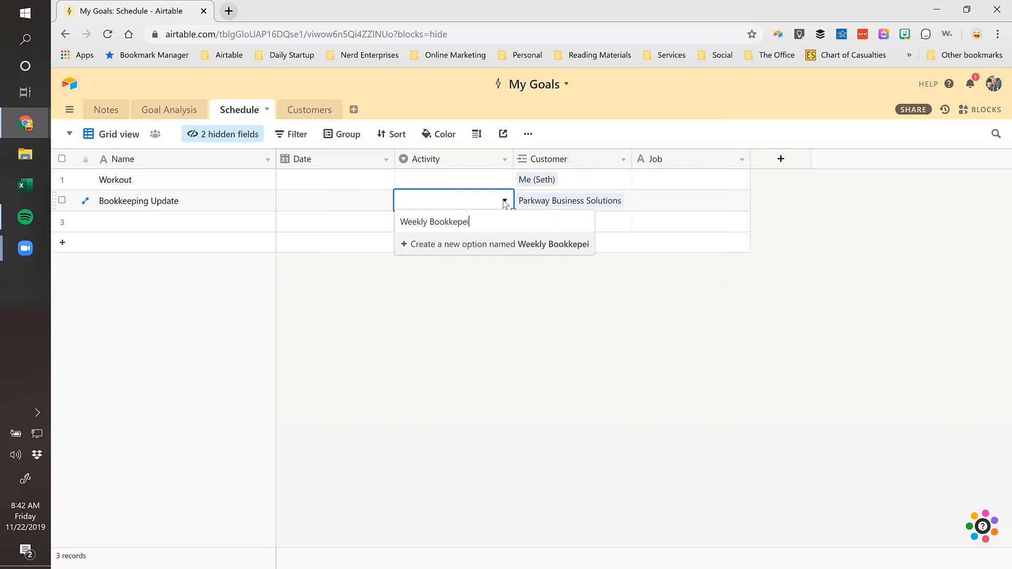
pyautogui.press('BackSpace')
pyautogui.press('BackSpace')
pyautogui.press('BackSpace')
pyautogui.press('BackSpace')
pyautogui.press('BackSpace')
pyautogui.write('eping')
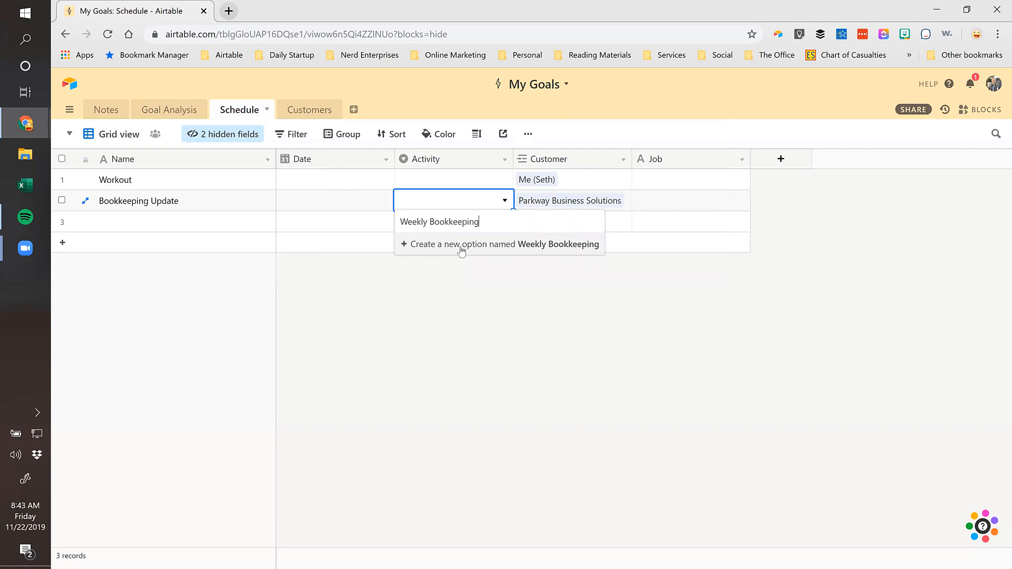
pyautogui.click(525, 249)
# Create the activity option "Workout" and assign it to the Workout record
pyautogui.click(491, 179)
pyautogui.click(488, 182)
pyautogui.write('Workout')
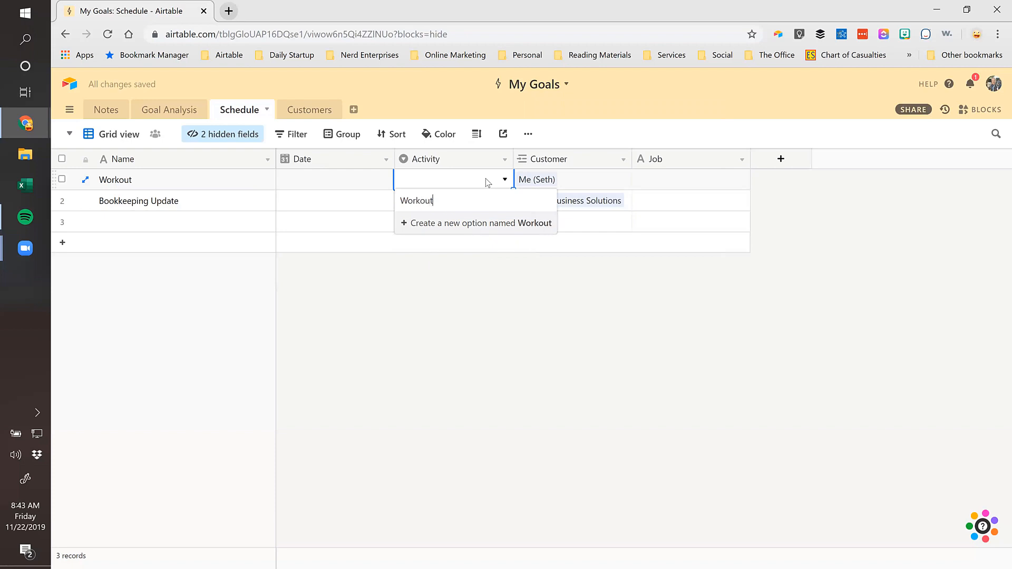
pyautogui.press('Return')
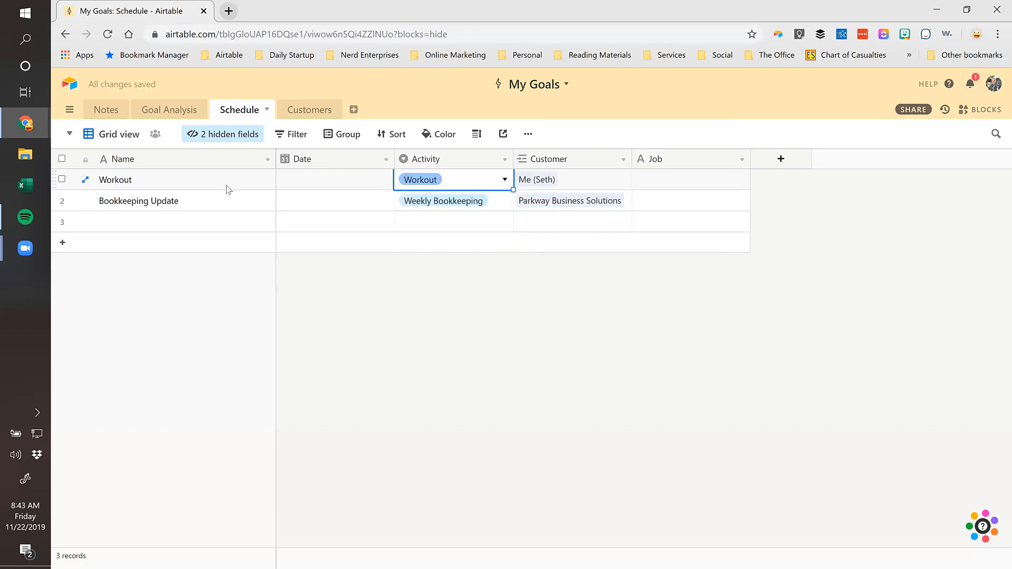
pyautogui.click(214, 221)
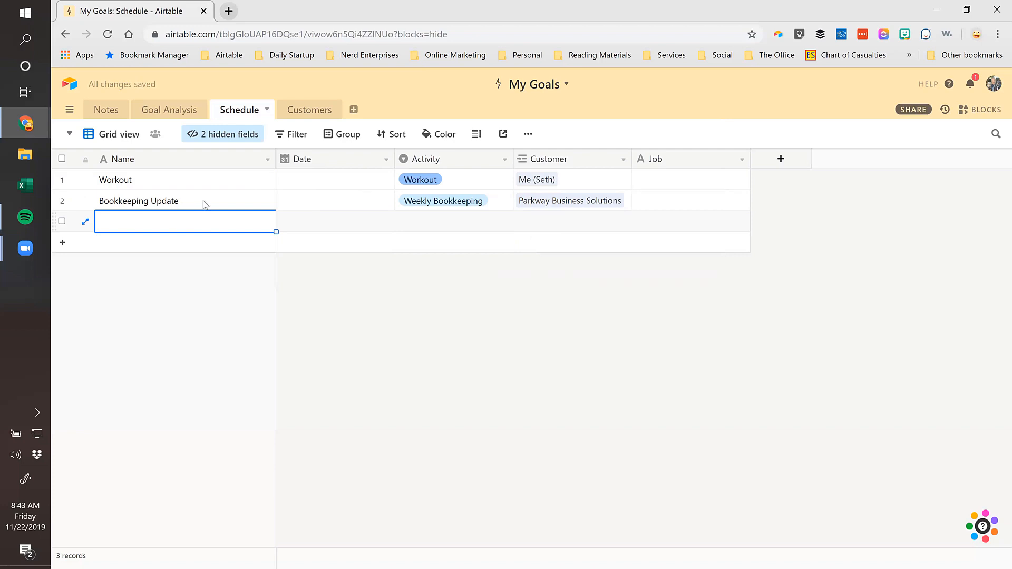
pyautogui.click(437, 180)
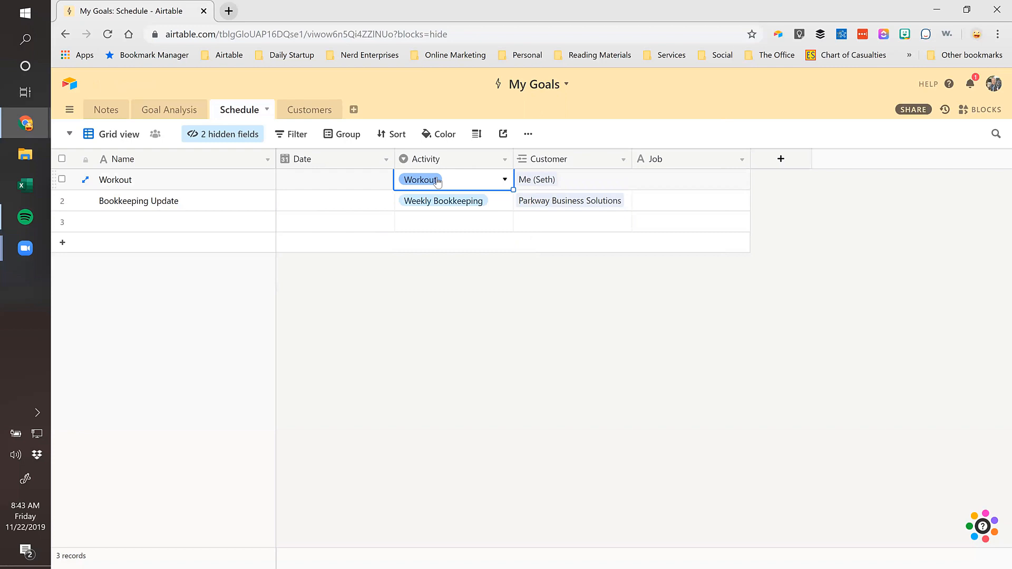
pyautogui.click(645, 202)
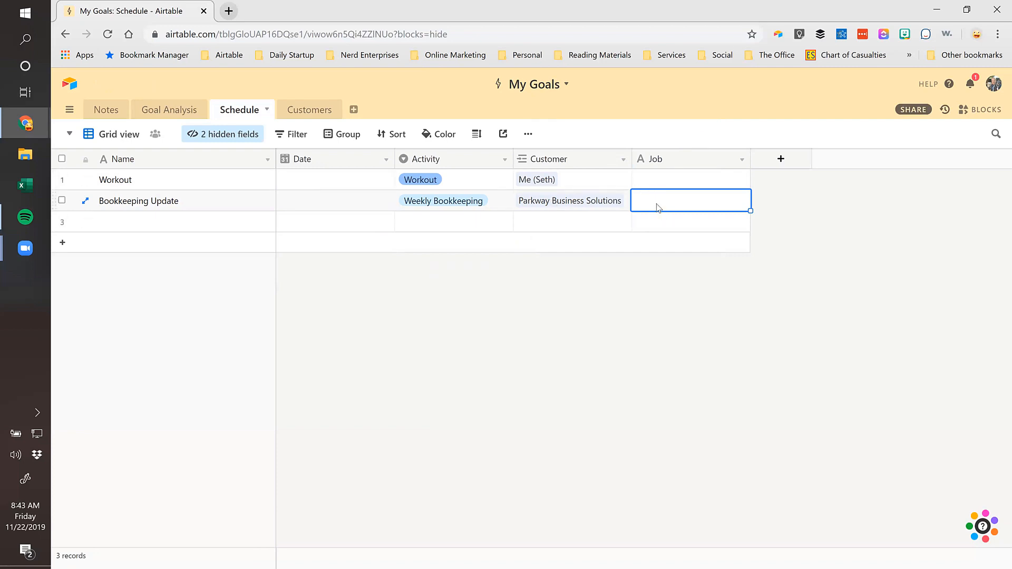
# Create a new empty table named "Job" in the My Goals base
pyautogui.click(354, 110)
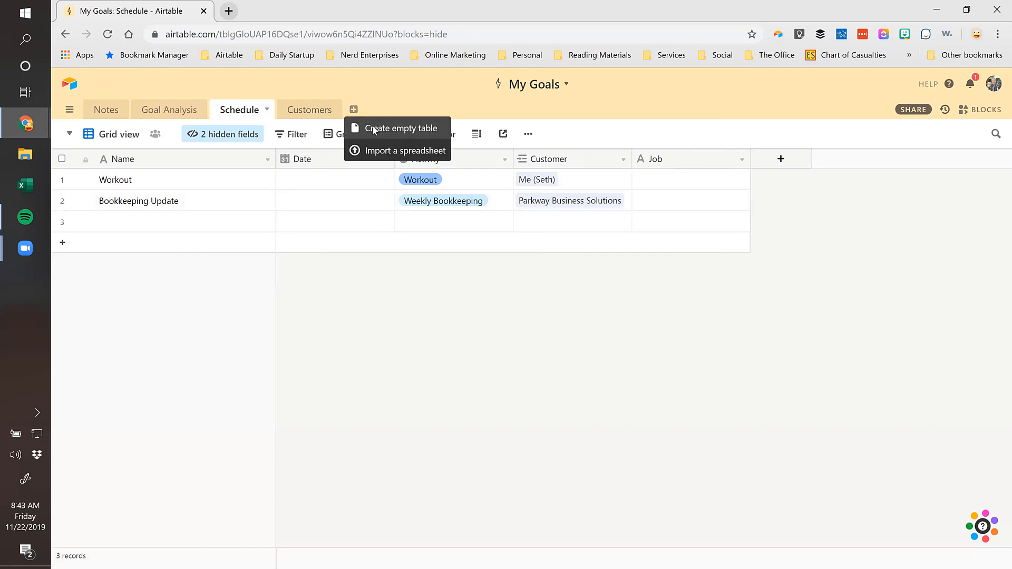
pyautogui.click(372, 130)
pyautogui.write('Job')
pyautogui.press('Return')
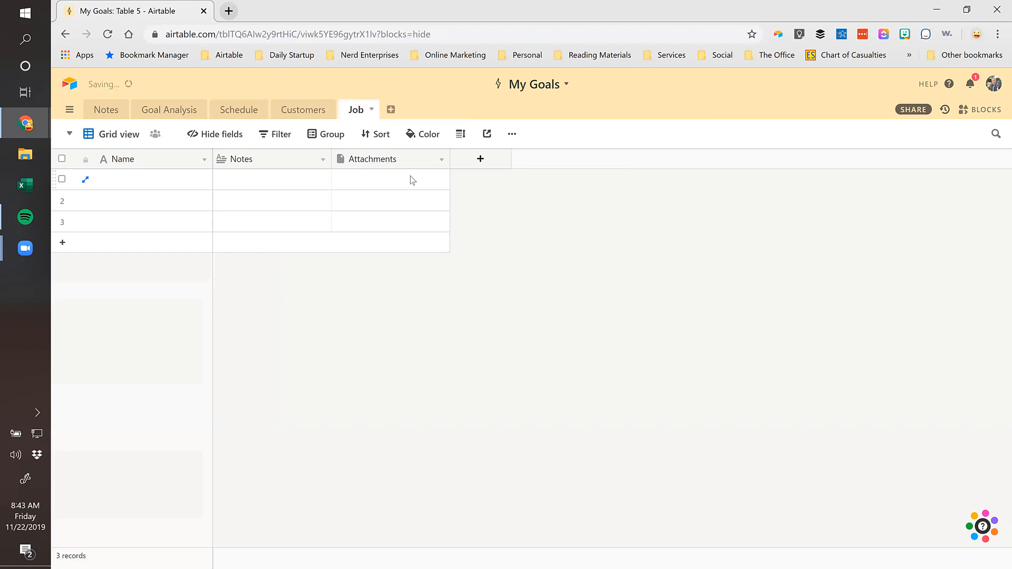
# Insert a single line text field named "Customer" directly before the Notes field in the Job table
pyautogui.rightClick(272, 167)
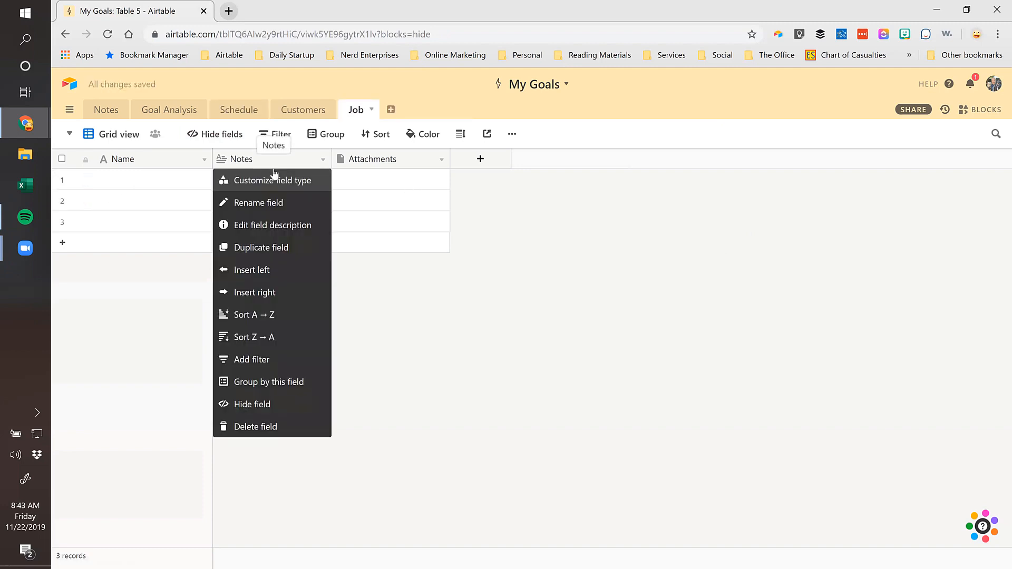
pyautogui.click(261, 268)
pyautogui.write('Customer')
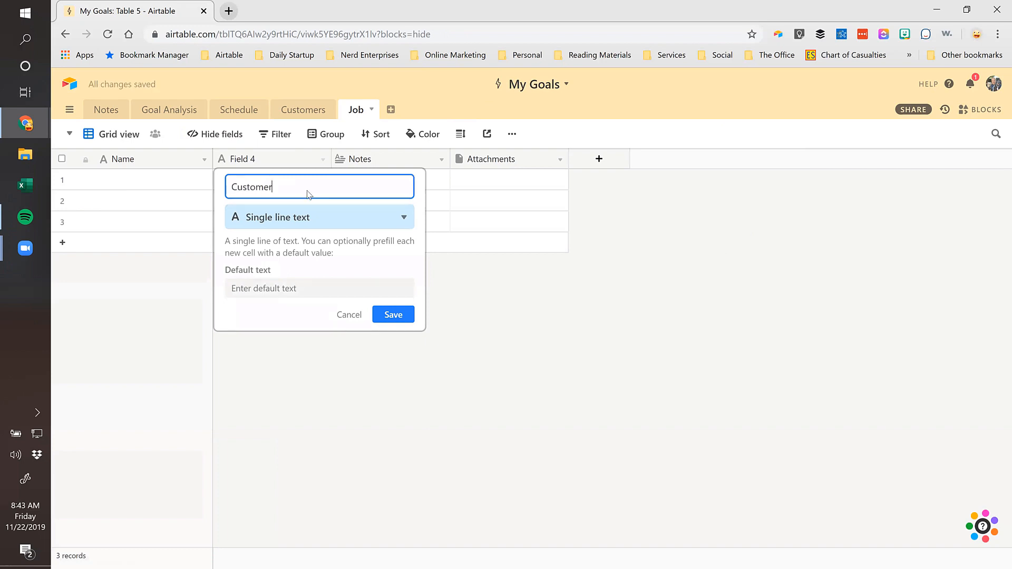
pyautogui.press('Return')
# Convert the Job table's Customer field into a link to the Customers table, with linking to multiple records disallowed
pyautogui.doubleClick(287, 165)
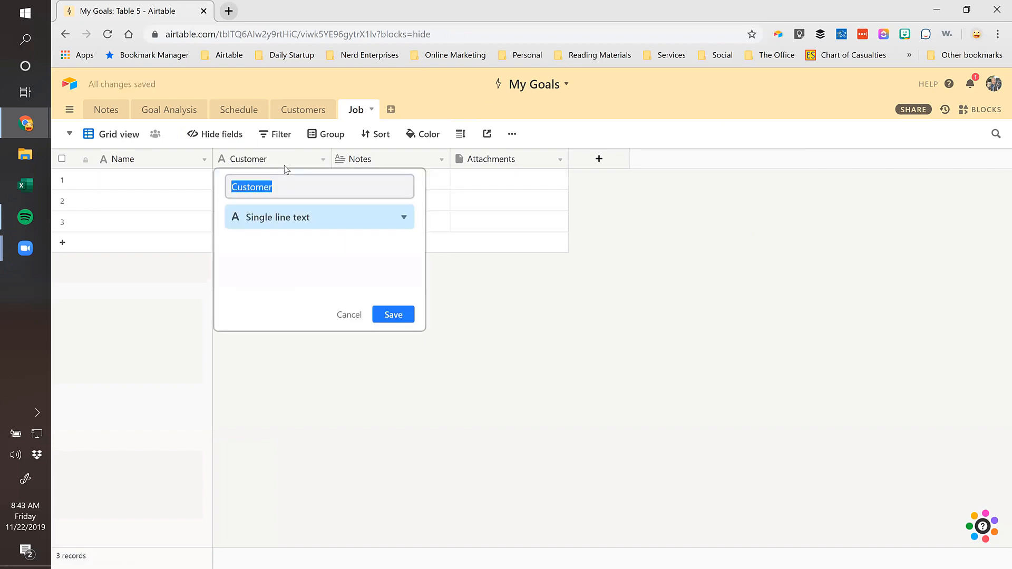
pyautogui.click(269, 219)
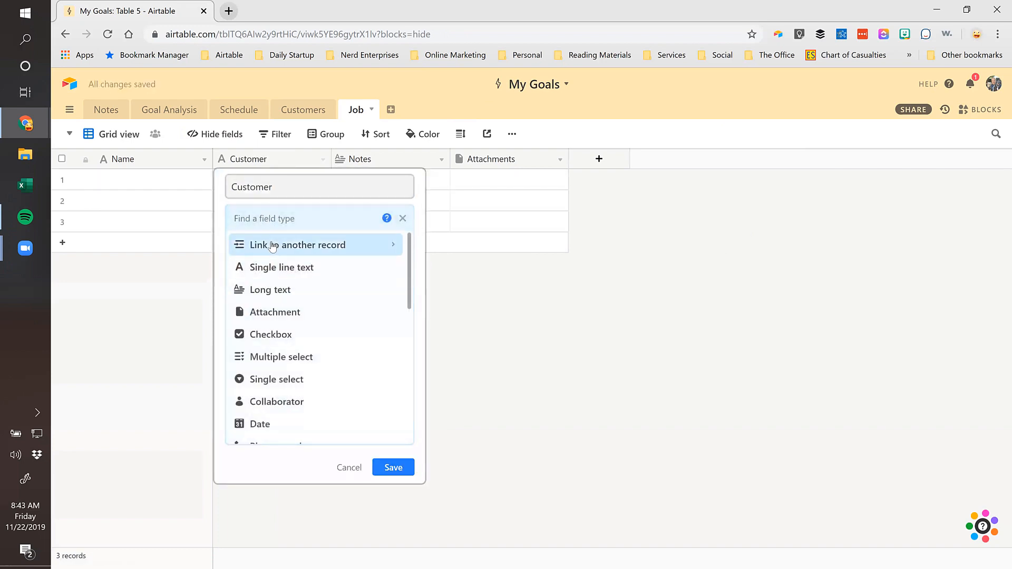
pyautogui.click(271, 245)
pyautogui.click(252, 312)
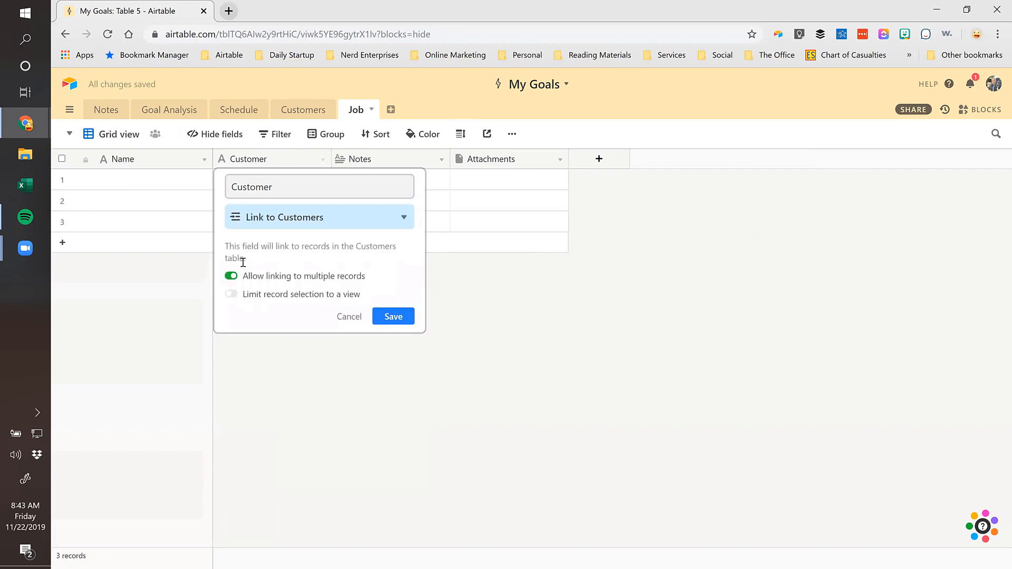
pyautogui.click(232, 276)
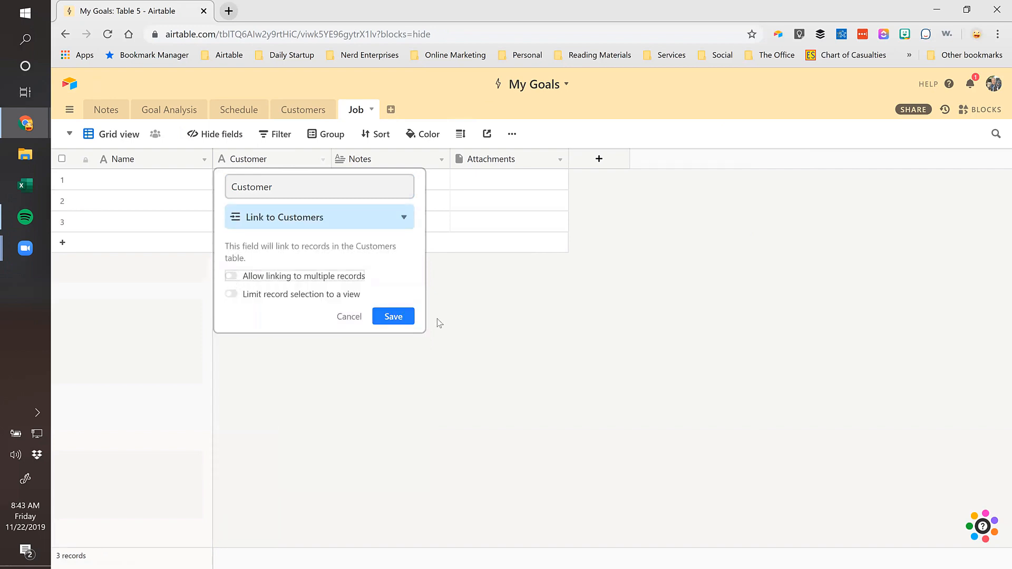
pyautogui.click(403, 317)
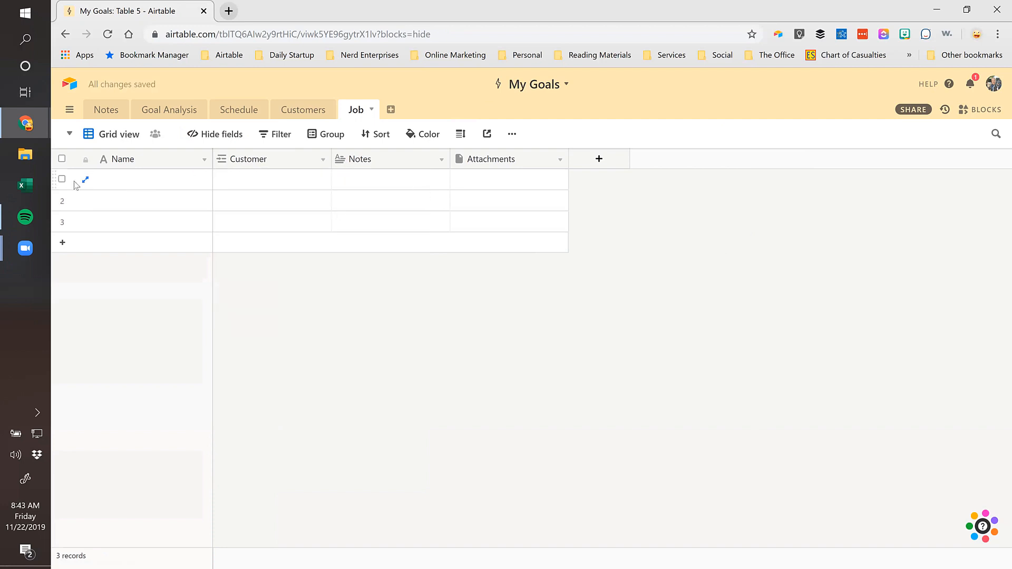
# Fill the first Job record as "Client x" linked to Parkway Business Solutions, and widen the Notes column
pyautogui.click(154, 182)
pyautogui.write('Client x')
pyautogui.press('Tab')
pyautogui.write('Park')
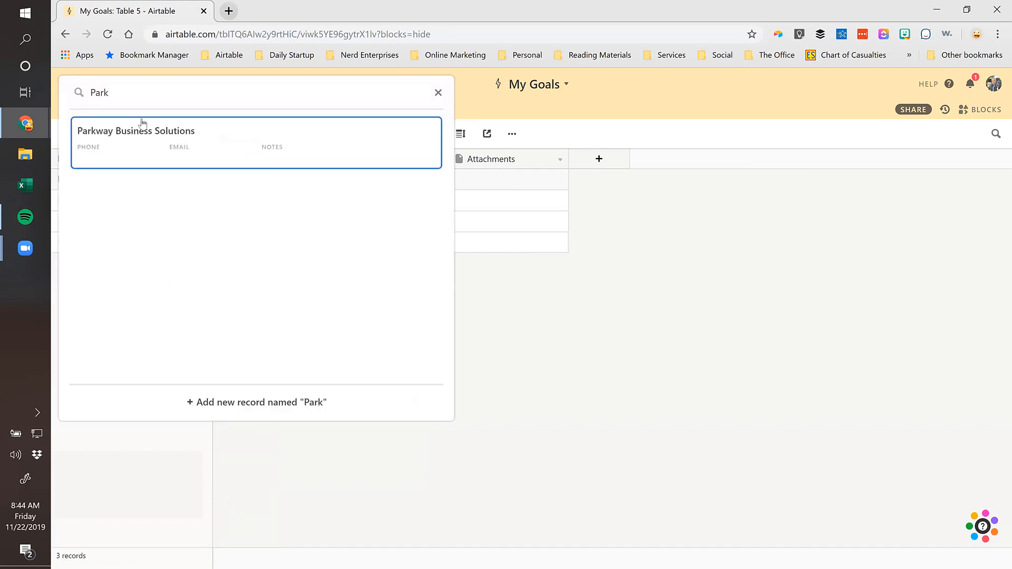
pyautogui.click(139, 131)
pyautogui.press('Tab')
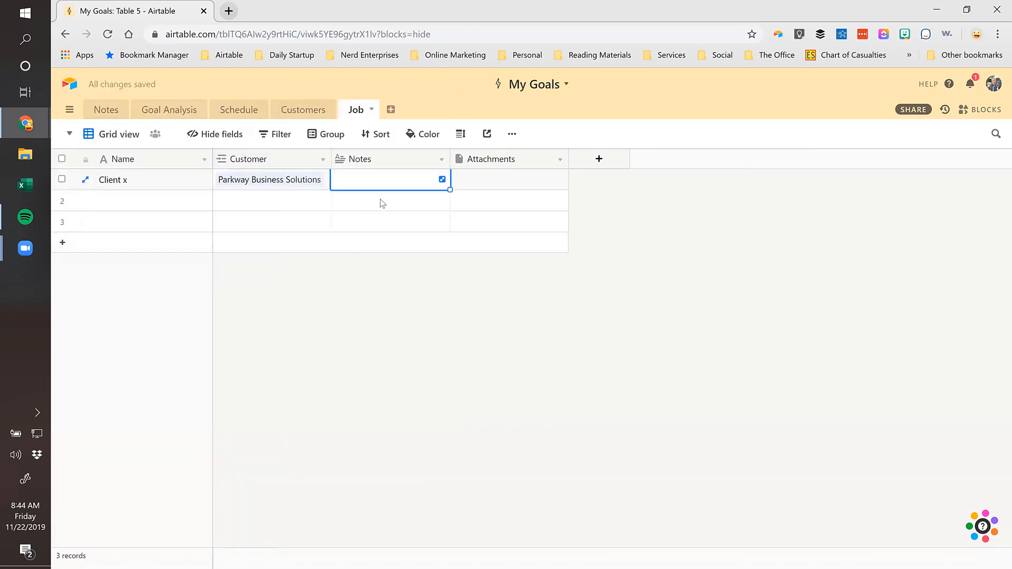
pyautogui.moveTo(451, 161); pyautogui.dragTo(538, 157)
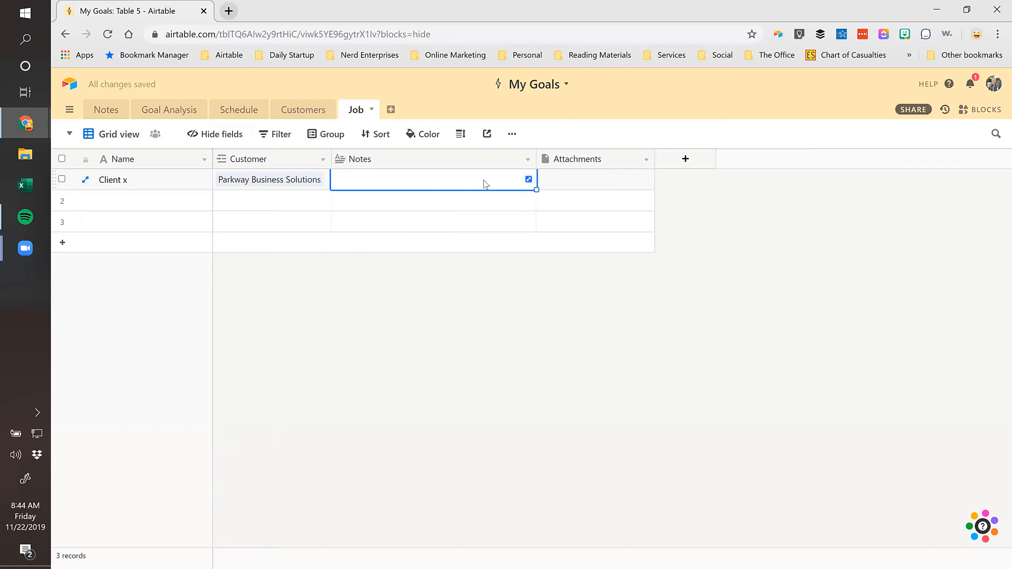
# Convert the Schedule table's Job field into a link to the Job table, with linking to multiple records disallowed
pyautogui.click(231, 112)
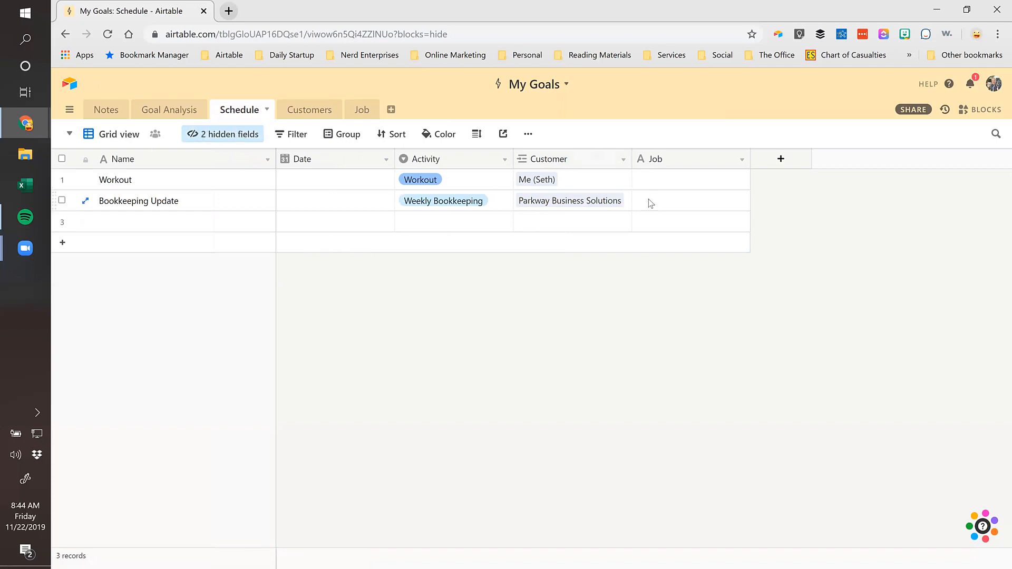
pyautogui.click(657, 159)
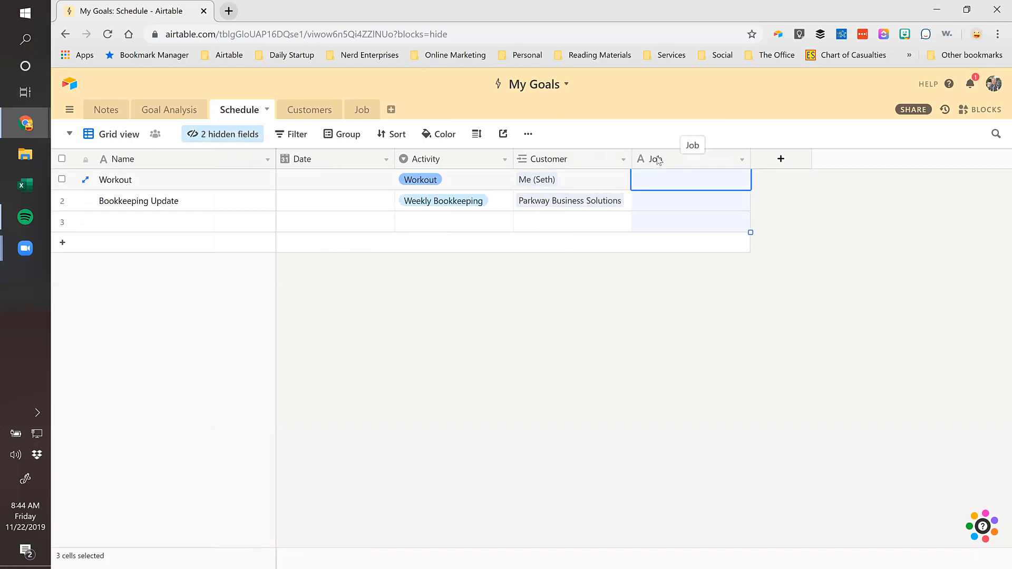
pyautogui.doubleClick(656, 158)
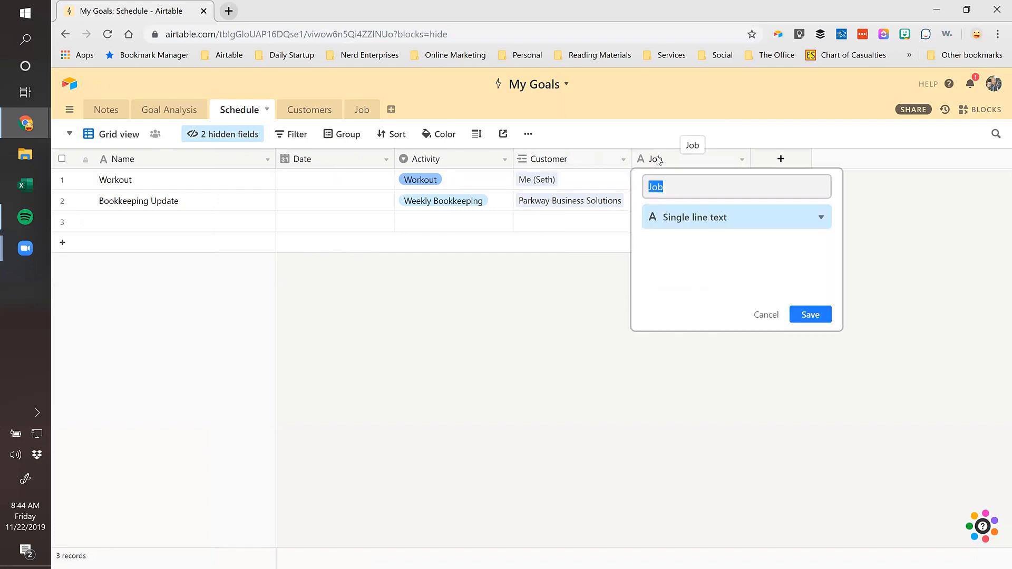
pyautogui.click(680, 220)
pyautogui.click(684, 252)
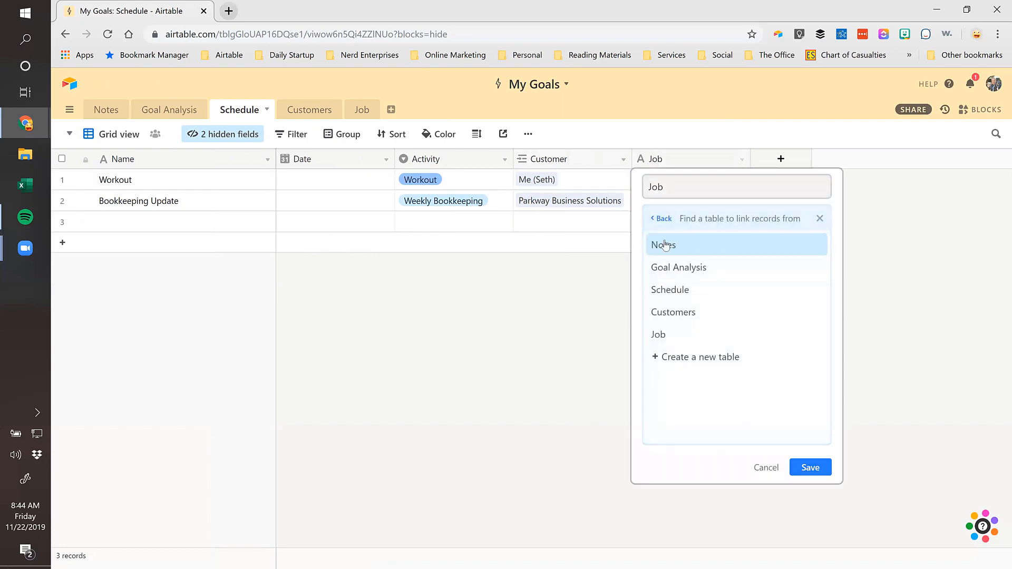
pyautogui.click(659, 336)
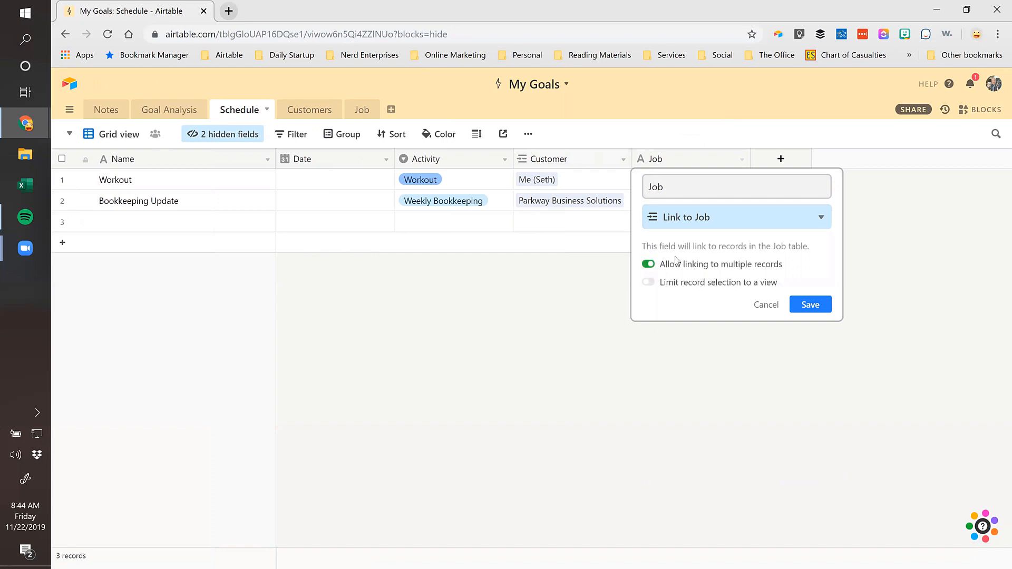
pyautogui.click(648, 264)
pyautogui.click(809, 305)
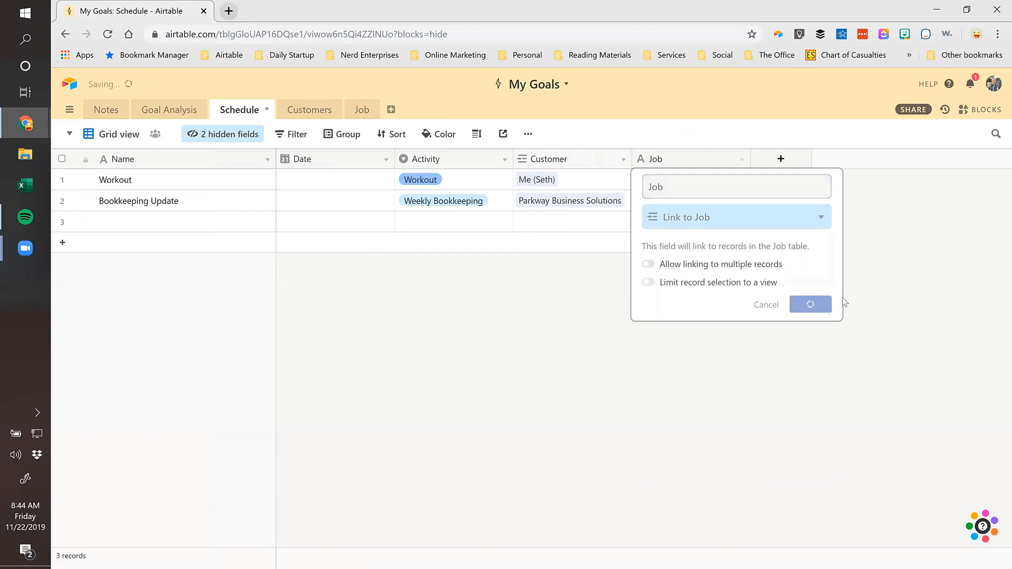
# Link the Bookkeeping Update record in the Schedule table to the job "Client x"
pyautogui.click(664, 206)
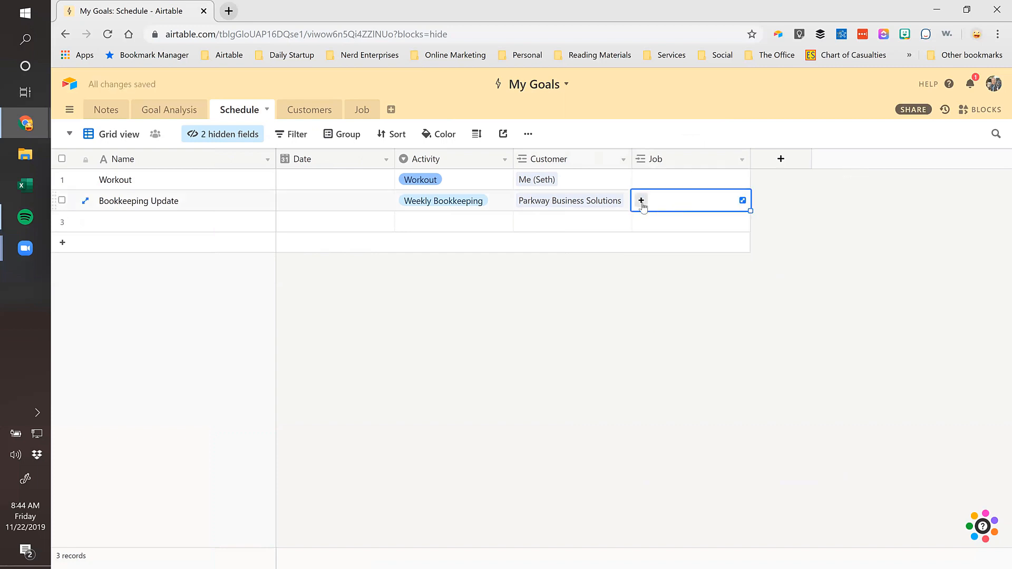
pyautogui.click(639, 199)
pyautogui.click(466, 139)
# Delete the linked Customer field from the Schedule table
pyautogui.rightClick(569, 165)
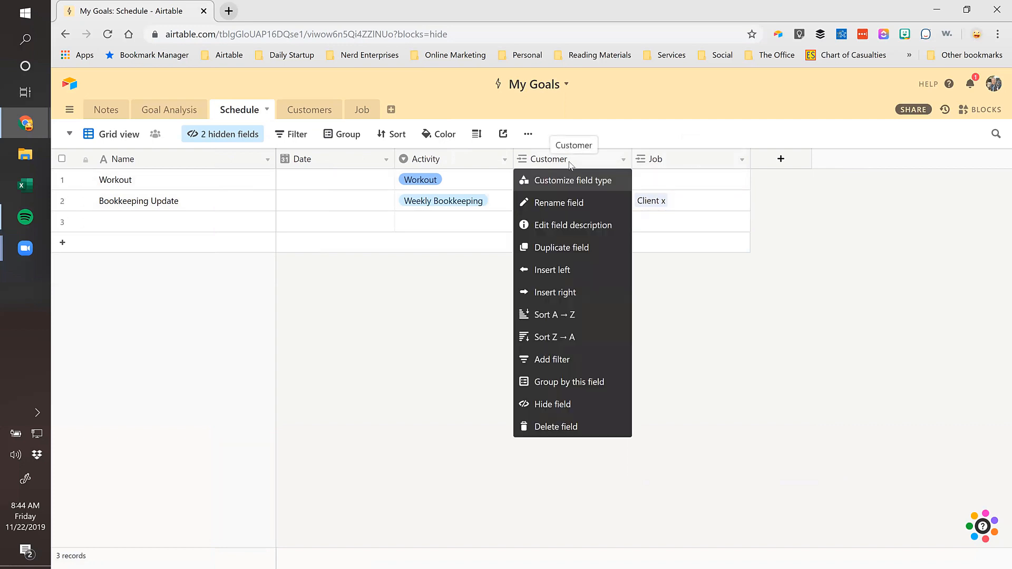
pyautogui.click(545, 426)
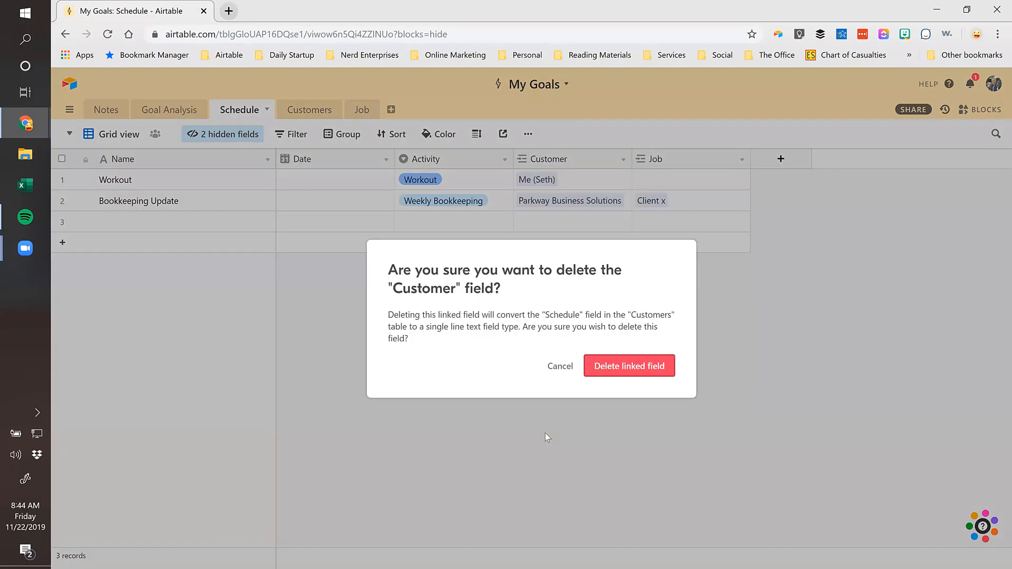
pyautogui.click(607, 372)
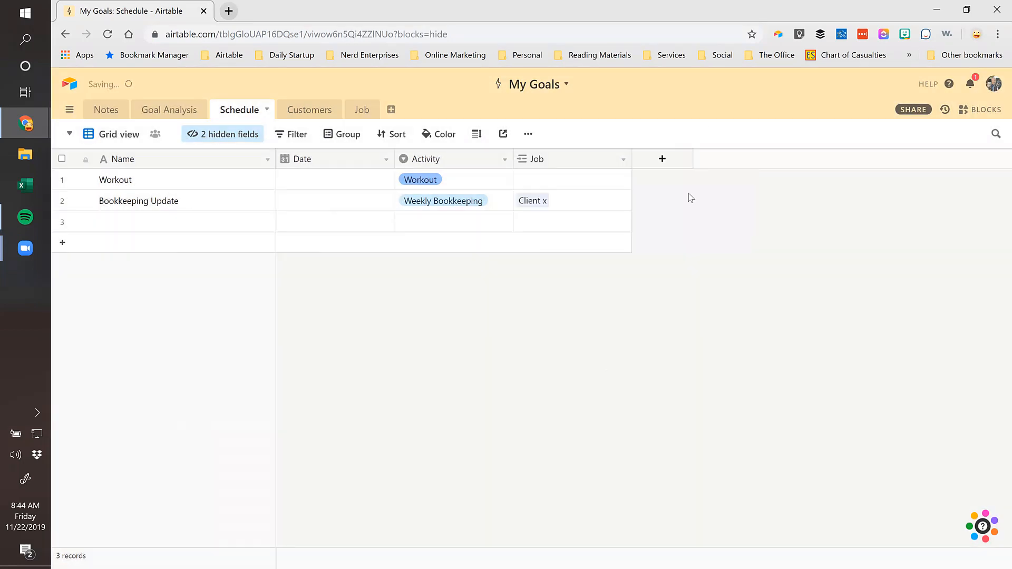
# Add a lookup field named "Customer" to the Schedule table that pulls the Customer field through the Job link
pyautogui.click(662, 160)
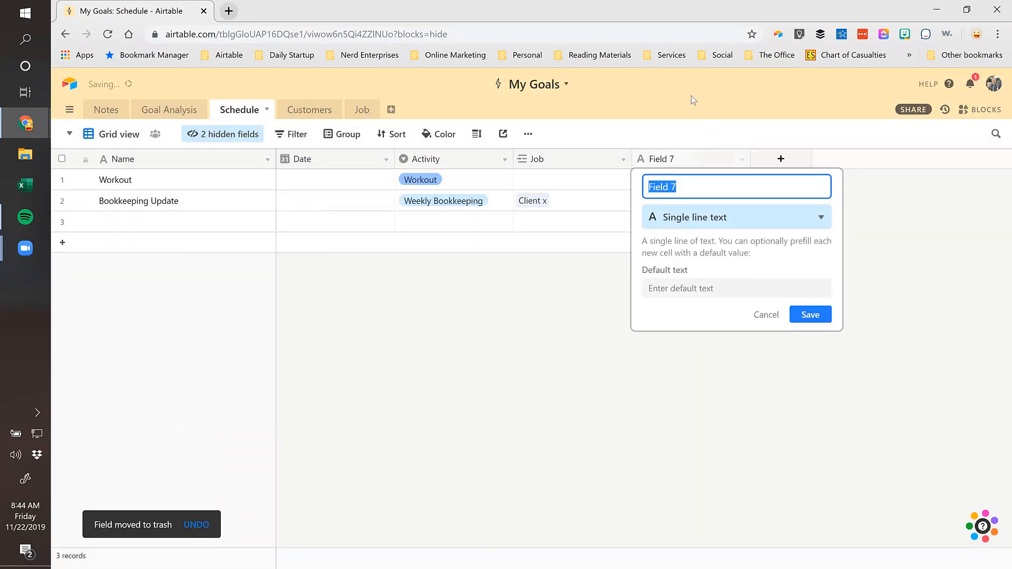
pyautogui.write('Customer')
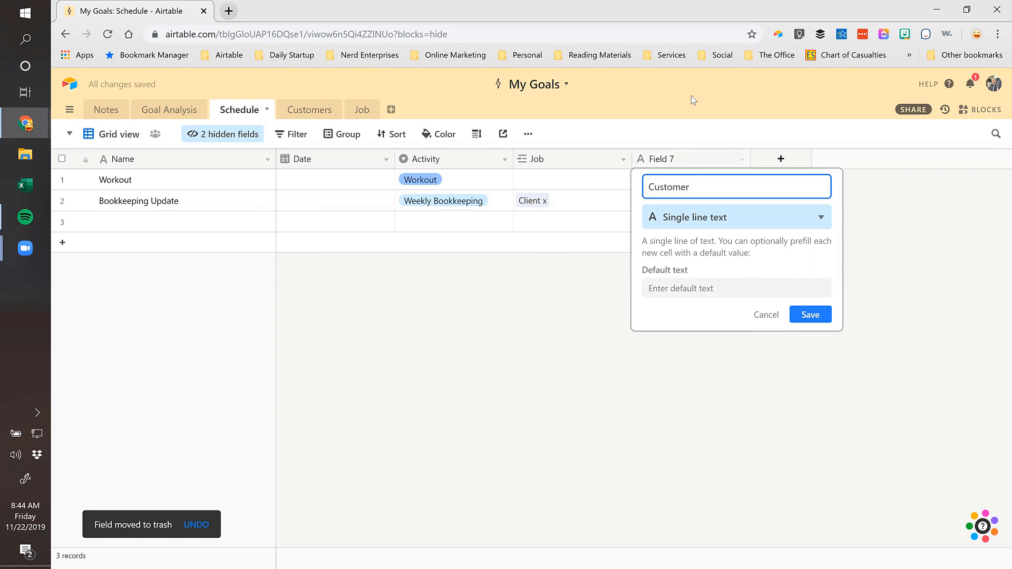
pyautogui.click(690, 218)
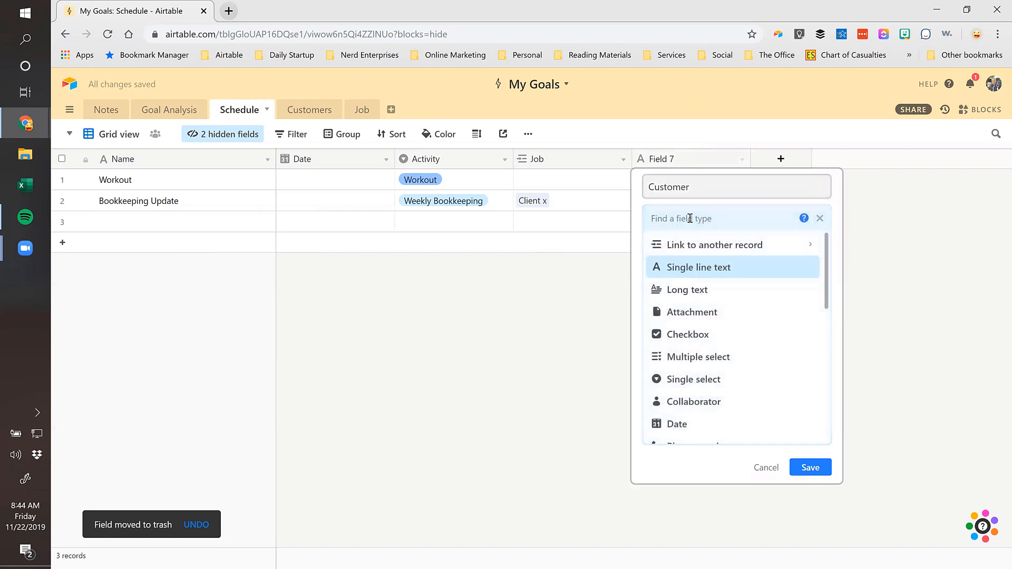
pyautogui.write('loo')
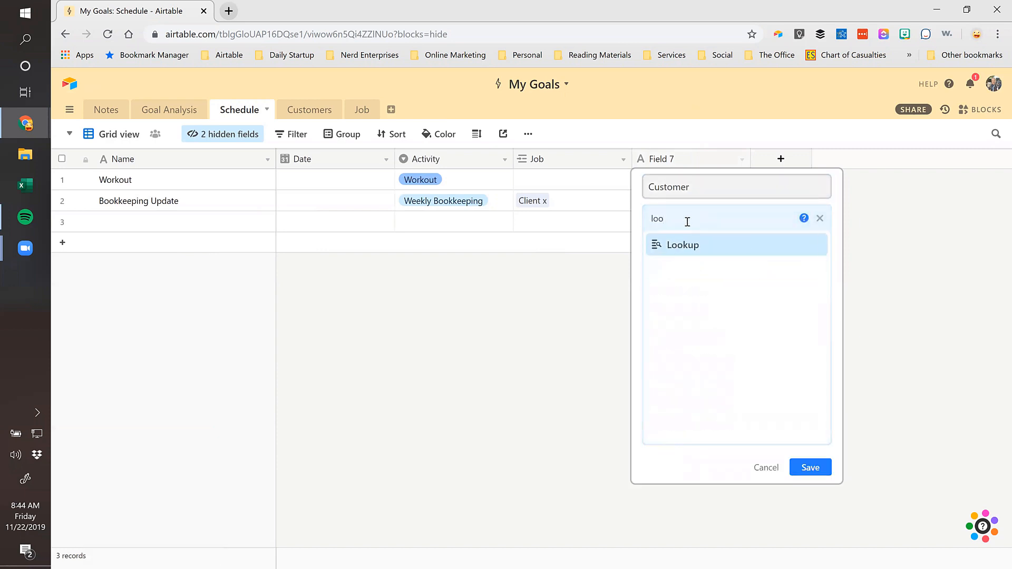
pyautogui.click(673, 251)
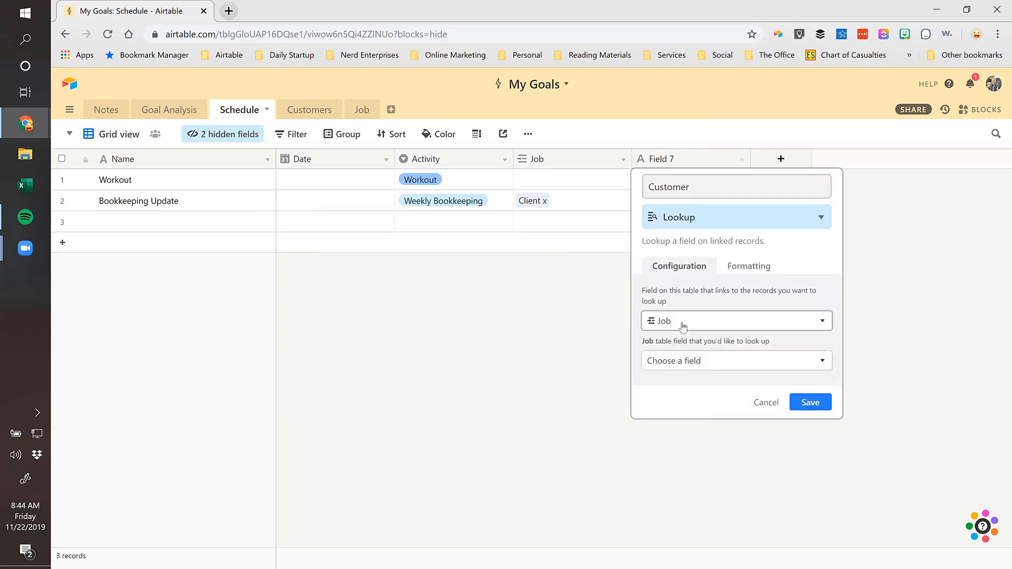
pyautogui.click(685, 362)
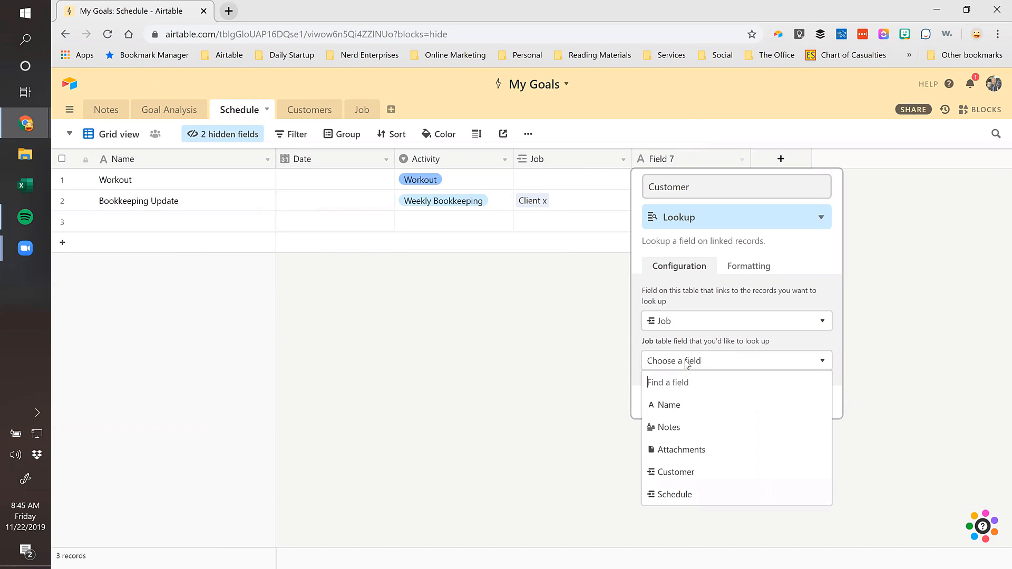
pyautogui.click(664, 472)
pyautogui.click(809, 403)
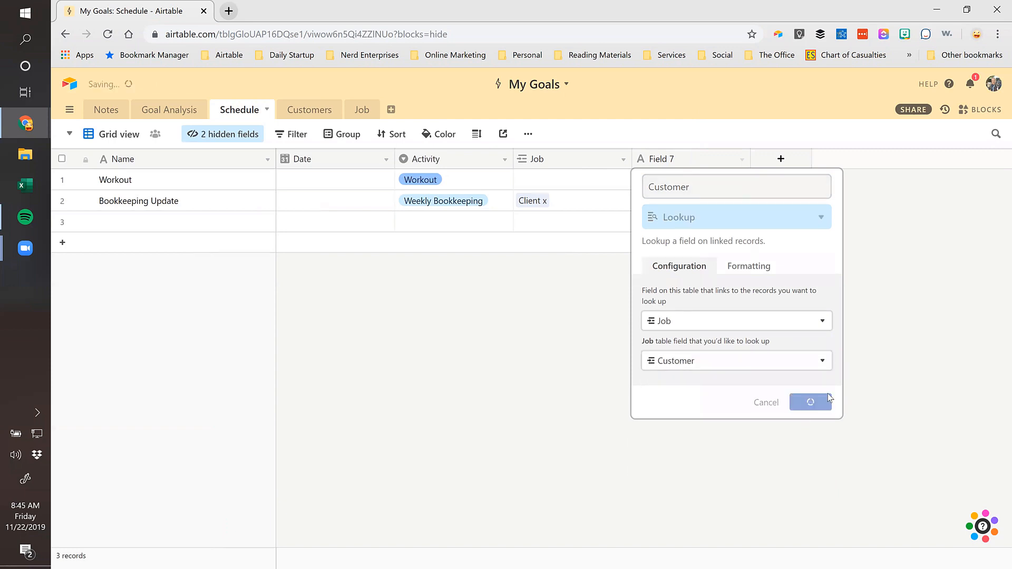
# Clear the linked job from the Bookkeeping Update record
pyautogui.click(569, 206)
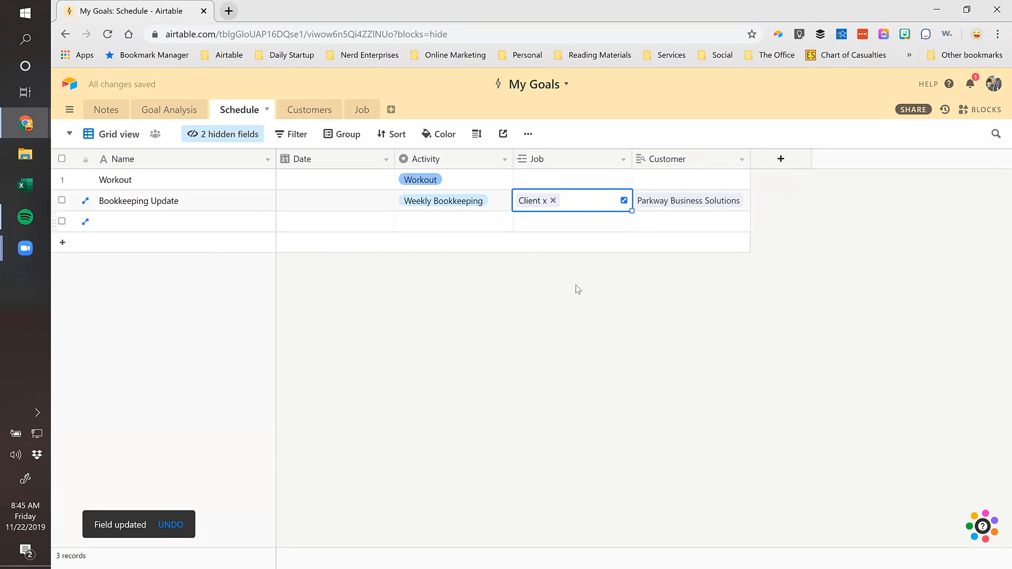
pyautogui.press('Delete')
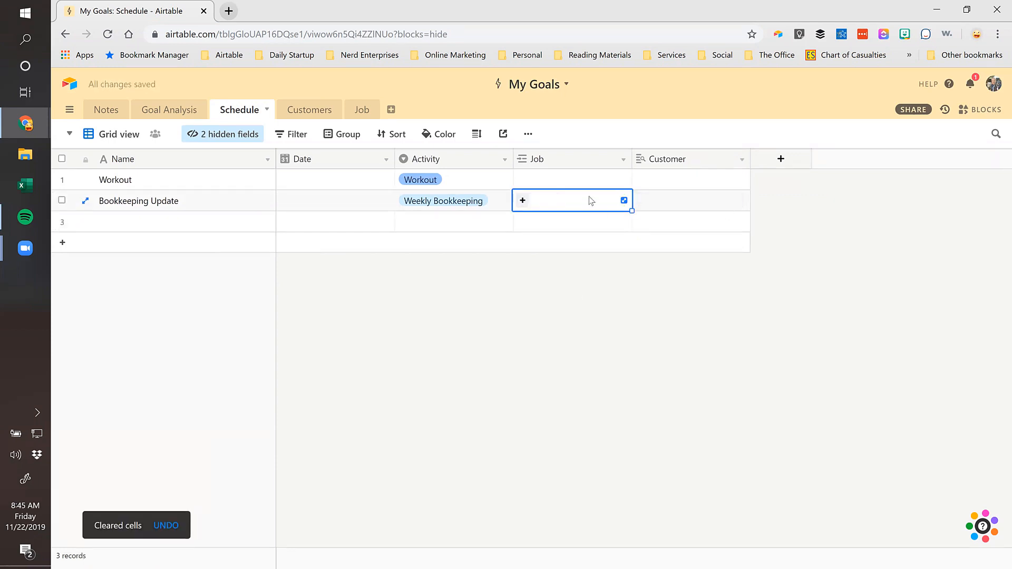
# Link the Bookkeeping Update record to the Client x job
pyautogui.click(522, 200)
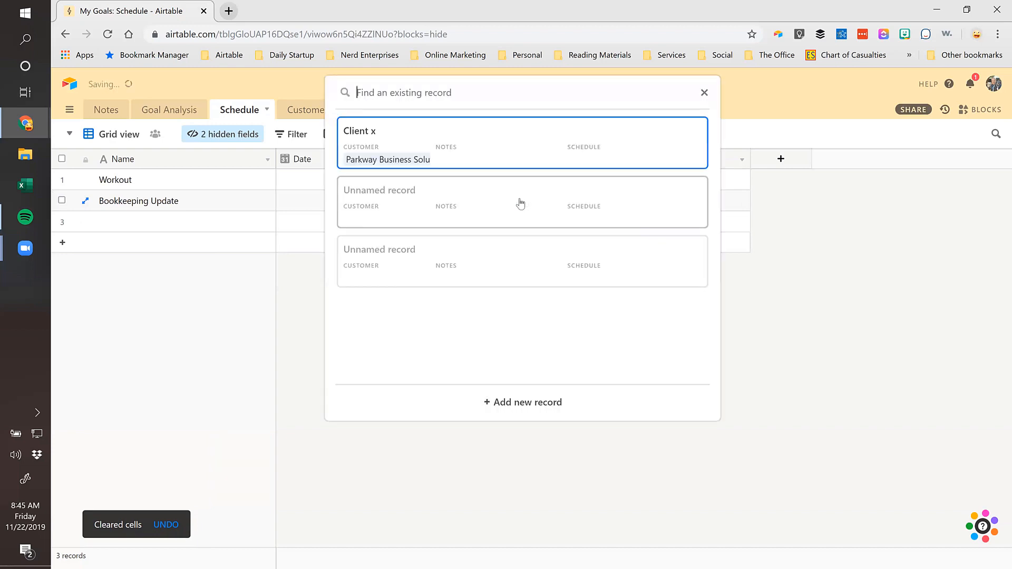
pyautogui.click(357, 136)
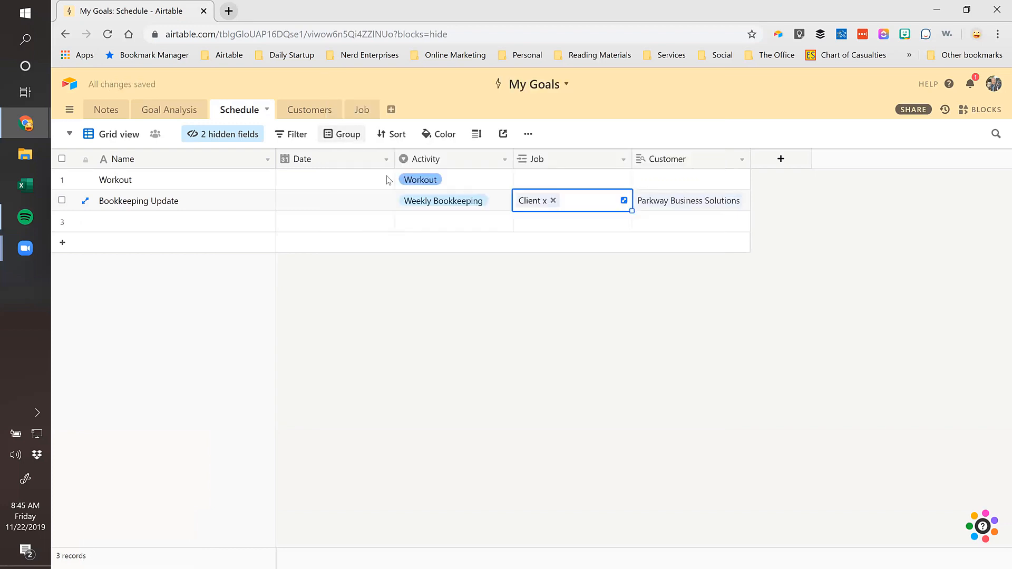
pyautogui.press('Tab')
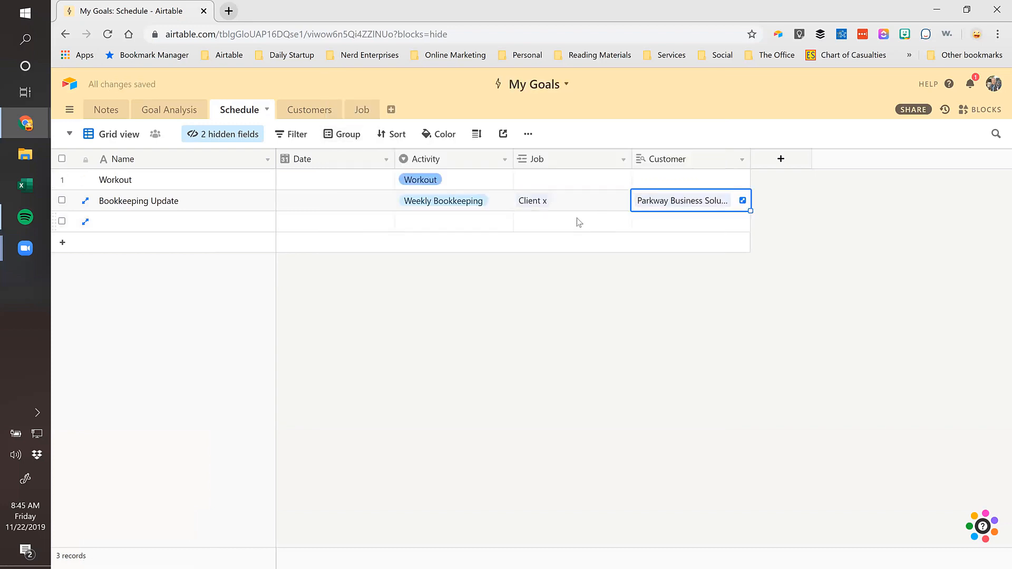
pyautogui.click(590, 200)
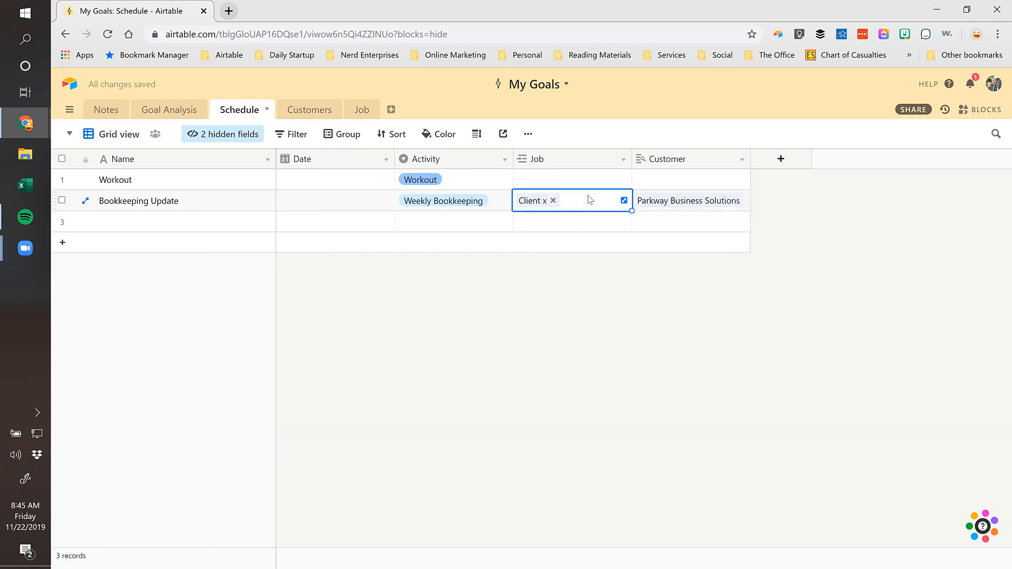
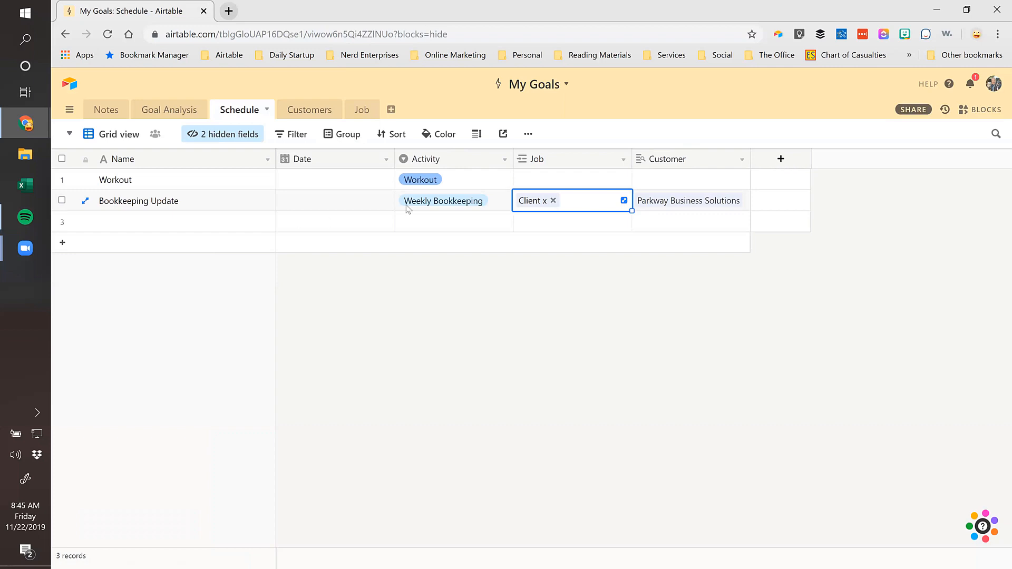
pyautogui.click(205, 206)
pyautogui.press('Tab')
pyautogui.press('Tab')
pyautogui.press('Tab')
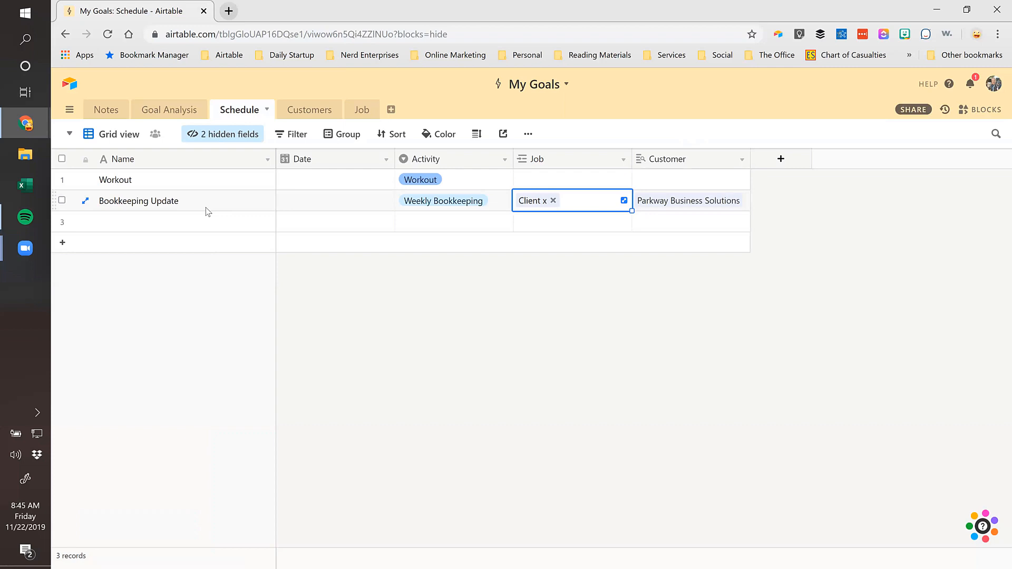
pyautogui.click(205, 210)
pyautogui.press('Tab')
pyautogui.press('Tab')
pyautogui.click(204, 211)
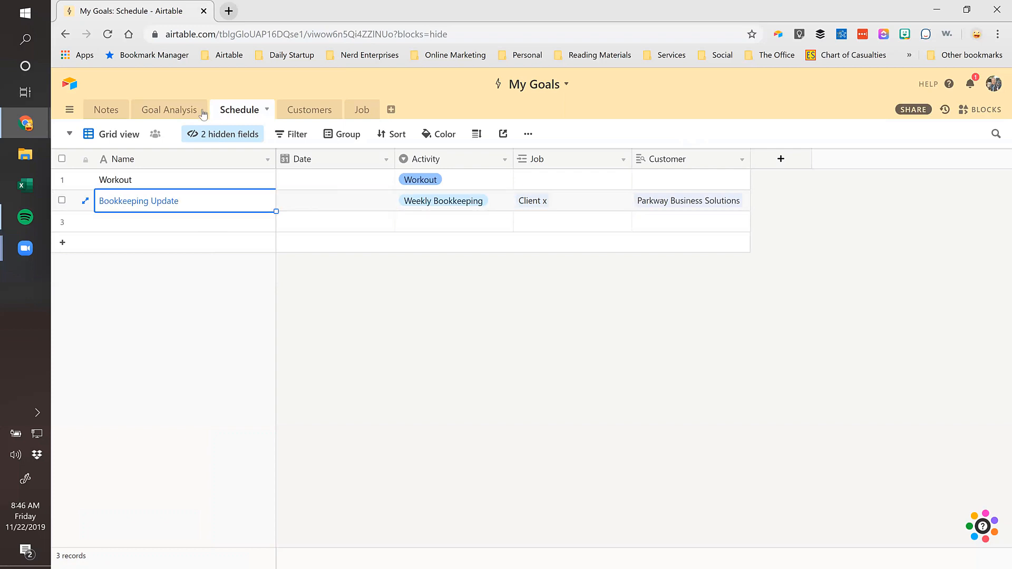
# Insert an Area field before Date in the Schedule table as a link to the Goal Analysis table
pyautogui.click(182, 111)
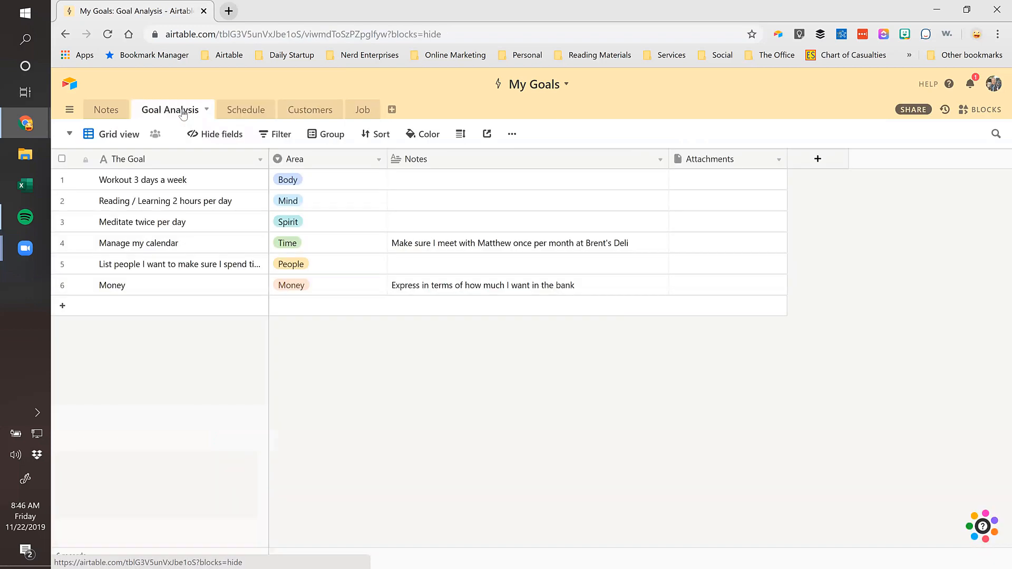
pyautogui.rightClick(305, 160)
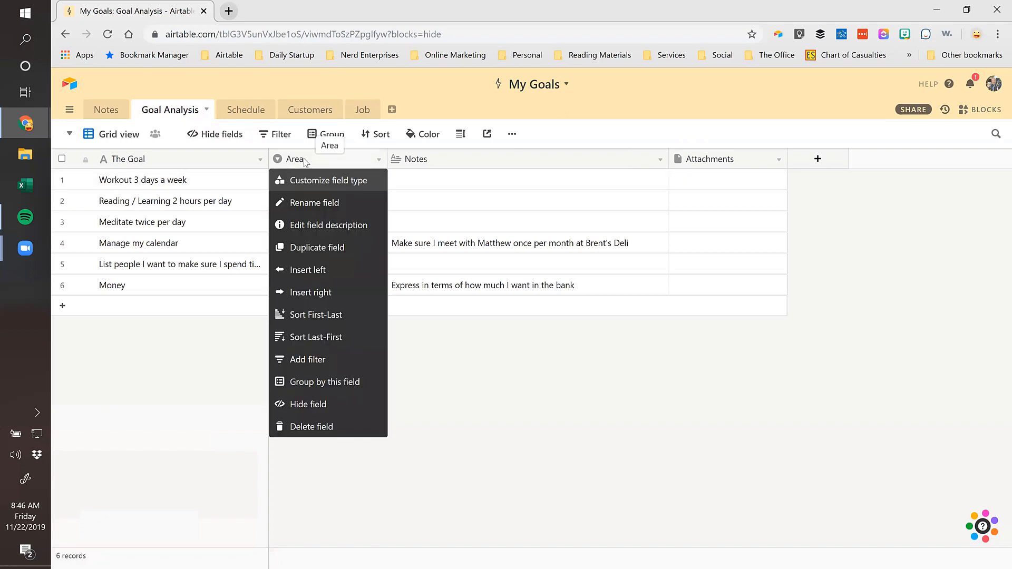
pyautogui.click(246, 110)
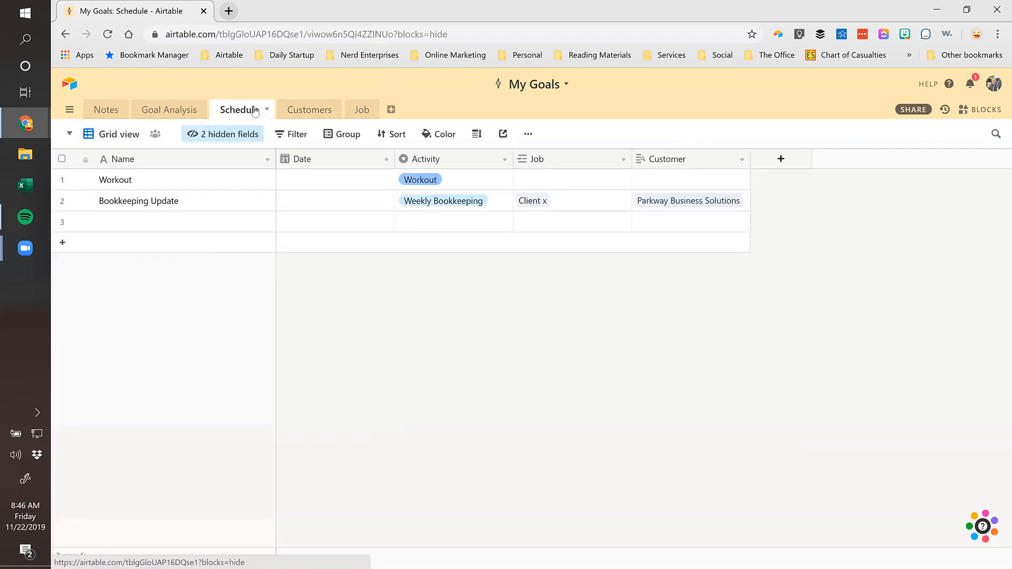
pyautogui.rightClick(334, 161)
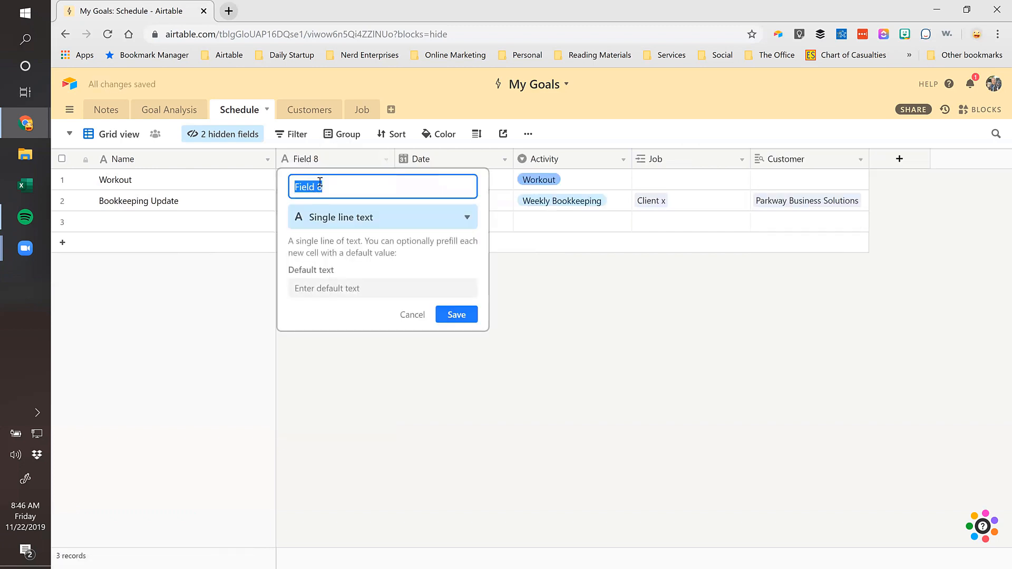
pyautogui.write('Aref')
pyautogui.click(321, 226)
pyautogui.click(330, 246)
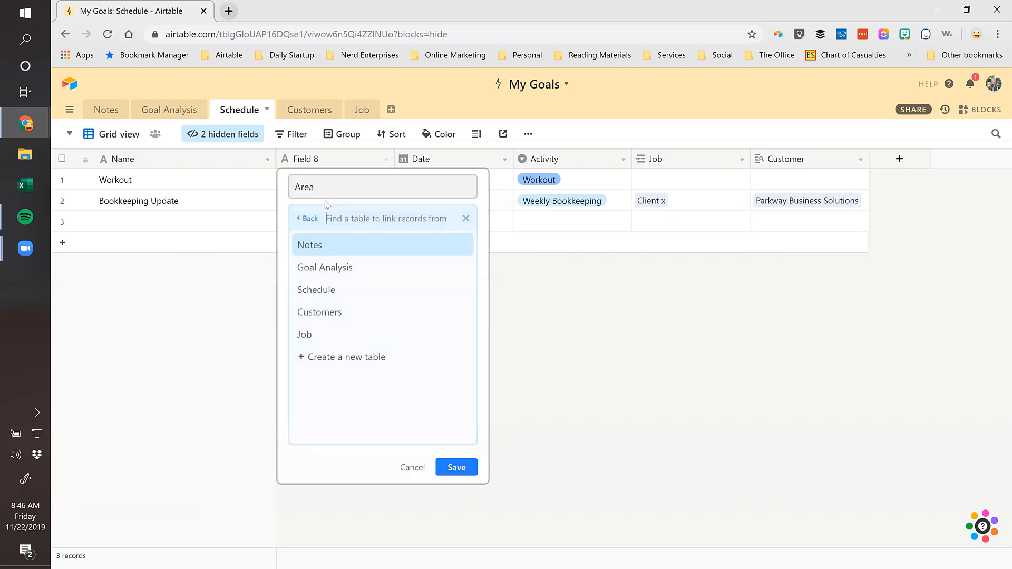
pyautogui.click(323, 267)
pyautogui.click(294, 276)
pyautogui.click(458, 317)
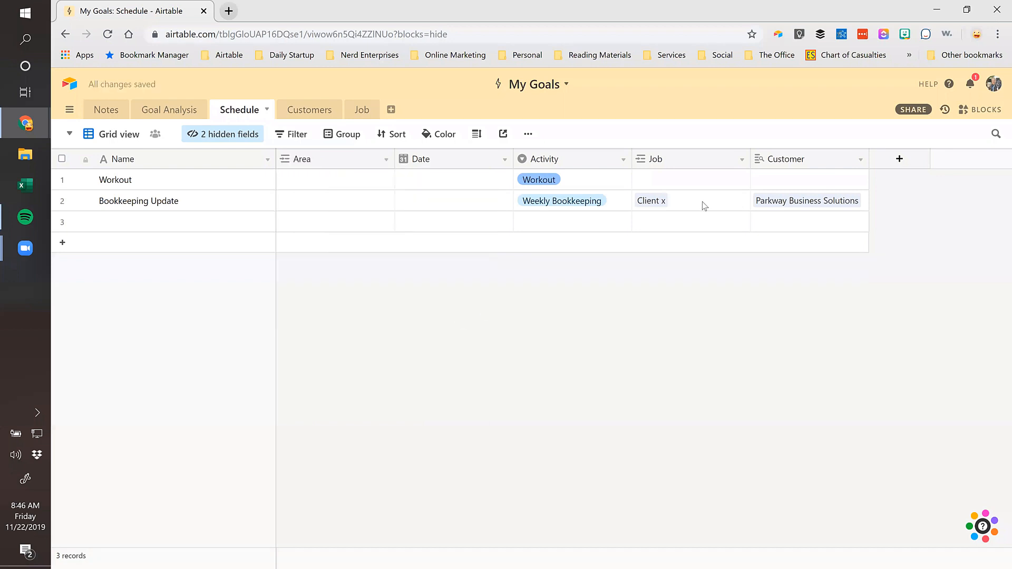
# Try to link the Workout record's Area to a record named Body
pyautogui.click(283, 187)
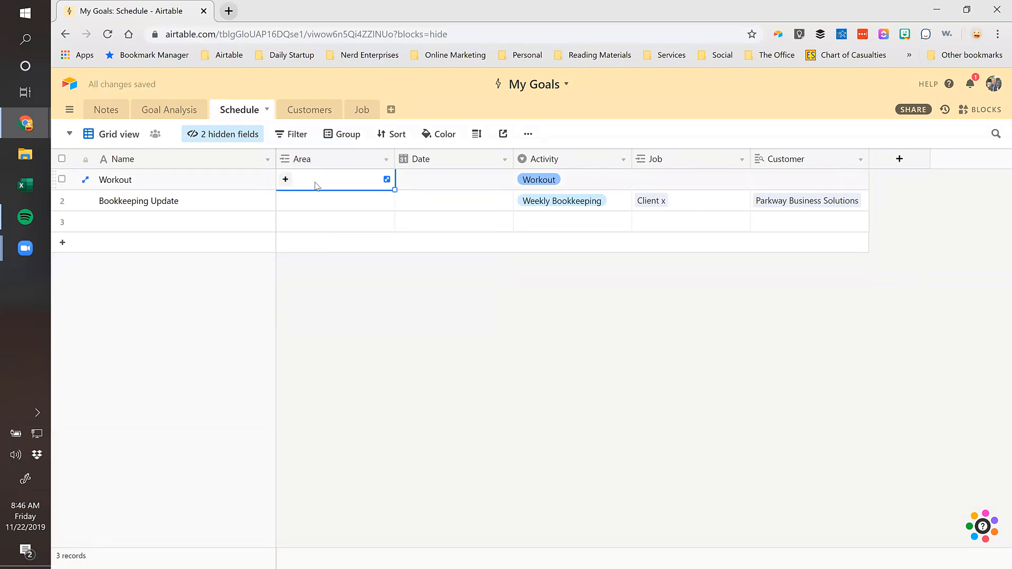
pyautogui.write('Body')
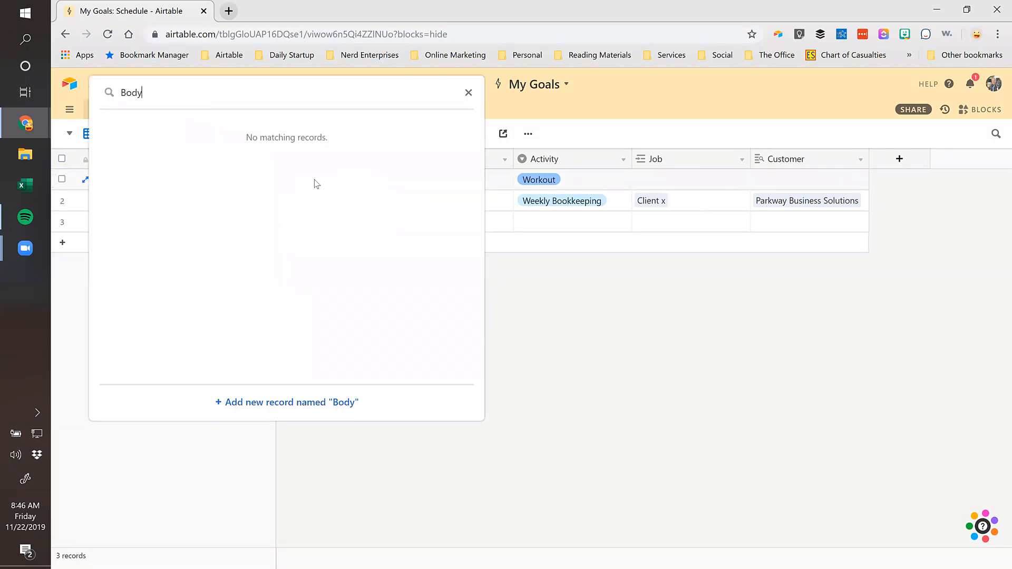
pyautogui.press('BackSpace')
pyautogui.press('BackSpace')
pyautogui.press('BackSpace')
pyautogui.press('BackSpace')
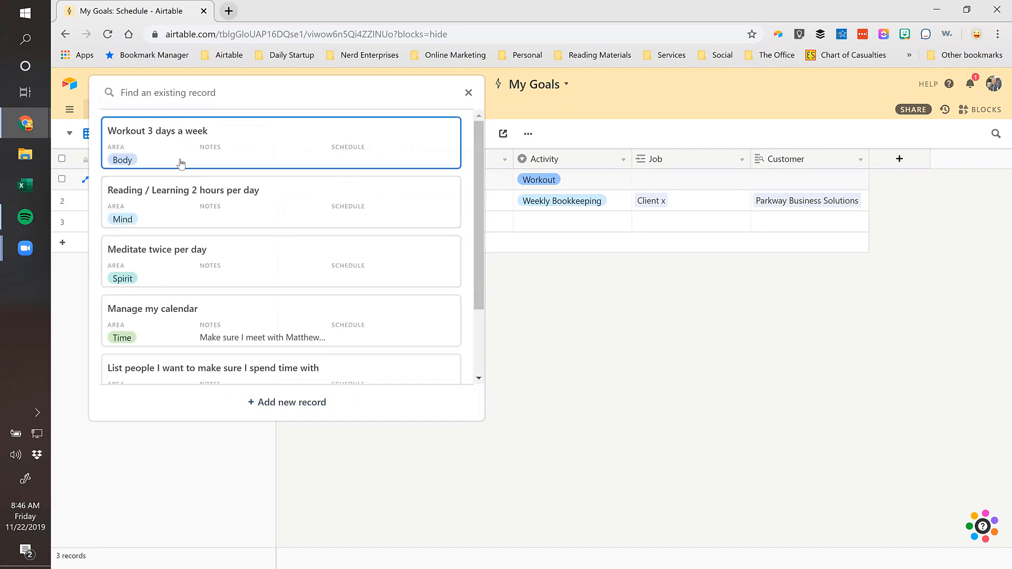
pyautogui.click(585, 224)
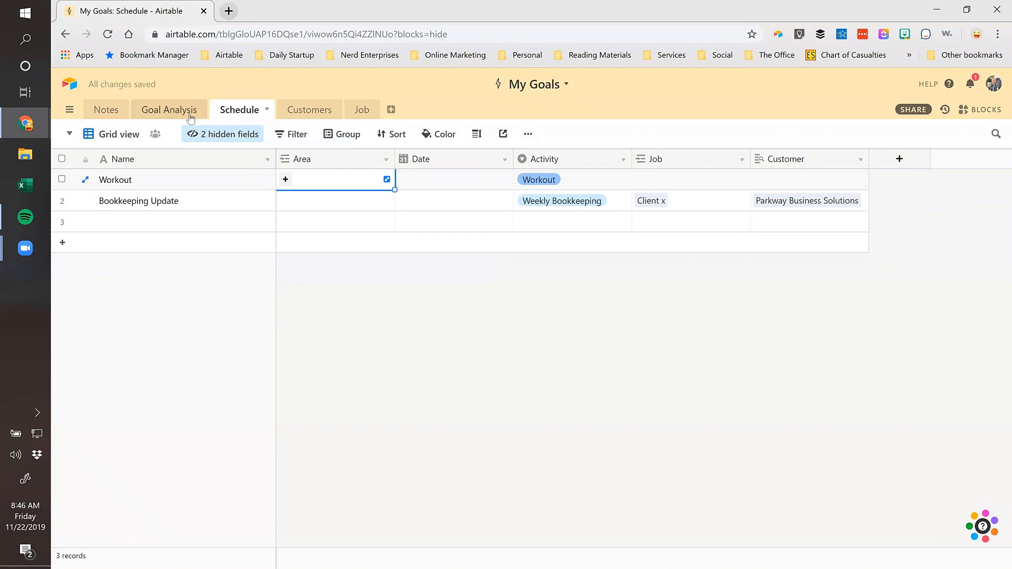
# Copy all six Area values, from Body to Money, in the Goal Analysis table
pyautogui.click(167, 111)
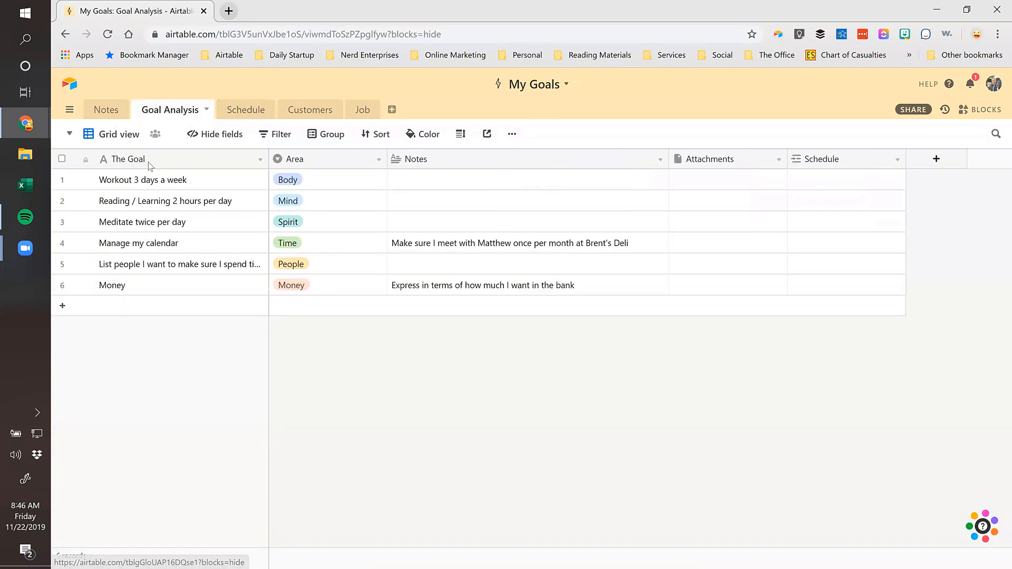
pyautogui.click(149, 165)
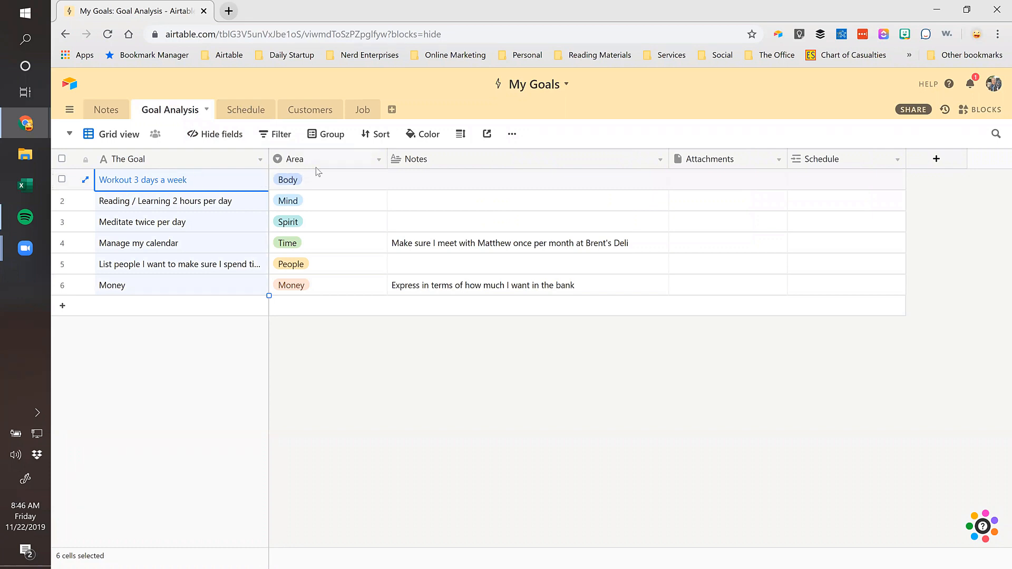
pyautogui.moveTo(317, 182); pyautogui.dragTo(315, 290)
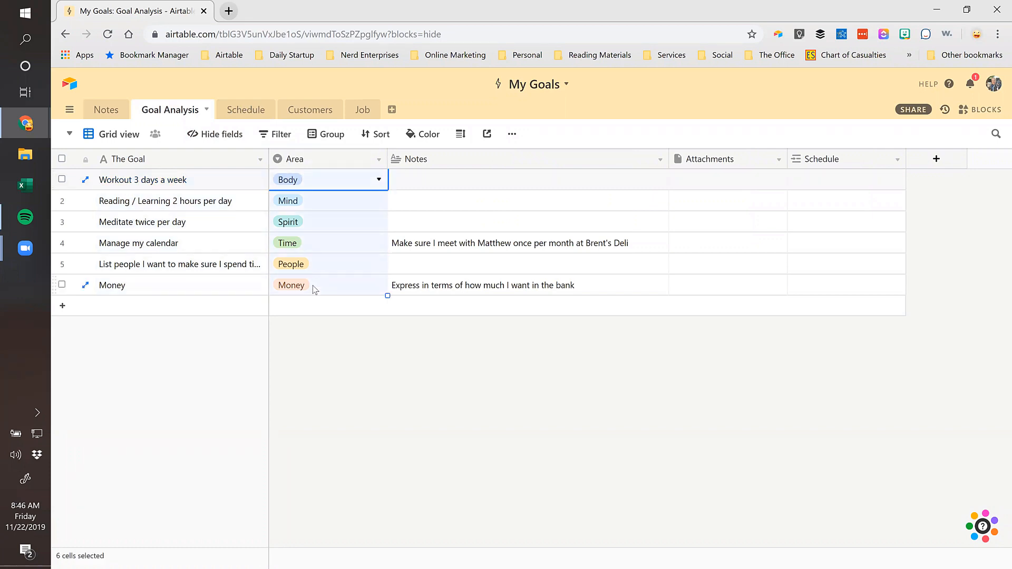
pyautogui.hotkey('ctrl', 'c')
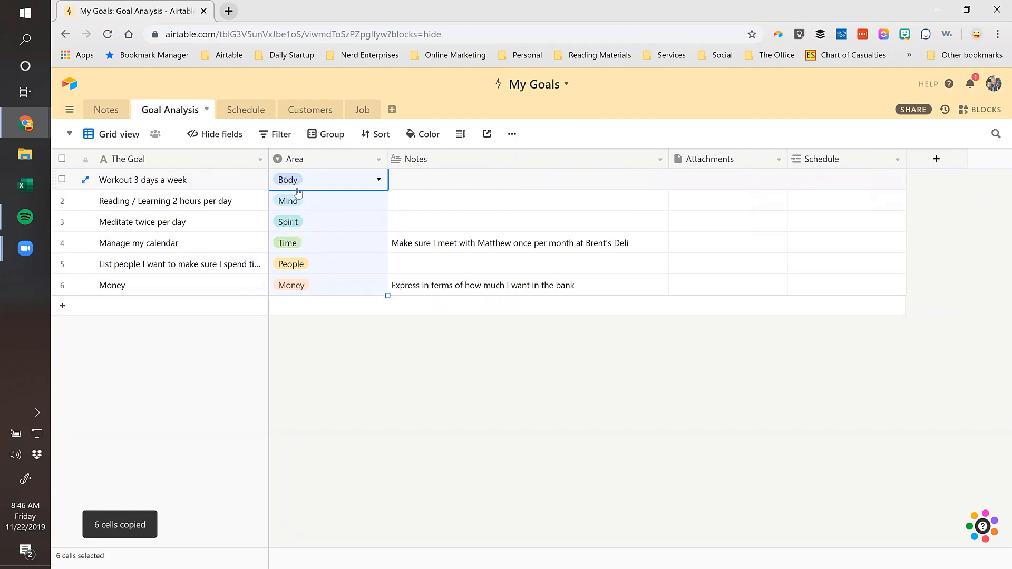
# Change the Schedule table's Area field type to single line text
pyautogui.click(245, 110)
pyautogui.click(320, 159)
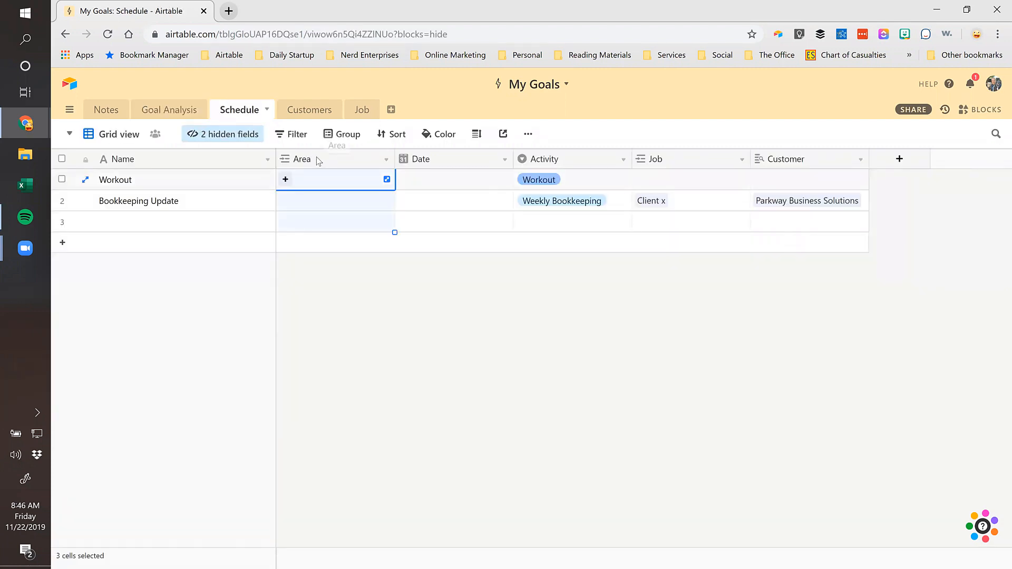
pyautogui.doubleClick(318, 160)
pyautogui.click(340, 220)
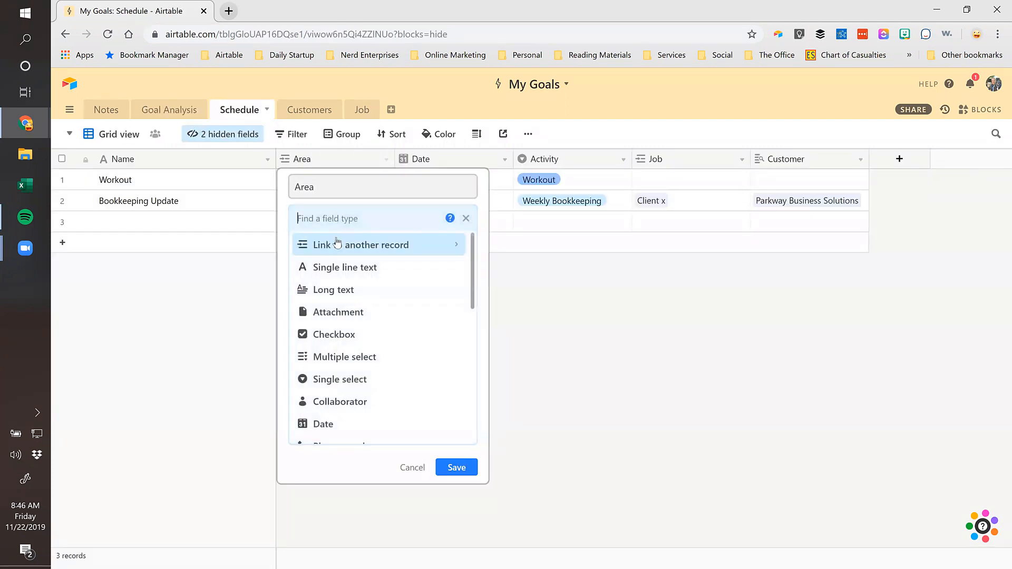
pyautogui.click(328, 269)
pyautogui.click(463, 314)
# Paste the six copied areas into the Area field from the Workout record down, expanding the table to fit them
pyautogui.click(321, 181)
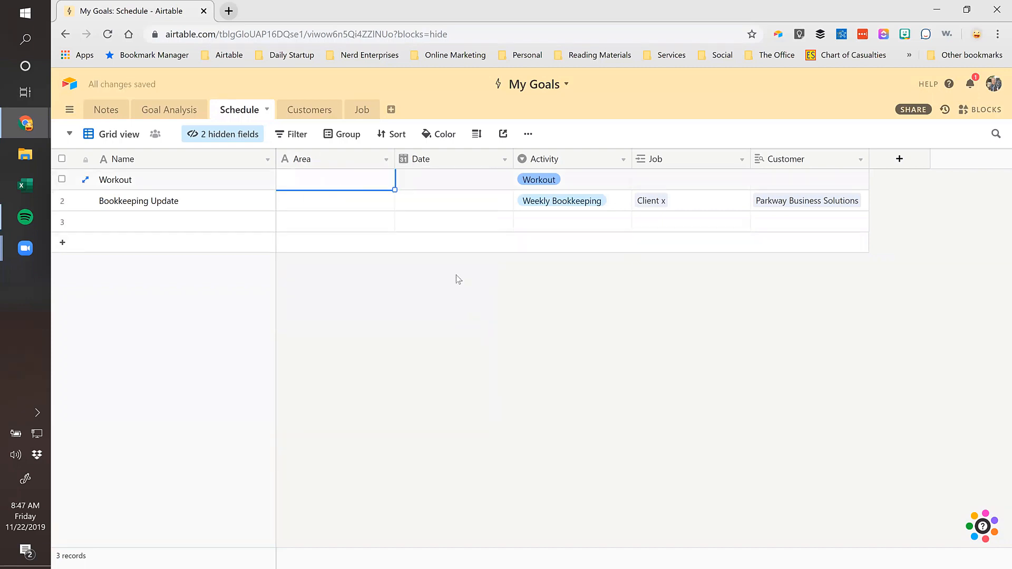
pyautogui.hotkey('ctrl', 'v')
pyautogui.click(651, 361)
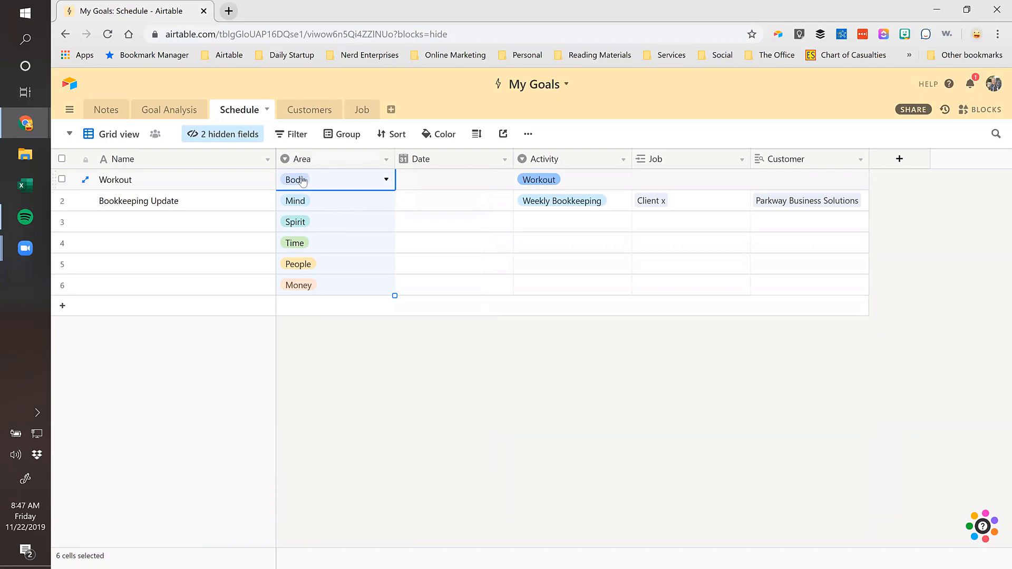
# Review the Schedule table's Area field options and compare them with the Area values in Goal Analysis
pyautogui.doubleClick(302, 160)
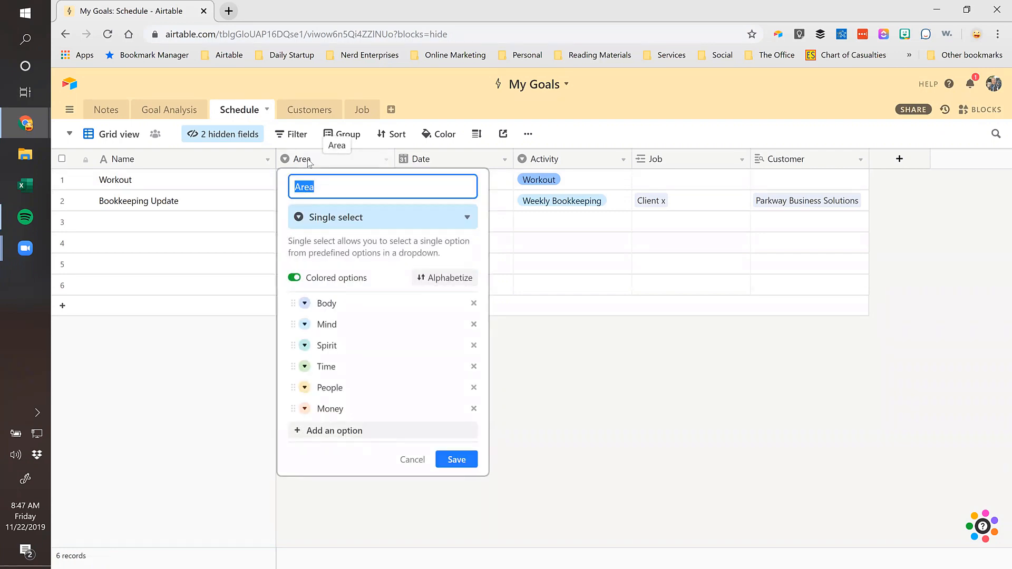
pyautogui.click(170, 110)
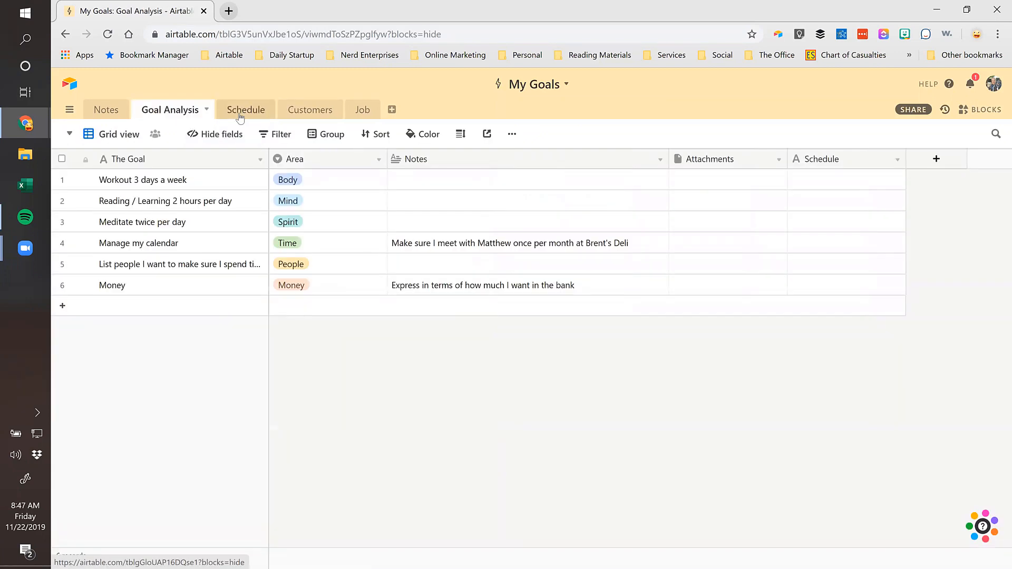
pyautogui.moveTo(319, 182); pyautogui.dragTo(323, 285)
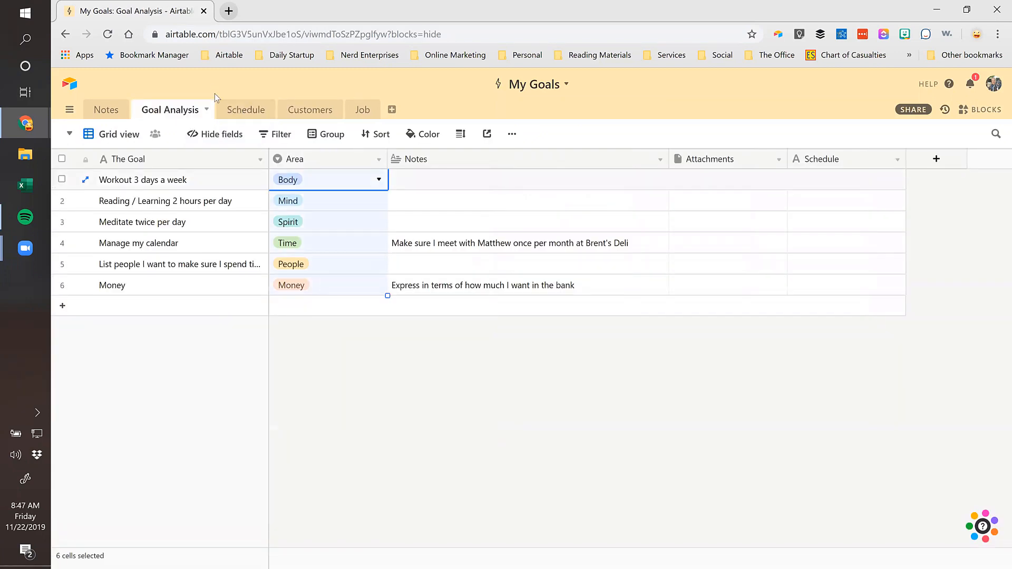
pyautogui.click(246, 110)
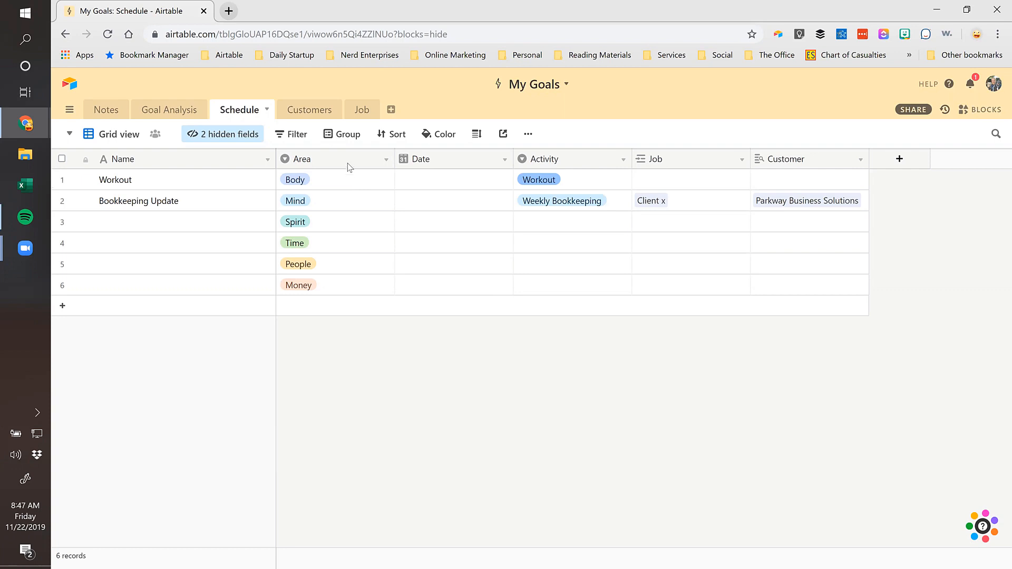
pyautogui.doubleClick(345, 161)
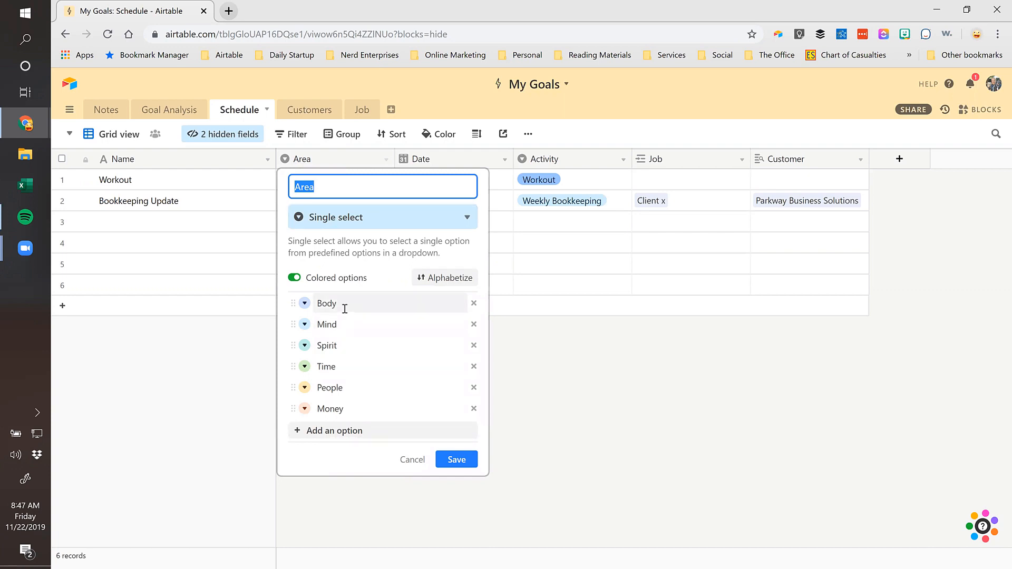
pyautogui.click(258, 202)
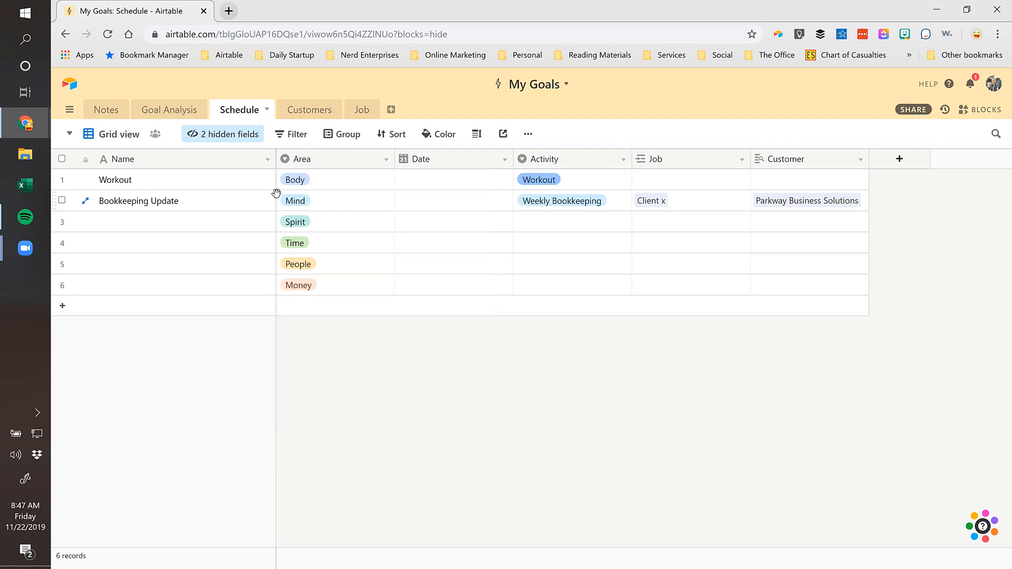
# Delete the four unnamed records below Bookkeeping Update in the Schedule table
pyautogui.click(352, 224)
pyautogui.moveTo(218, 224); pyautogui.dragTo(214, 285)
pyautogui.rightClick(211, 225)
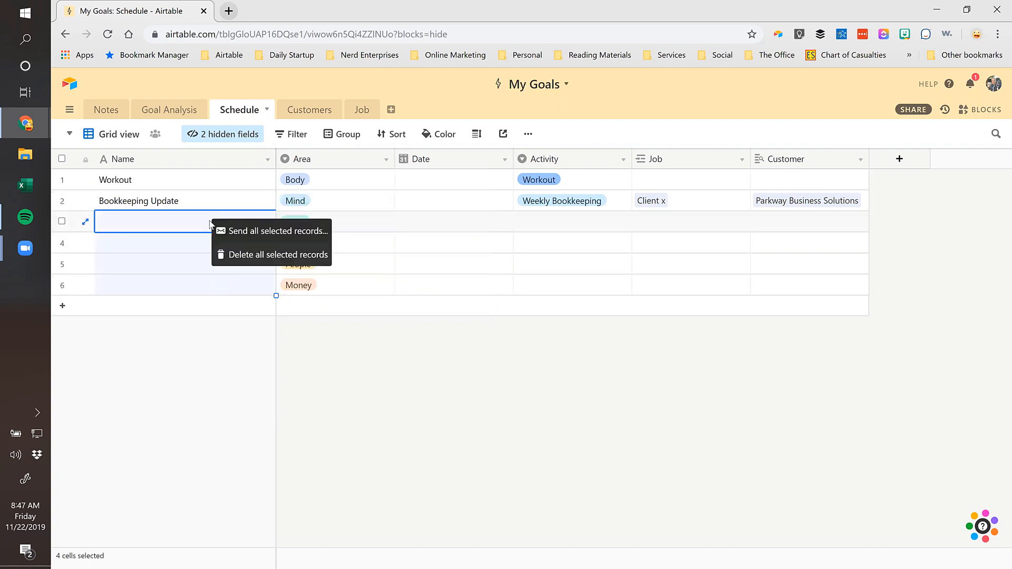
pyautogui.click(221, 256)
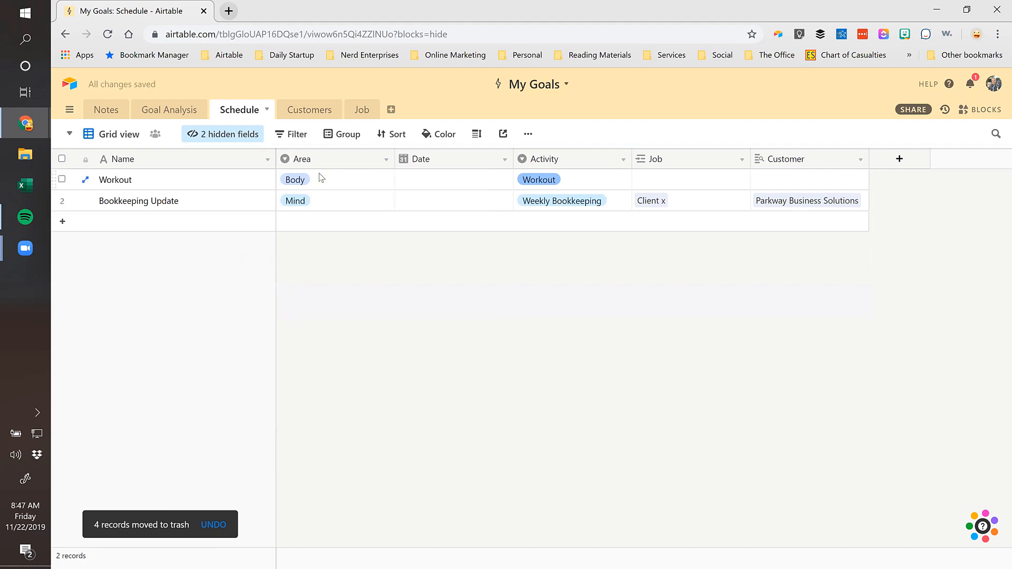
# Set the Bookkeeping Update record's Area to Money
pyautogui.doubleClick(339, 207)
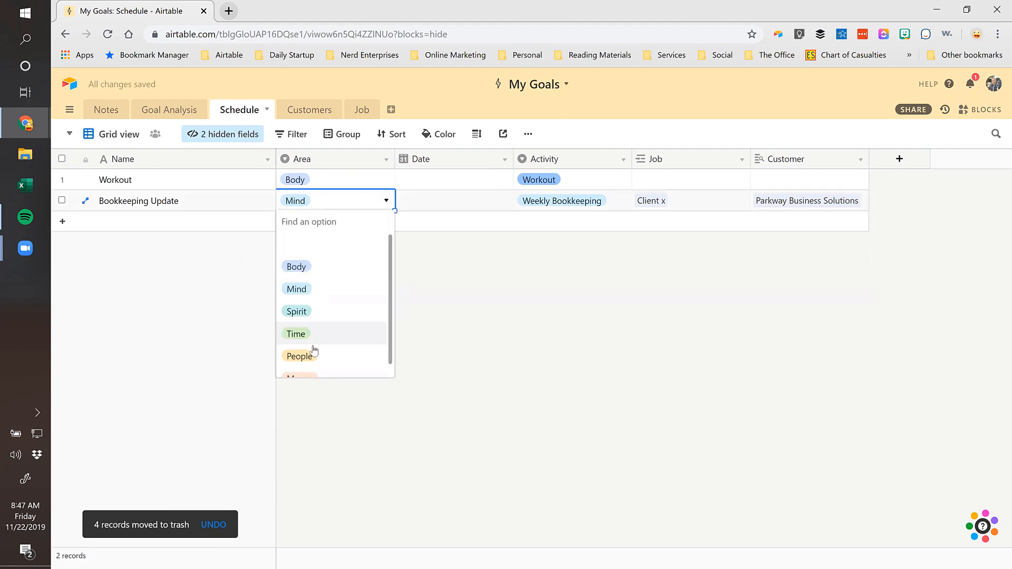
pyautogui.scroll(-1, 300, 355)
pyautogui.click(299, 364)
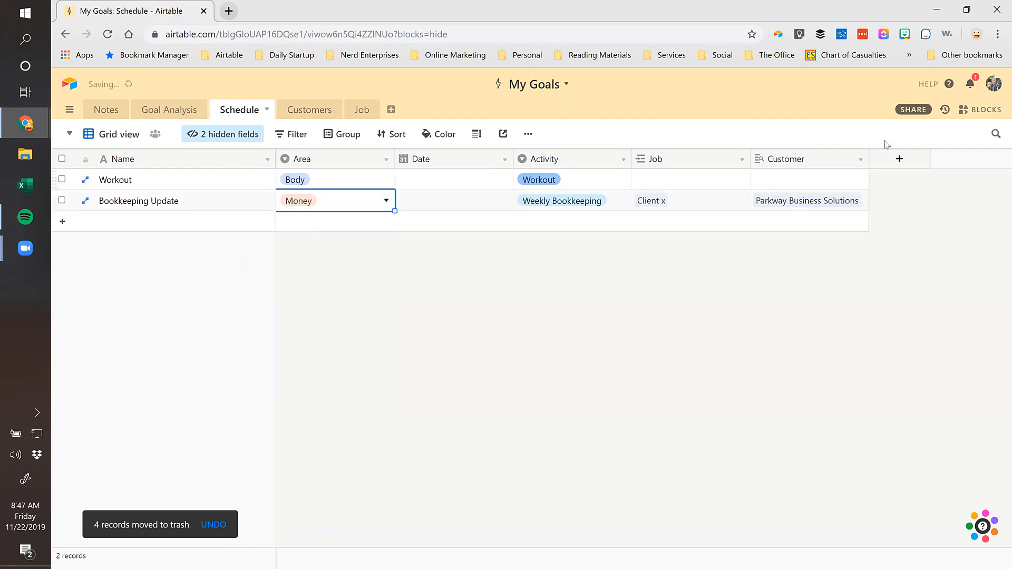
# Add a Currency field named Estimated Revenue after the Customer field in the Schedule table
pyautogui.click(899, 158)
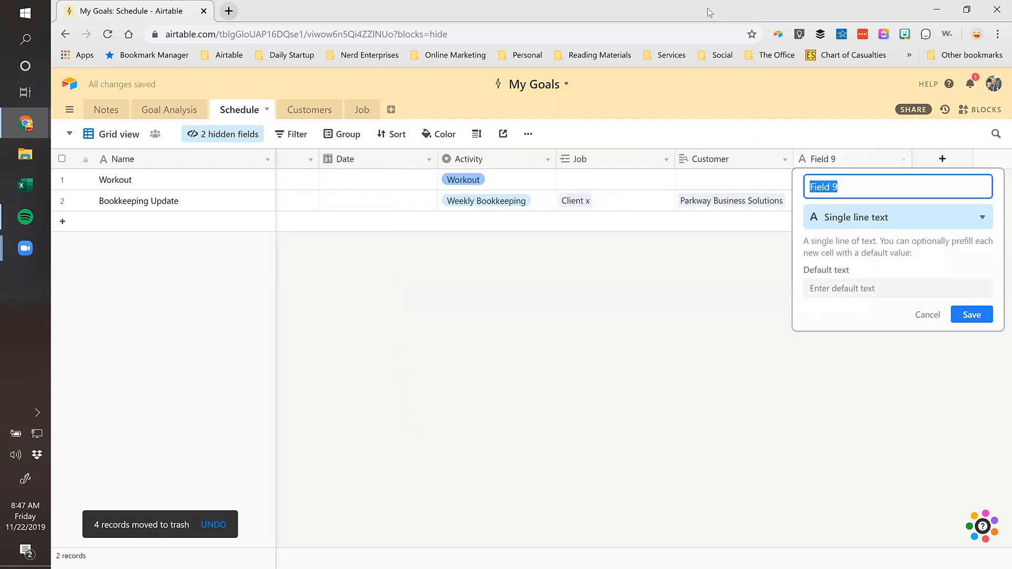
pyautogui.write('E')
pyautogui.press('BackSpace')
pyautogui.write('Es')
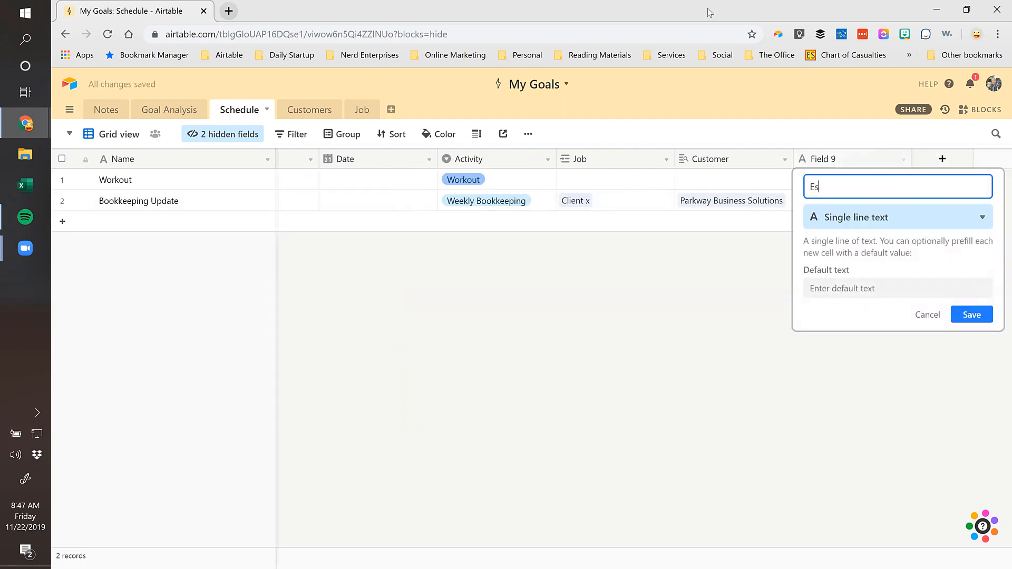
pyautogui.write('timated Revenue')
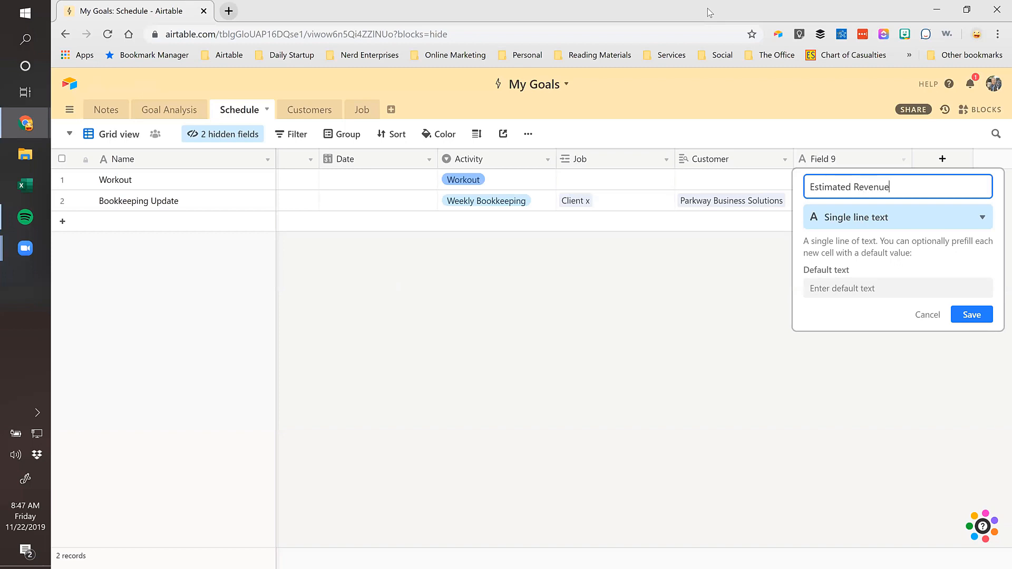
pyautogui.click(853, 221)
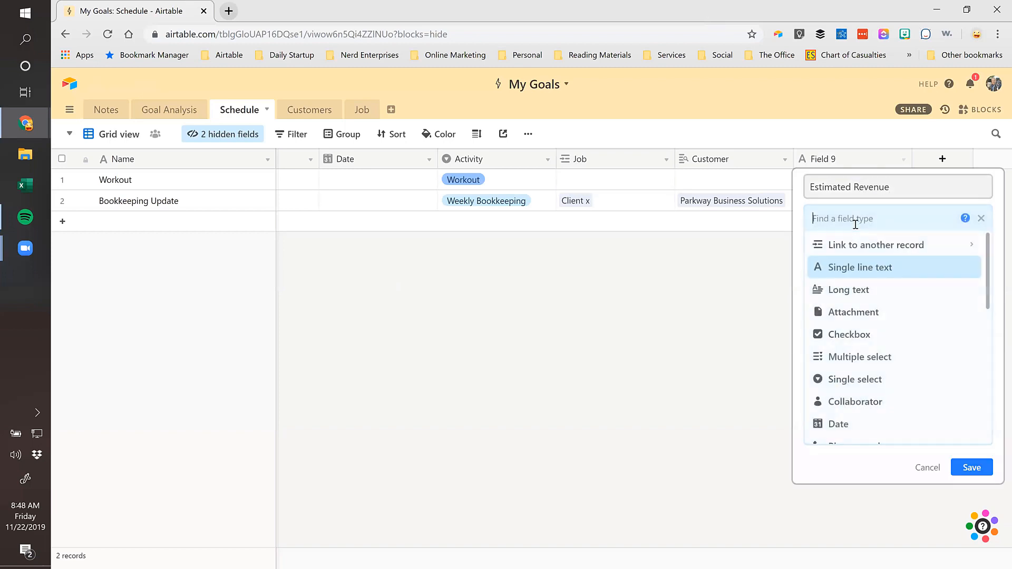
pyautogui.write('curr')
pyautogui.click(846, 246)
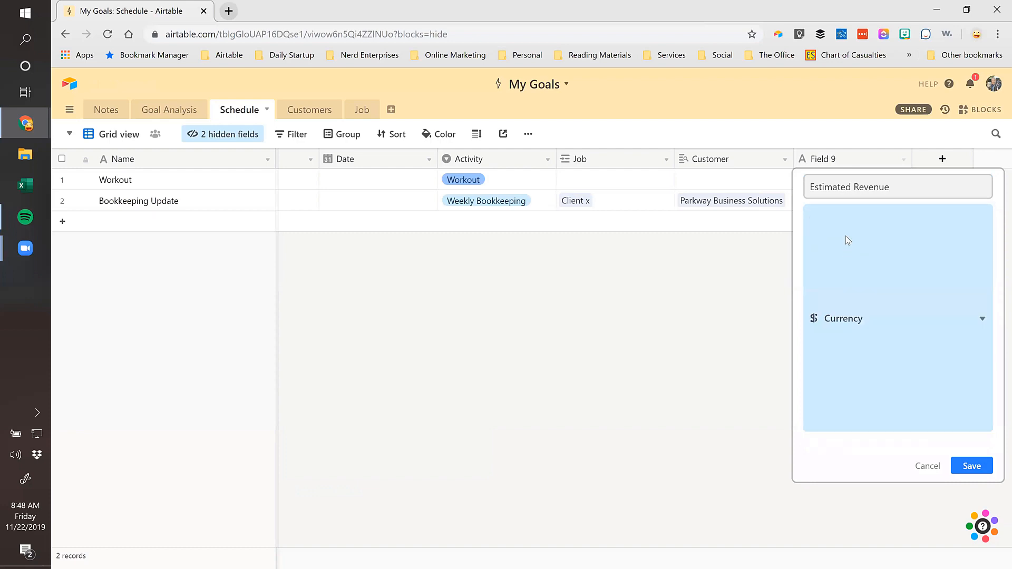
pyautogui.click(972, 395)
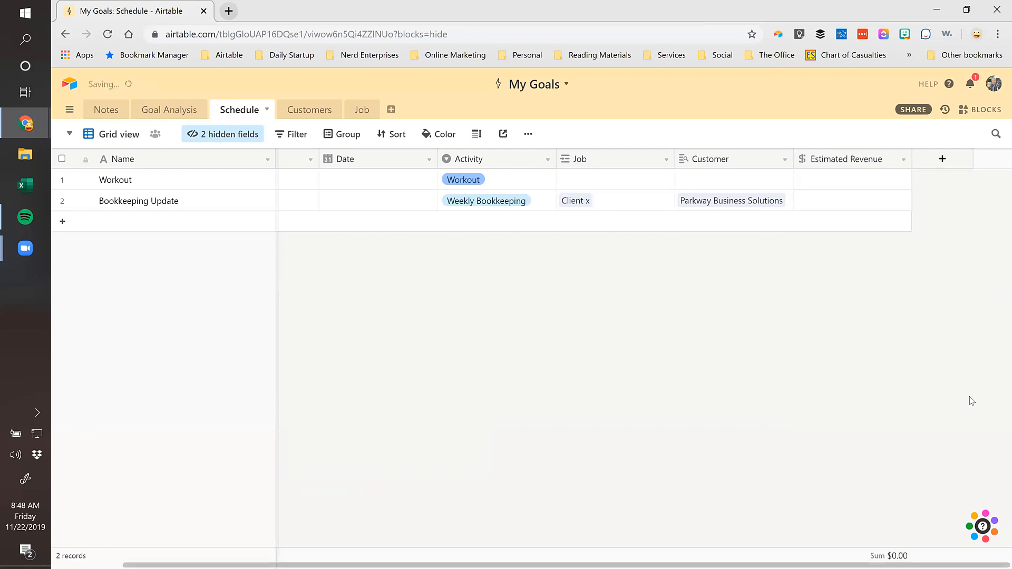
# Set the Bookkeeping Update record's Estimated Revenue to 500 and return to the record's Name field
pyautogui.click(836, 206)
pyautogui.press('Left')
pyautogui.press('Left')
pyautogui.press('Left')
pyautogui.press('Left')
pyautogui.press('Left')
pyautogui.press('Left')
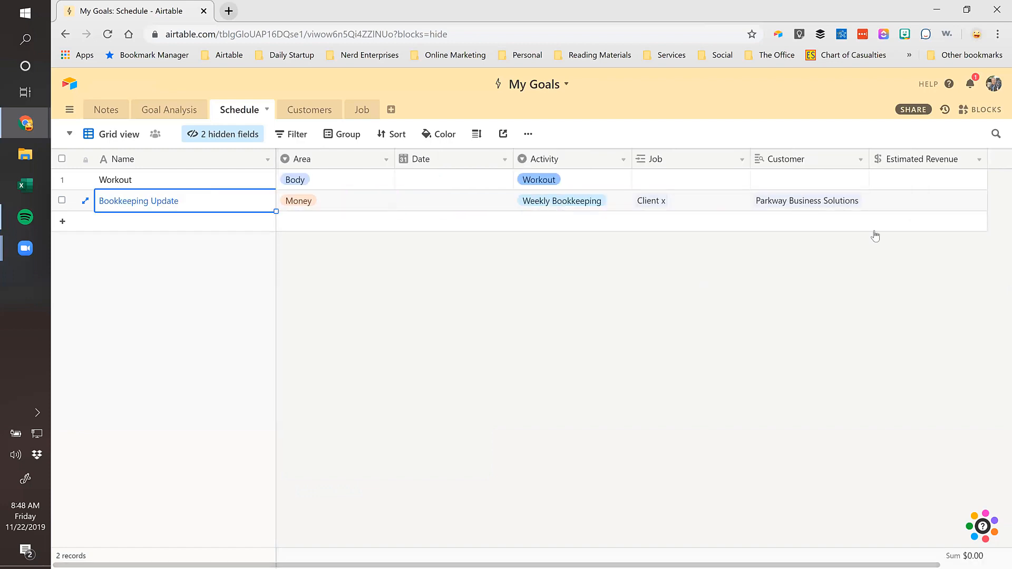
pyautogui.click(911, 201)
pyautogui.write('500')
pyautogui.press('Left')
pyautogui.press('Left')
pyautogui.press('Left')
pyautogui.press('Left')
pyautogui.press('Left')
pyautogui.press('Left')
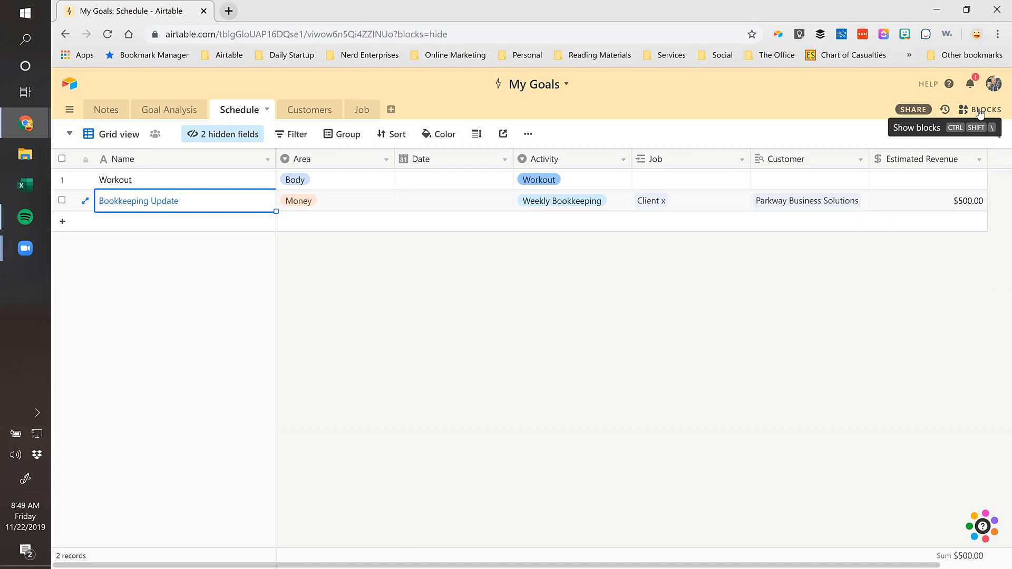
# Browse the available blocks, search for "sum", and add the Summary block to the base
pyautogui.click(979, 111)
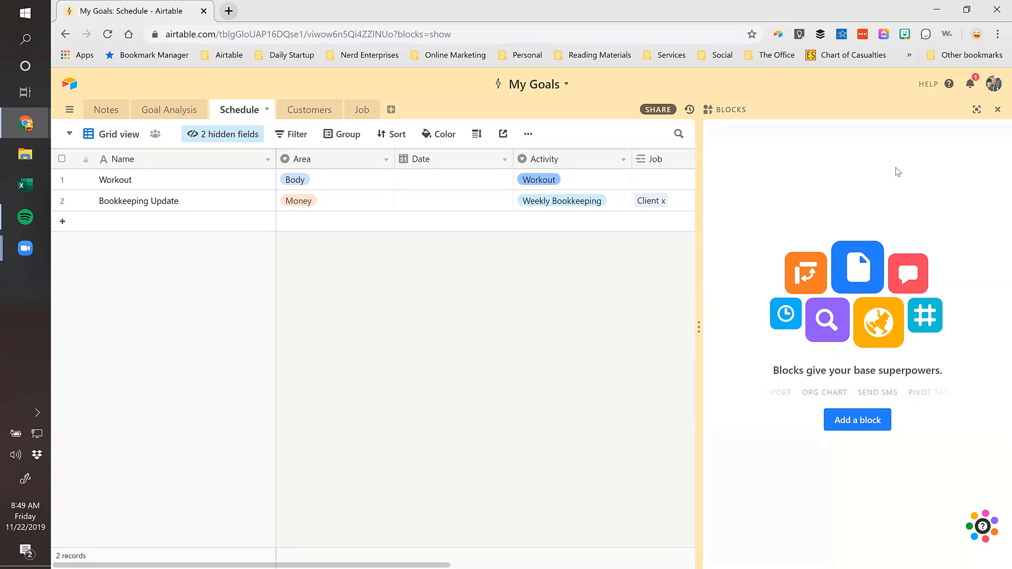
pyautogui.click(853, 420)
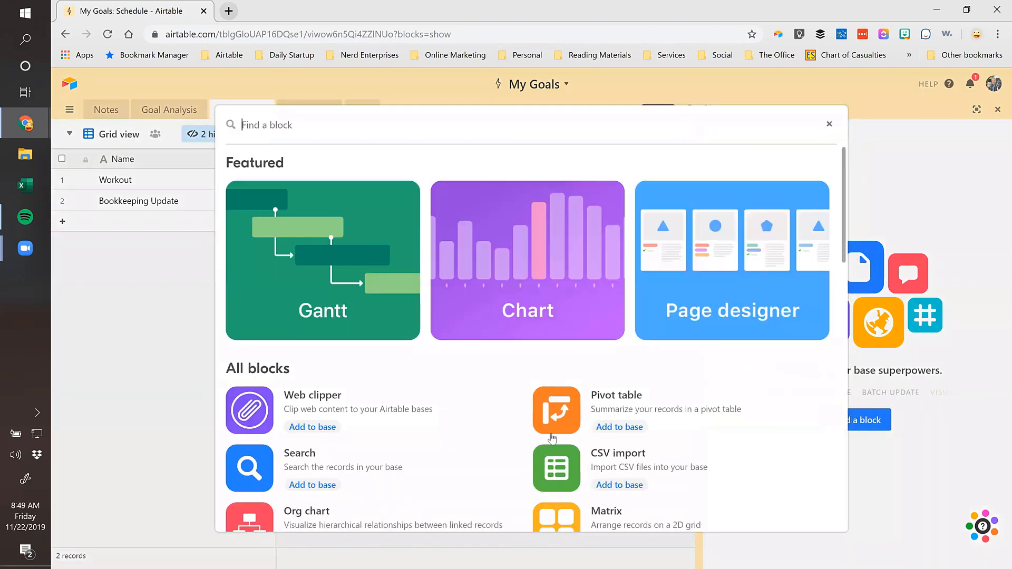
pyautogui.scroll(-8, 425, 434)
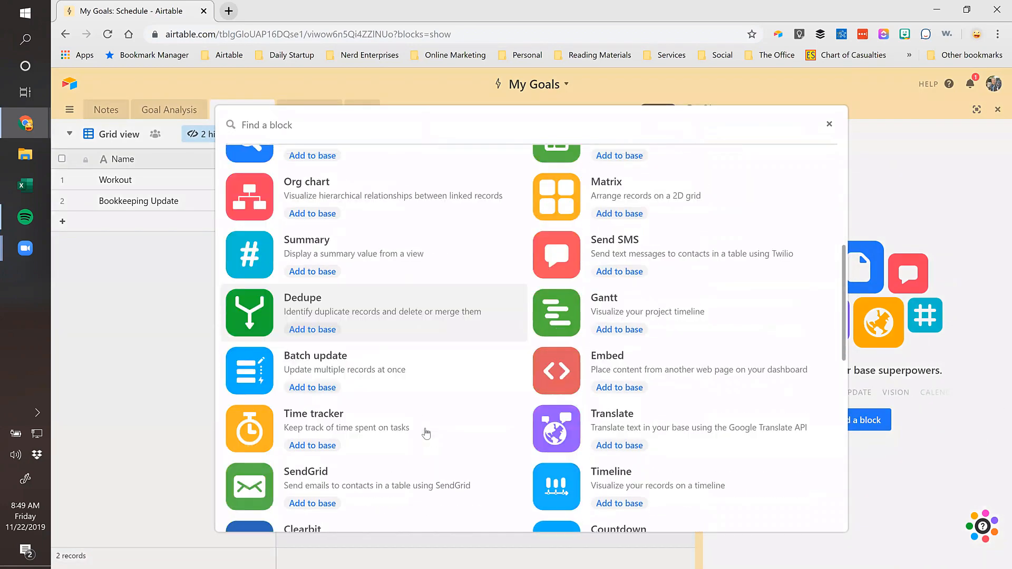
pyautogui.scroll(-6, 426, 433)
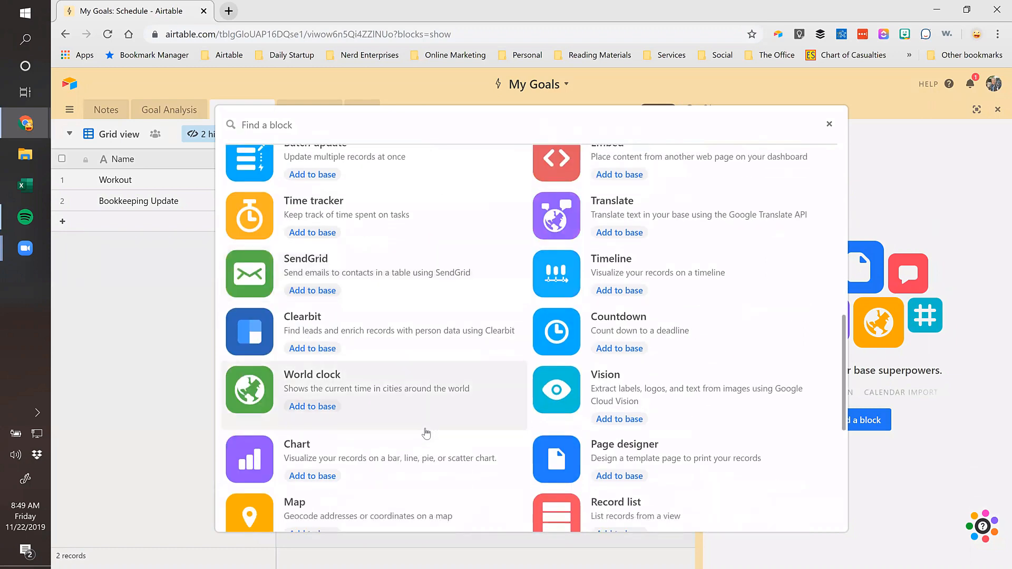
pyautogui.scroll(-3, 425, 434)
pyautogui.scroll(15, 427, 437)
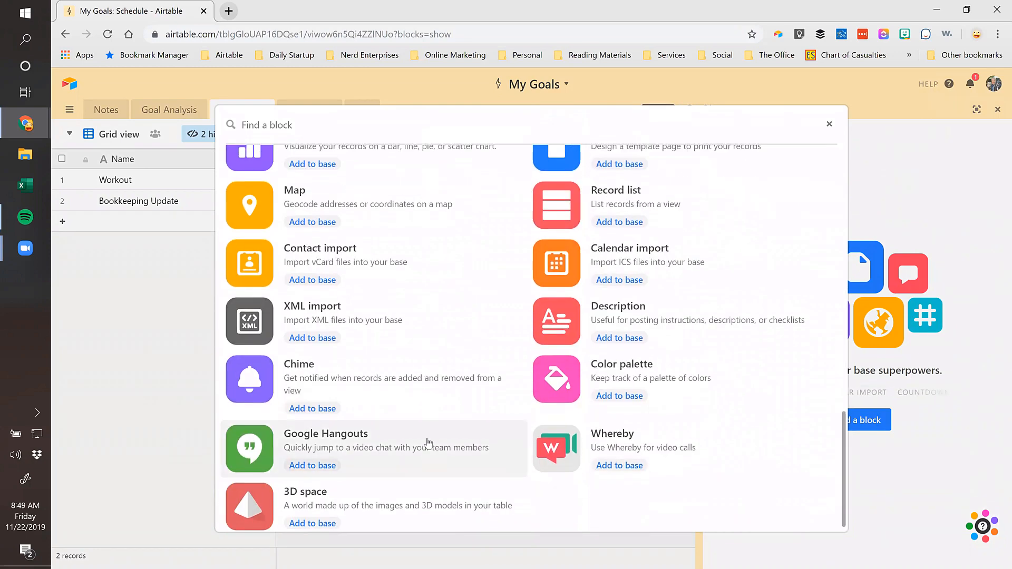
pyautogui.write('sum')
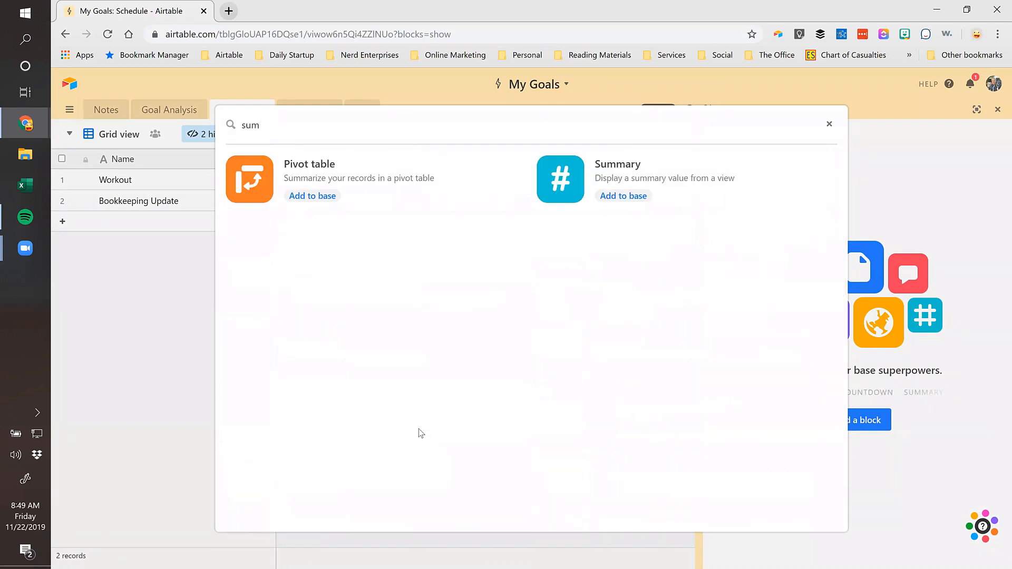
pyautogui.click(618, 180)
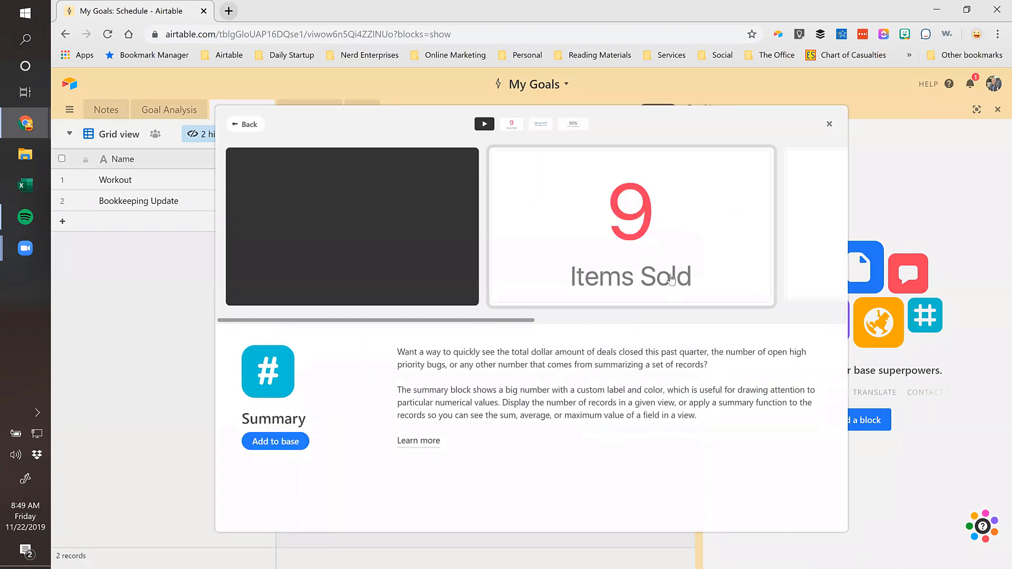
pyautogui.click(275, 442)
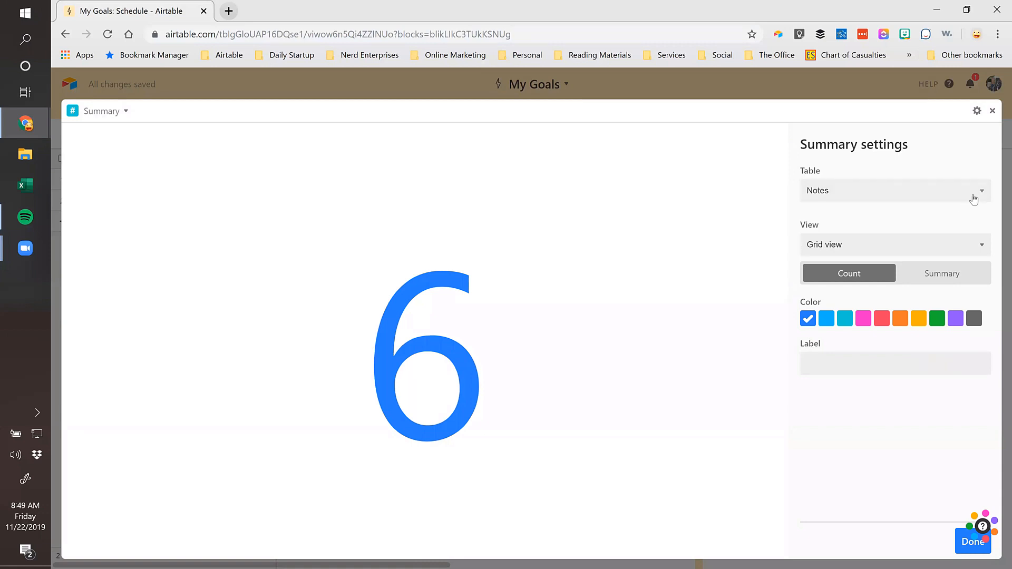
# Set the Summary block's source to the Goal Analysis table's Grid view and close its settings
pyautogui.click(973, 198)
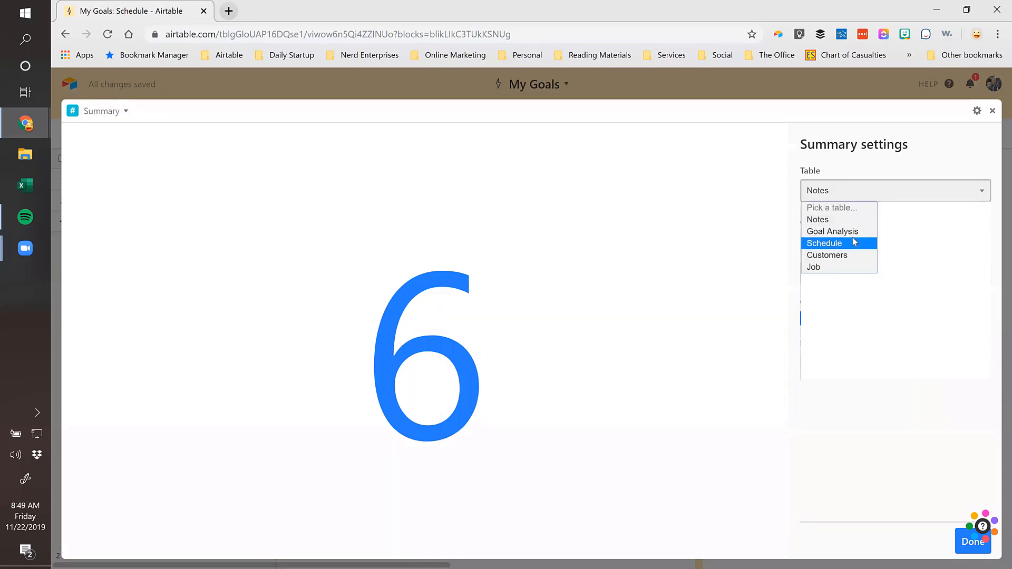
pyautogui.click(830, 231)
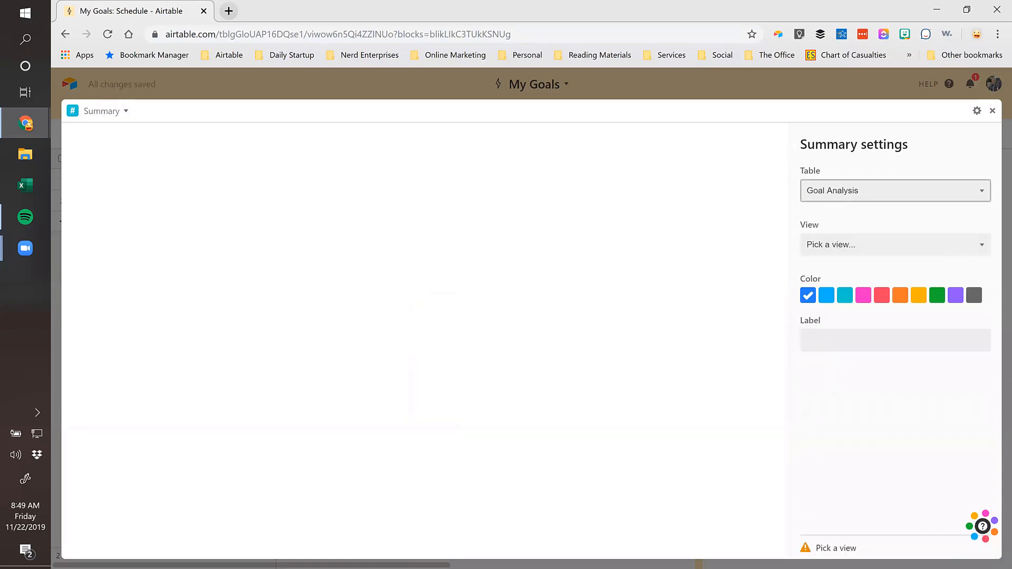
pyautogui.click(977, 246)
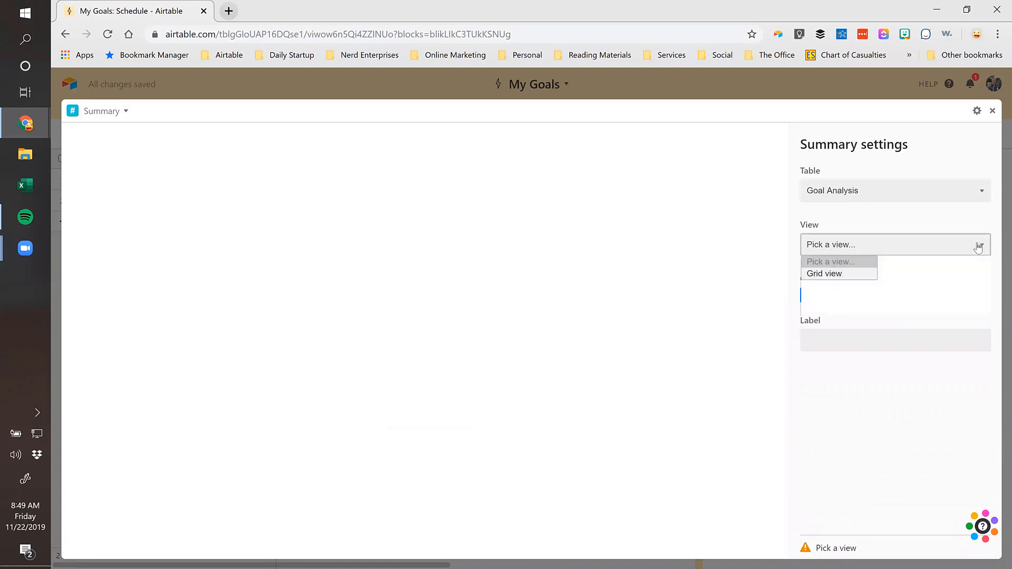
pyautogui.click(828, 274)
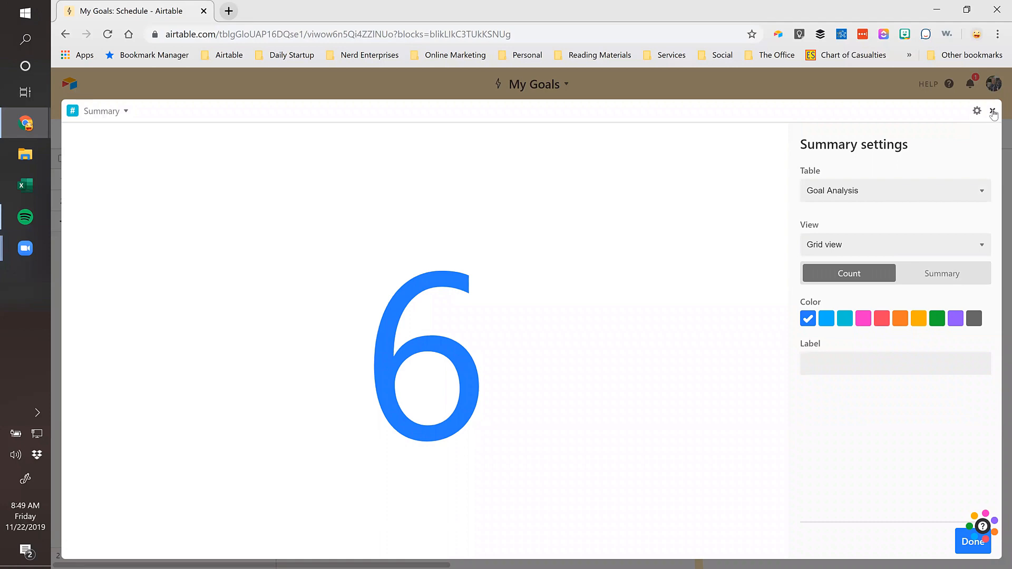
pyautogui.click(993, 111)
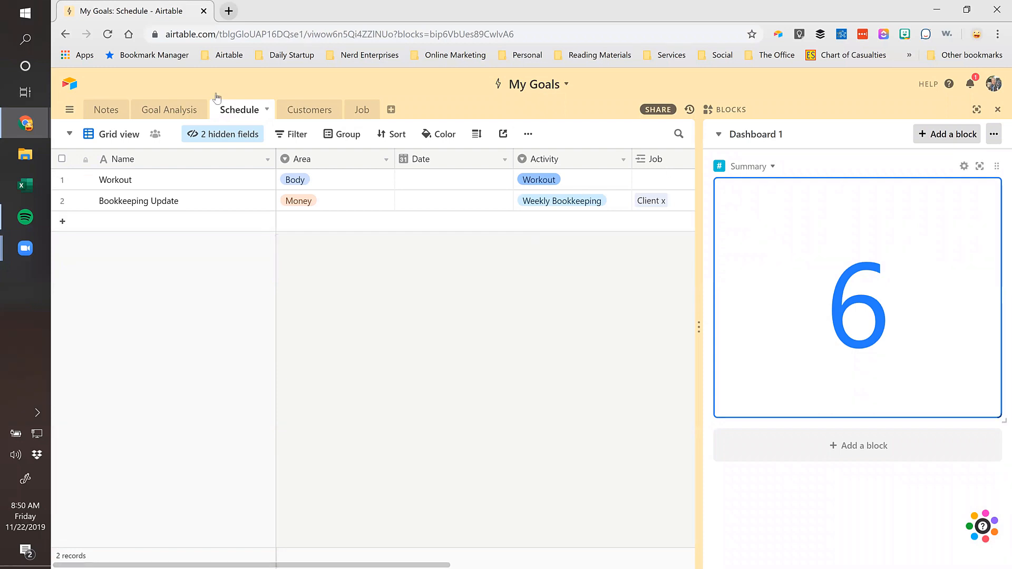
# In the Goal Analysis table, switch the Summary block from Count to Summary of The Goal field and check the available summary types
pyautogui.click(175, 111)
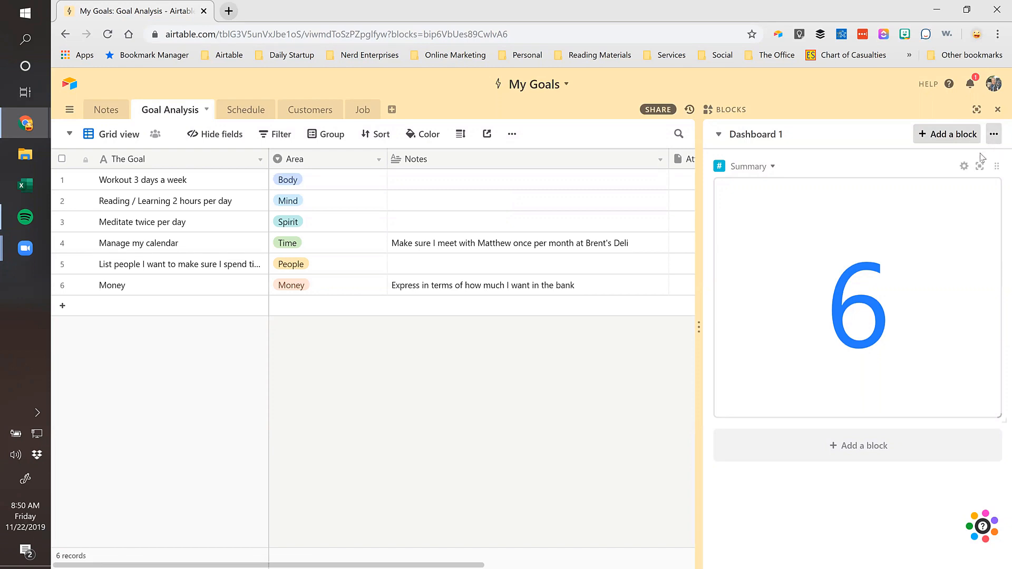
pyautogui.click(963, 167)
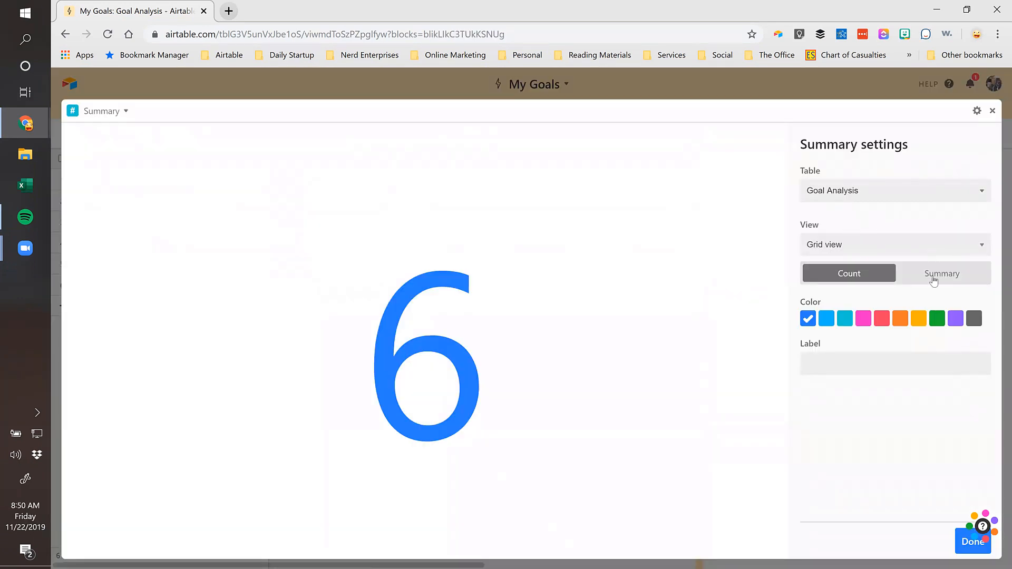
pyautogui.click(942, 277)
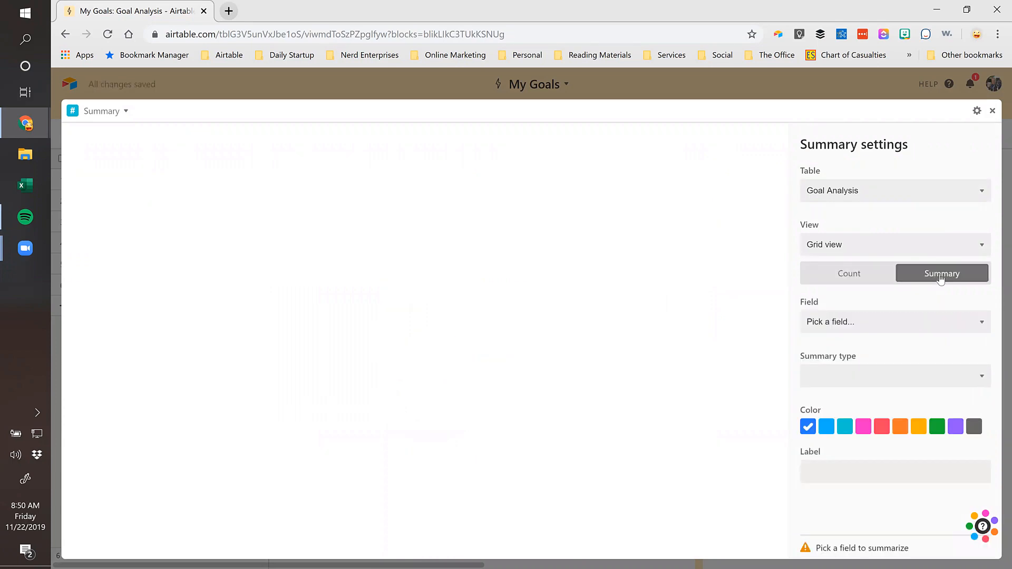
pyautogui.click(980, 322)
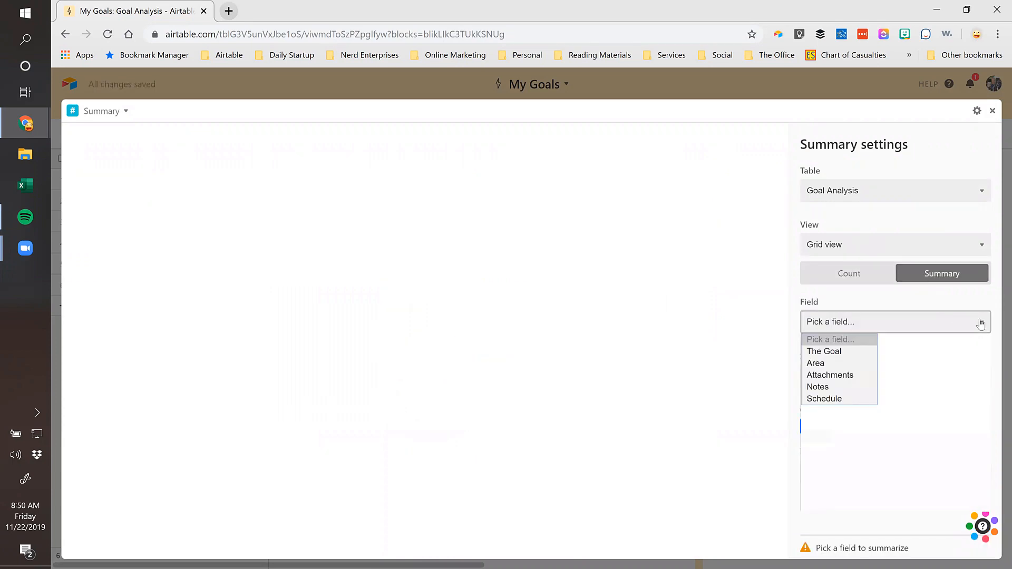
pyautogui.click(835, 356)
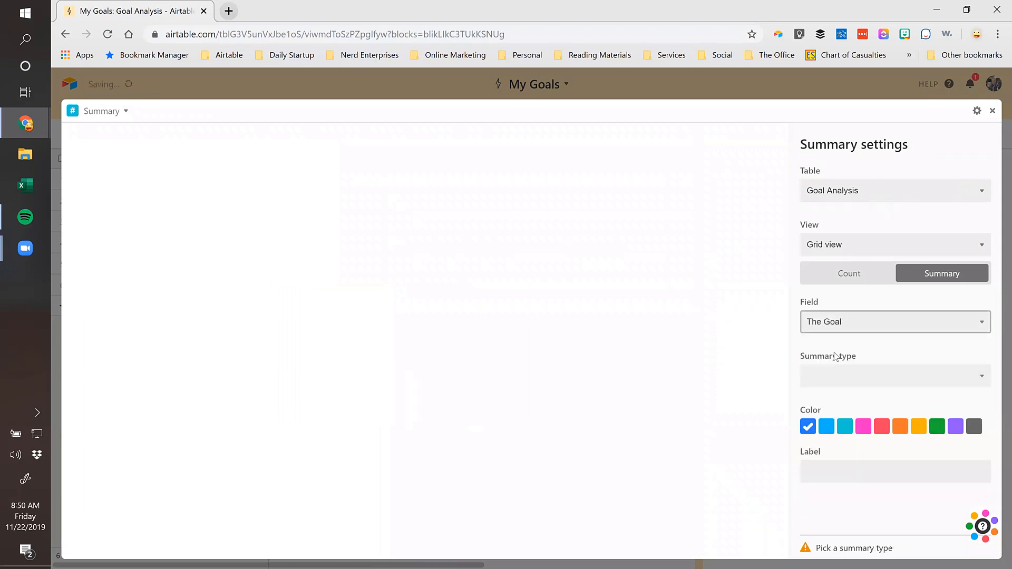
pyautogui.click(980, 378)
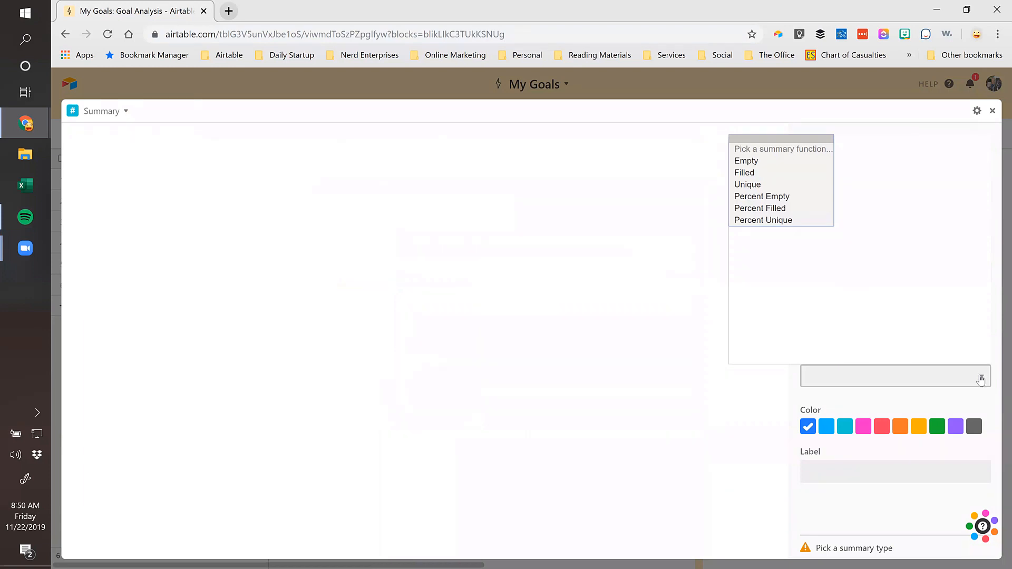
pyautogui.click(980, 379)
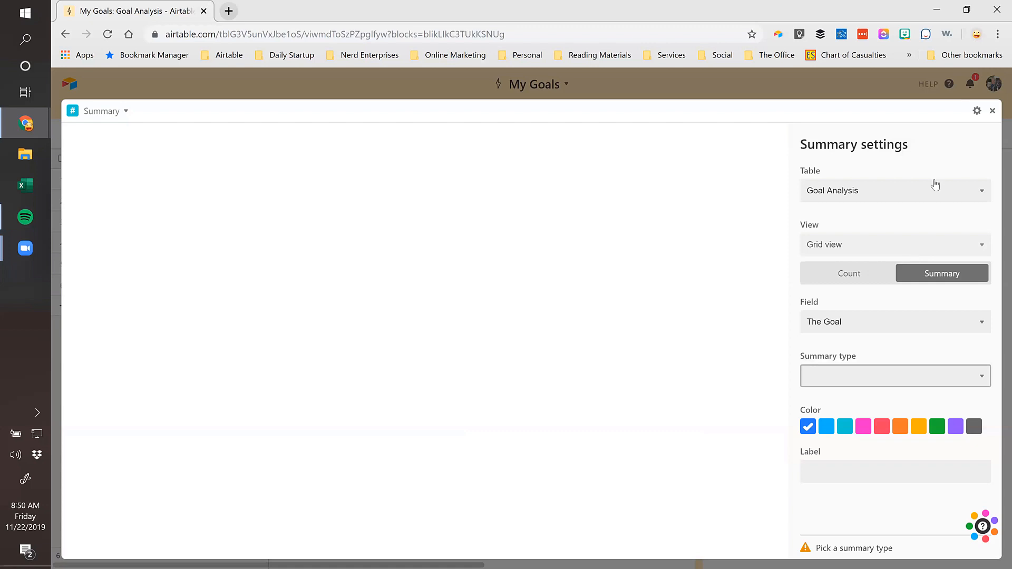
pyautogui.click(988, 325)
pyautogui.click(988, 326)
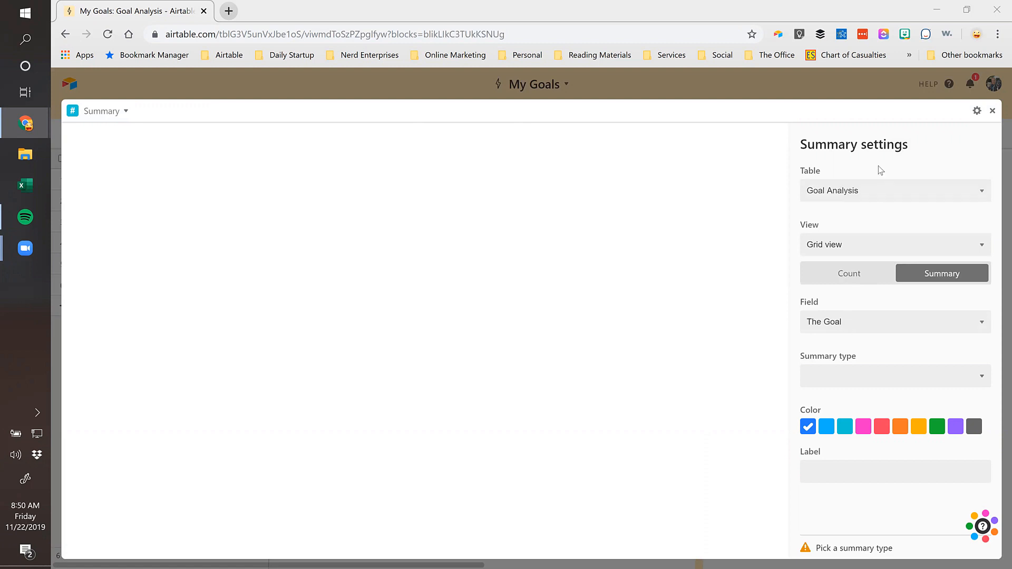
pyautogui.click(993, 111)
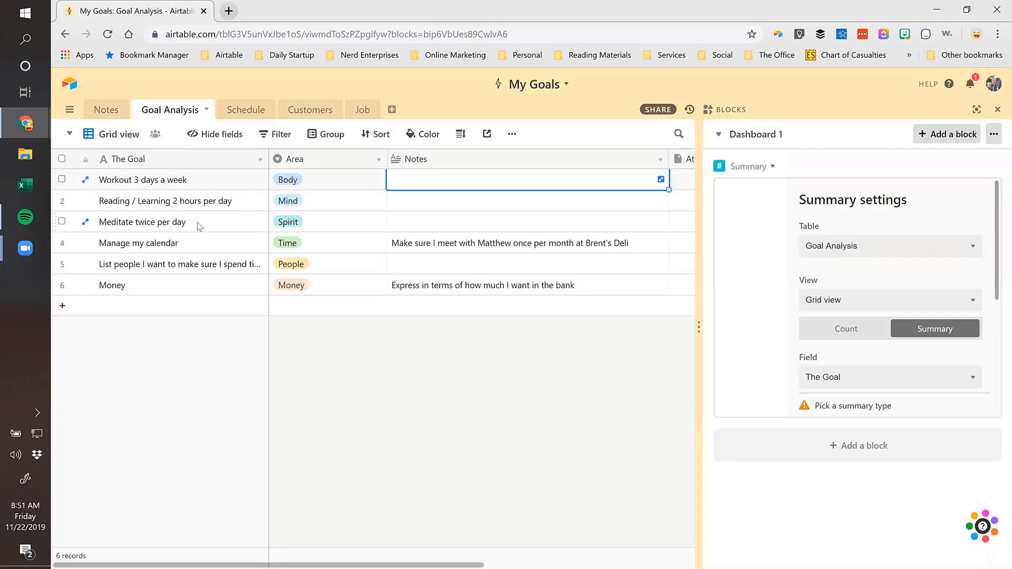
# Insert a single line text field named Quantity before the Area field in Goal Analysis
pyautogui.rightClick(292, 162)
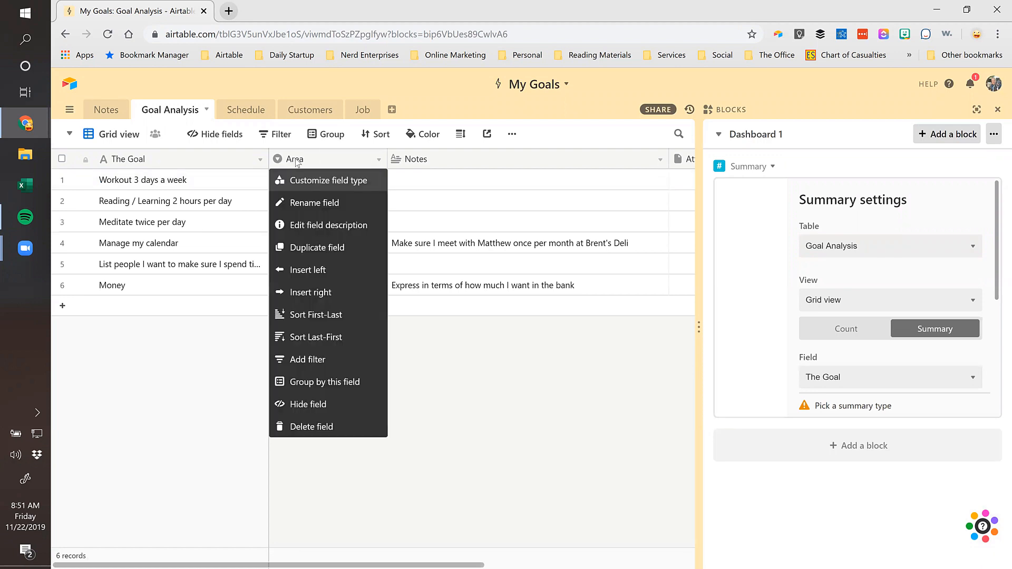
pyautogui.click(310, 271)
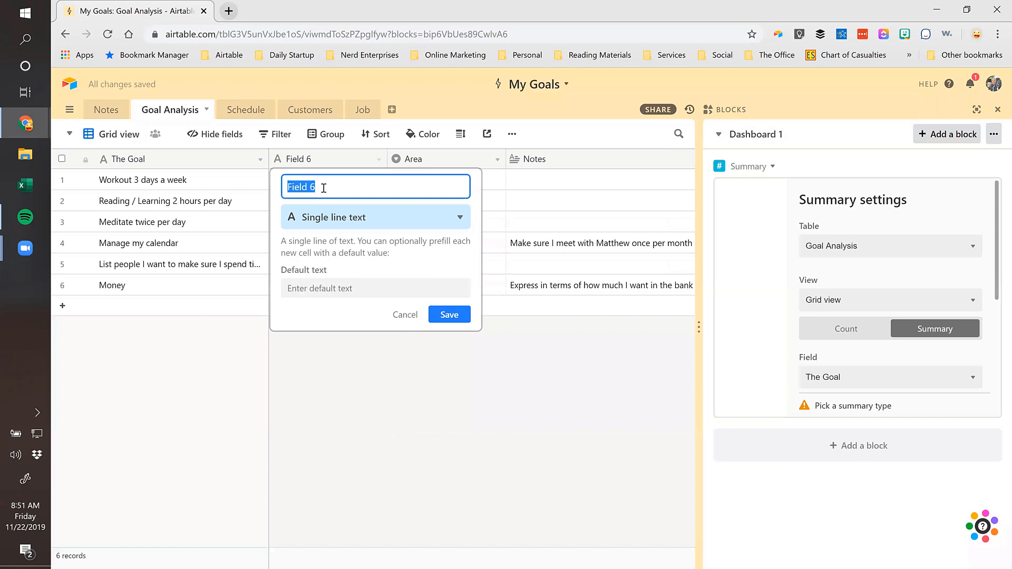
pyautogui.write('Quantity')
pyautogui.press('Return')
# Change the Quantity field's type to Number with Decimal (1.0) format and select the Quantity cell of Workout 3 days a week
pyautogui.doubleClick(323, 160)
pyautogui.click(320, 219)
pyautogui.write('num')
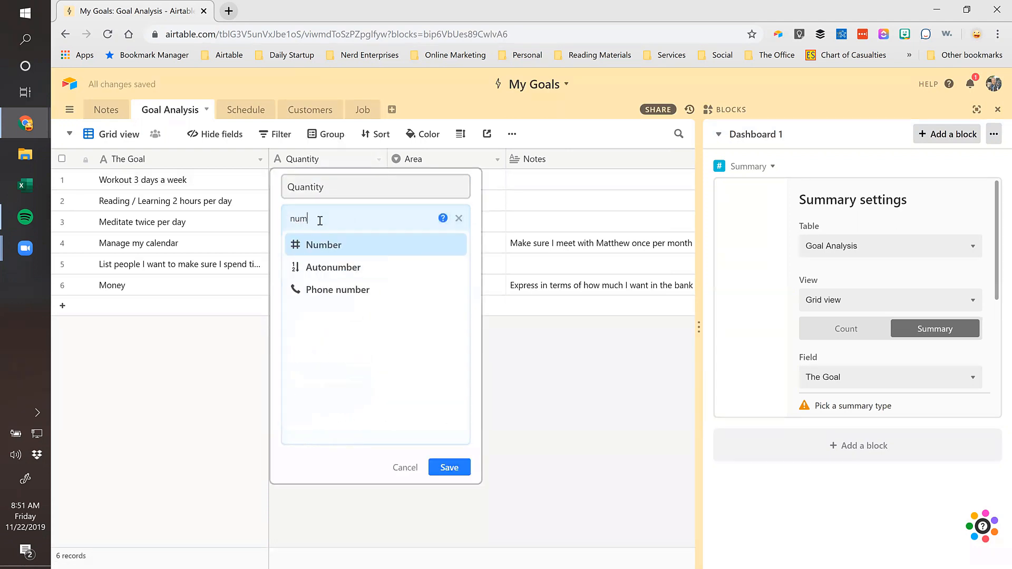
pyautogui.click(323, 245)
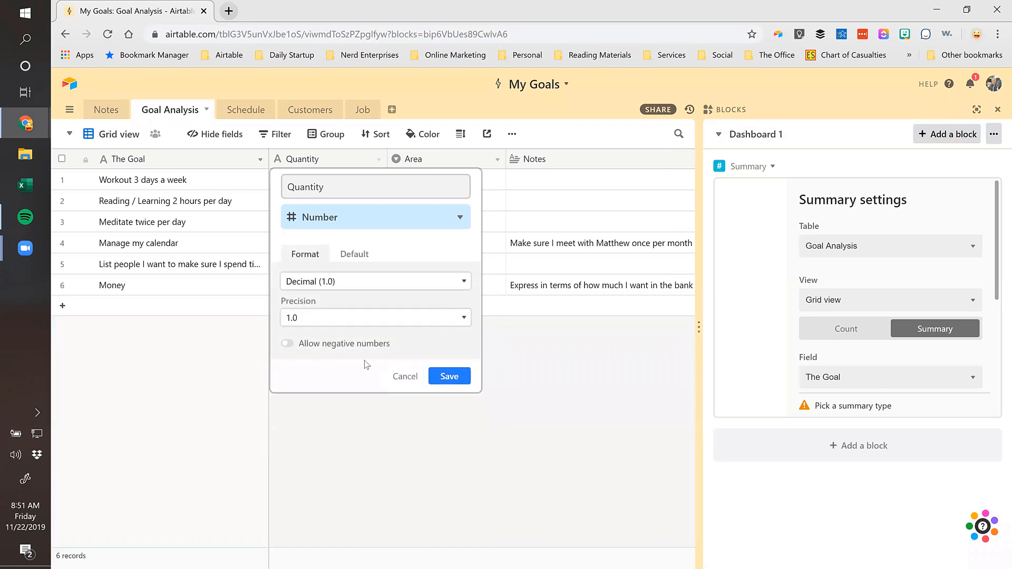
pyautogui.click(449, 376)
pyautogui.click(315, 183)
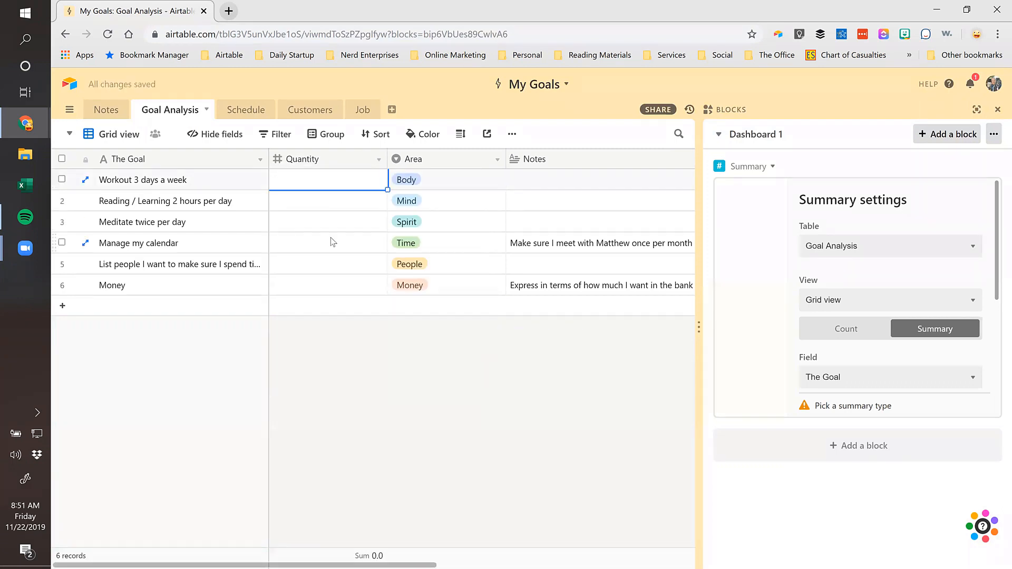
# Fill in the Quantity values 3, 2, 2, 1 and 5 for the first five goals in Goal Analysis
pyautogui.write('3')
pyautogui.press('Return')
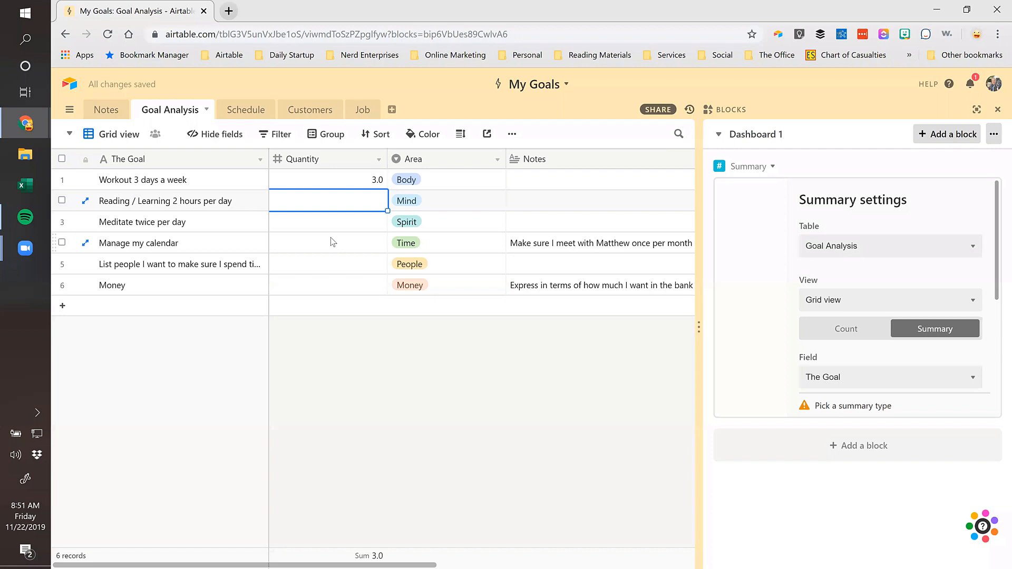
pyautogui.write('2')
pyautogui.press('Return')
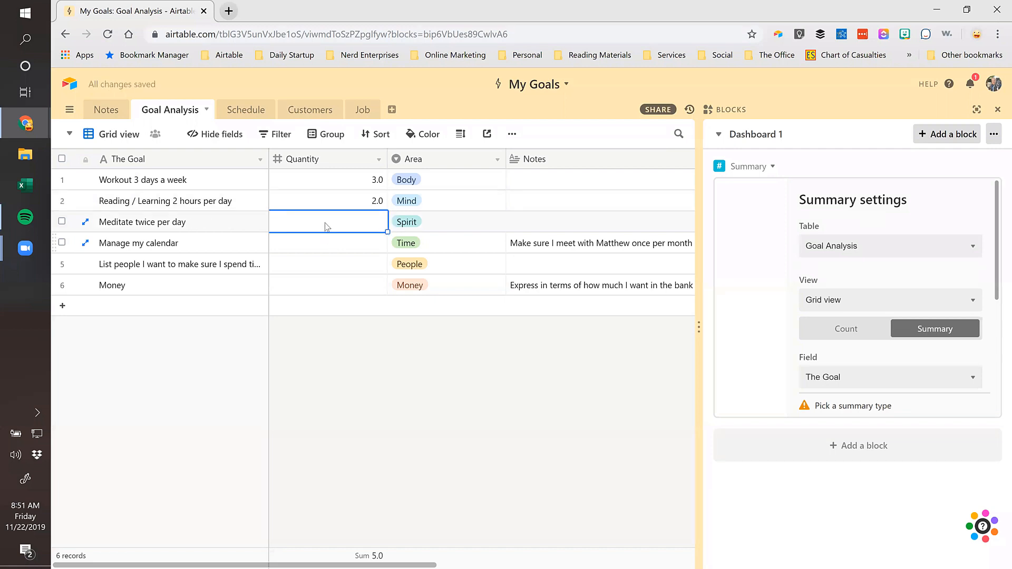
pyautogui.write('2')
pyautogui.press('Return')
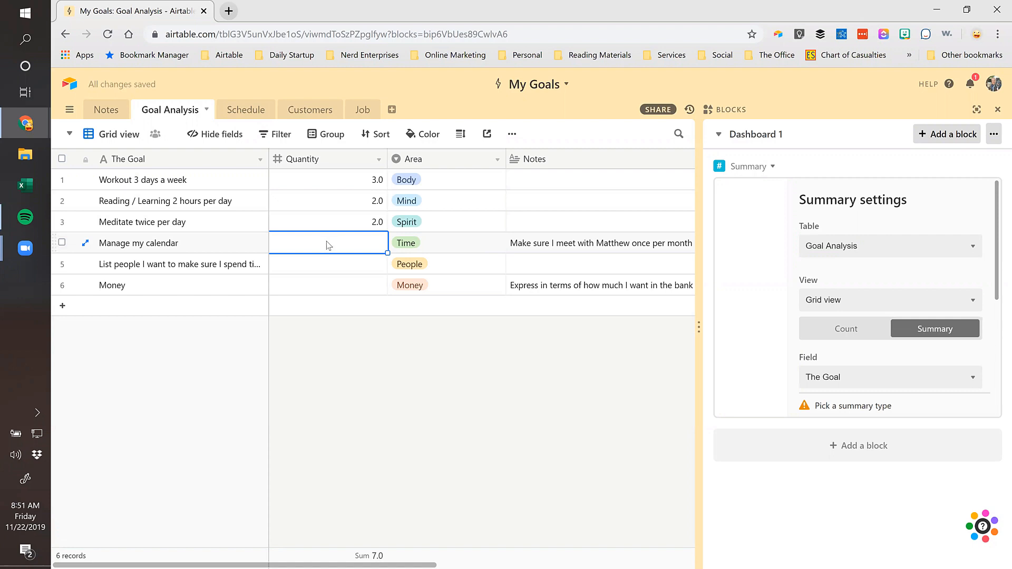
pyautogui.write('1')
pyautogui.press('Return')
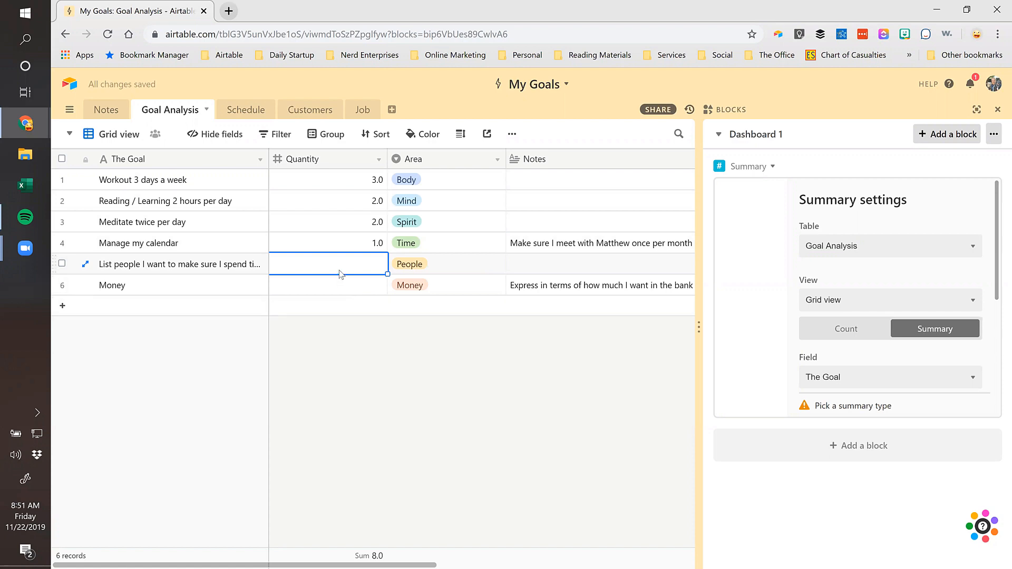
pyautogui.write('5')
pyautogui.press('Return')
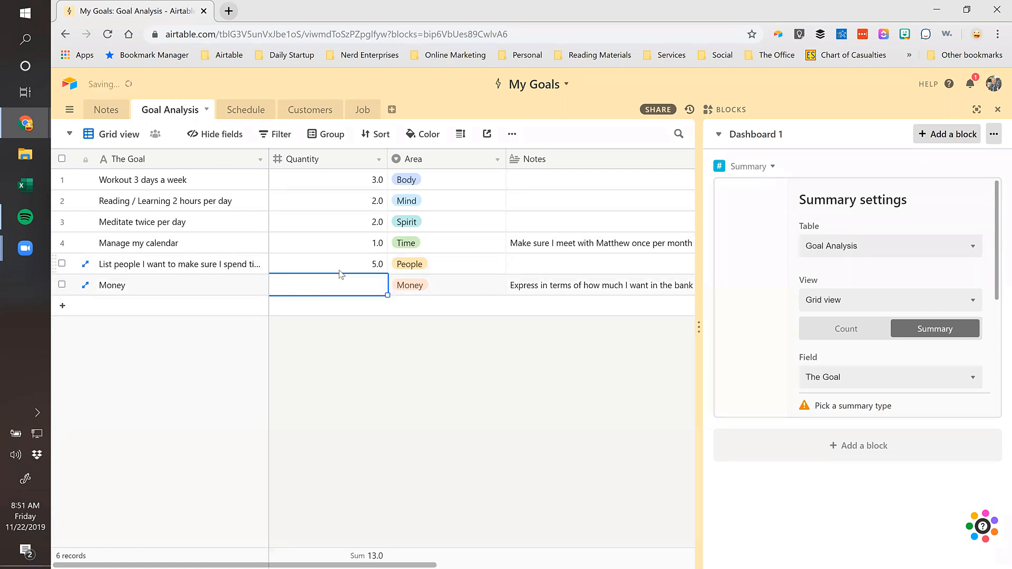
# Add the note "5 Hours per week" to the goal about listing people to spend time with
pyautogui.press('Up')
pyautogui.press('Right')
pyautogui.press('Right')
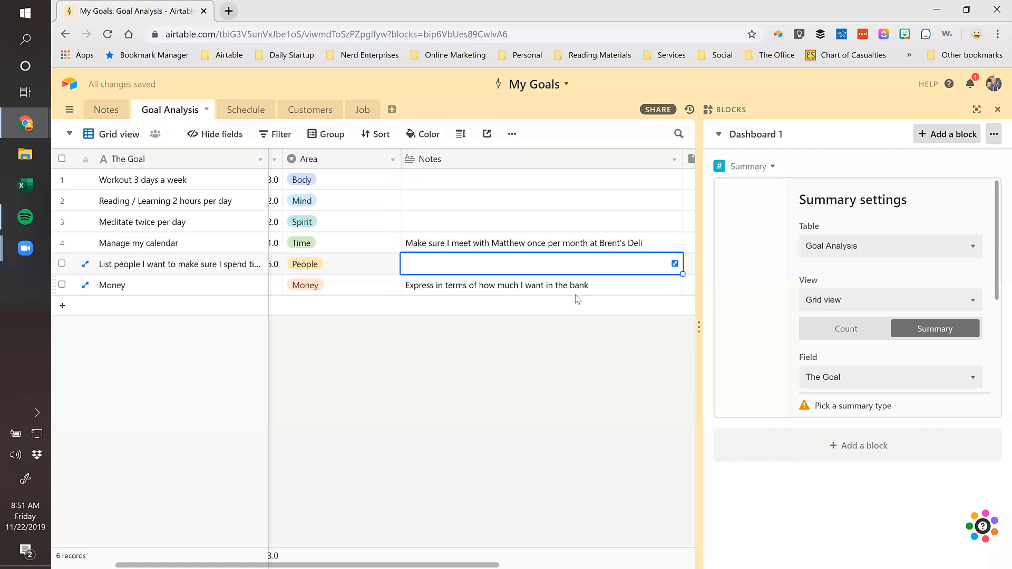
pyautogui.write('5 Hours per')
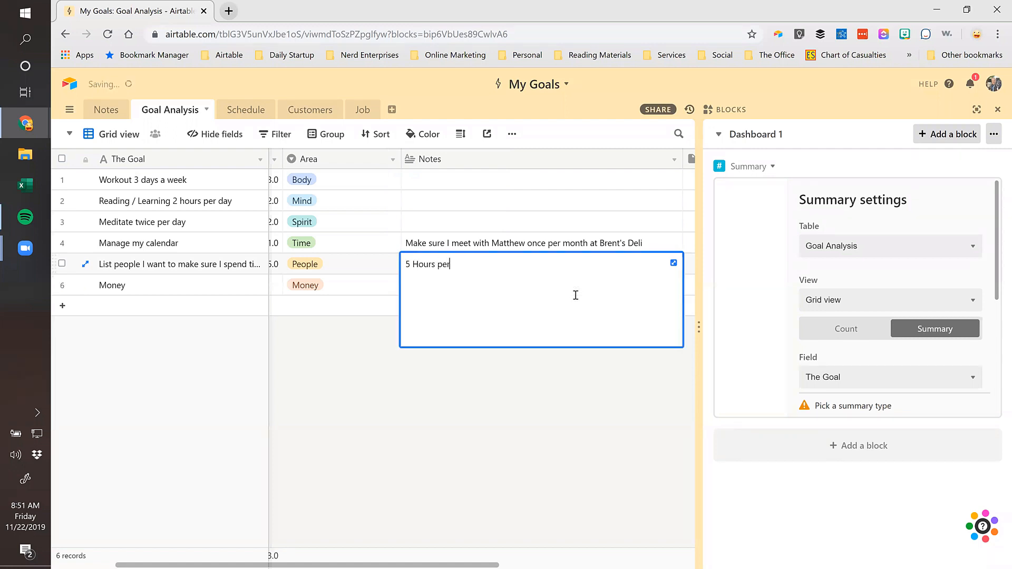
pyautogui.press('Escape')
pyautogui.press('Left')
pyautogui.press('Left')
pyautogui.press('Left')
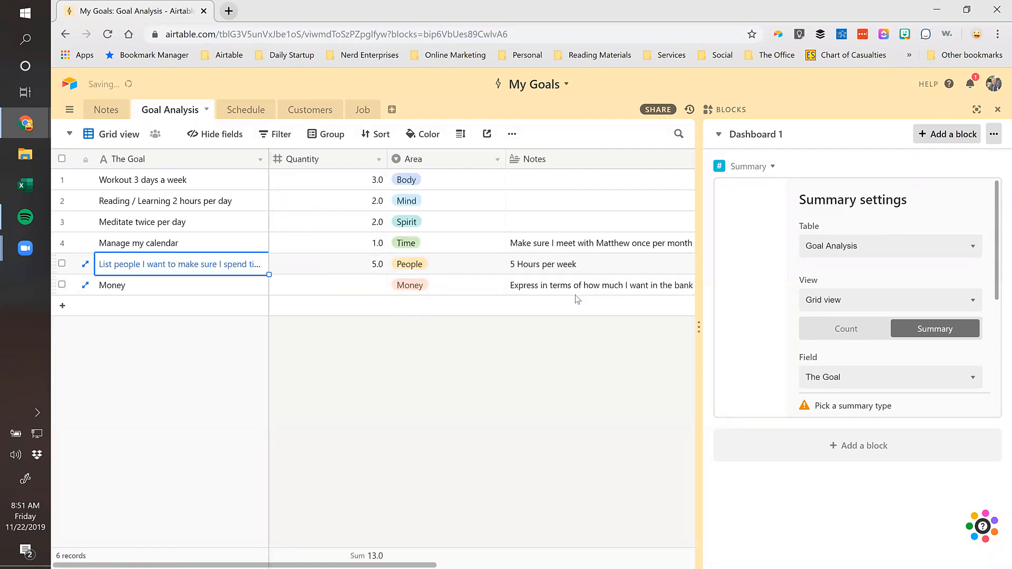
# Set the Money goal's Quantity to 40
pyautogui.click(348, 294)
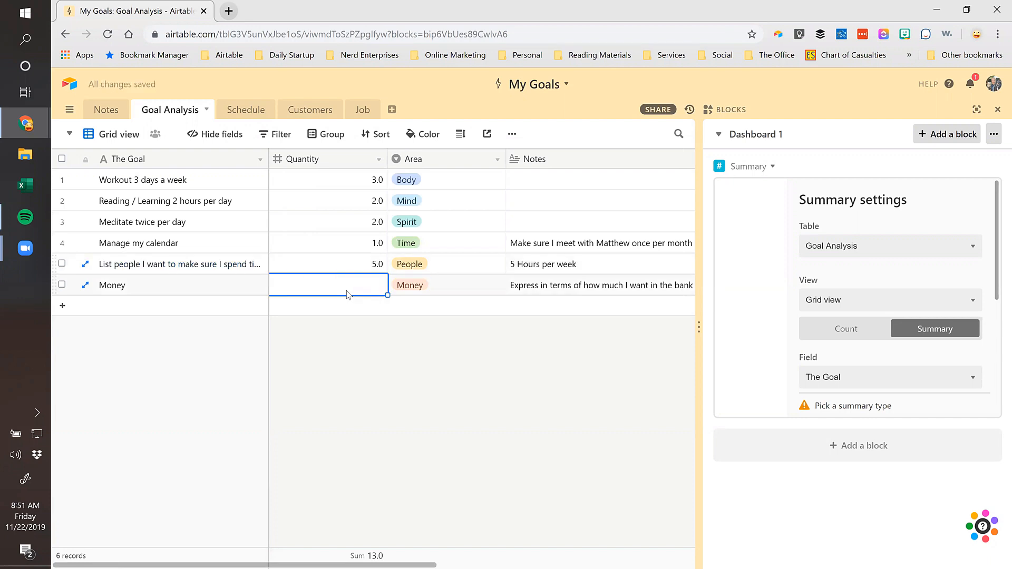
pyautogui.write('40')
pyautogui.press('Tab')
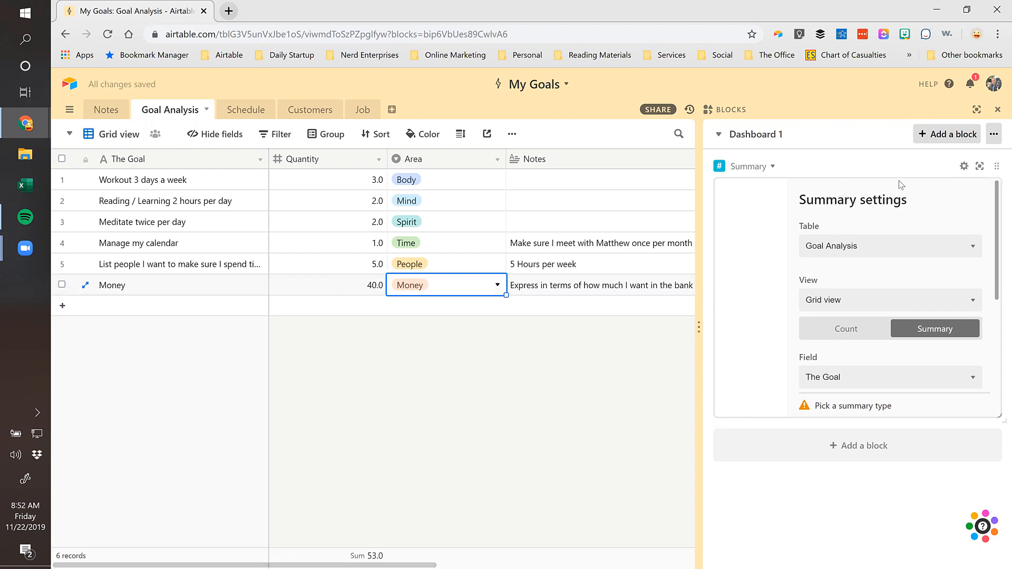
# Set the Summary block's field to Quantity with Sum as the summary type and review its settings
pyautogui.scroll(-1, 868, 306)
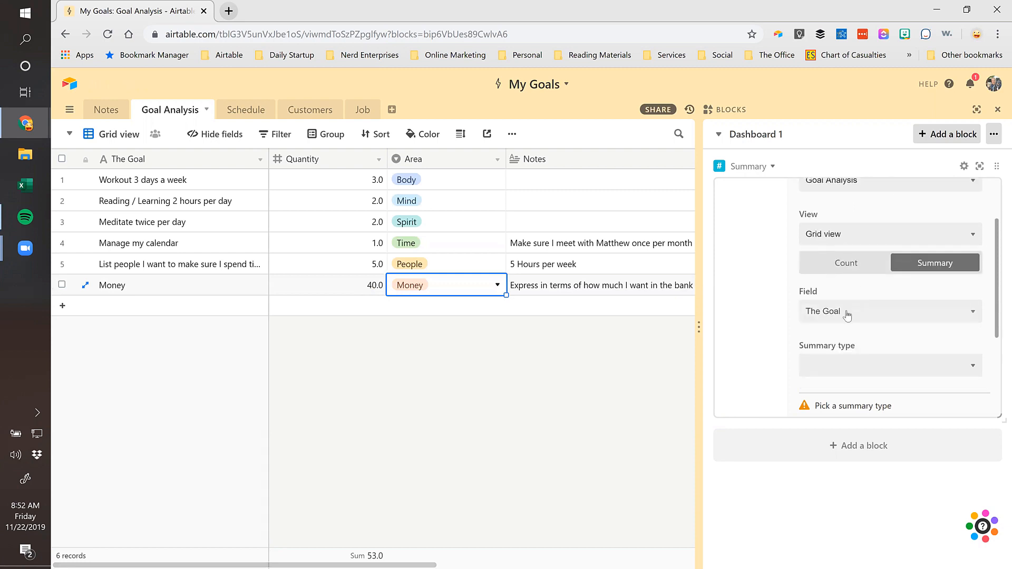
pyautogui.click(844, 313)
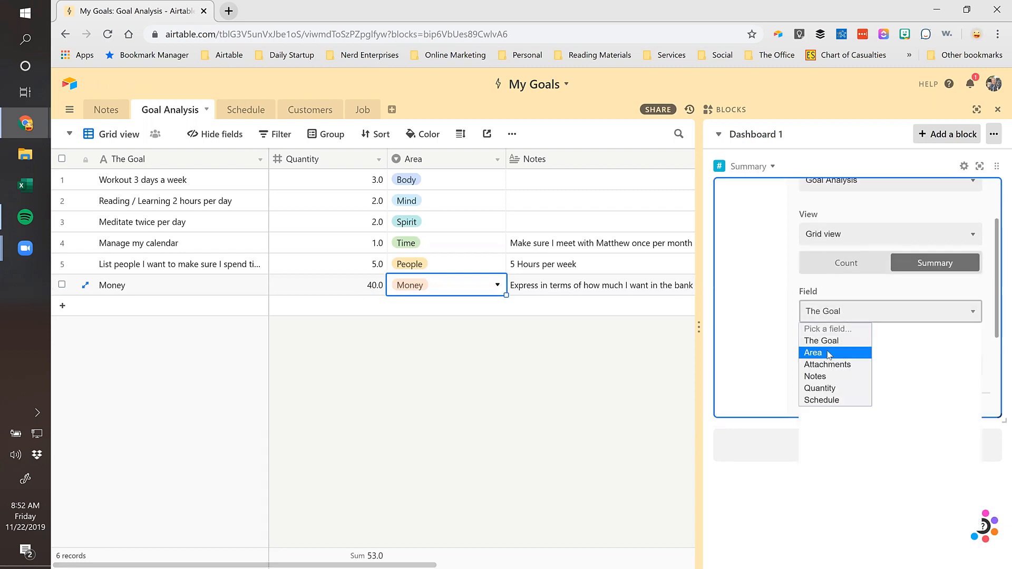
pyautogui.click(827, 393)
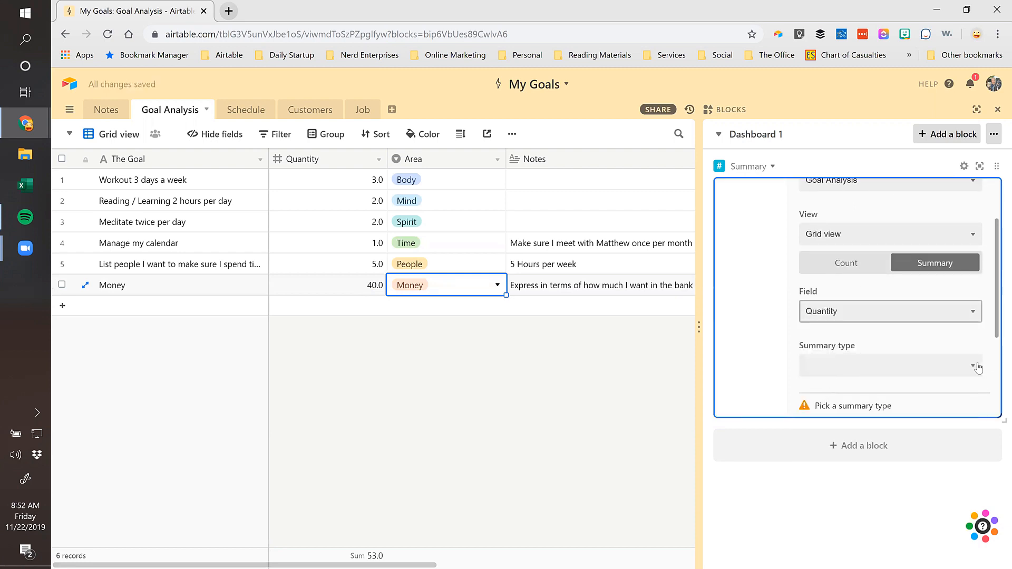
pyautogui.click(974, 366)
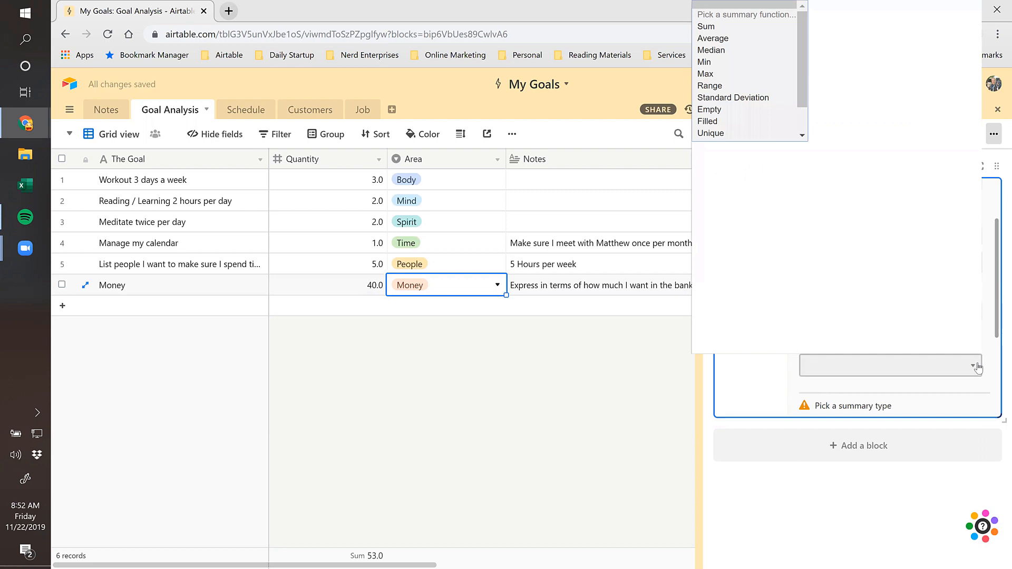
pyautogui.click(710, 26)
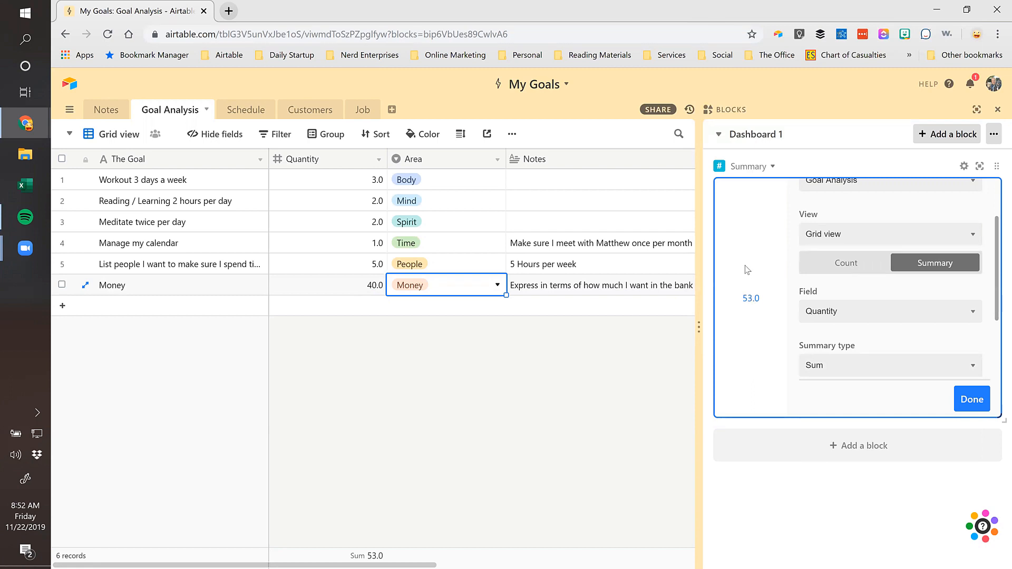
pyautogui.scroll(-2, 802, 339)
pyautogui.scroll(3, 802, 339)
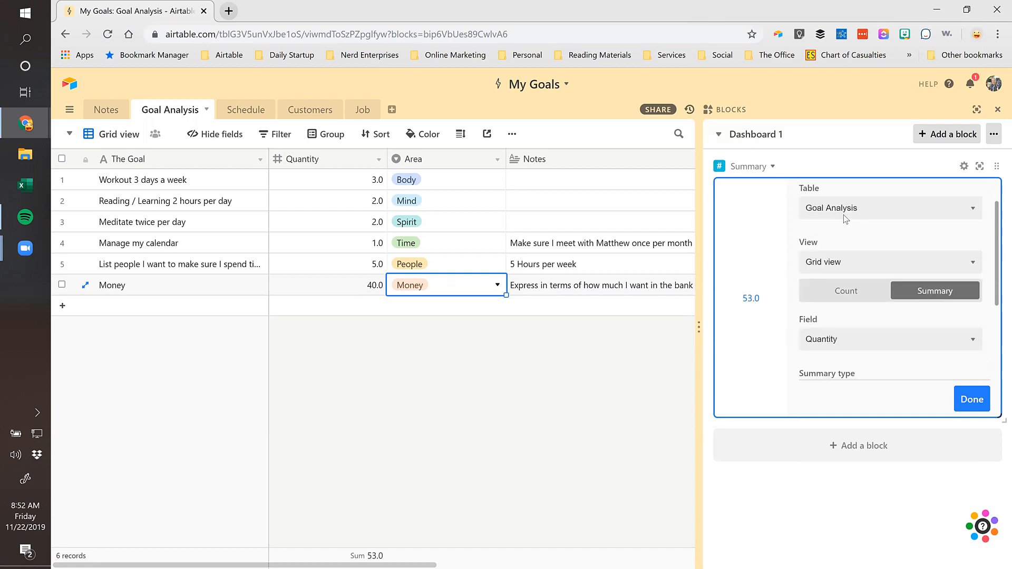
# Delete the Summary block from Dashboard 1
pyautogui.moveTo(779, 162)
pyautogui.click(995, 135)
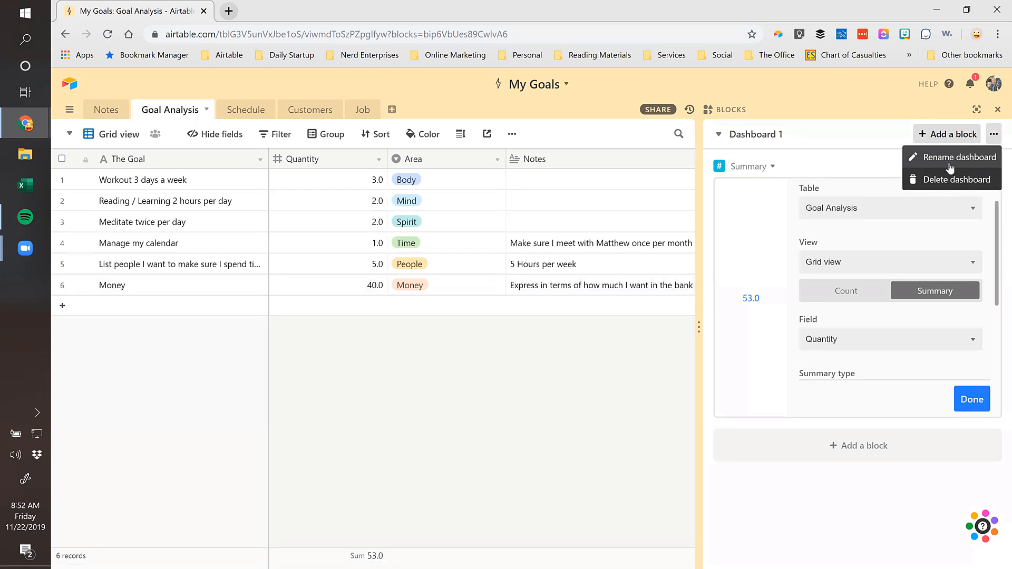
pyautogui.click(768, 168)
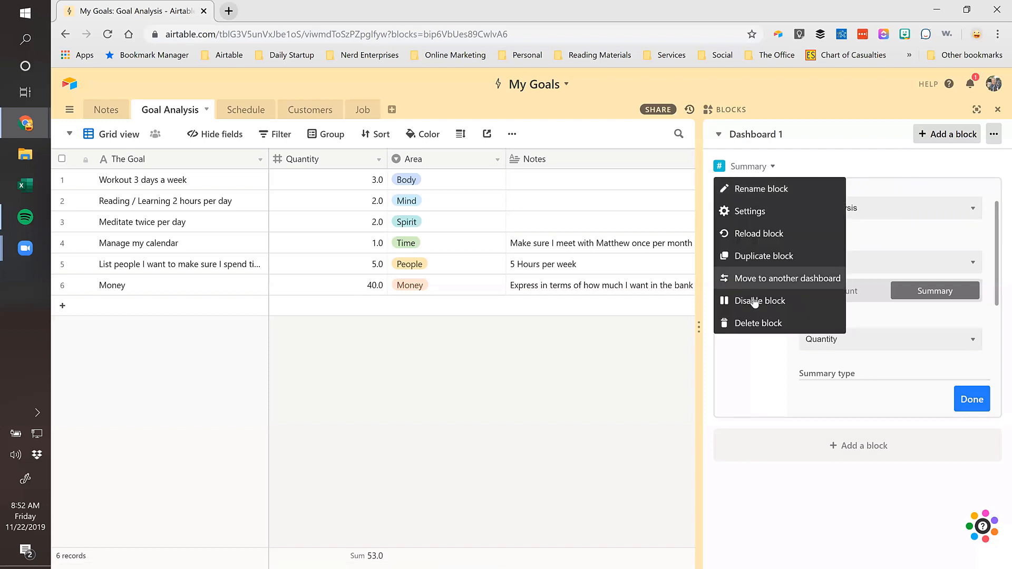
pyautogui.click(754, 323)
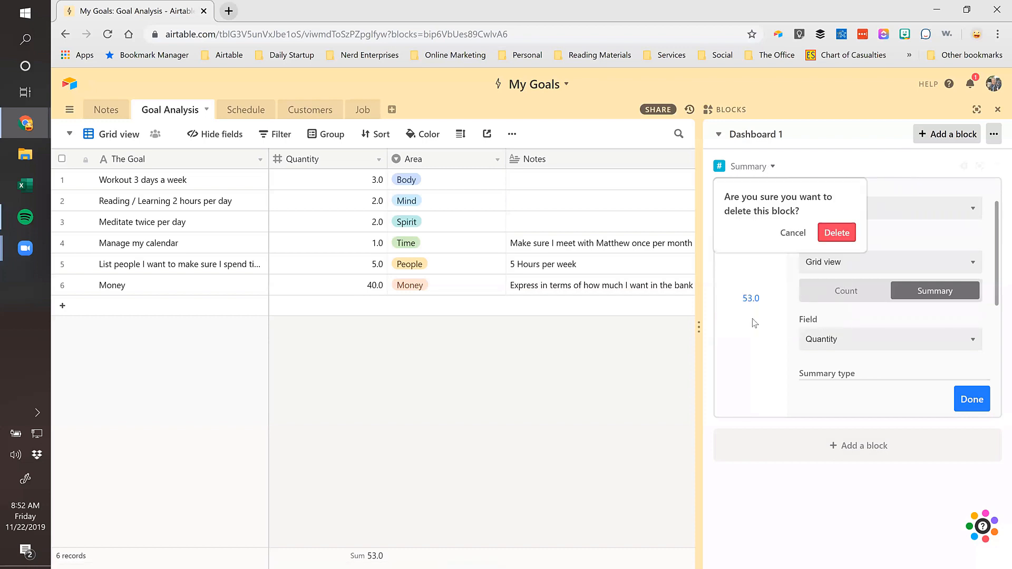
pyautogui.click(837, 234)
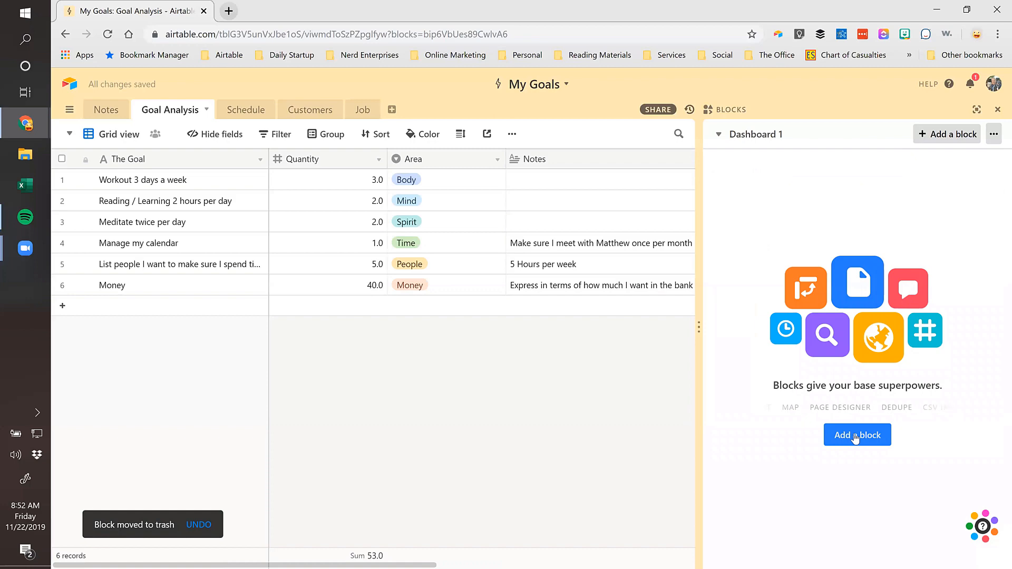
# Add a Pivot table block to the base
pyautogui.click(856, 437)
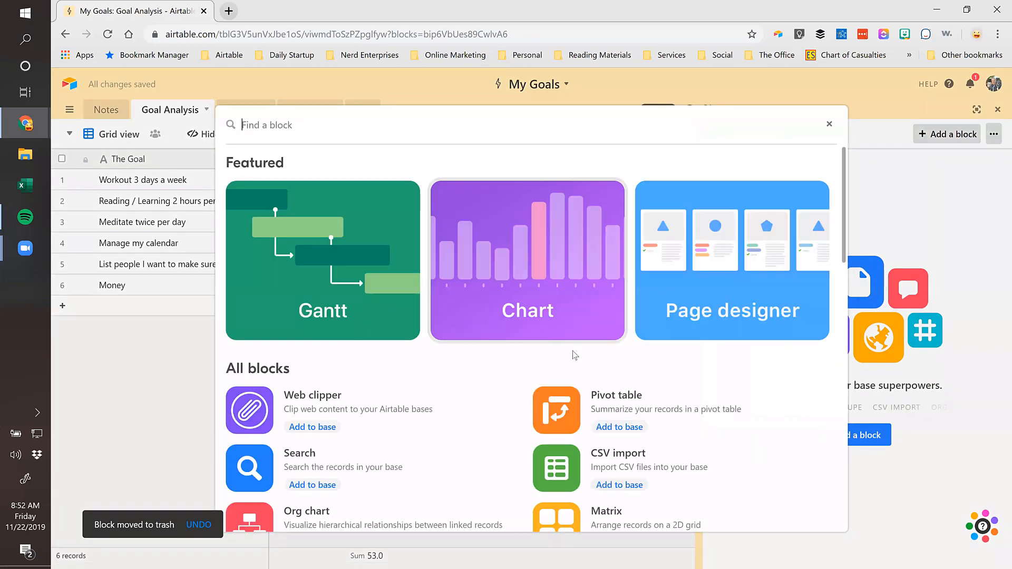
pyautogui.click(564, 404)
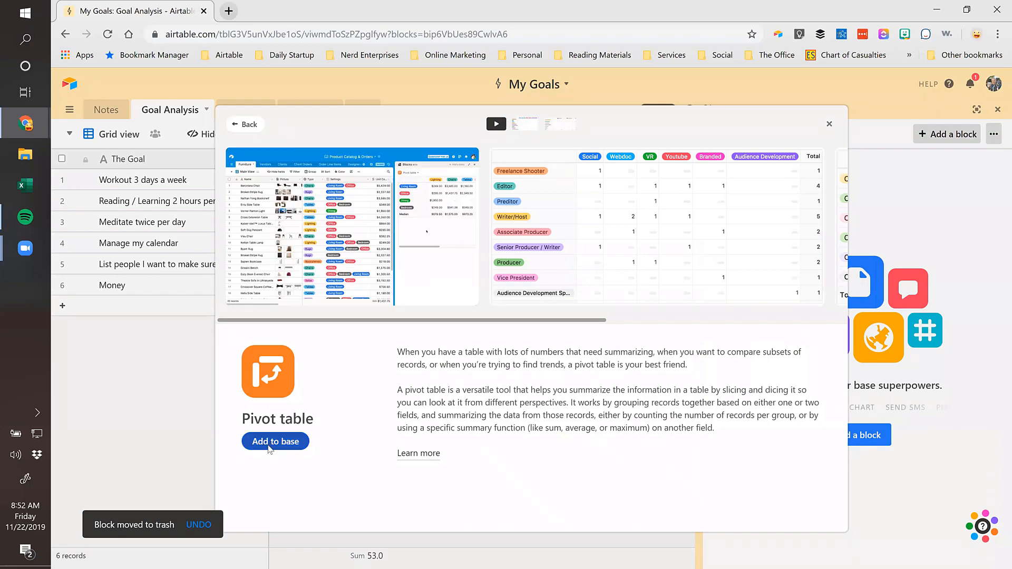
pyautogui.click(269, 442)
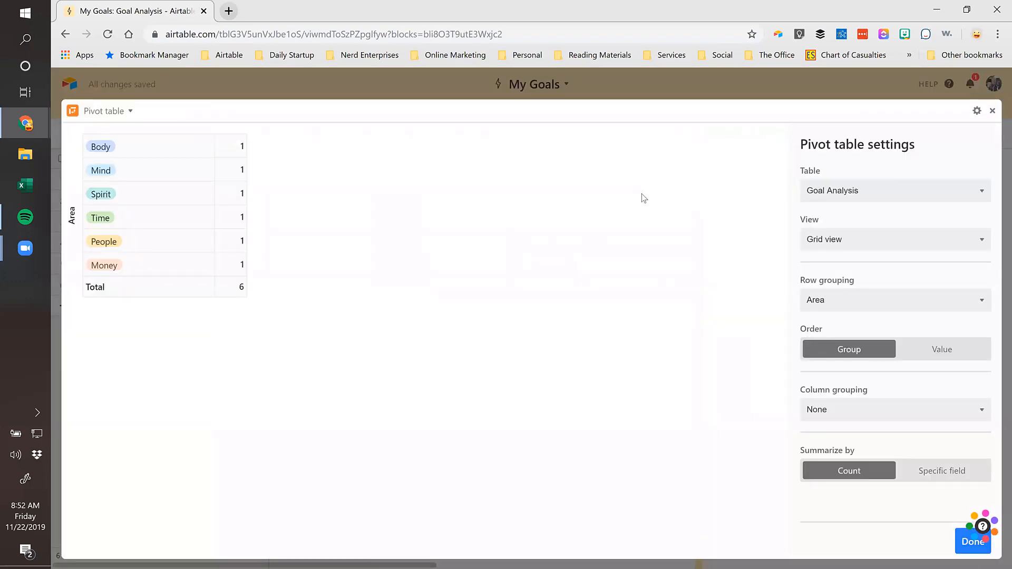
# Keep Goal Analysis as the pivot table's source, grouping rows by The Goal and columns by Area
pyautogui.click(866, 191)
pyautogui.click(867, 191)
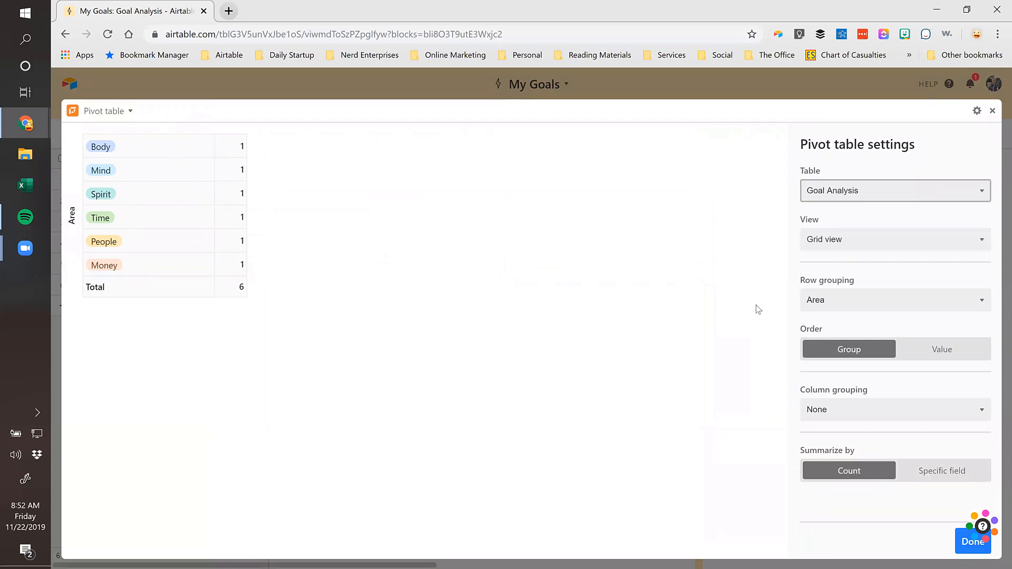
pyautogui.click(848, 301)
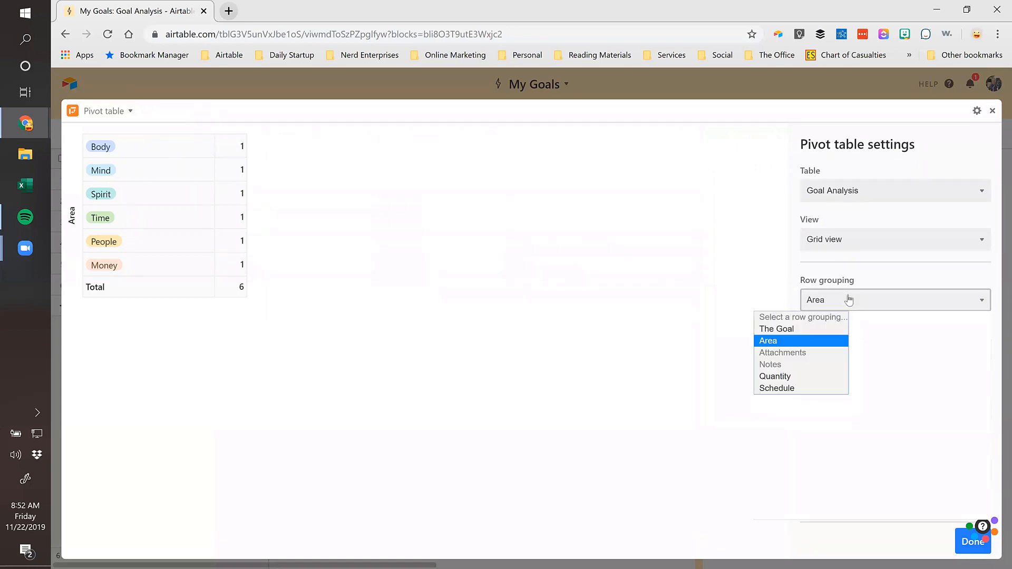
pyautogui.click(794, 330)
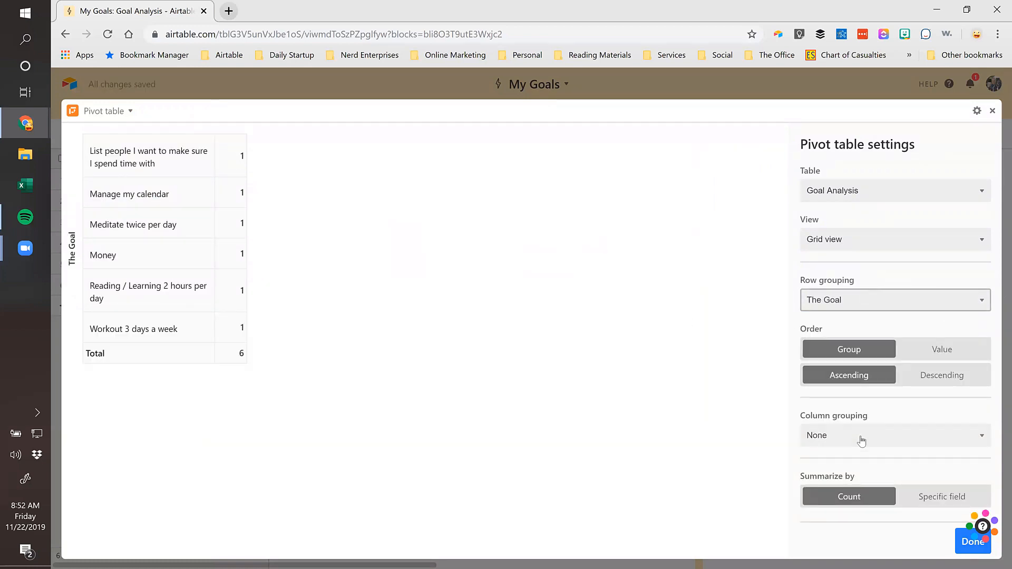
pyautogui.click(938, 439)
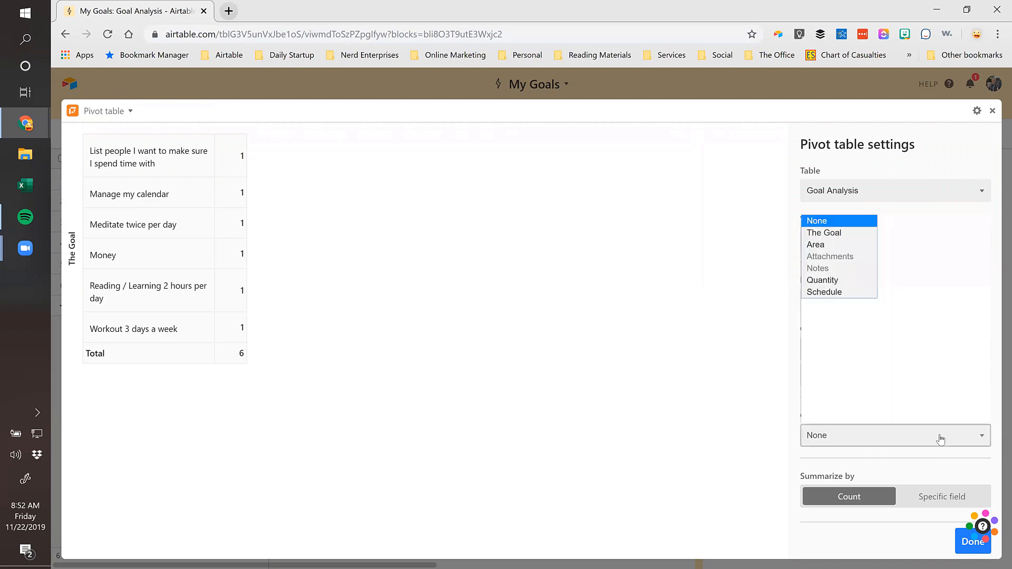
pyautogui.click(822, 245)
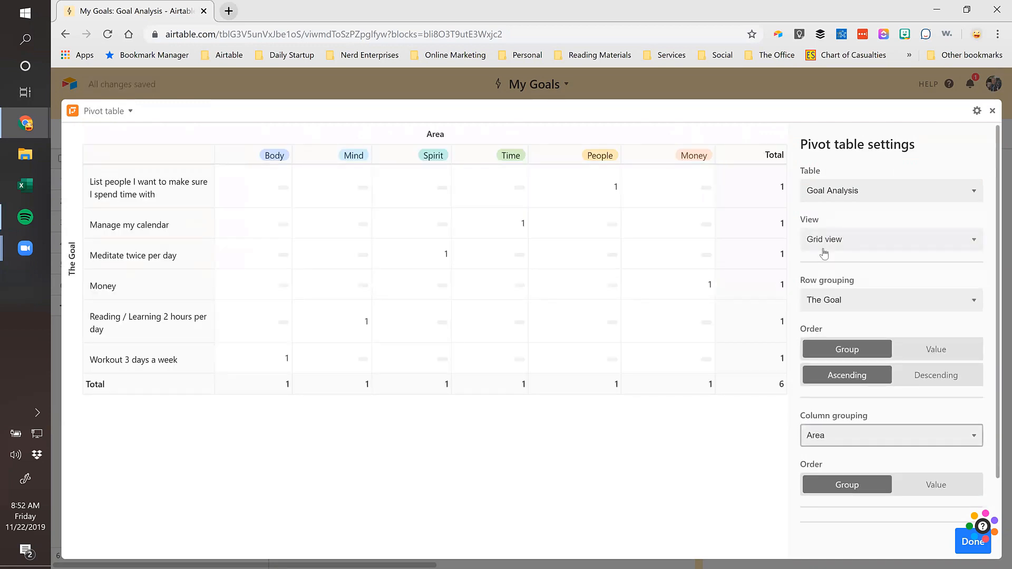
# Summarize the pivot table by the Quantity field using Sum and close the enlarged block
pyautogui.scroll(-1, 875, 382)
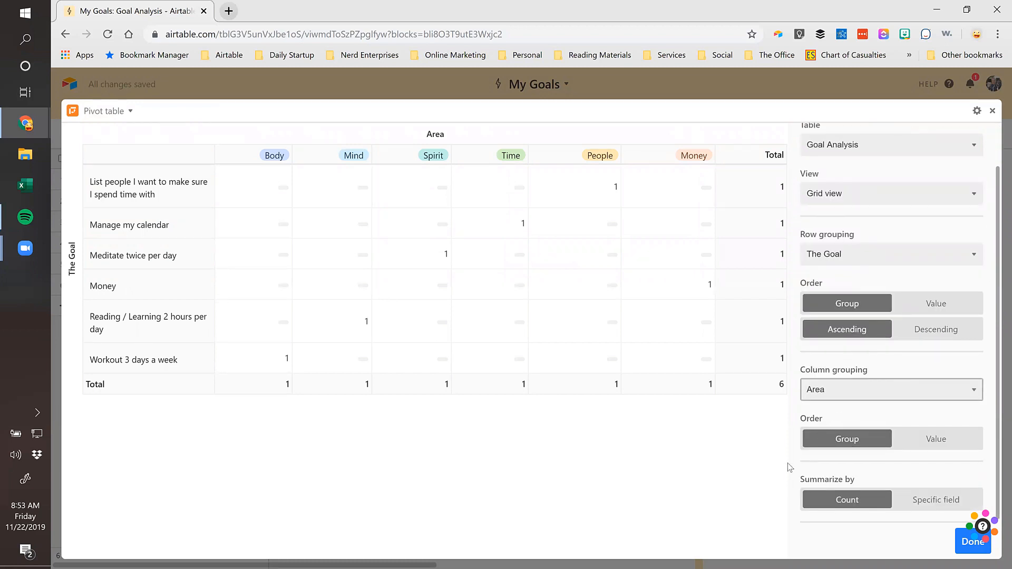
pyautogui.click(926, 500)
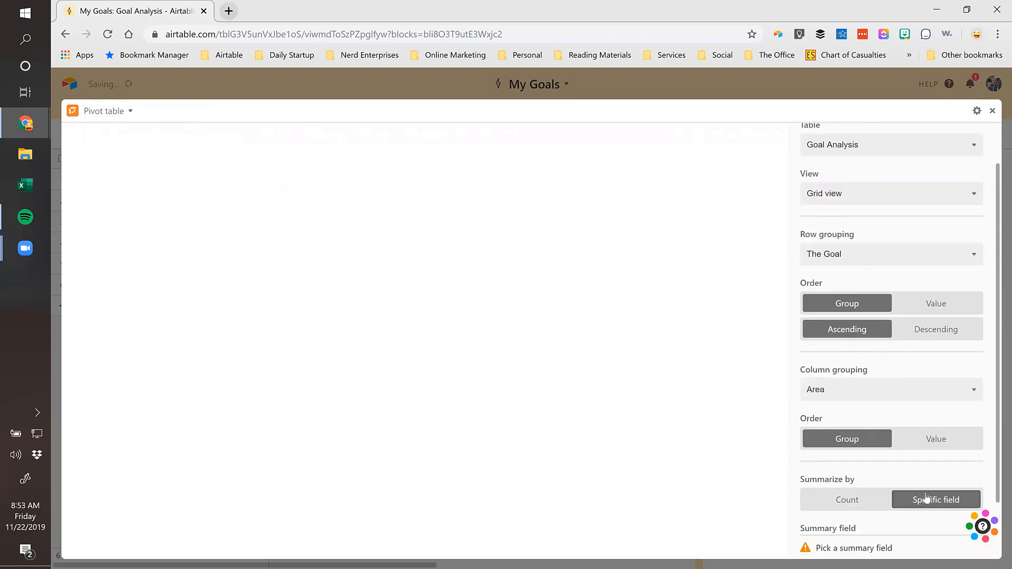
pyautogui.click(902, 520)
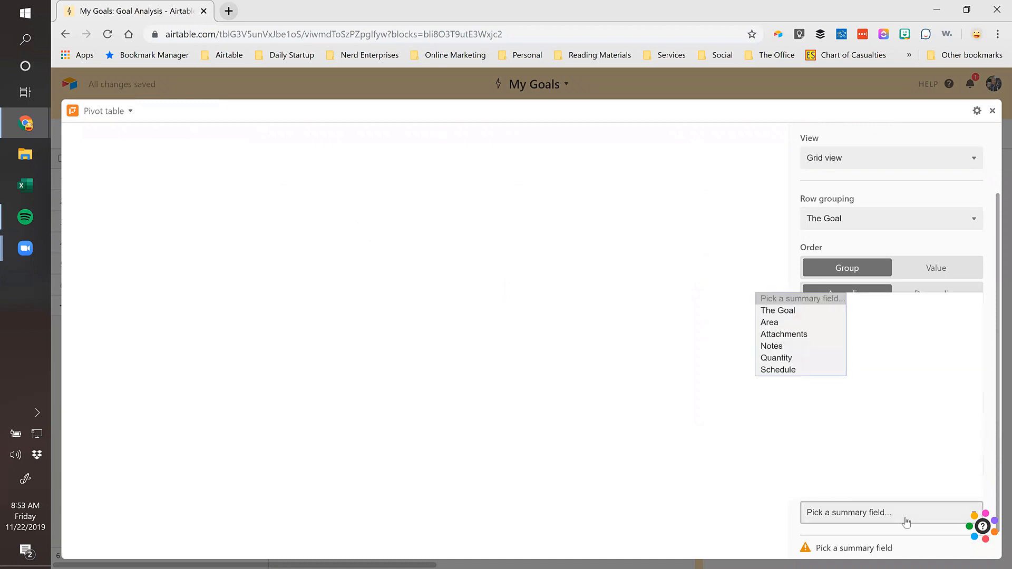
pyautogui.click(776, 358)
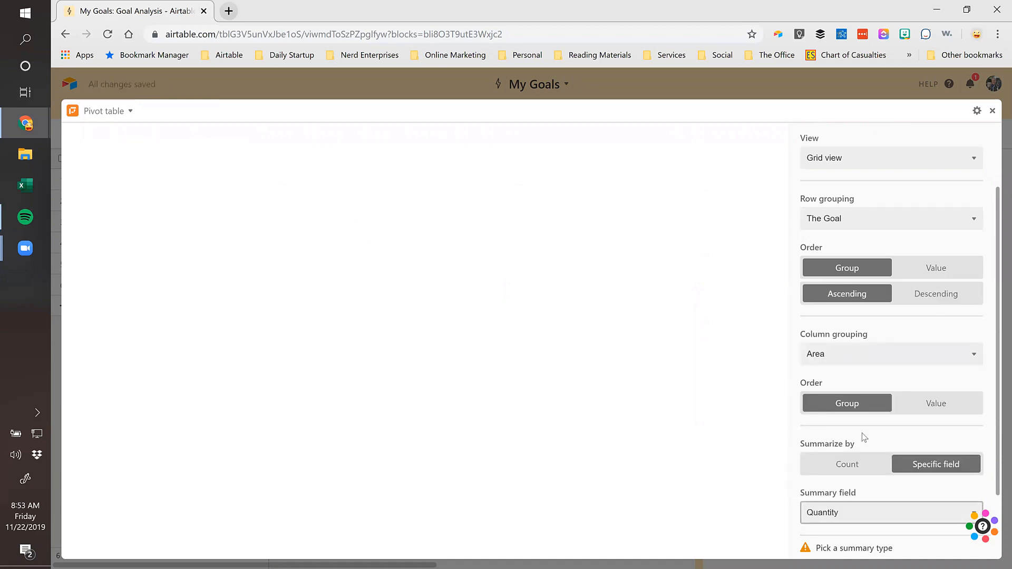
pyautogui.click(871, 512)
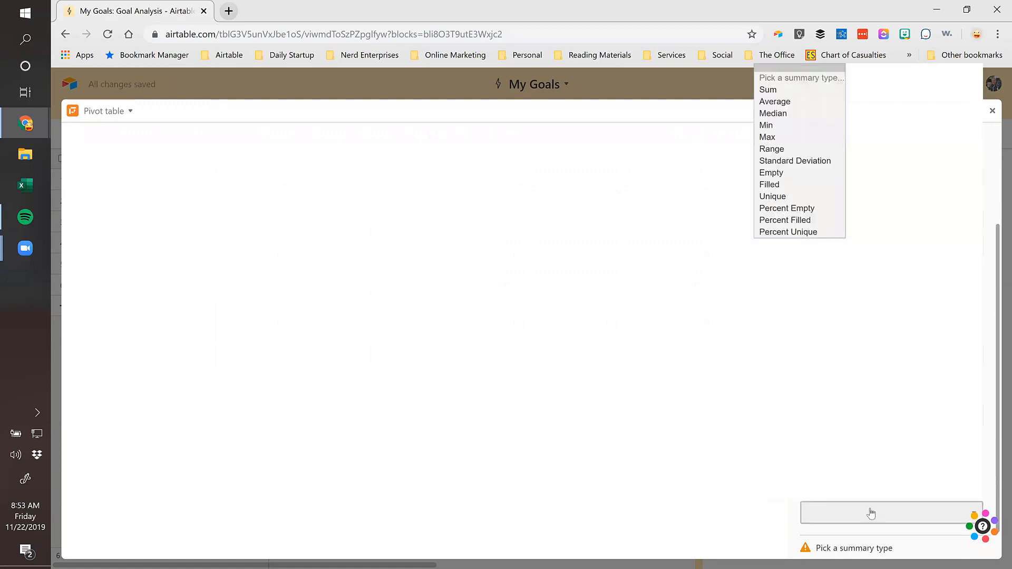
pyautogui.click(771, 89)
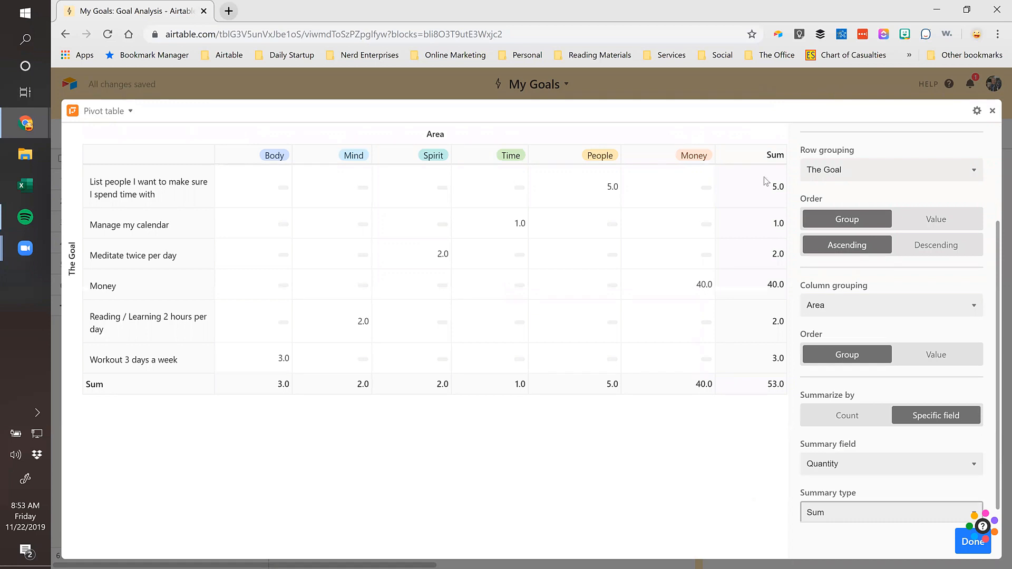
pyautogui.click(993, 112)
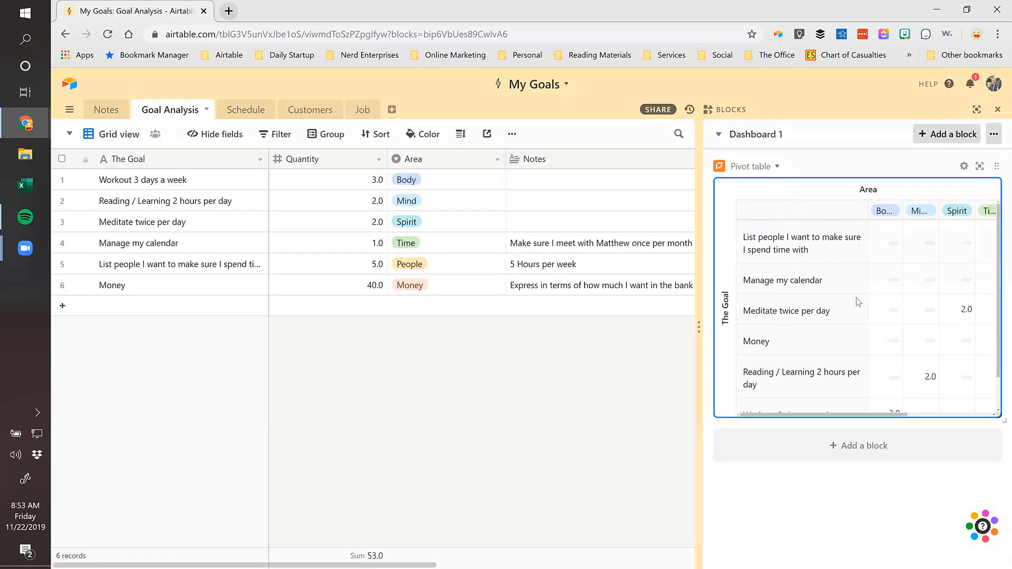
# Widen the blocks dashboard so that all area columns of the pivot table fit
pyautogui.scroll(-2, 858, 302)
pyautogui.moveTo(699, 327); pyautogui.dragTo(564, 327)
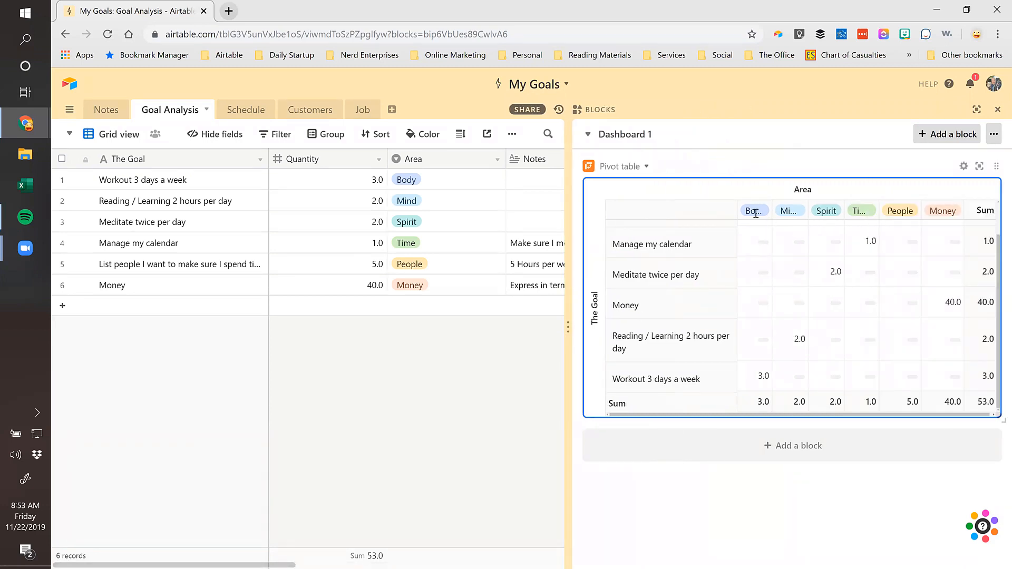
pyautogui.scroll(1, 920, 275)
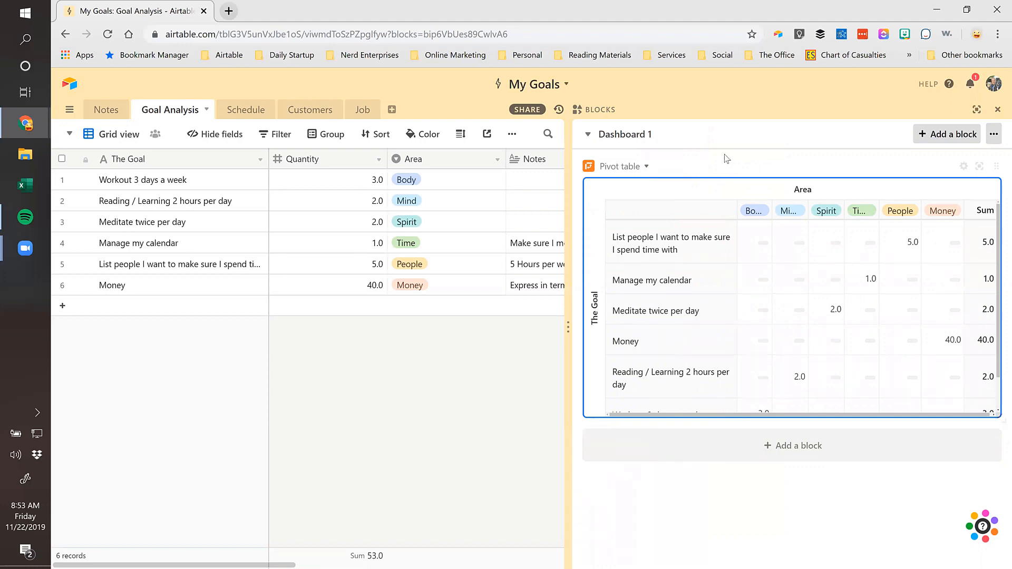
# Rename the pivot table block as Time Summary
pyautogui.click(617, 167)
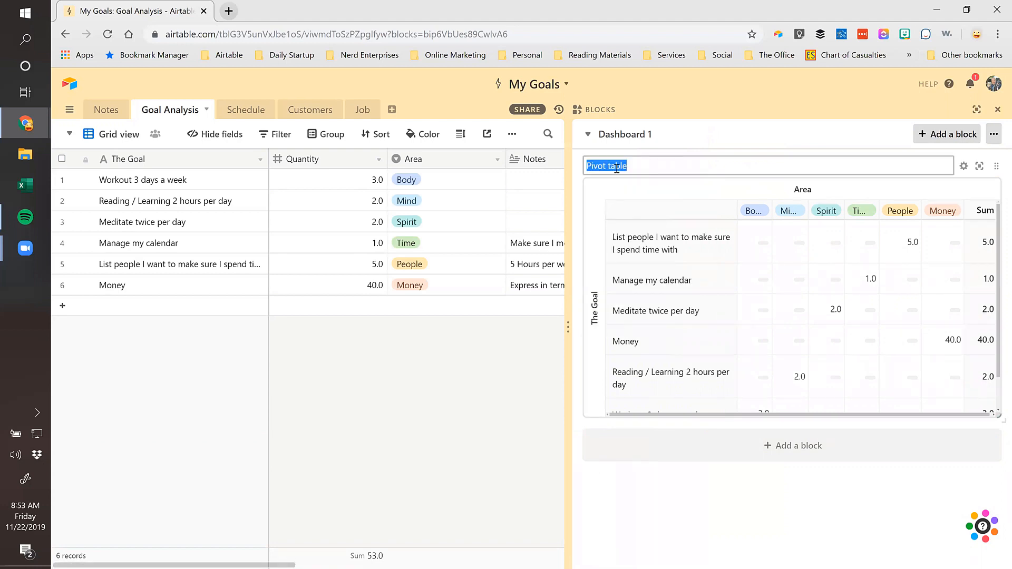
pyautogui.write('Summary')
pyautogui.press('Return')
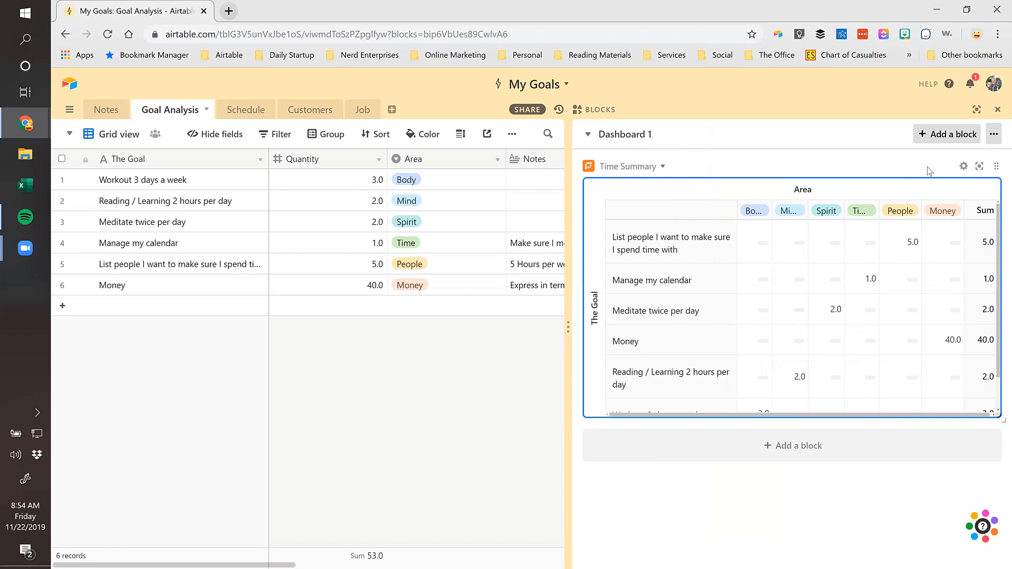
# Try the Time Summary pivot table with rows grouped by Area and columns grouped by The Goal
pyautogui.click(980, 167)
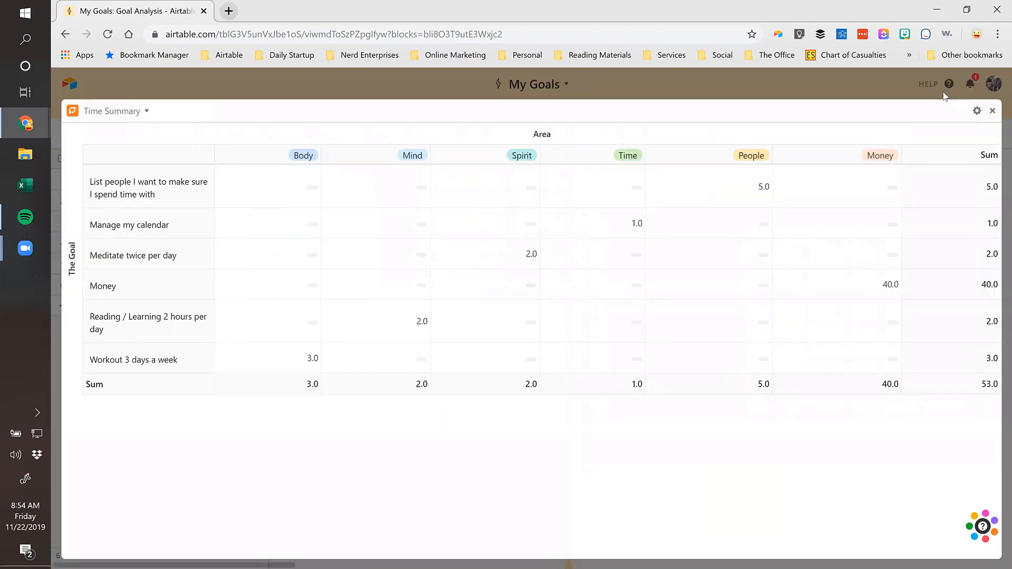
pyautogui.click(977, 111)
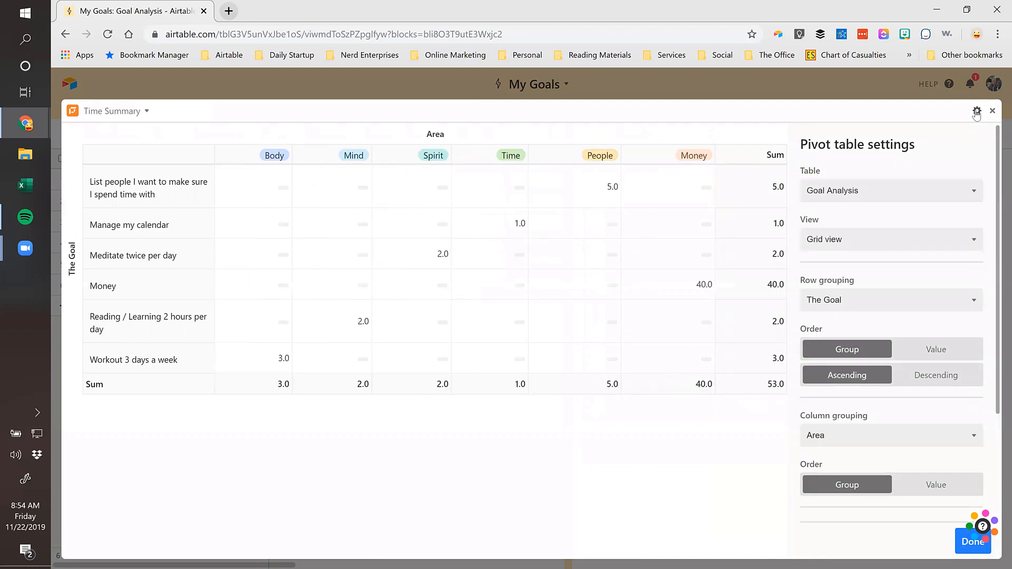
pyautogui.click(839, 298)
pyautogui.click(762, 341)
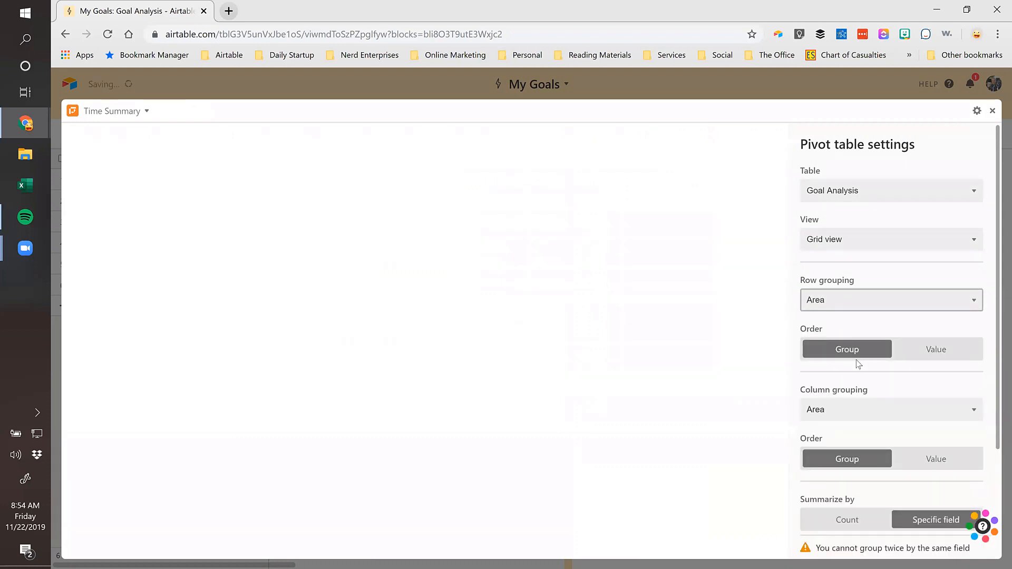
pyautogui.scroll(-1, 856, 369)
pyautogui.scroll(-1, 856, 378)
pyautogui.click(859, 305)
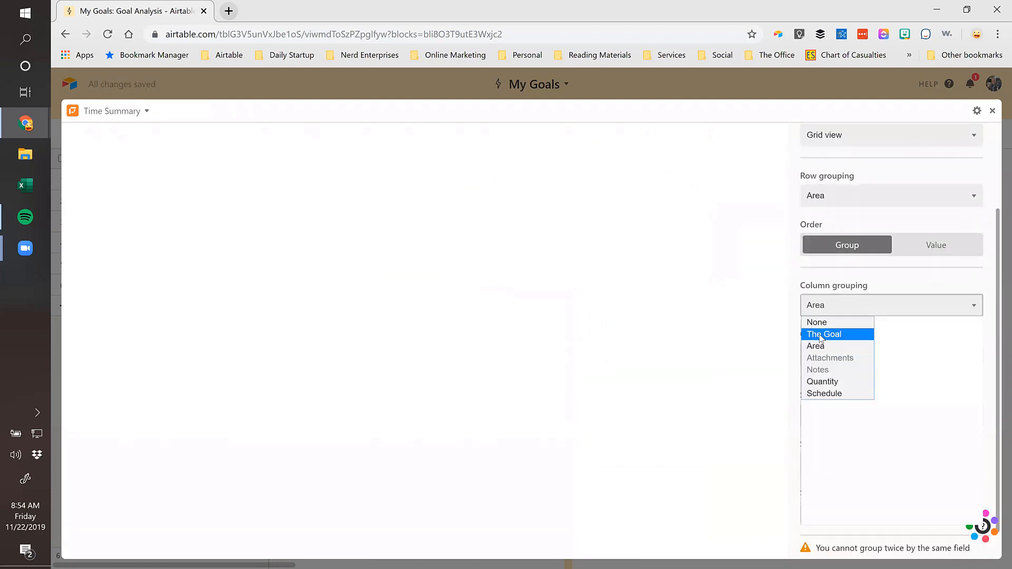
pyautogui.click(821, 337)
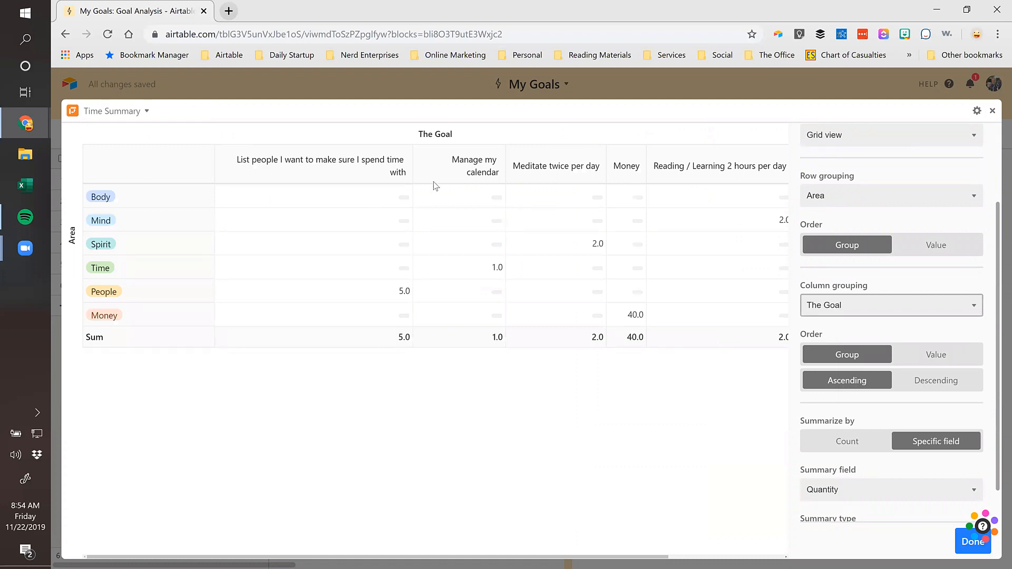
pyautogui.scroll(-1, 855, 402)
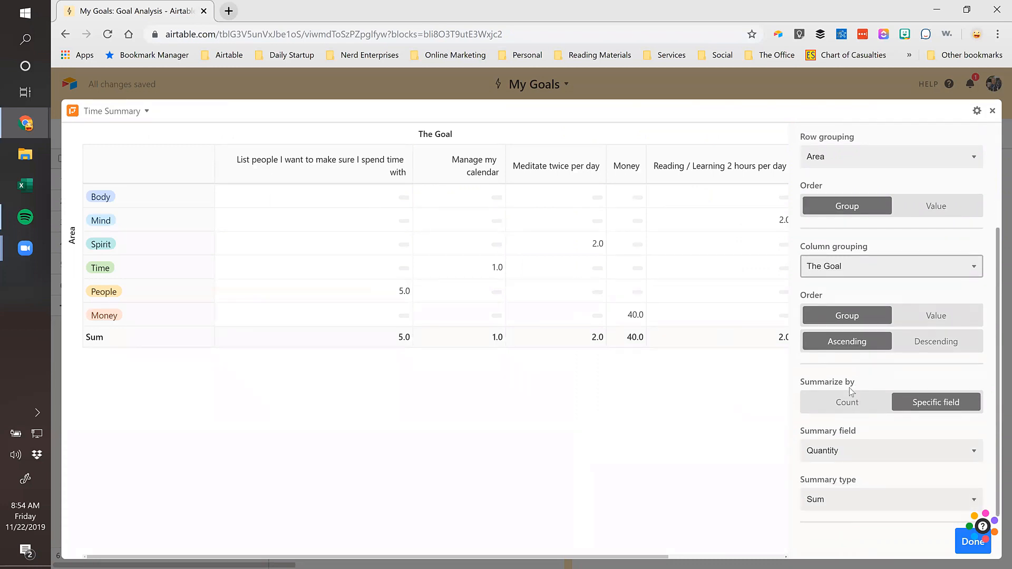
pyautogui.click(973, 542)
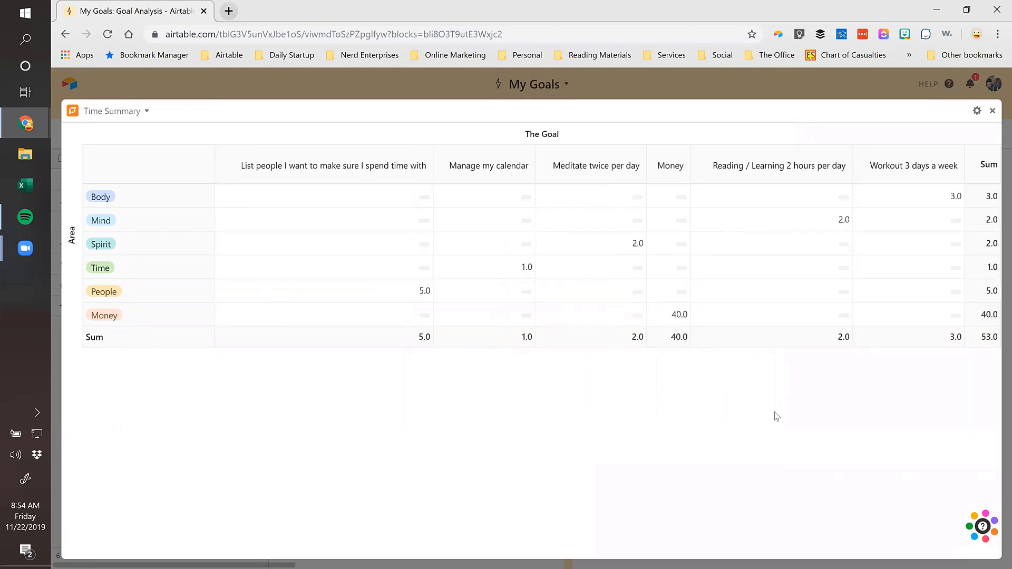
pyautogui.click(992, 110)
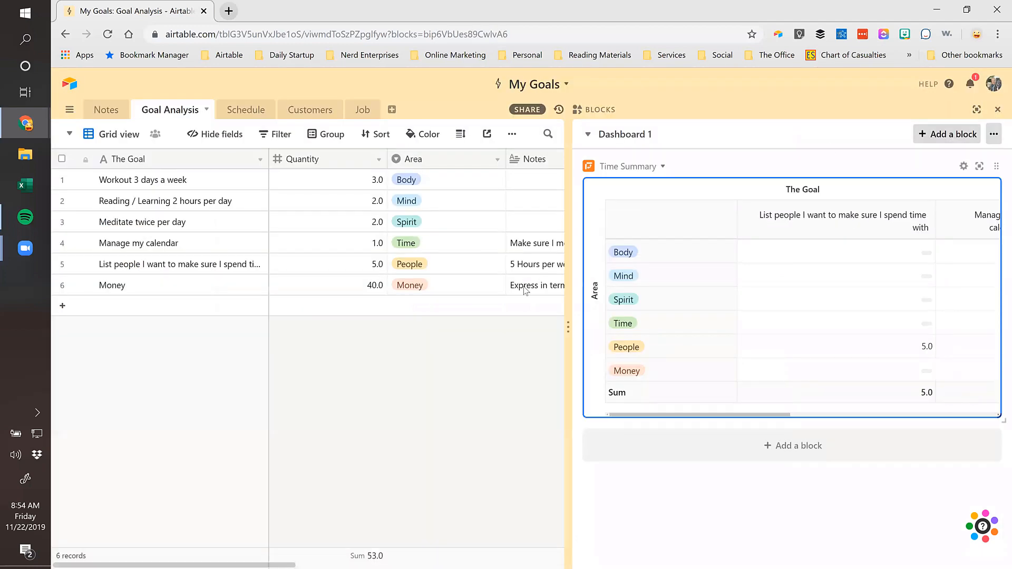
# Widen the blocks dashboard a little more and look across all goal columns of the pivot table
pyautogui.moveTo(567, 327); pyautogui.dragTo(453, 335)
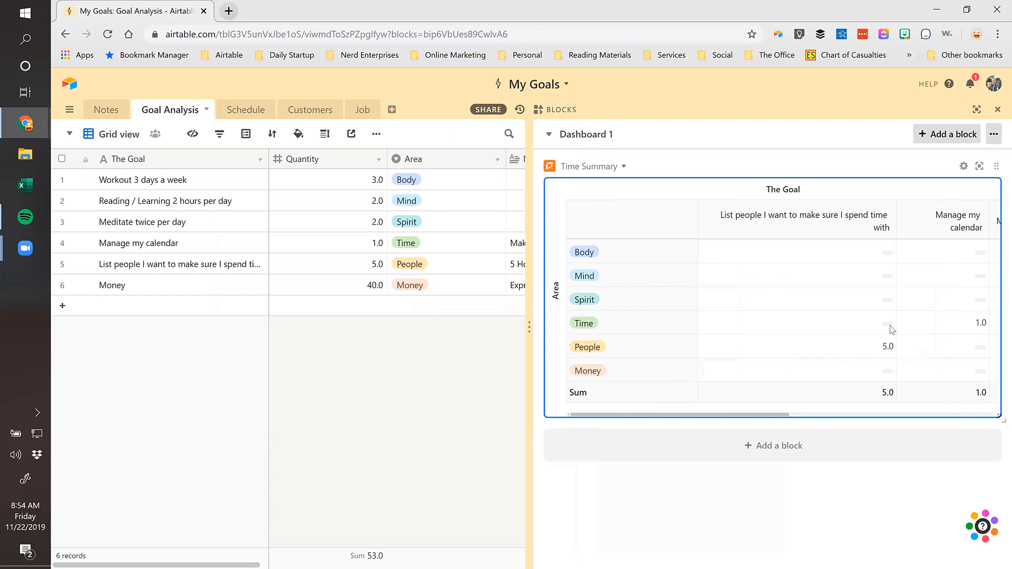
pyautogui.hscroll(5, 734, 417)
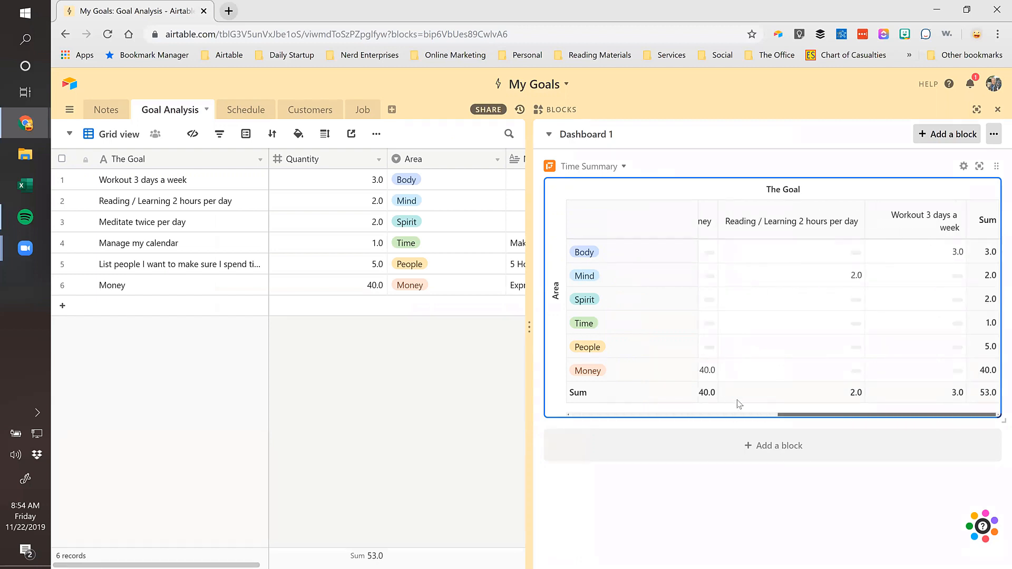
pyautogui.hscroll(-5, 772, 406)
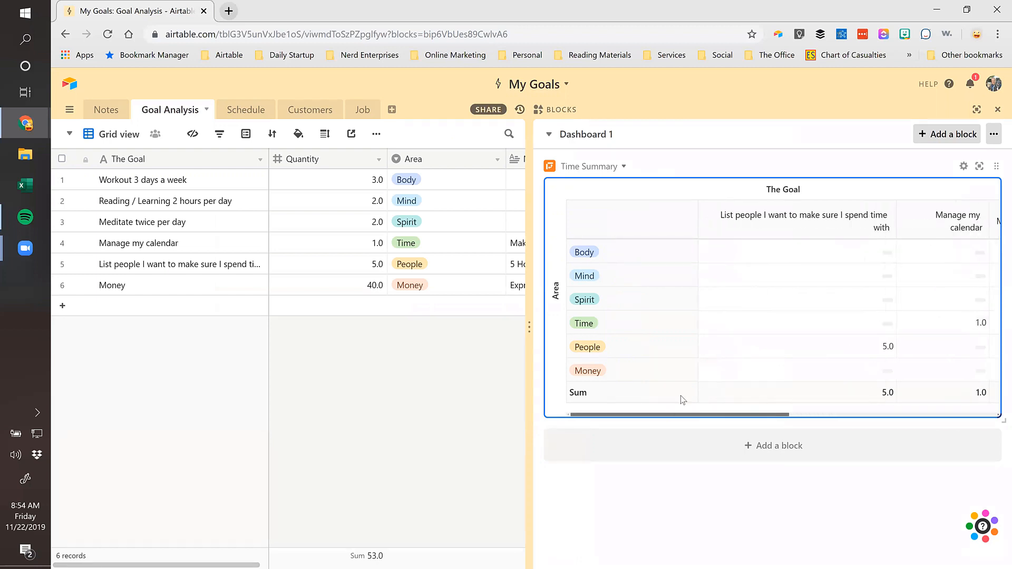
# Switch the Time Summary pivot table back to rows grouped by The Goal and columns by Area
pyautogui.click(965, 166)
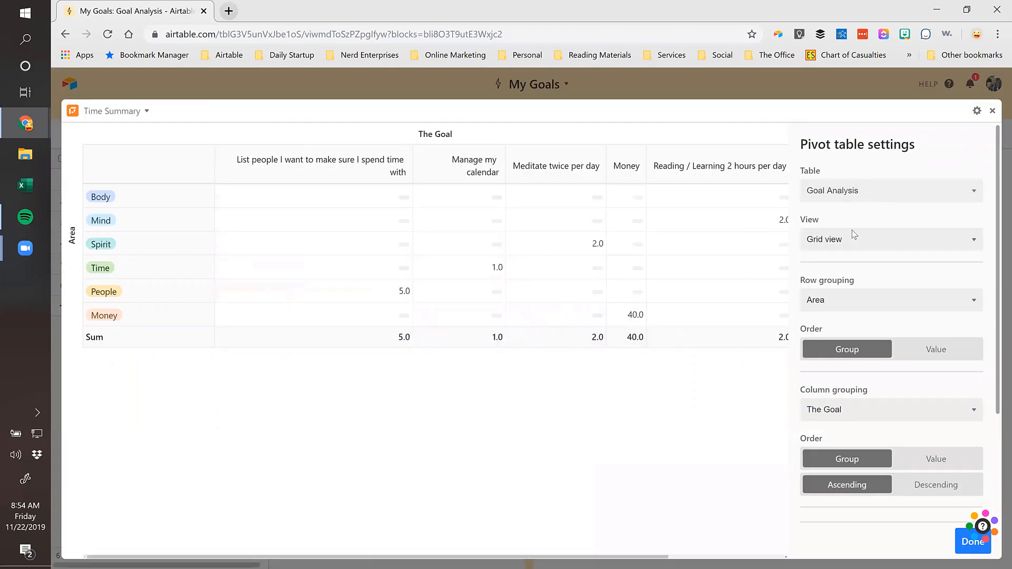
pyautogui.click(825, 299)
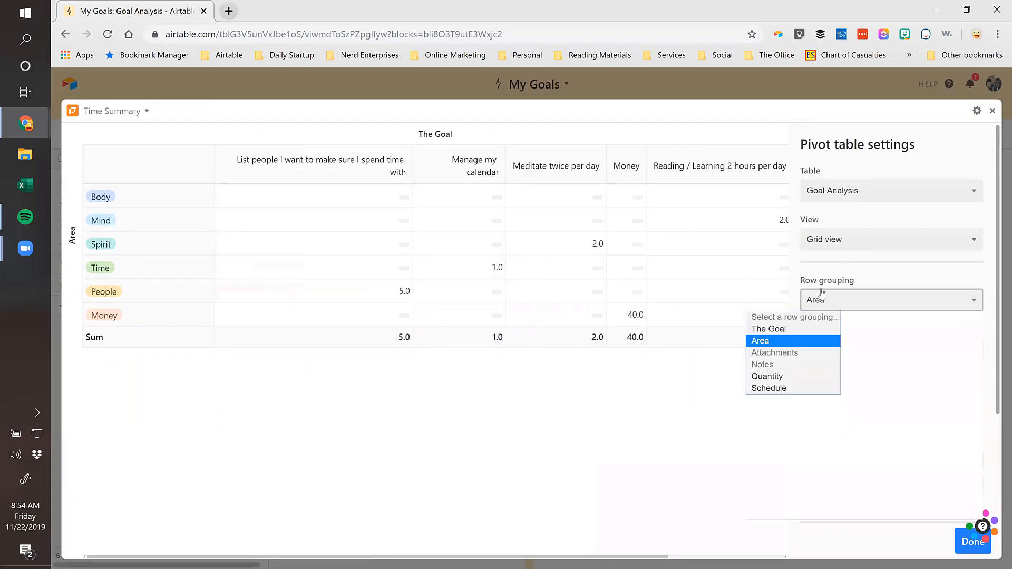
pyautogui.click(779, 330)
pyautogui.click(867, 442)
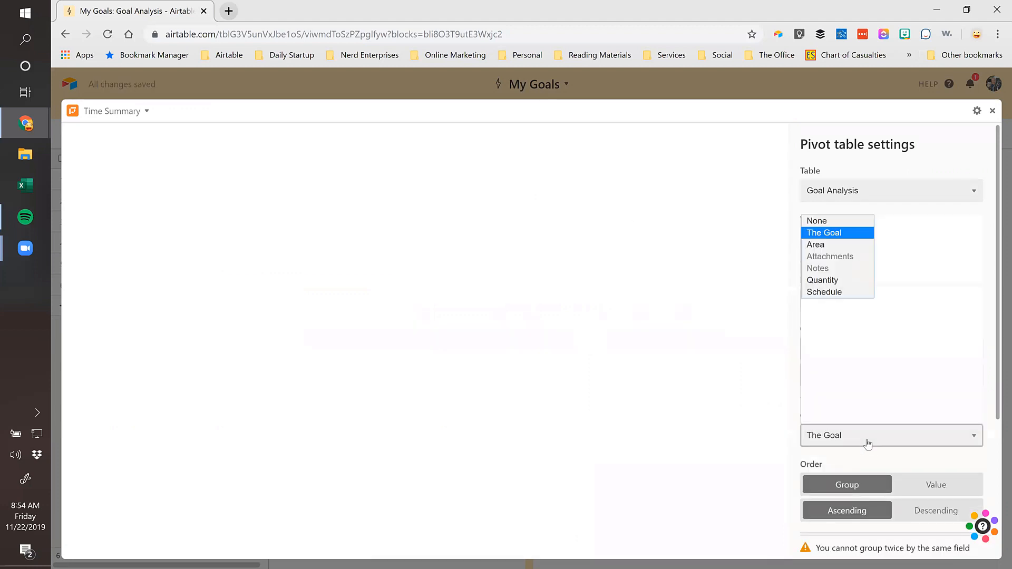
pyautogui.click(816, 246)
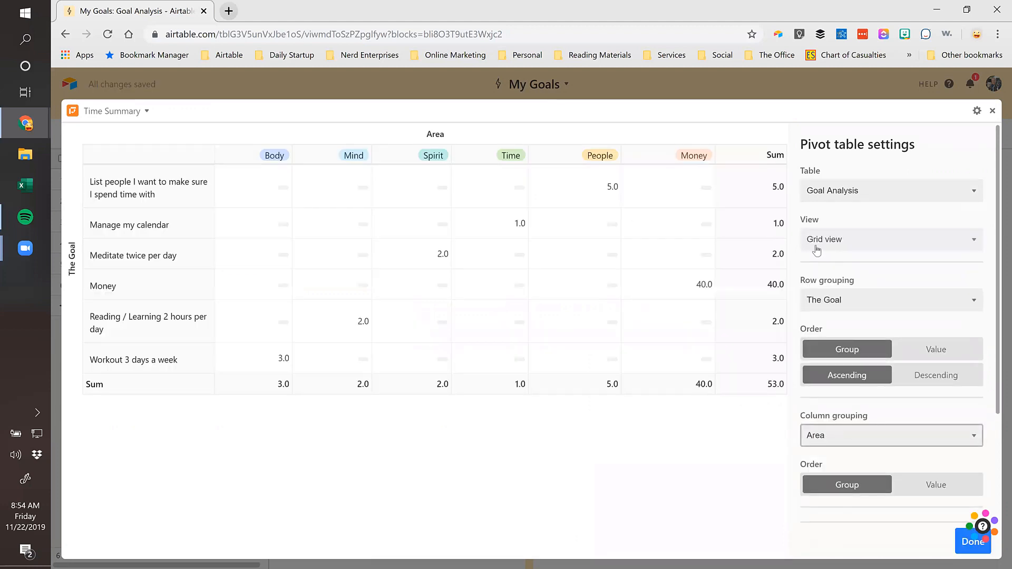
pyautogui.click(964, 546)
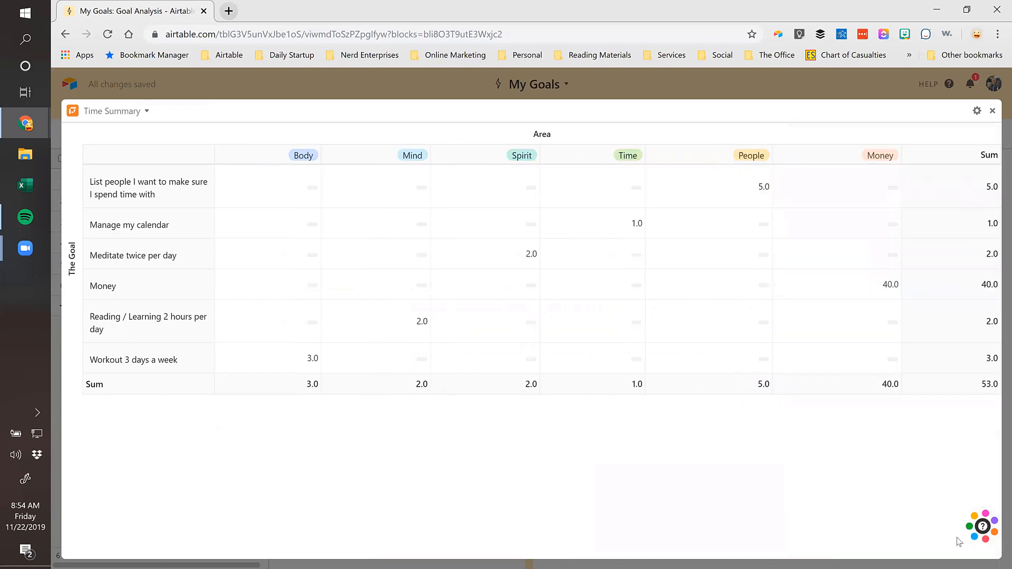
pyautogui.click(993, 109)
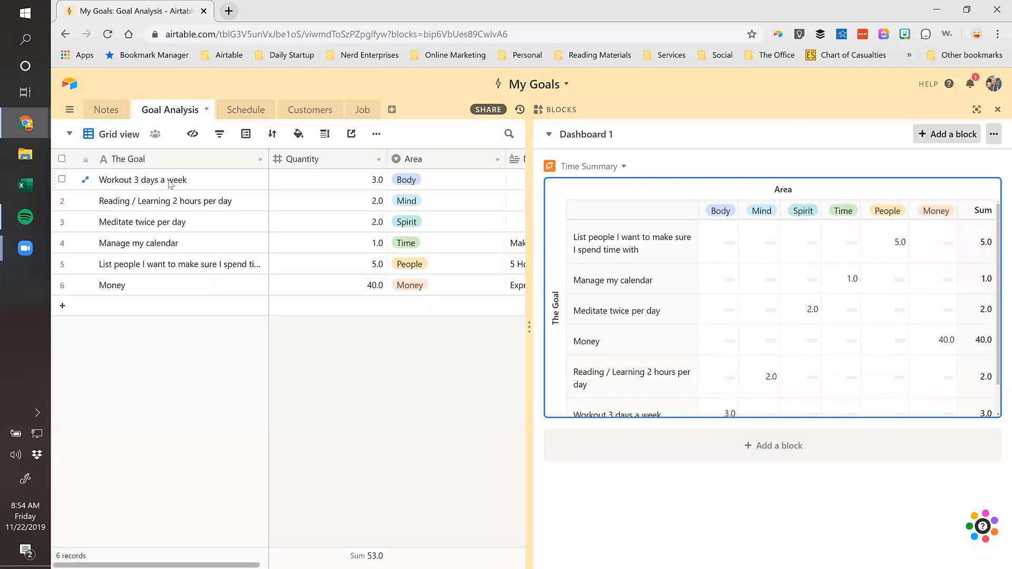
# In the Schedule table, set the Workout record's date to 11/25/2019
pyautogui.click(251, 111)
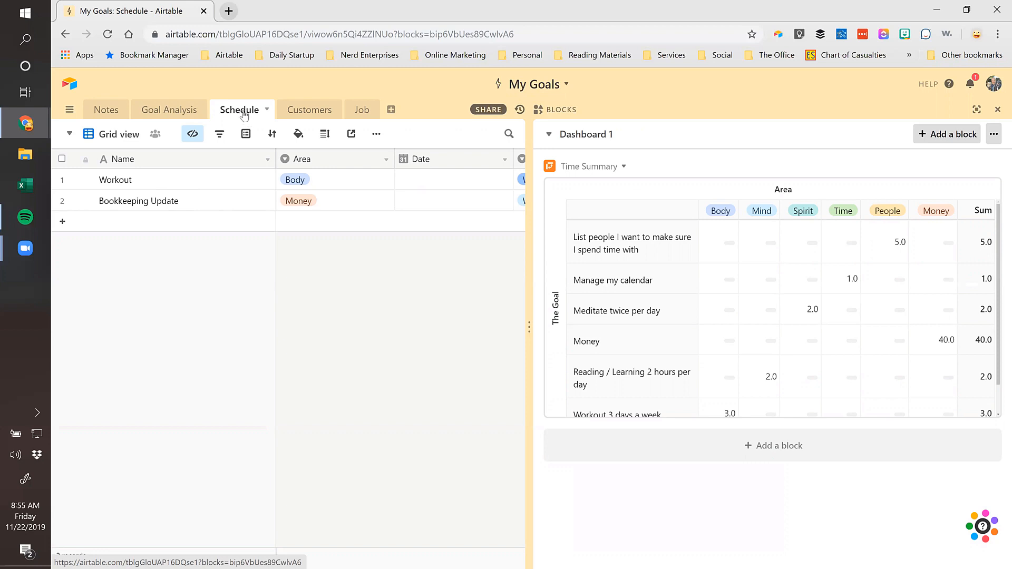
pyautogui.click(137, 180)
pyautogui.press('Right')
pyautogui.press('Right')
pyautogui.press('Right')
pyautogui.press('Right')
pyautogui.press('Left')
pyautogui.press('Left')
pyautogui.press('Left')
pyautogui.press('Left')
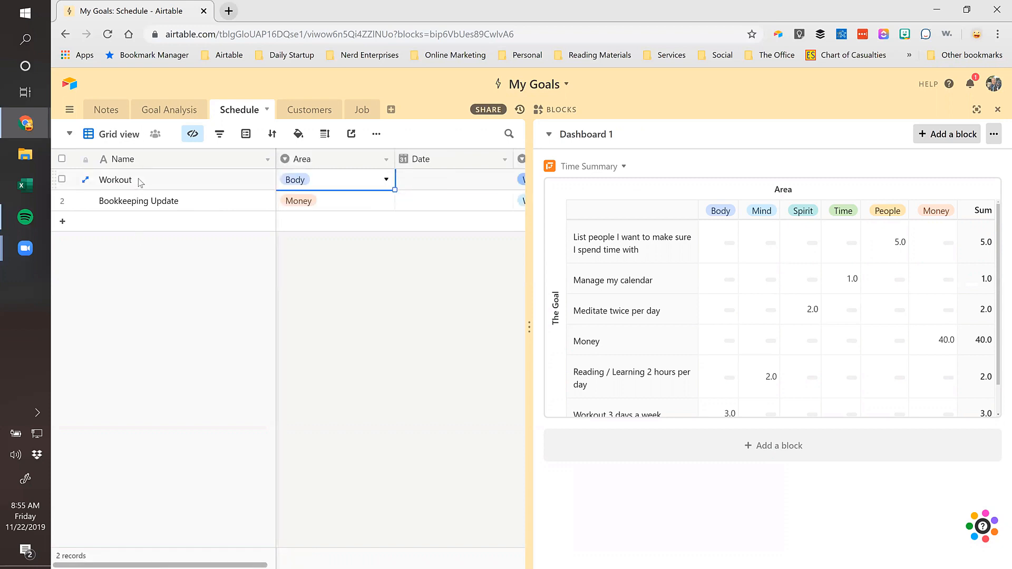
pyautogui.doubleClick(478, 187)
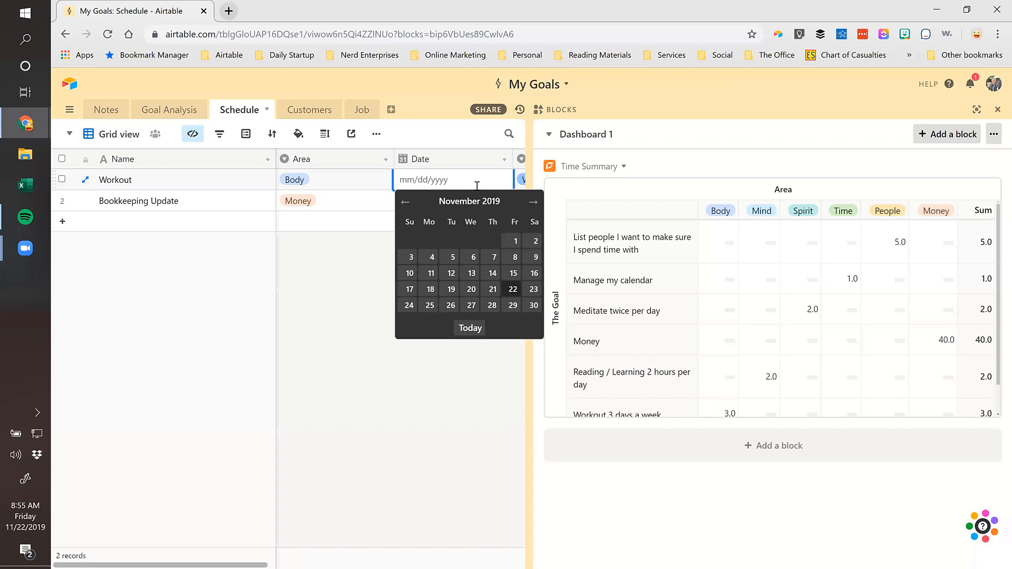
pyautogui.click(430, 306)
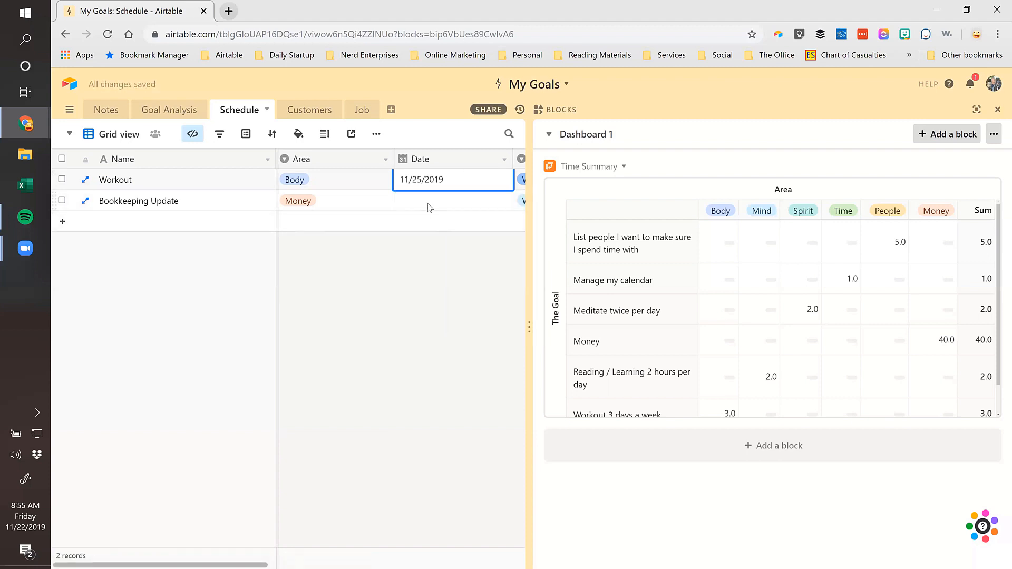
# Set the Bookkeeping Update record's date to 11/25/2019 and return to its name
pyautogui.doubleClick(427, 203)
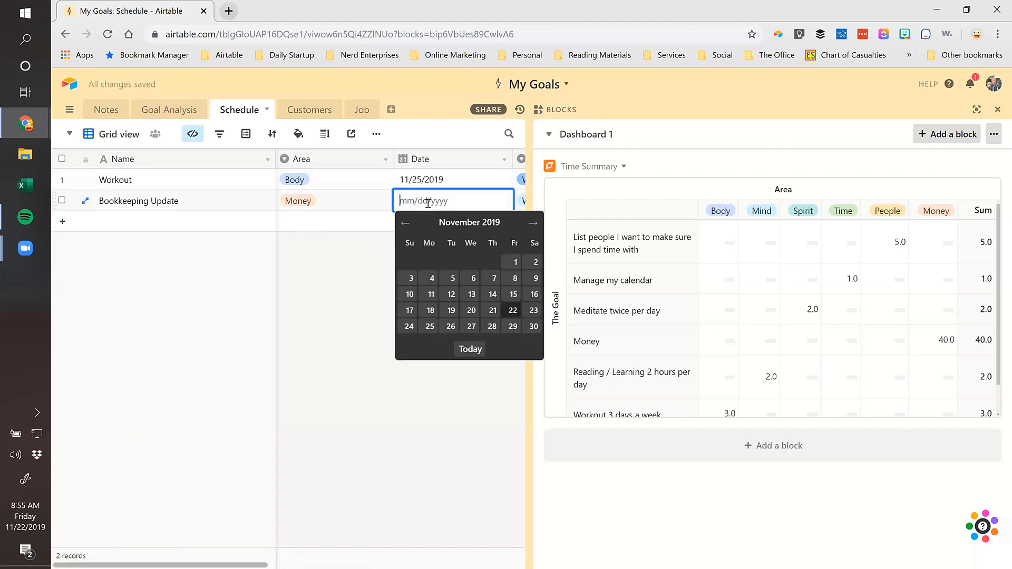
pyautogui.click(430, 329)
pyautogui.press('Tab')
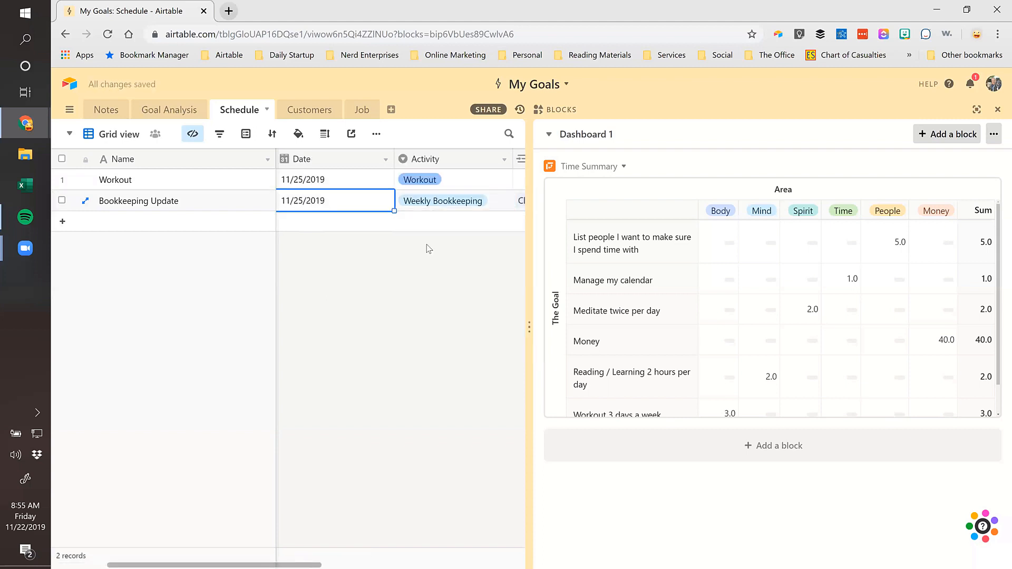
pyautogui.press('Left')
pyautogui.press('Left')
pyautogui.press('Left')
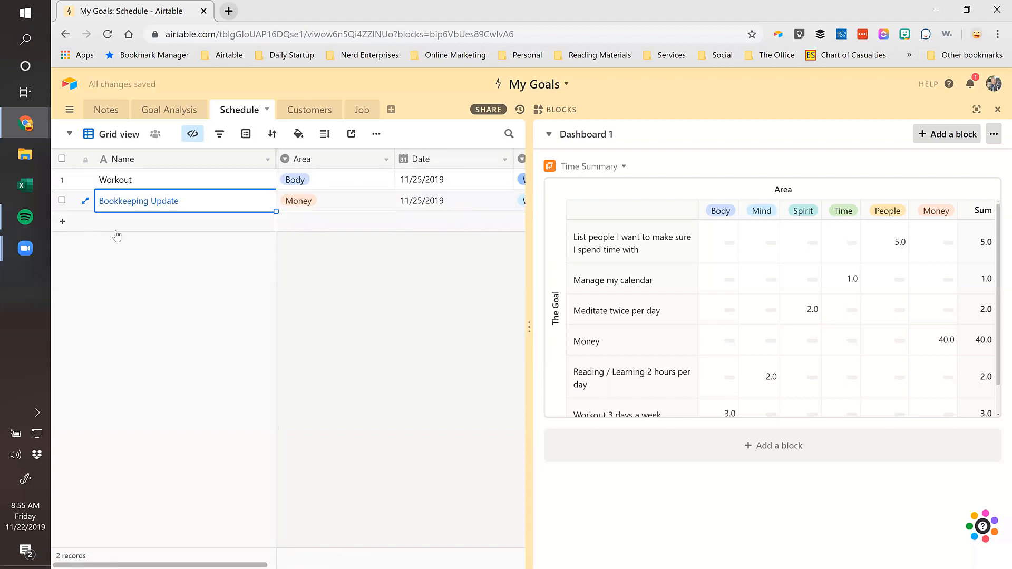
# Add a third record to the Schedule table, expand it and name it Run Reports
pyautogui.click(64, 223)
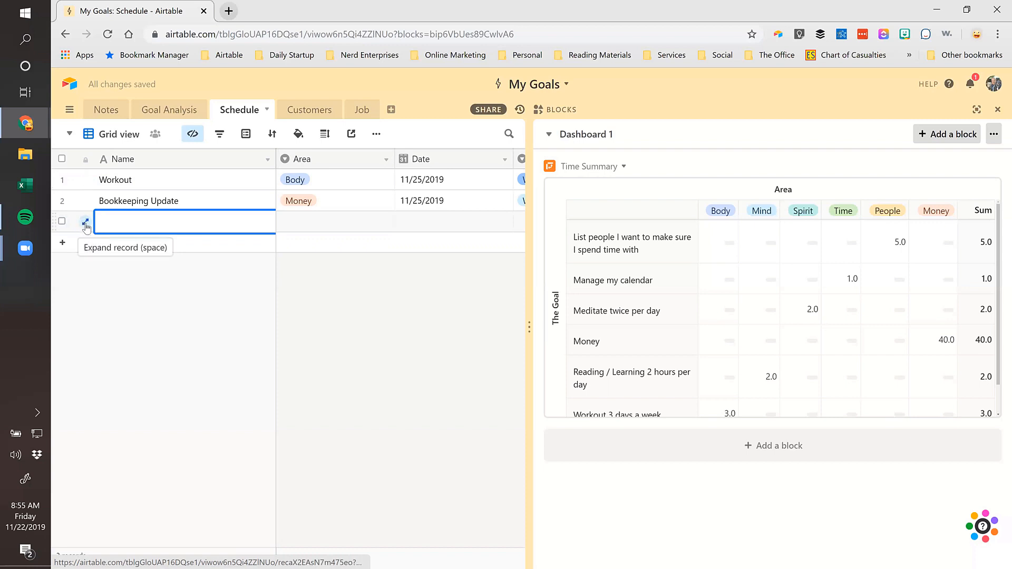
pyautogui.click(86, 224)
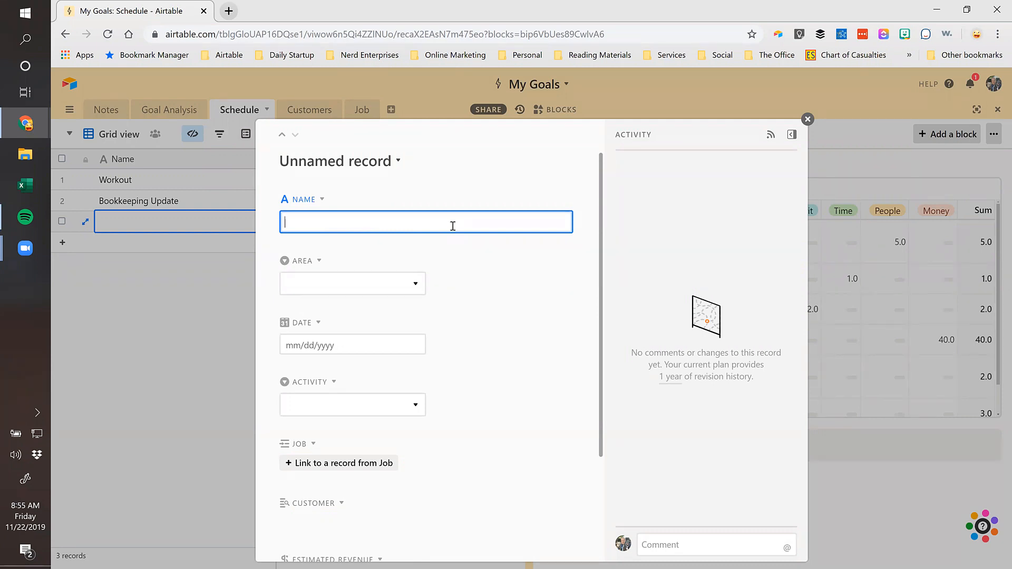
pyautogui.write('Bookkeeping')
pyautogui.hotkey('ctrl', 'a')
pyautogui.write('Rune')
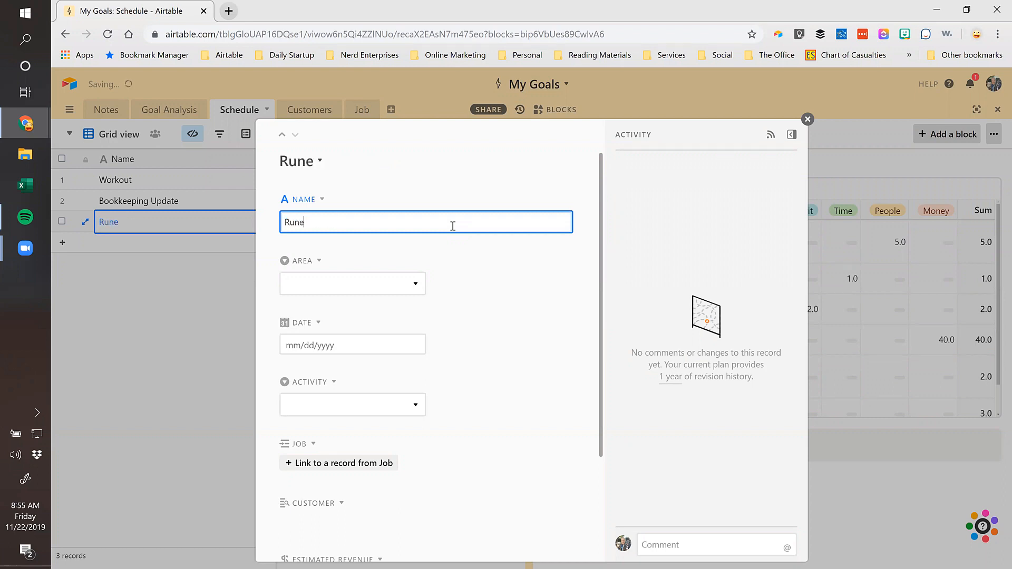
pyautogui.press('BackSpace')
pyautogui.write(' Reports')
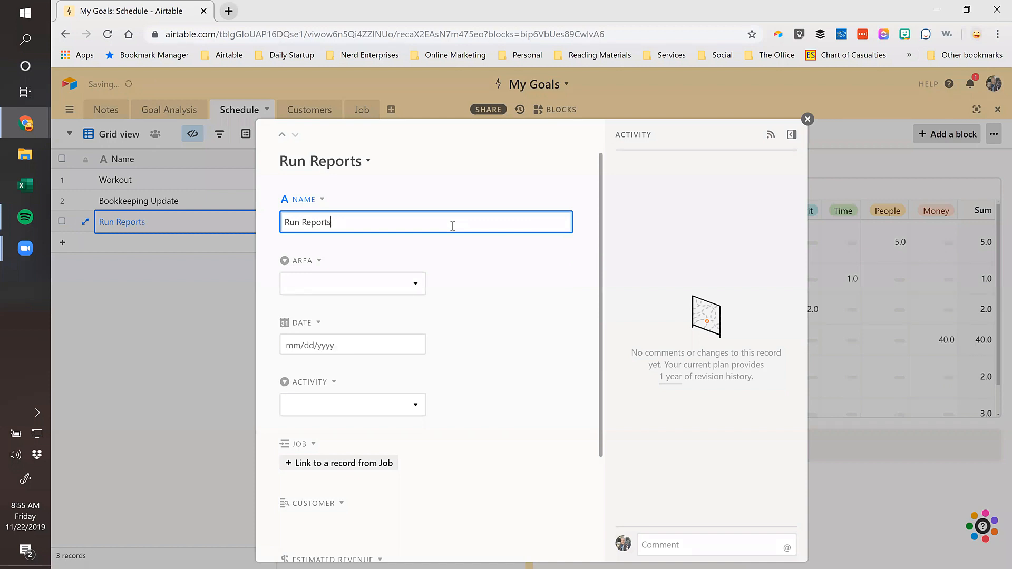
# Set the Run Reports record's area to Money and its date to 12/2/2019
pyautogui.click(365, 286)
pyautogui.scroll(-2, 327, 394)
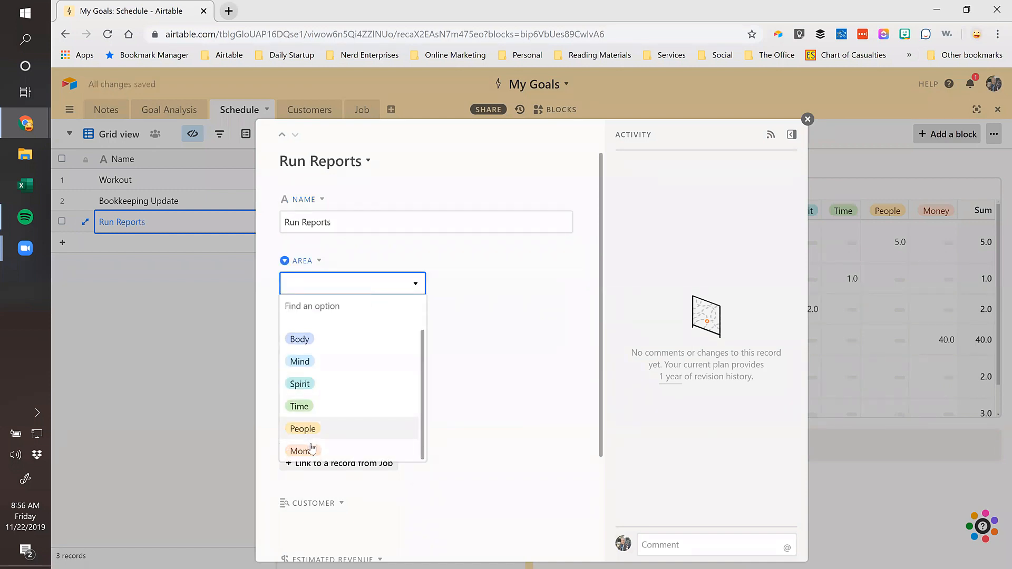
pyautogui.click(324, 448)
pyautogui.click(360, 341)
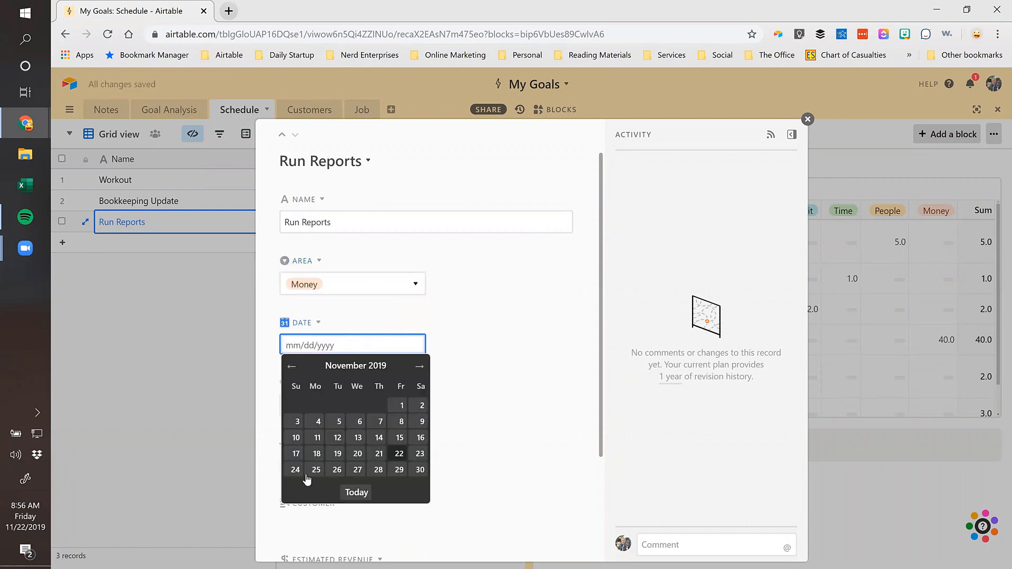
pyautogui.click(420, 367)
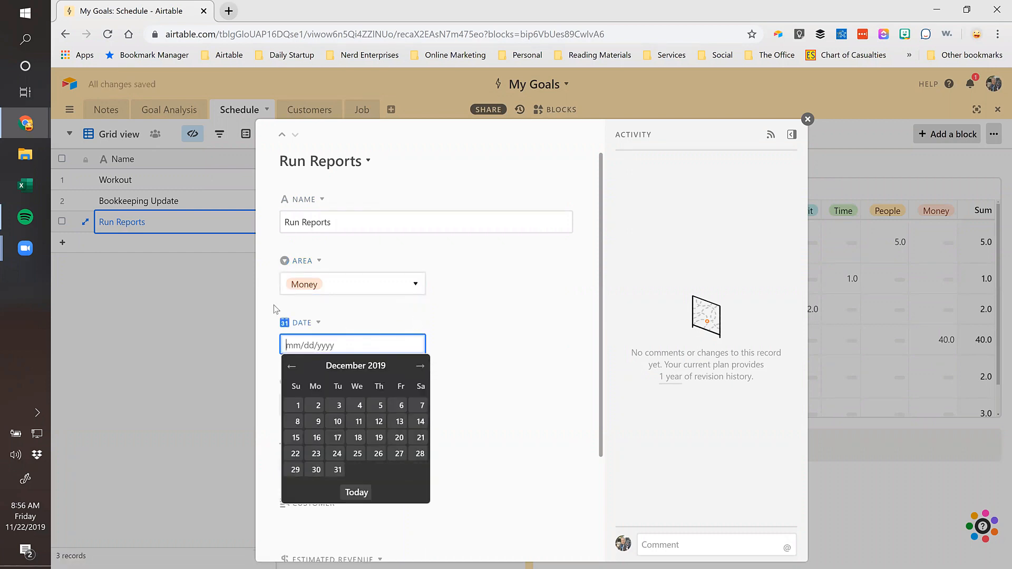
pyautogui.click(317, 407)
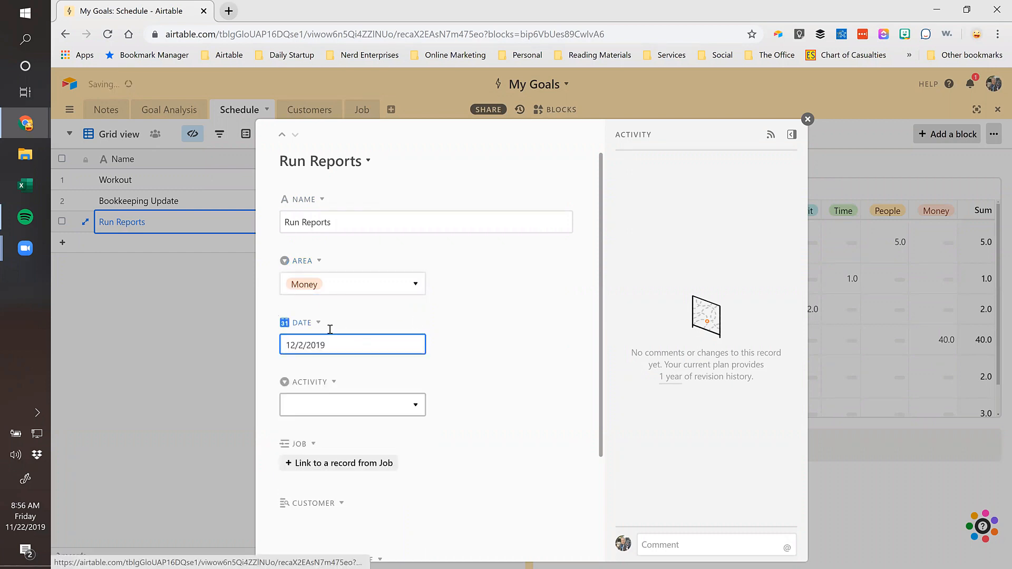
# Set the Run Reports record's activity to Weekly Bookkeeping
pyautogui.click(299, 410)
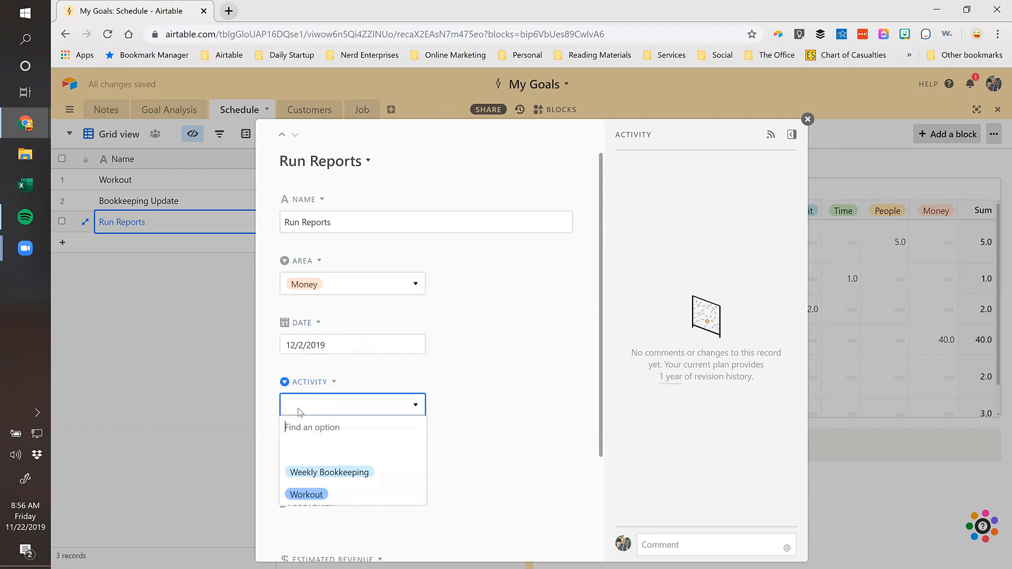
pyautogui.click(342, 473)
pyautogui.scroll(-3, 523, 379)
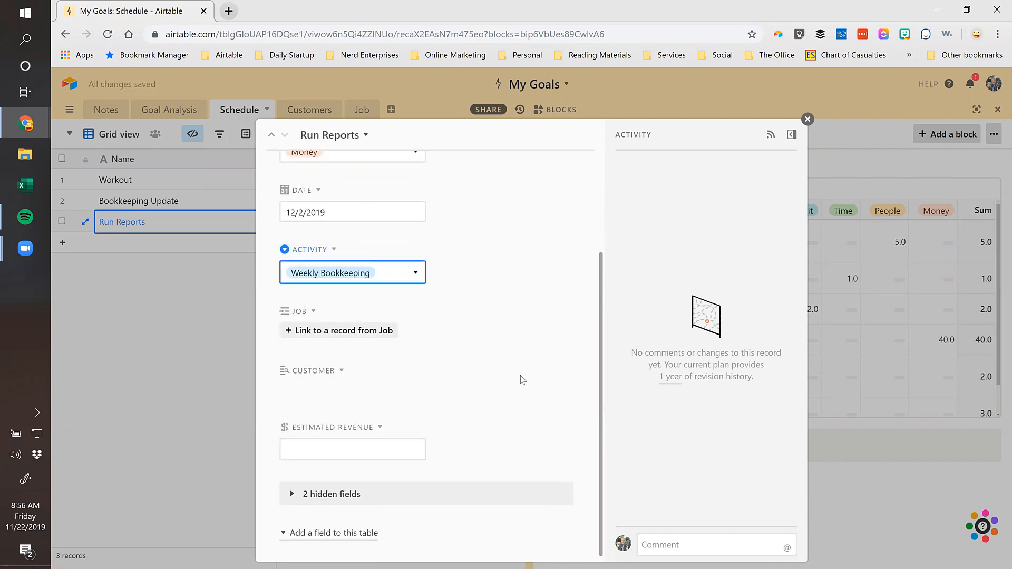
pyautogui.click(420, 270)
pyautogui.click(452, 267)
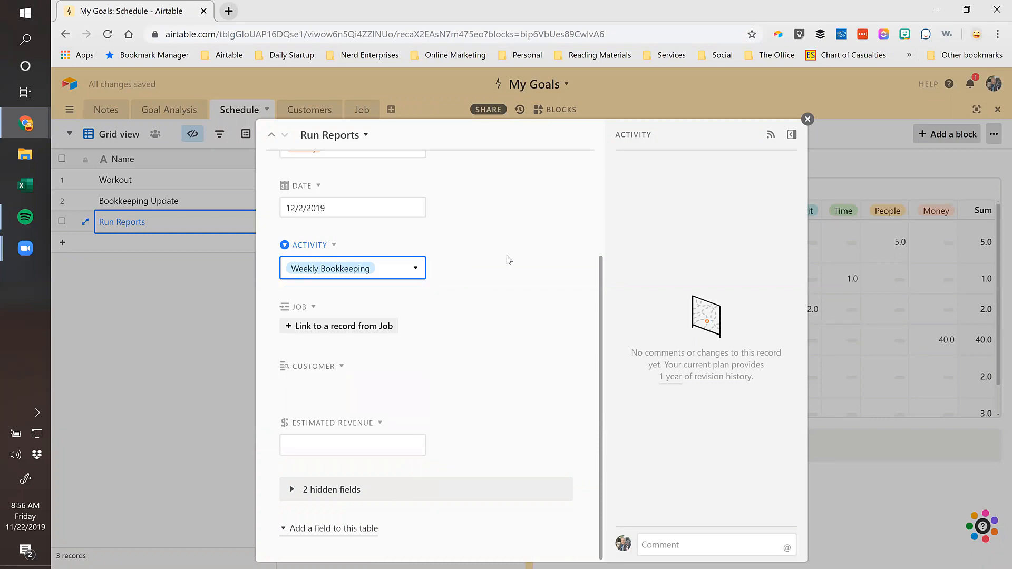
pyautogui.click(302, 246)
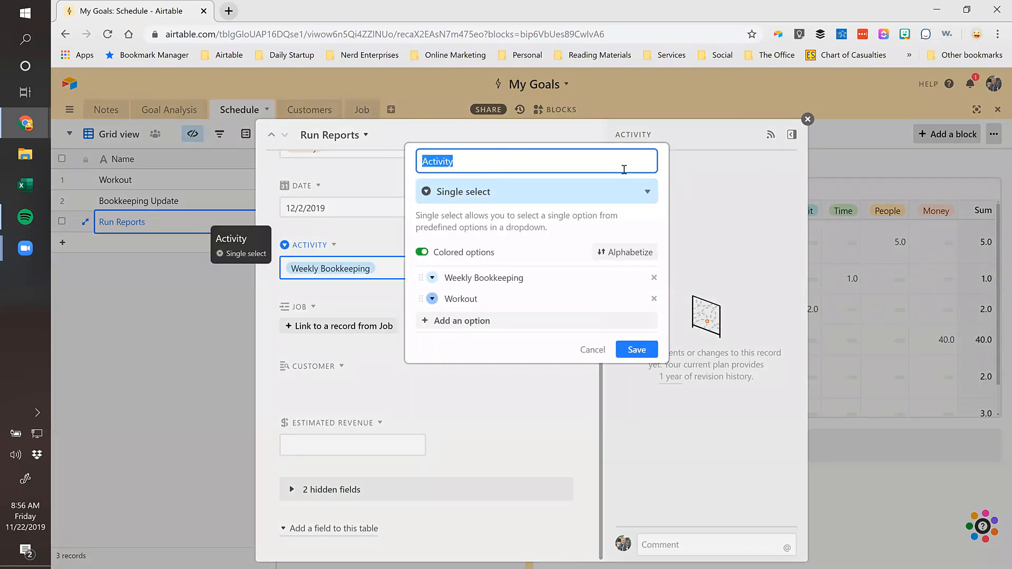
pyautogui.click(592, 350)
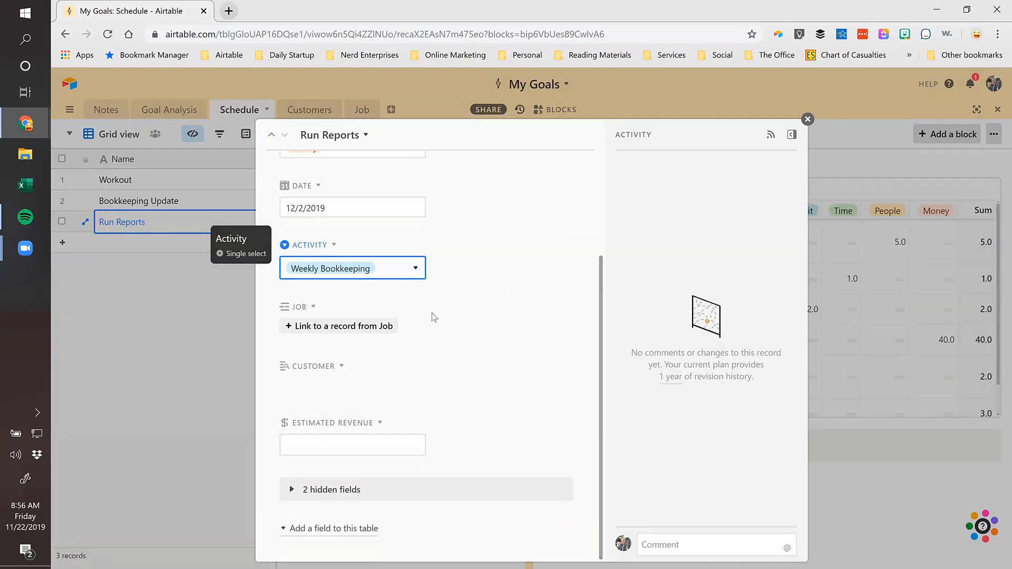
# Link the Run Reports record to the Client x job and set its estimated revenue to $500
pyautogui.click(343, 327)
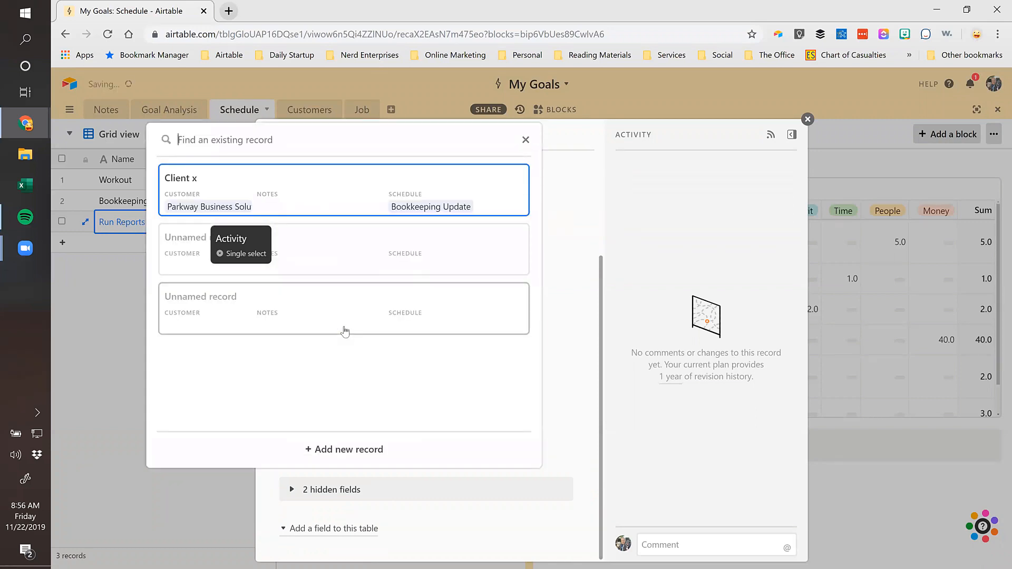
pyautogui.click(207, 203)
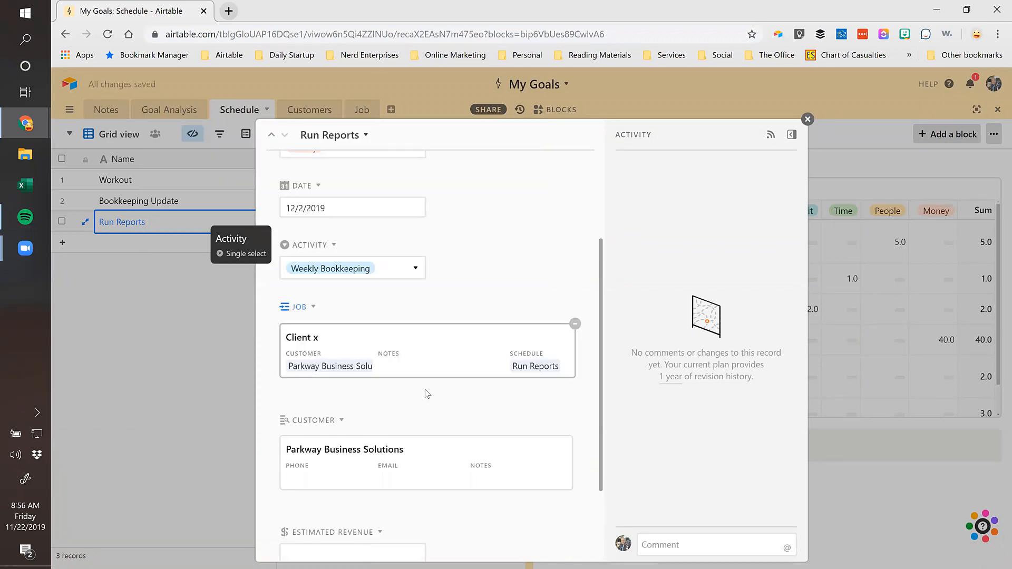
pyautogui.scroll(-1, 427, 396)
pyautogui.scroll(-1, 353, 395)
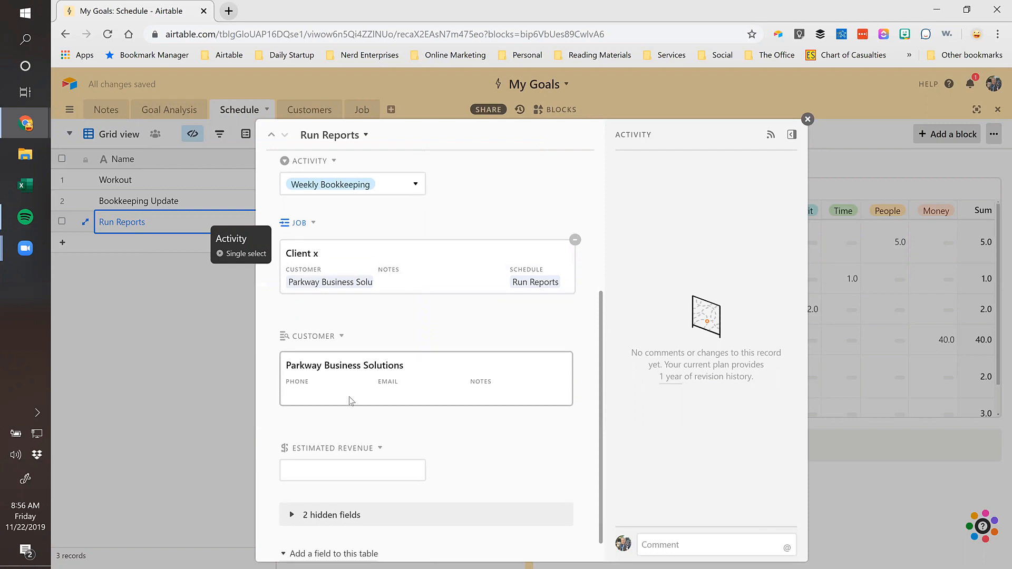
pyautogui.click(343, 447)
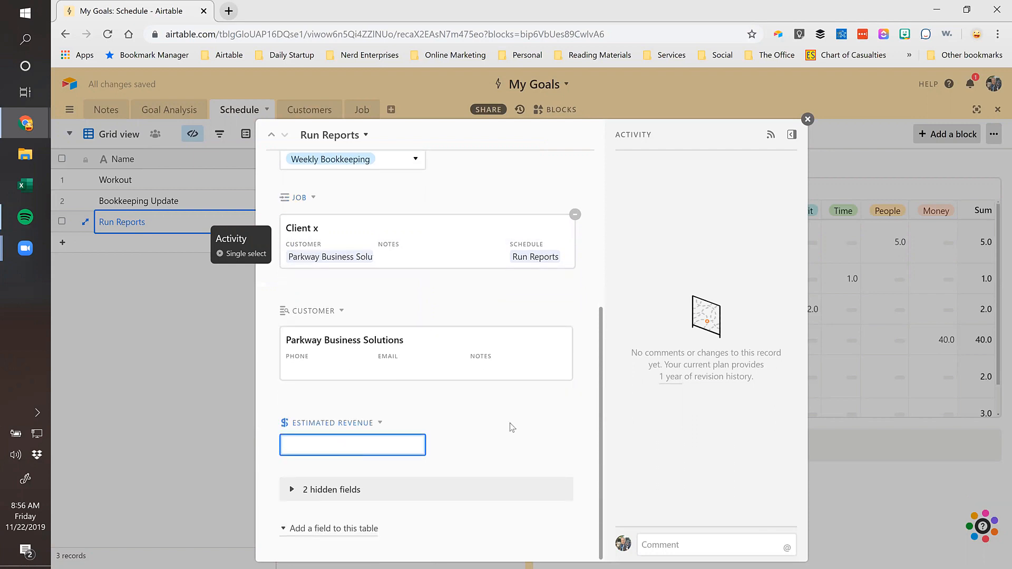
pyautogui.write('500')
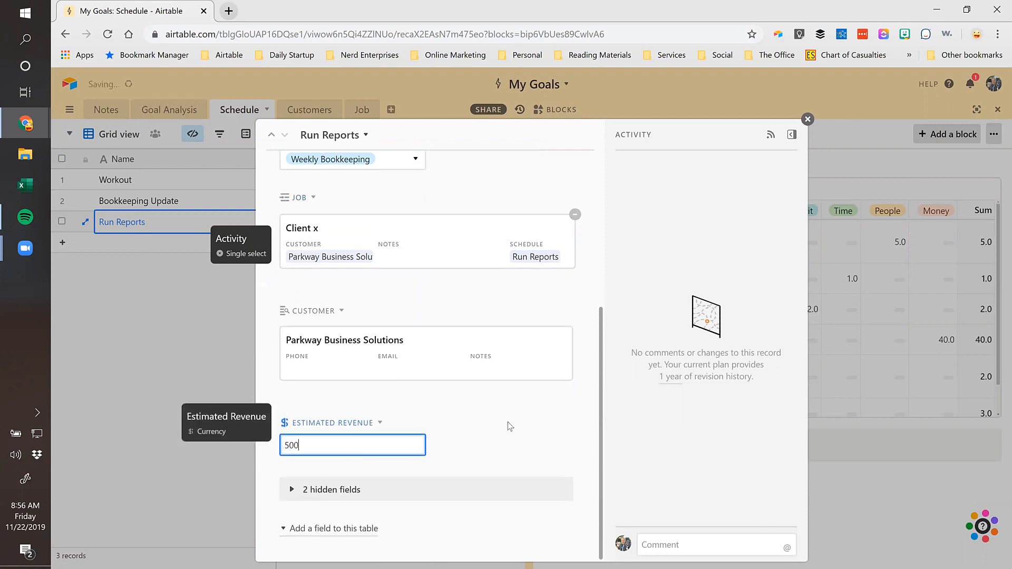
pyautogui.press('Tab')
# Check the remaining fields of the Run Reports record, close it and hide the blocks dashboard
pyautogui.scroll(-3, 521, 415)
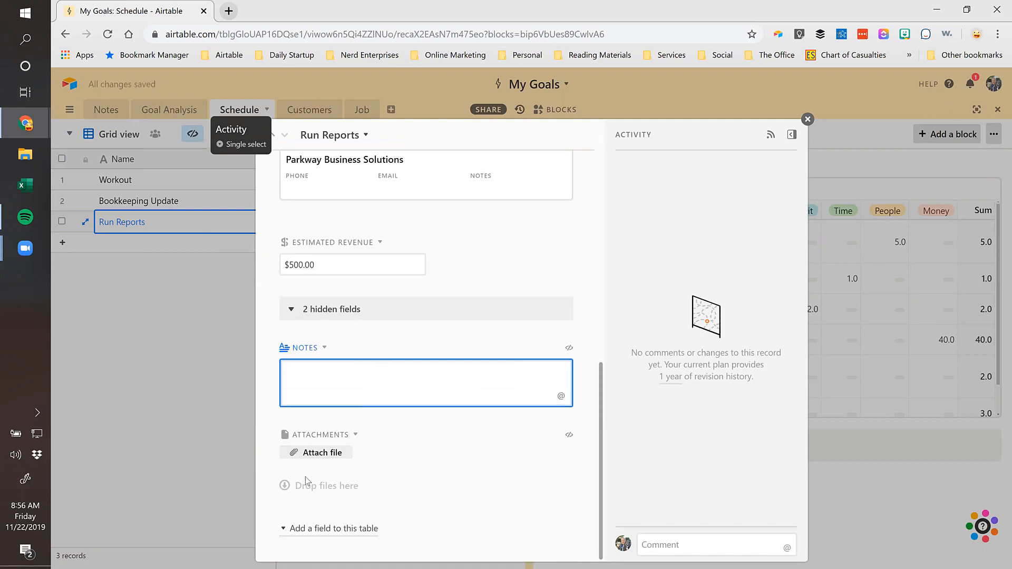
pyautogui.scroll(4, 295, 479)
pyautogui.click(808, 120)
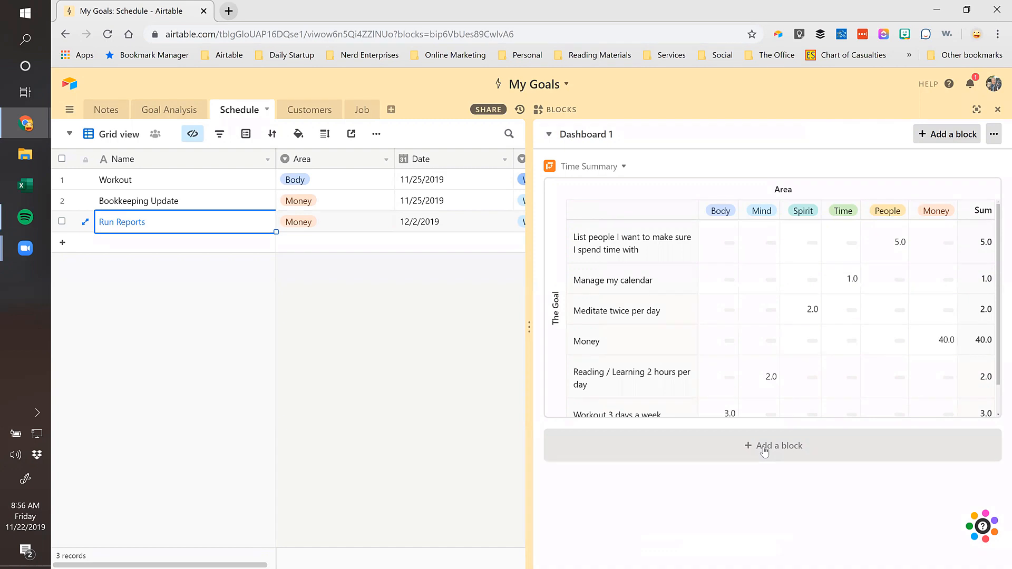
pyautogui.click(339, 320)
pyautogui.click(997, 110)
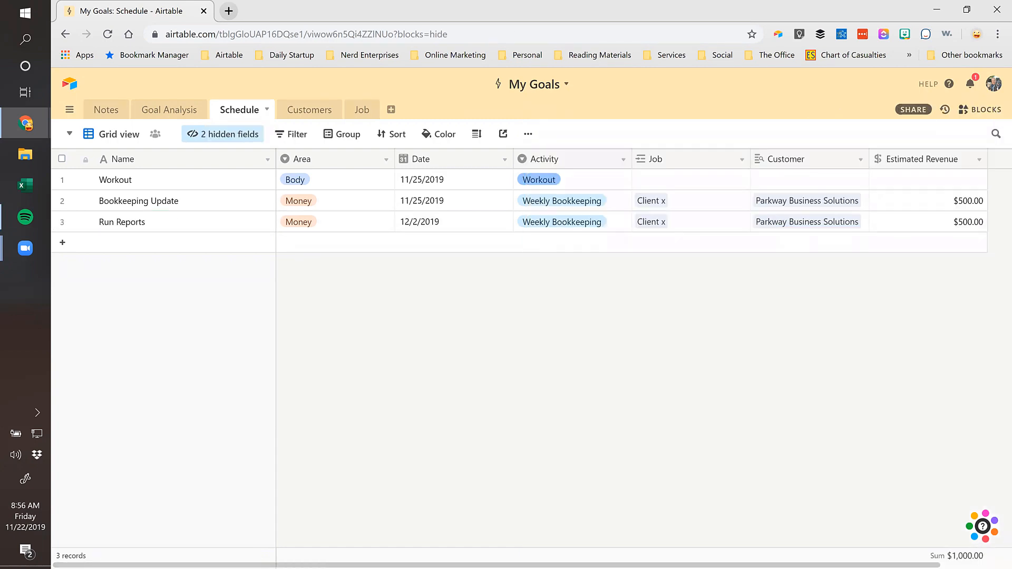
# Duplicate the Schedule table's grid view and name the copy November 2019
pyautogui.click(113, 136)
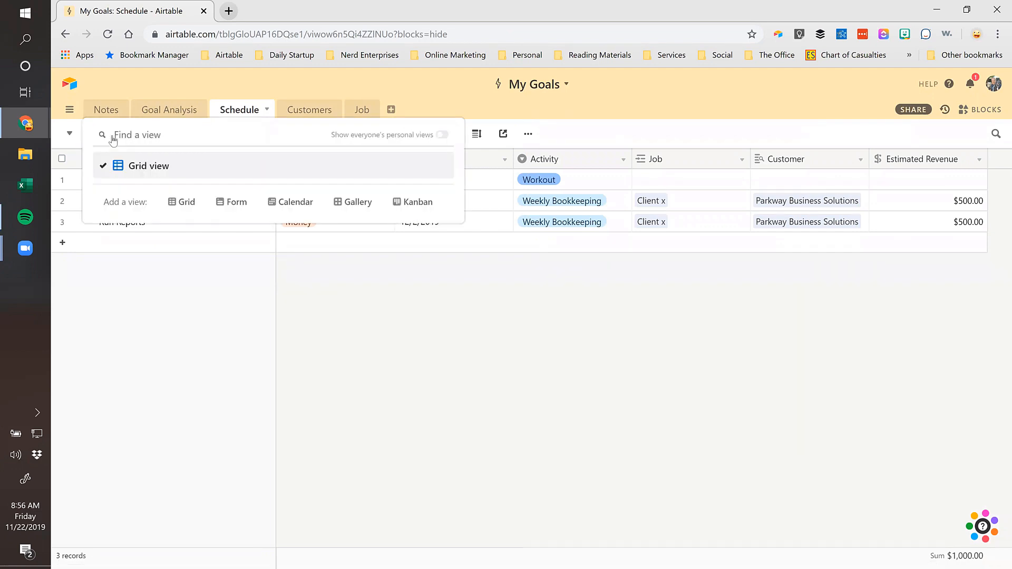
pyautogui.click(144, 262)
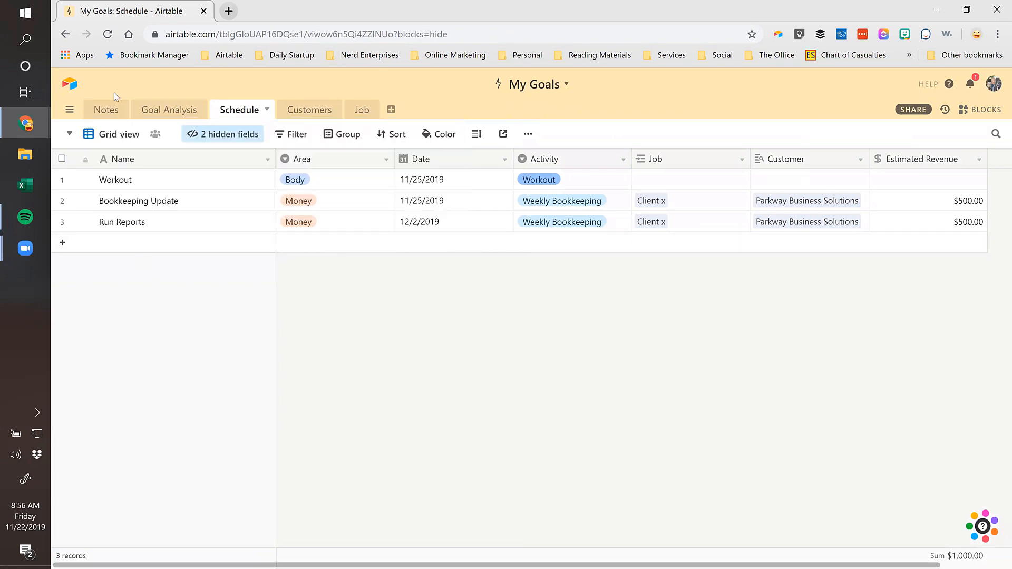
pyautogui.click(529, 135)
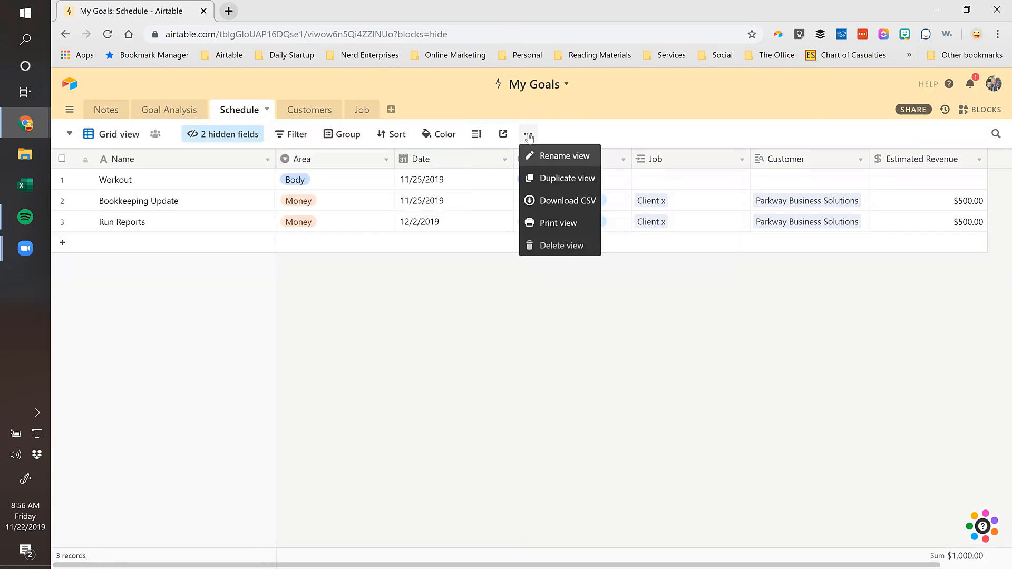
pyautogui.click(554, 179)
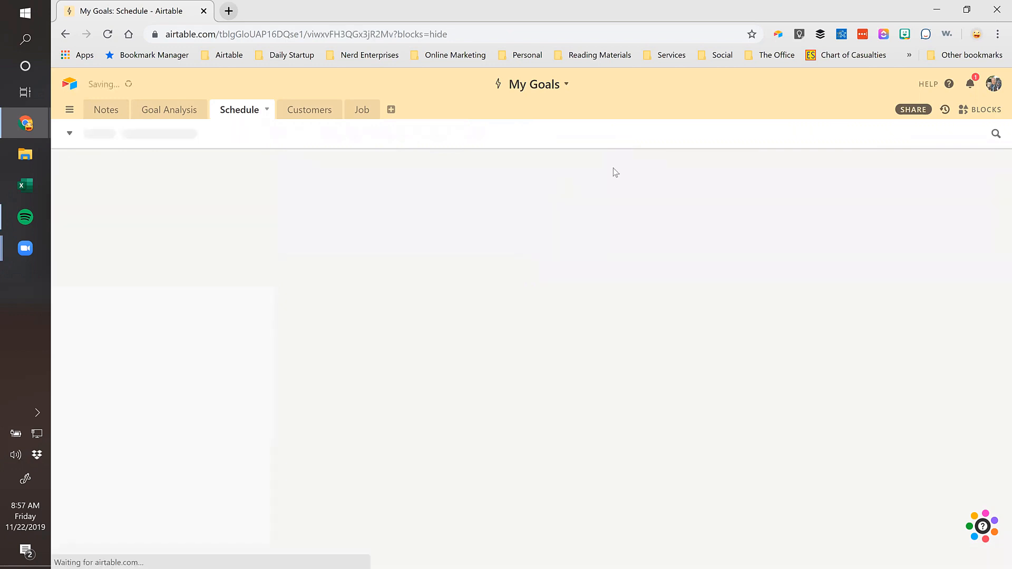
pyautogui.write('Nov')
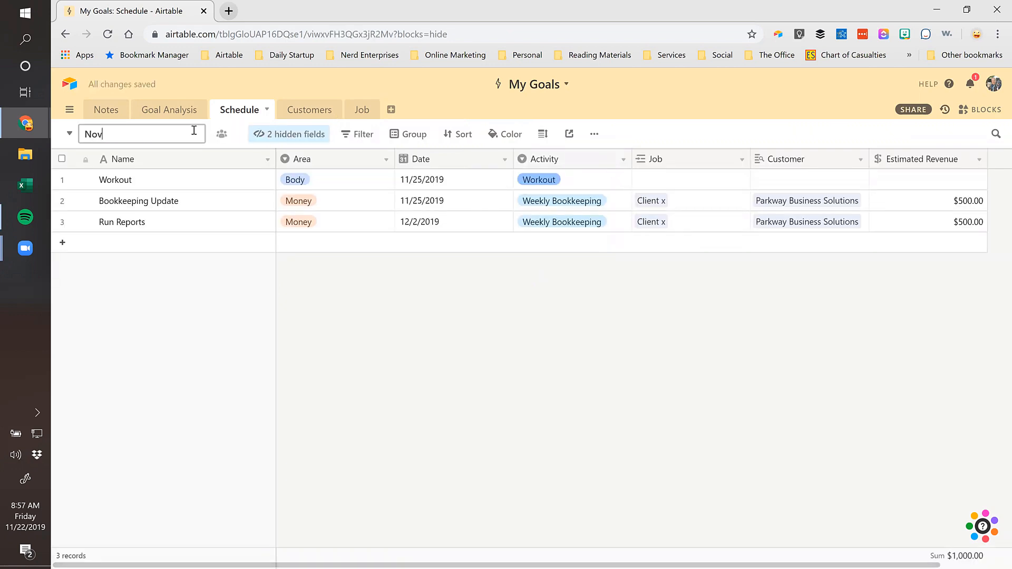
pyautogui.write('ember 2019')
pyautogui.press('Return')
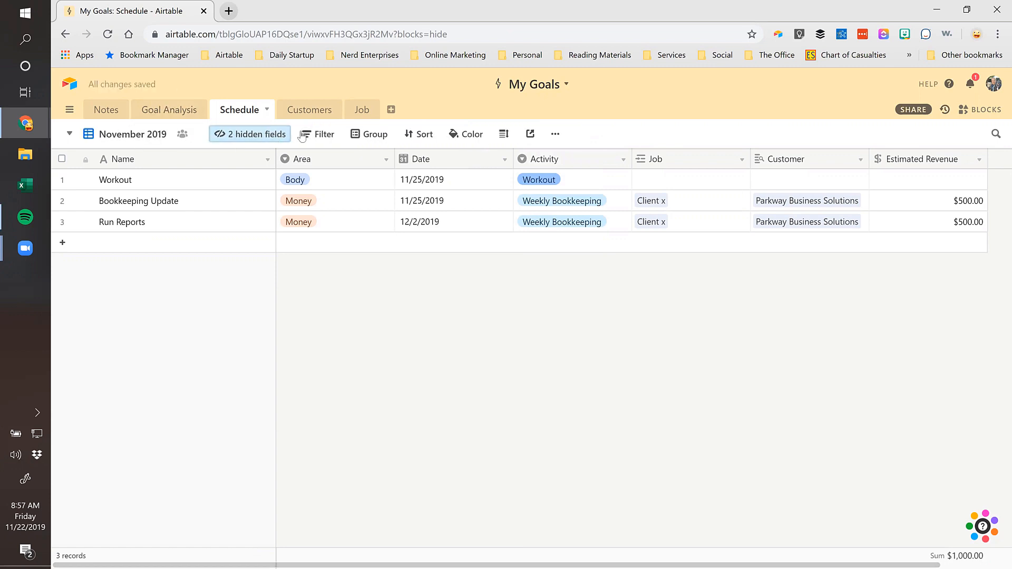
# Add a filter on the Date field to the November 2019 view
pyautogui.click(322, 135)
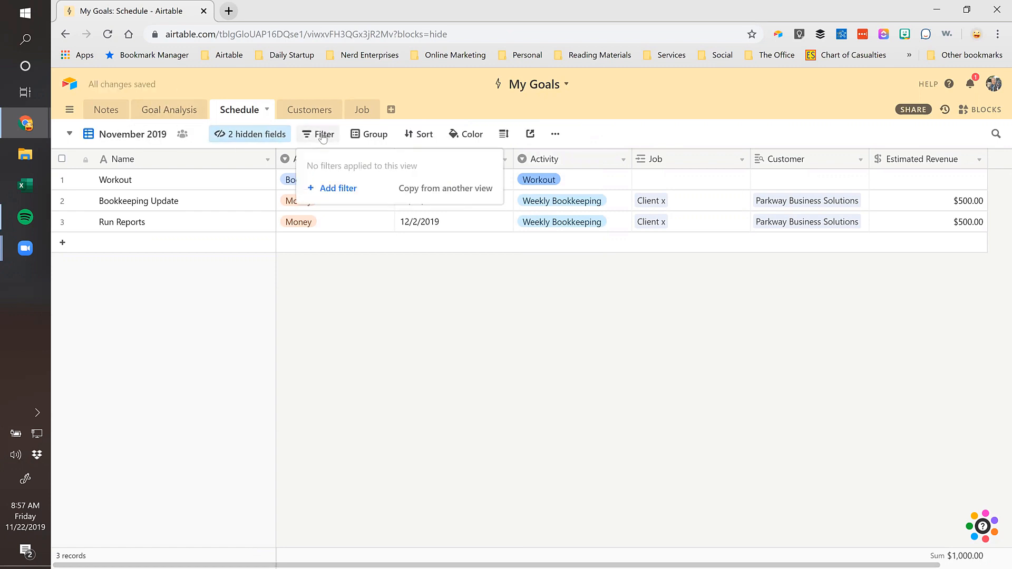
pyautogui.click(332, 190)
pyautogui.click(398, 165)
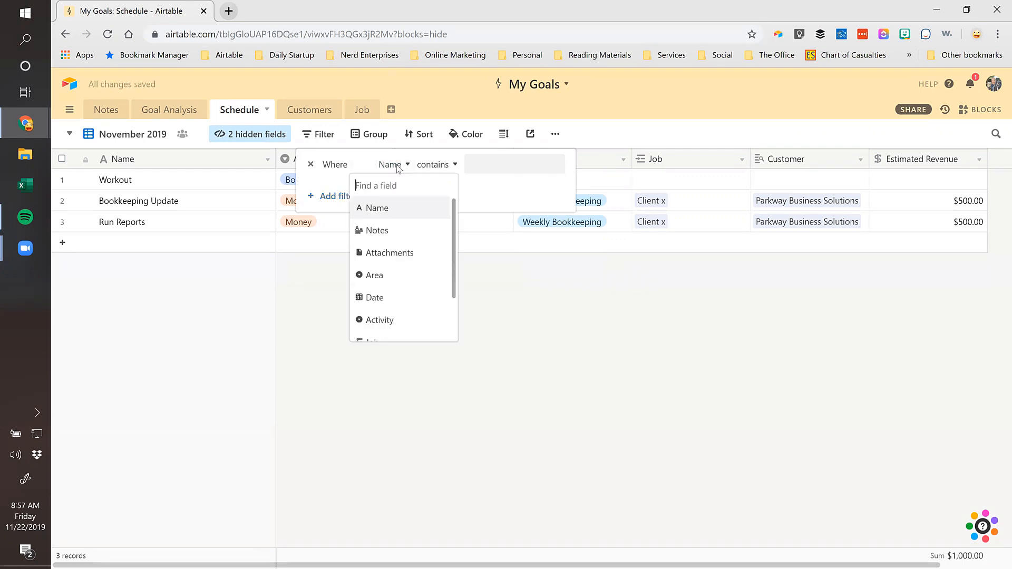
pyautogui.click(388, 298)
# Set the Date filter's condition to is on or after the exact date 11/1/2019
pyautogui.click(514, 165)
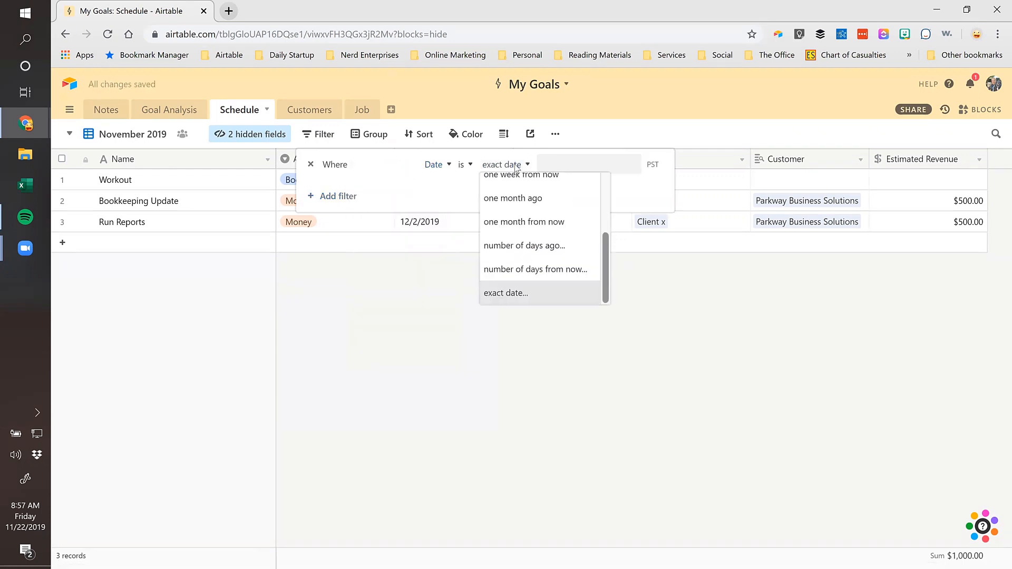
pyautogui.scroll(3, 537, 205)
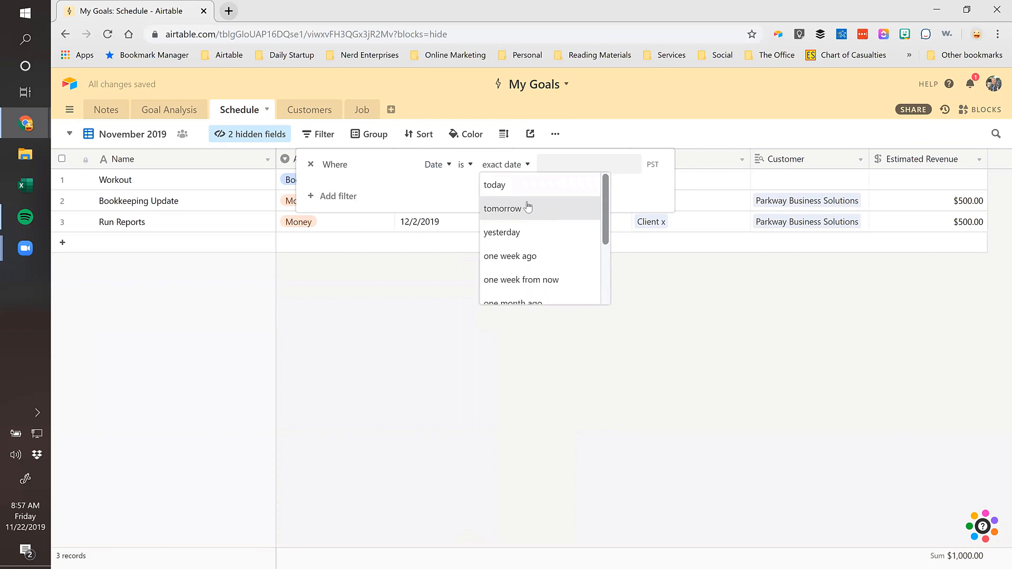
pyautogui.scroll(-3, 548, 230)
pyautogui.scroll(3, 546, 235)
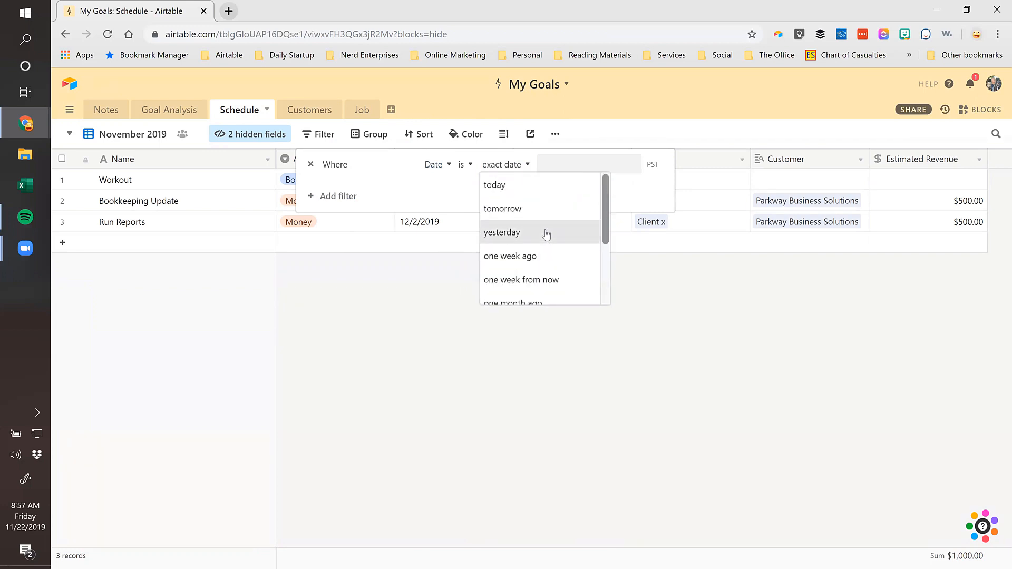
pyautogui.scroll(-3, 546, 234)
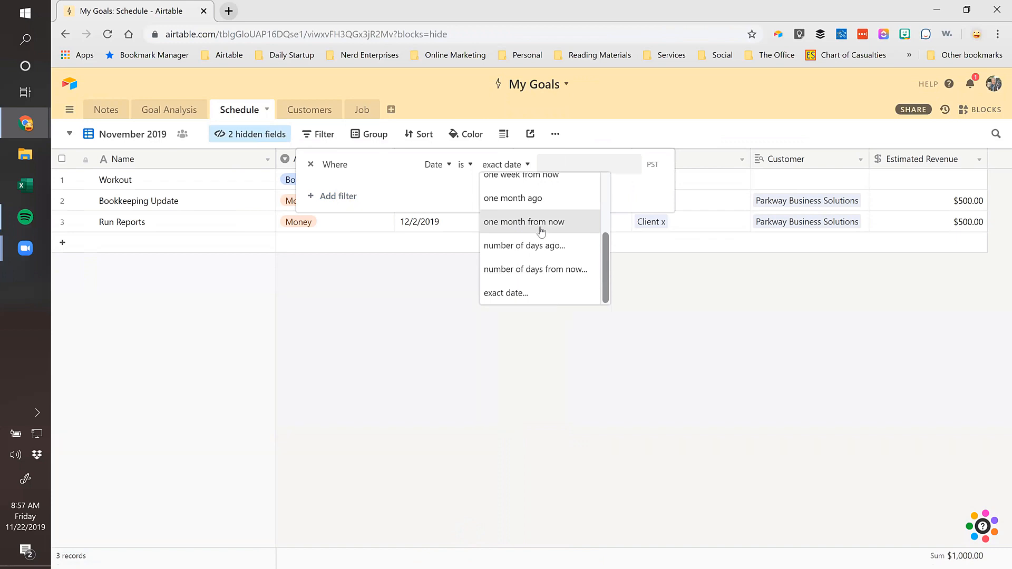
pyautogui.click(509, 294)
pyautogui.click(557, 164)
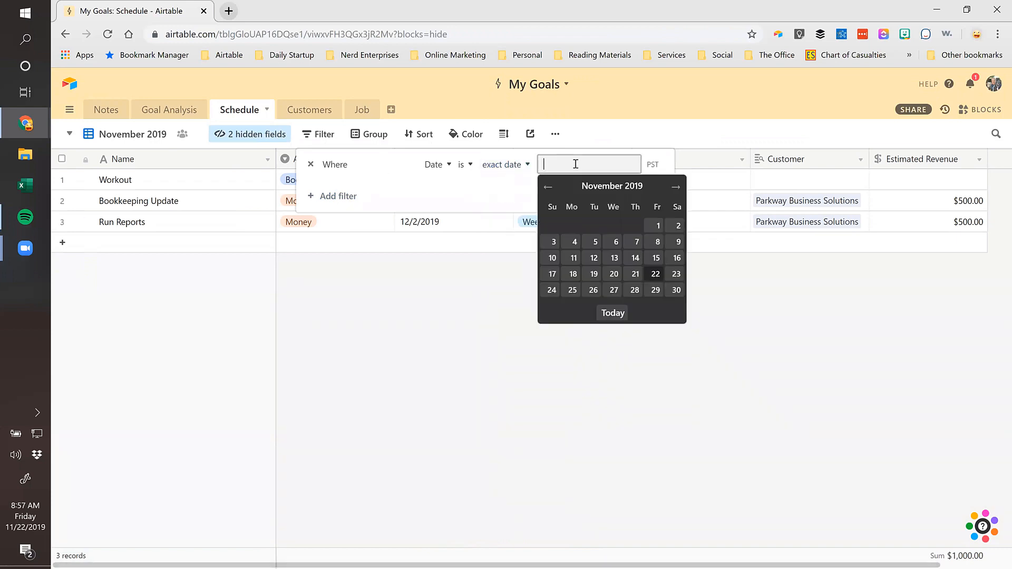
pyautogui.click(656, 227)
pyautogui.click(468, 165)
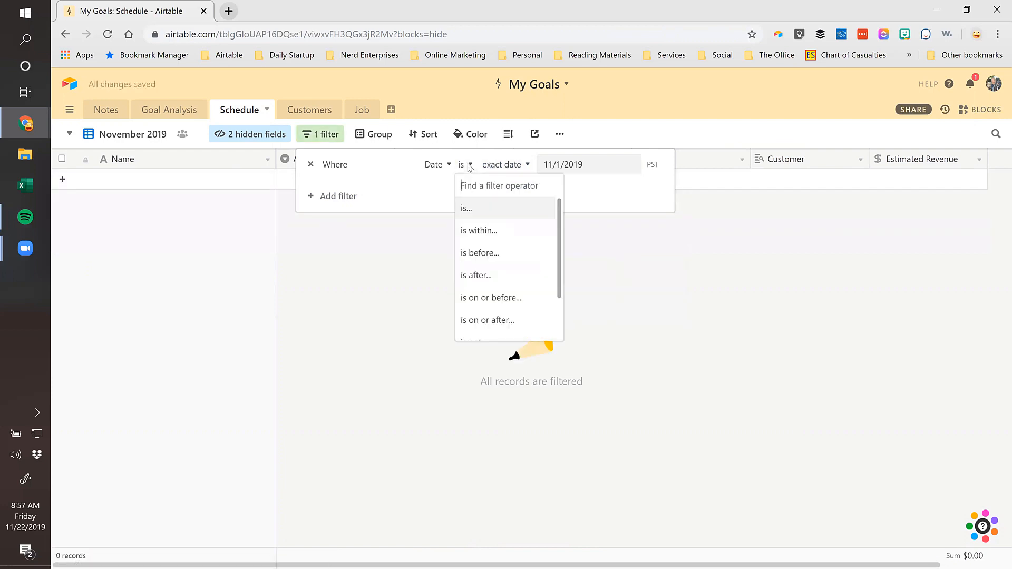
pyautogui.press('Return')
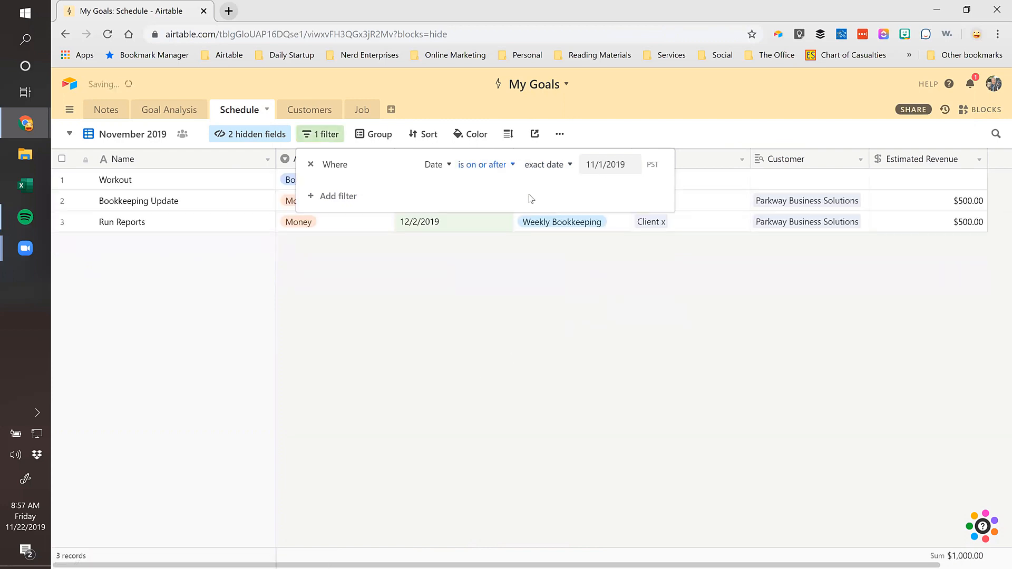
# Add a second condition on the Date field to the November 2019 view's filter, combined with And
pyautogui.click(324, 199)
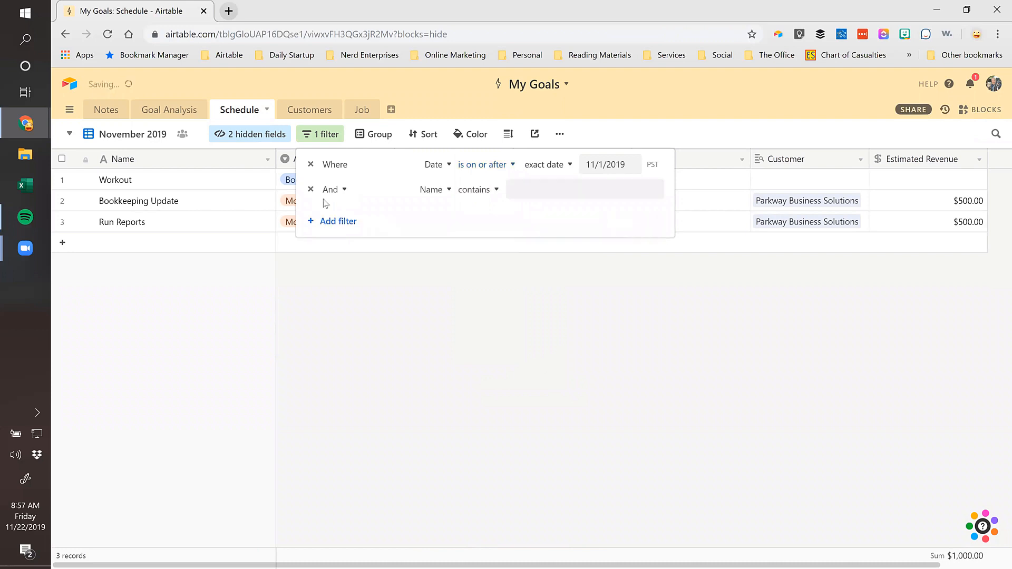
pyautogui.click(328, 190)
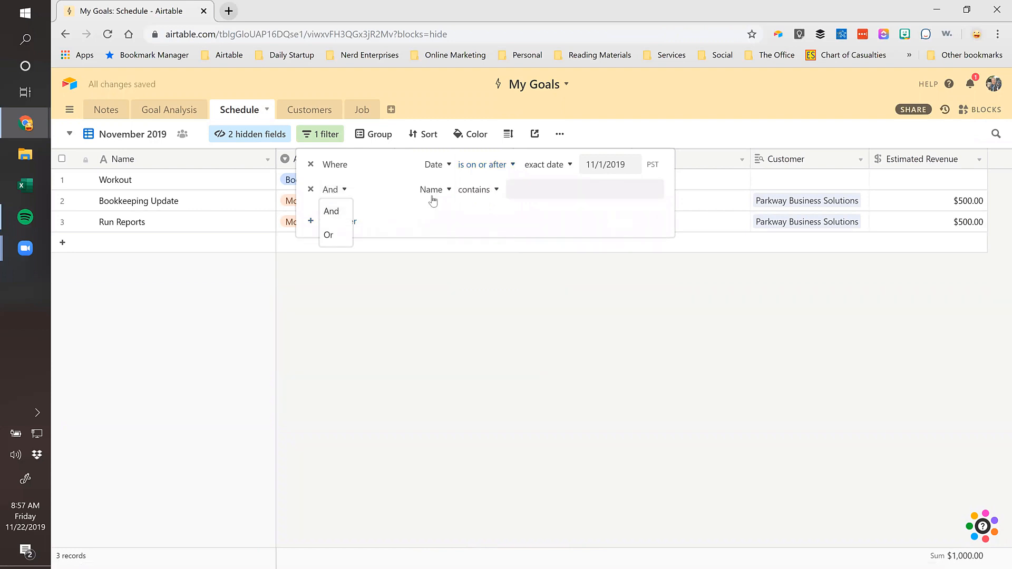
pyautogui.click(430, 190)
pyautogui.click(375, 323)
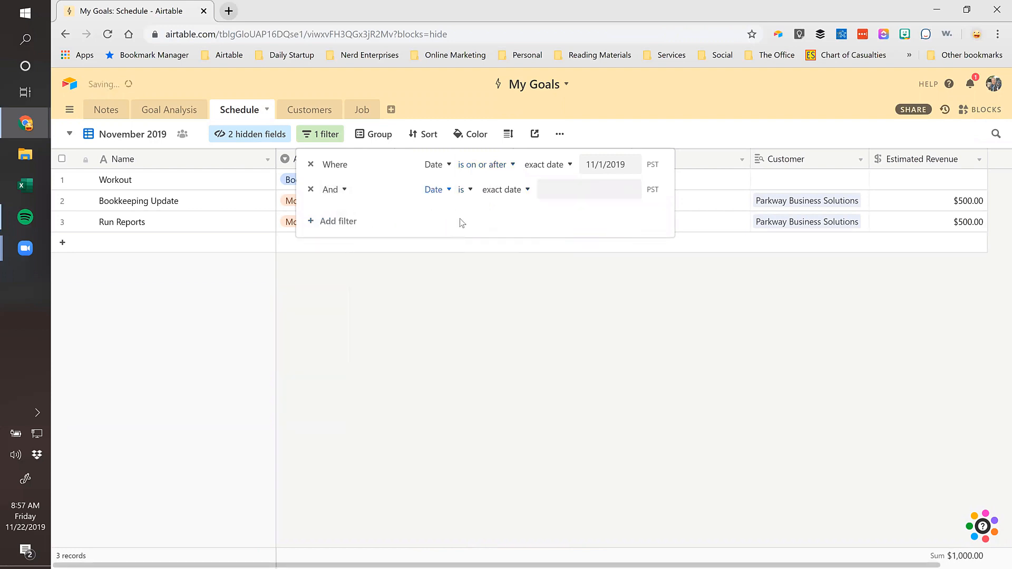
# Set the second Date condition to is on or before the exact date 11/30/2019 and close the filter settings
pyautogui.click(469, 193)
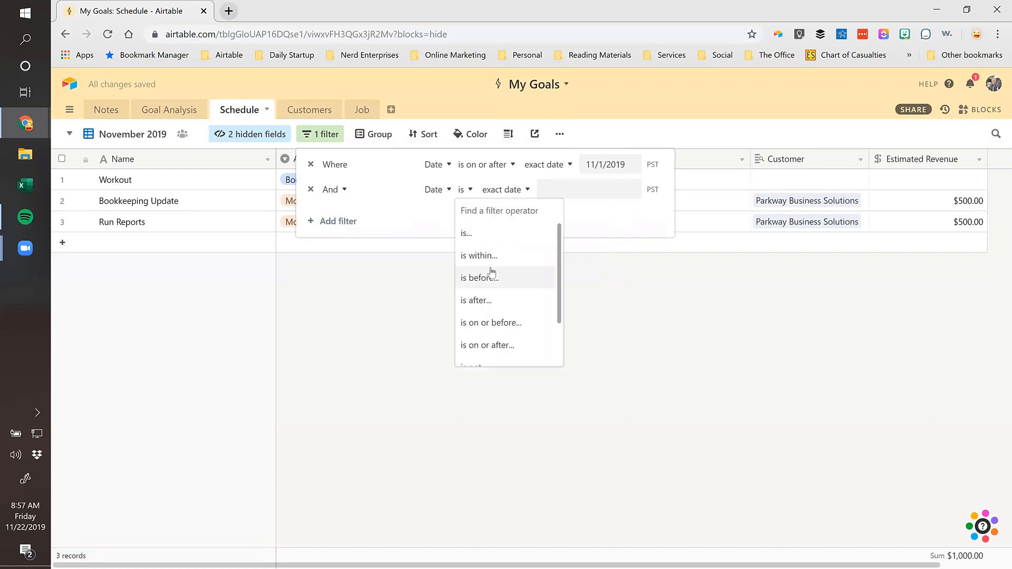
pyautogui.click(490, 322)
pyautogui.click(607, 189)
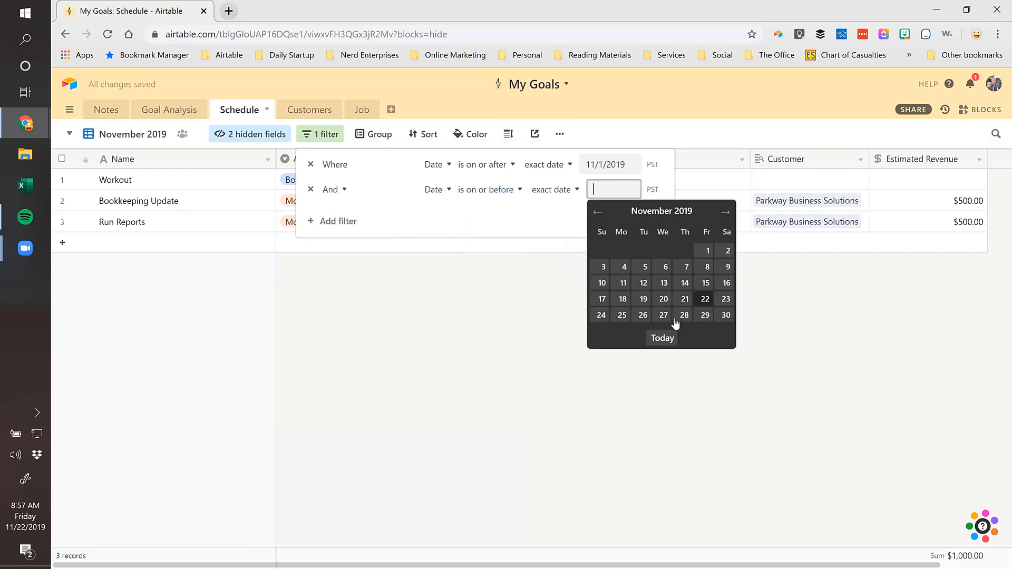
pyautogui.click(725, 315)
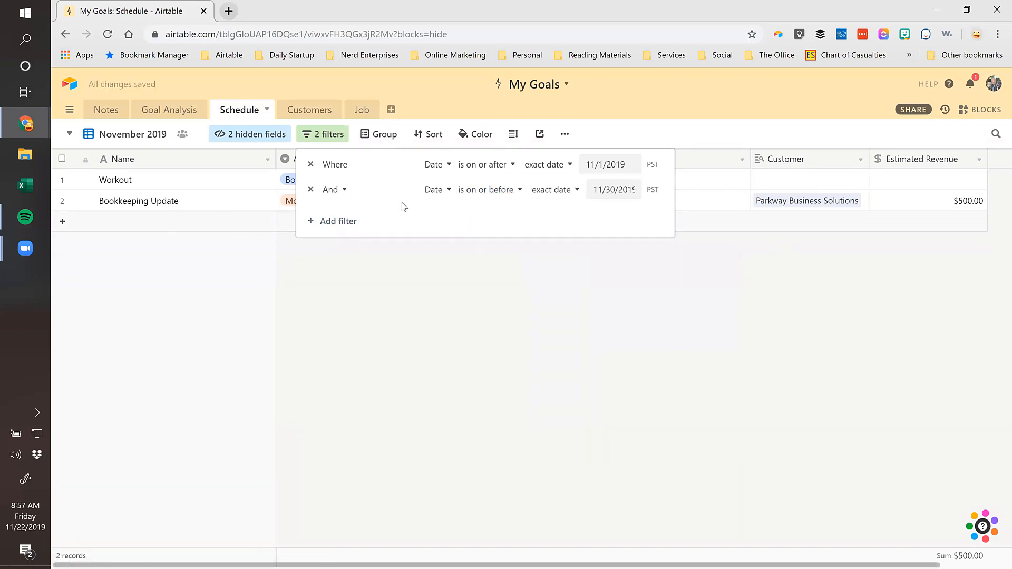
pyautogui.click(152, 184)
pyautogui.click(153, 184)
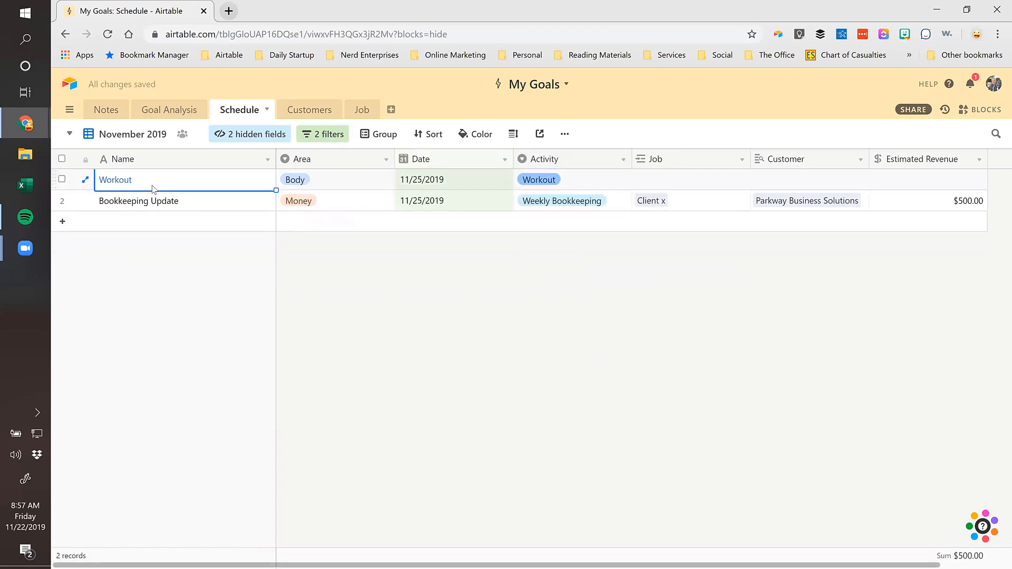
pyautogui.click(143, 137)
pyautogui.click(144, 194)
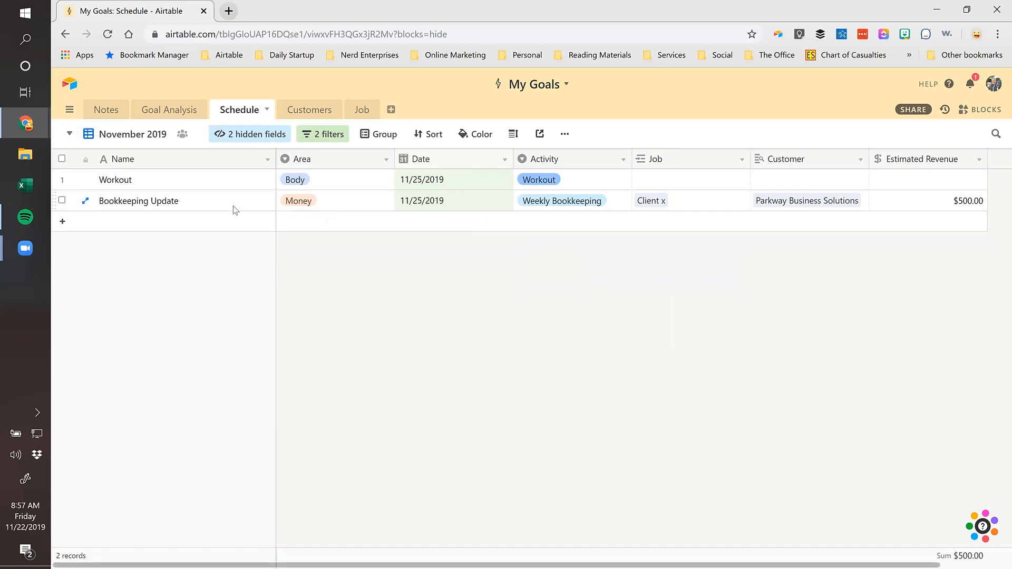
# Show the blocks dashboard and add a new Pivot table block to it
pyautogui.click(983, 112)
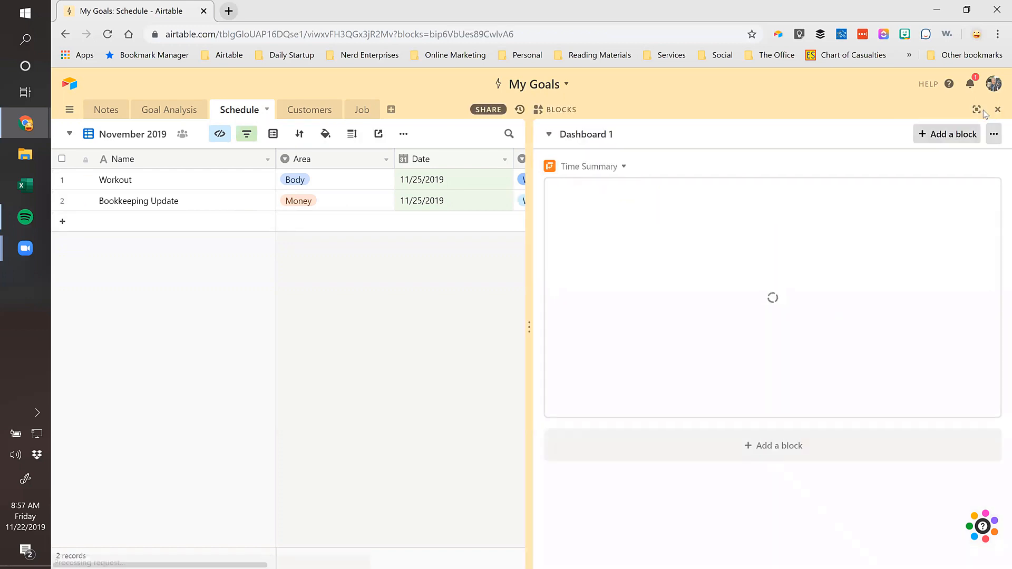
pyautogui.click(767, 449)
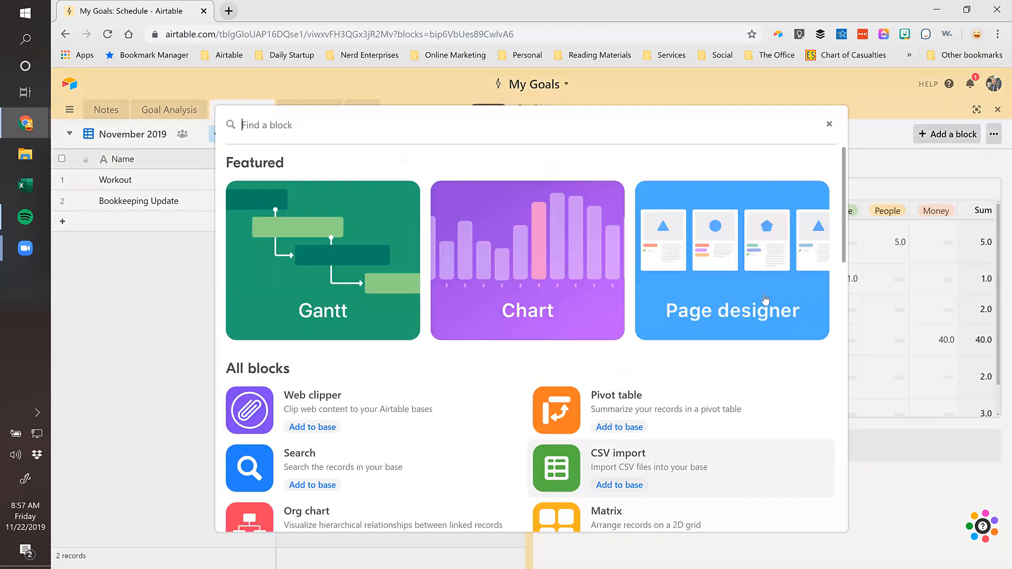
pyautogui.click(631, 398)
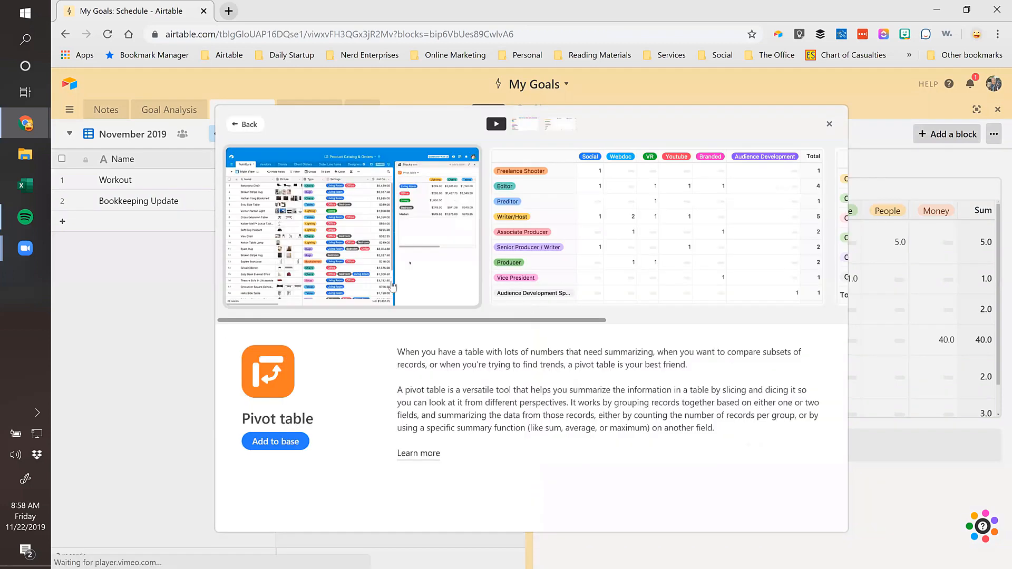
pyautogui.click(271, 444)
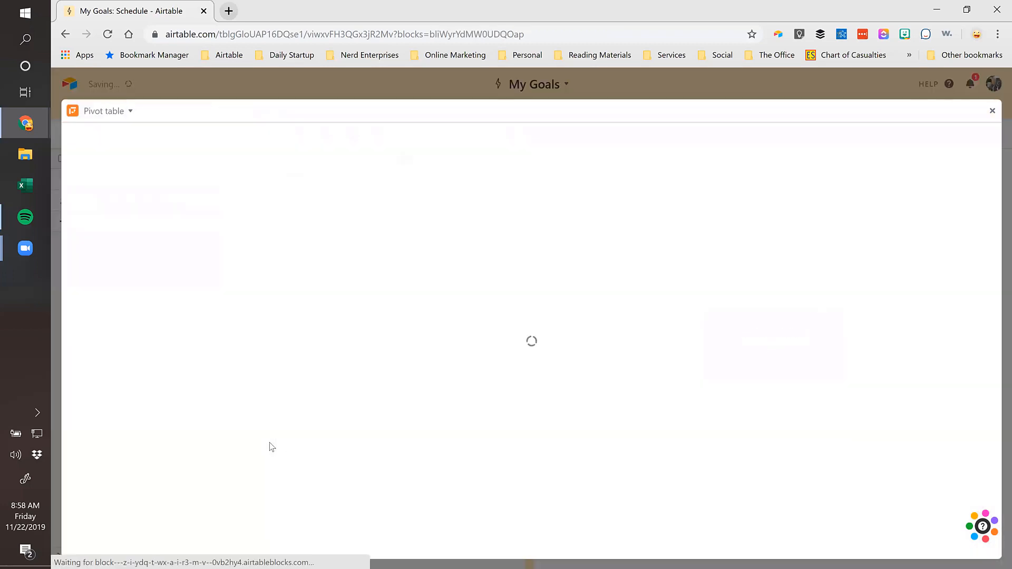
# Rename the new pivot table block to November 2019 Actual
pyautogui.click(106, 111)
pyautogui.write('Nve')
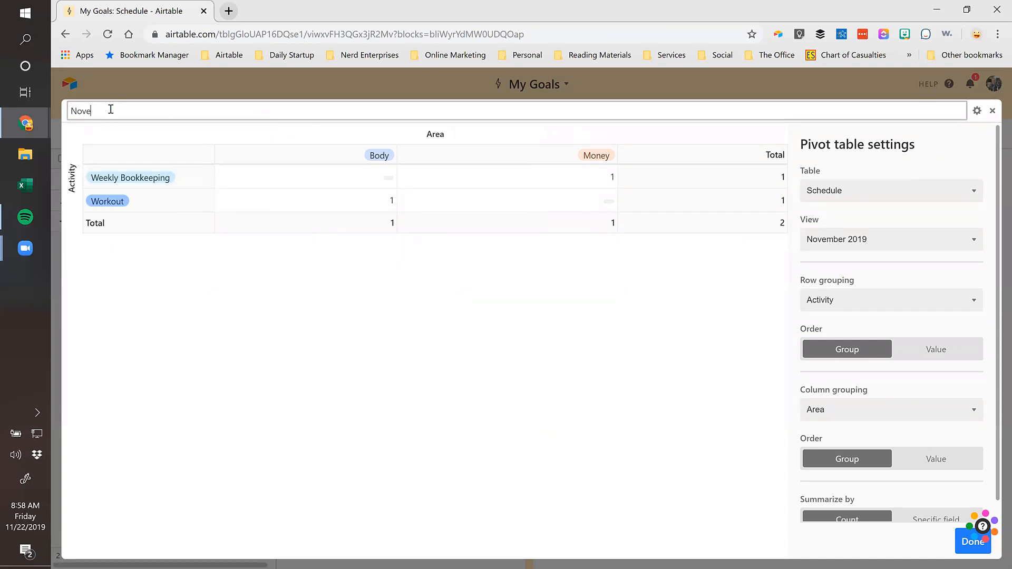
pyautogui.write('ember 2019 Actual')
pyautogui.press('Return')
# Keep Schedule as the pivot's source table, set it to summarize by a specific field, check the available summary fields and leave the enlarged block
pyautogui.click(922, 189)
pyautogui.click(858, 196)
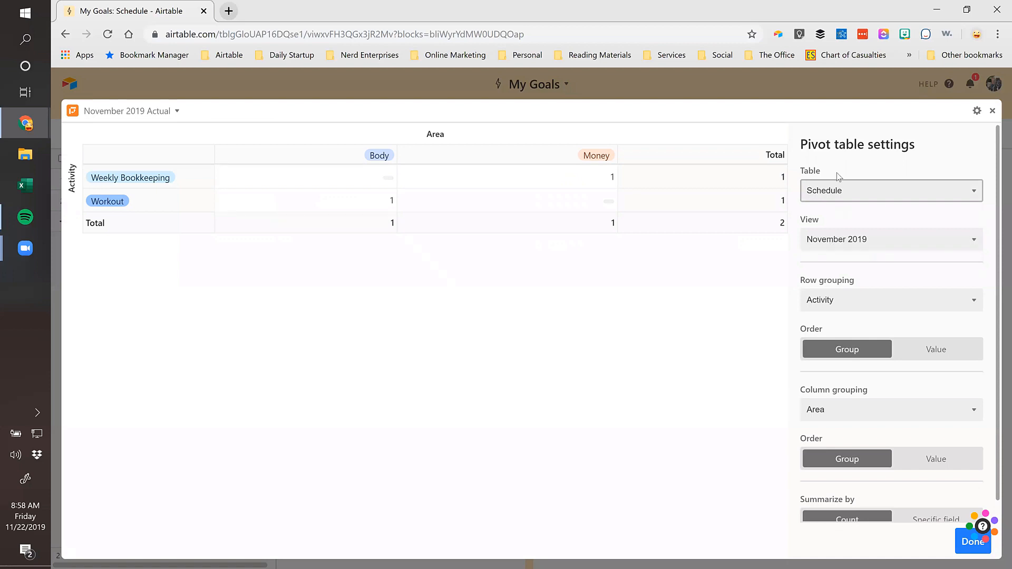
pyautogui.scroll(-1, 859, 323)
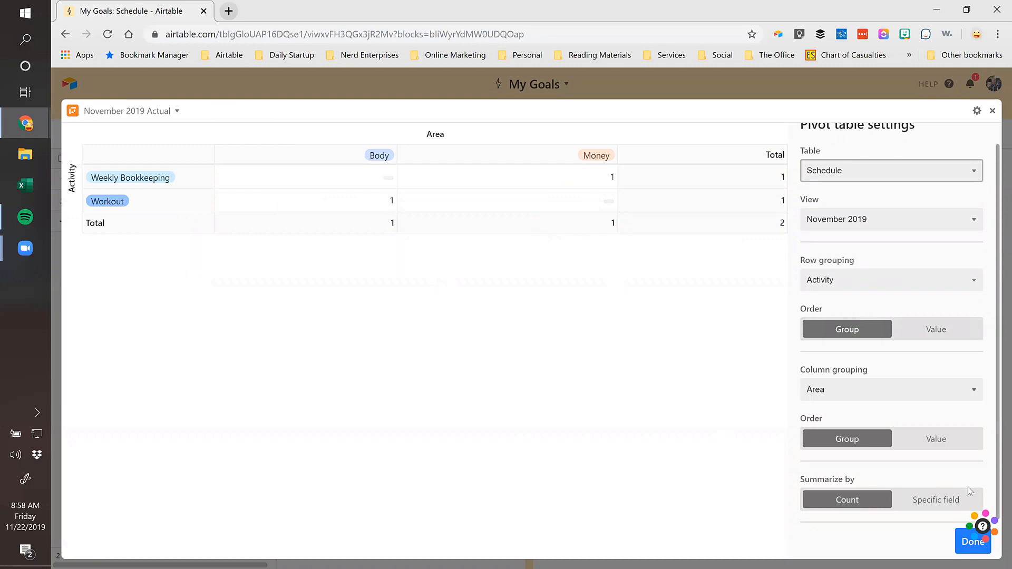
pyautogui.click(946, 504)
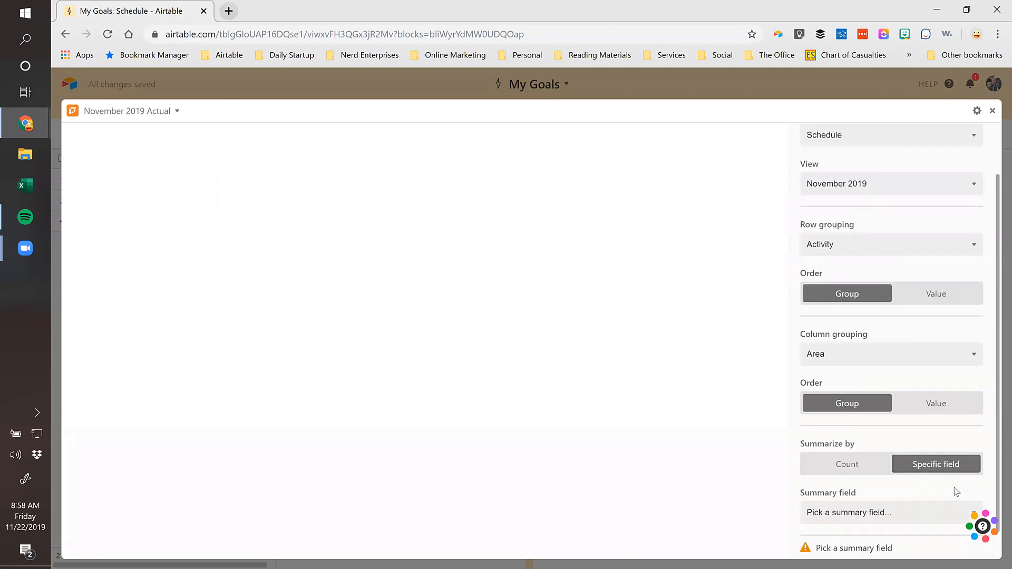
pyautogui.click(898, 514)
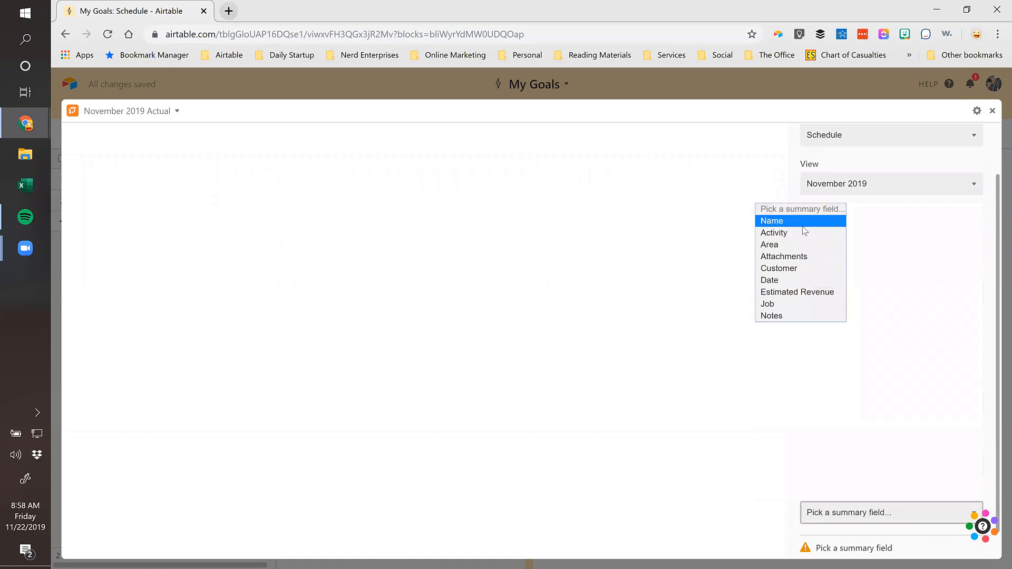
pyautogui.click(993, 112)
# Insert a new field directly before Estimated Revenue in the Schedule table
pyautogui.click(250, 176)
pyautogui.press('Right')
pyautogui.press('Right')
pyautogui.press('Right')
pyautogui.press('Right')
pyautogui.press('Right')
pyautogui.press('Right')
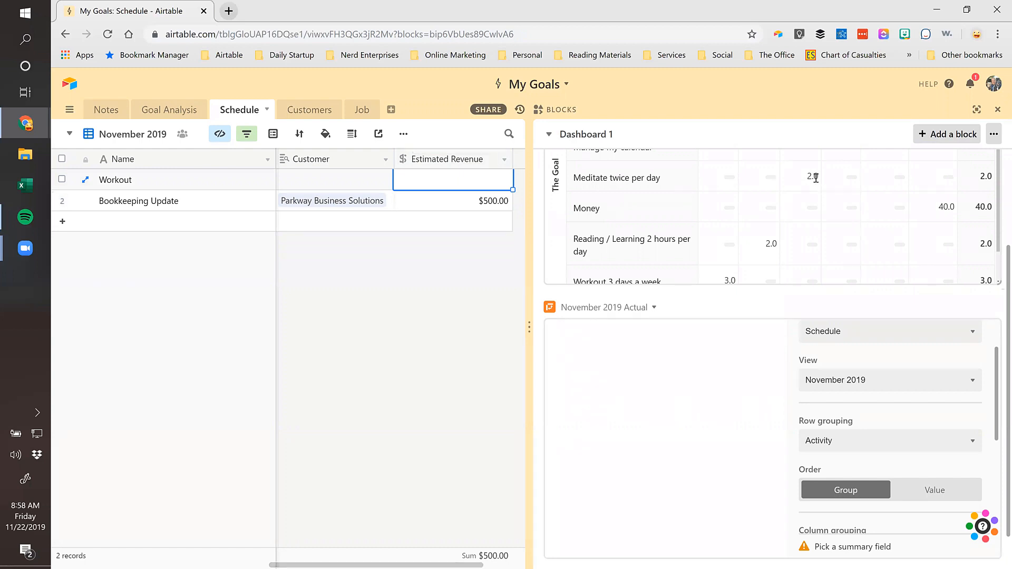
pyautogui.rightClick(419, 160)
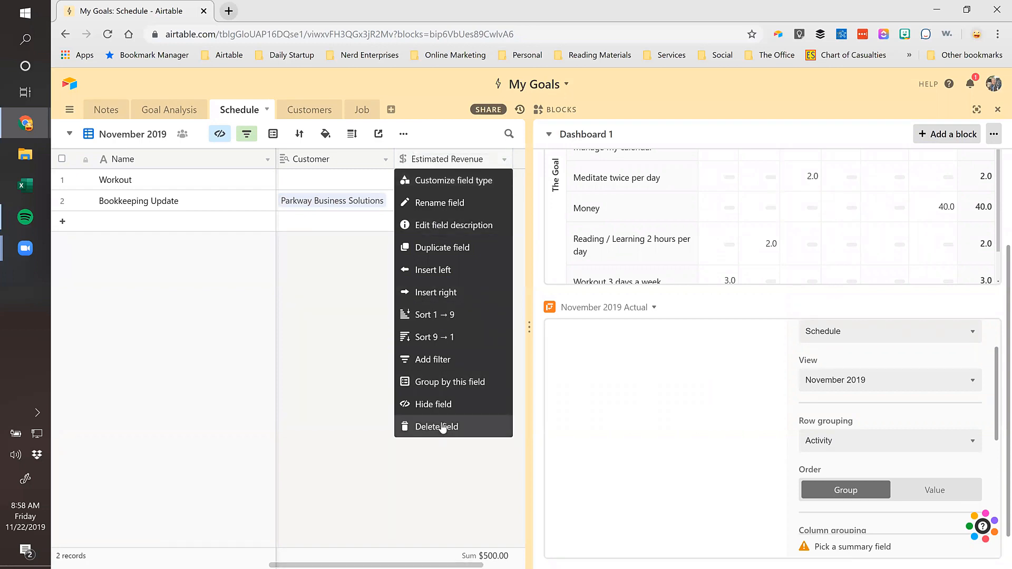
pyautogui.click(433, 270)
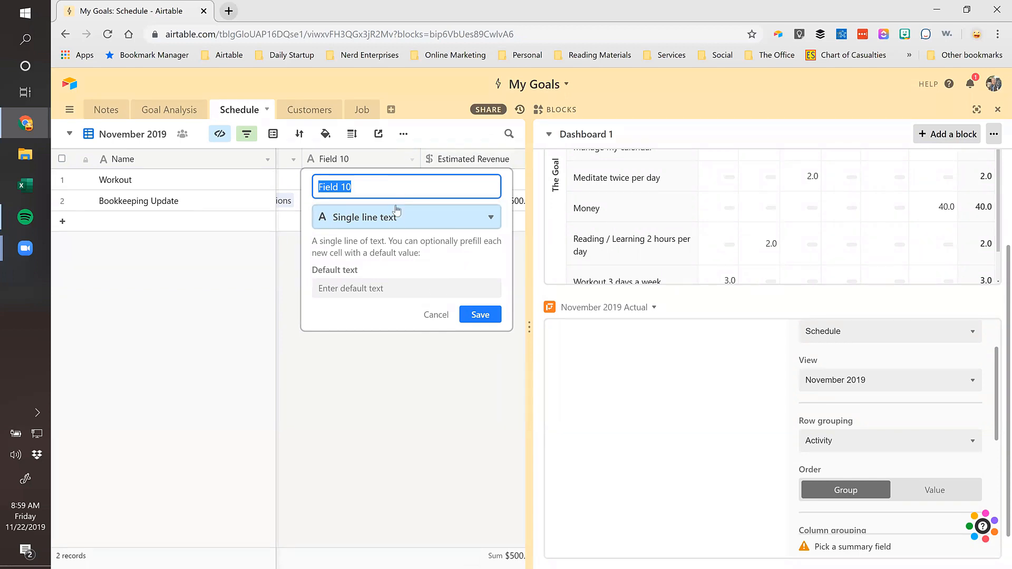
# Name the new field Time, make it a Duration field in h:mm format and save it
pyautogui.write('Time')
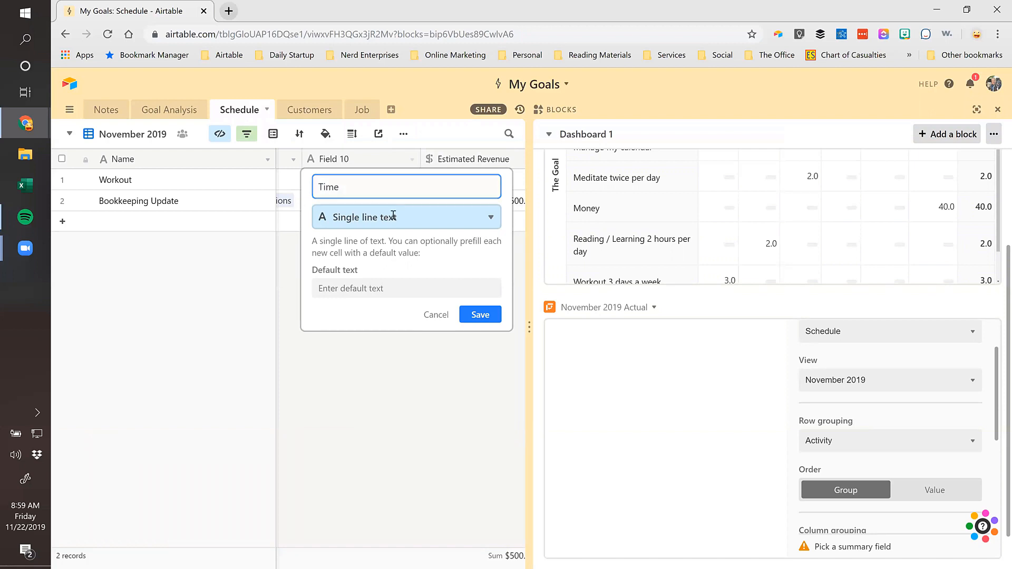
pyautogui.click(394, 214)
pyautogui.write('dur')
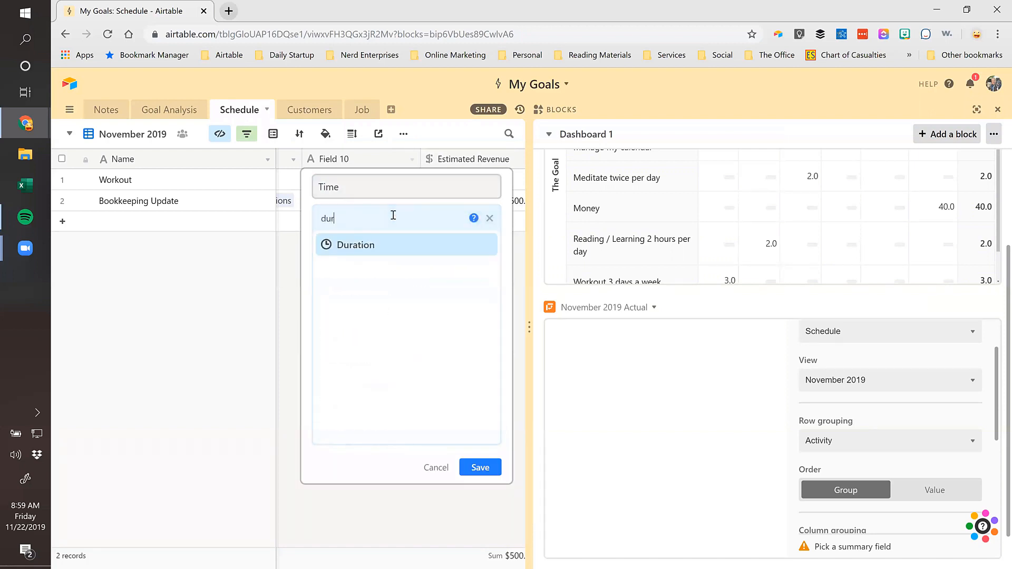
pyautogui.click(353, 246)
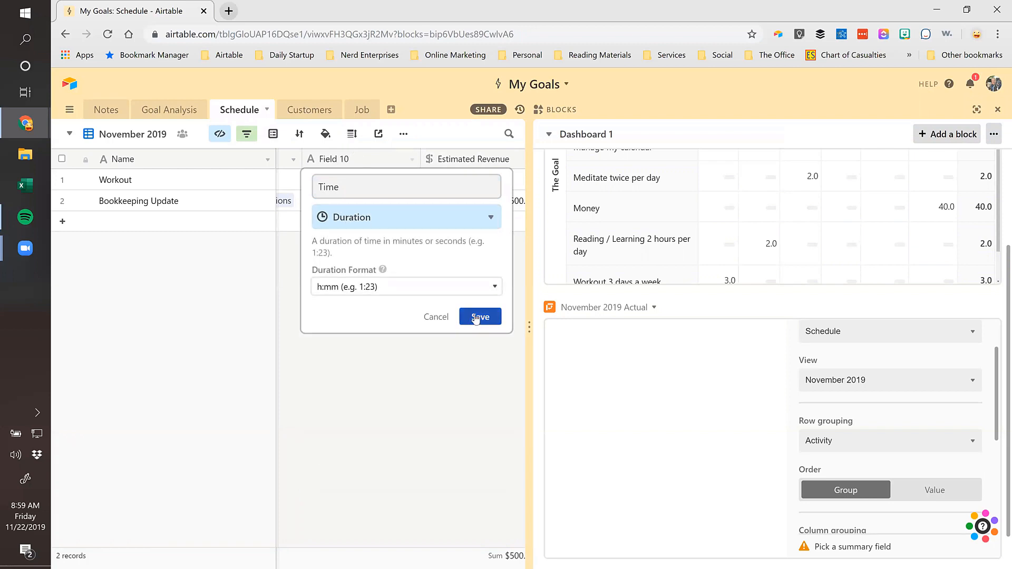
pyautogui.click(419, 298)
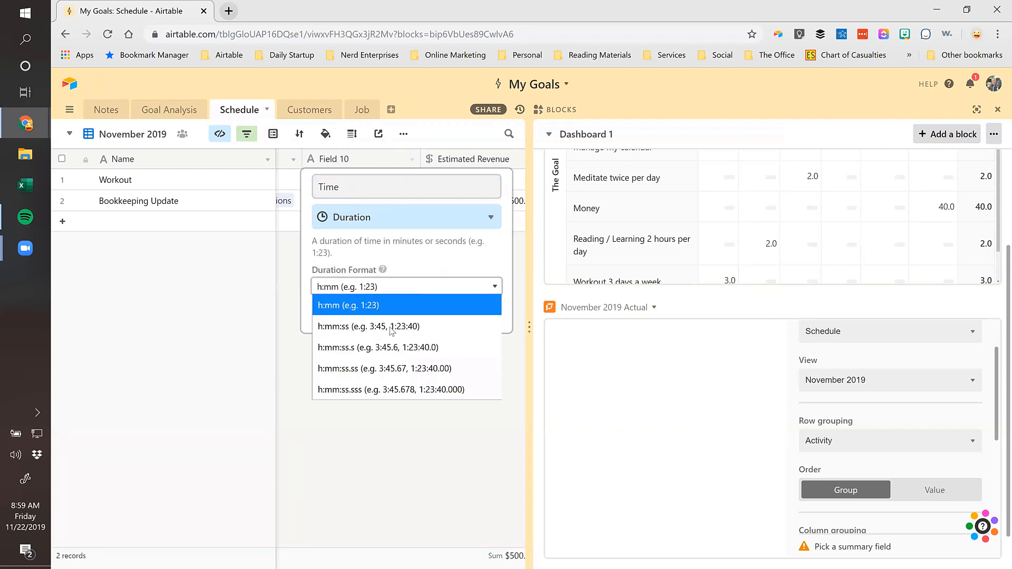
pyautogui.click(423, 289)
pyautogui.click(480, 317)
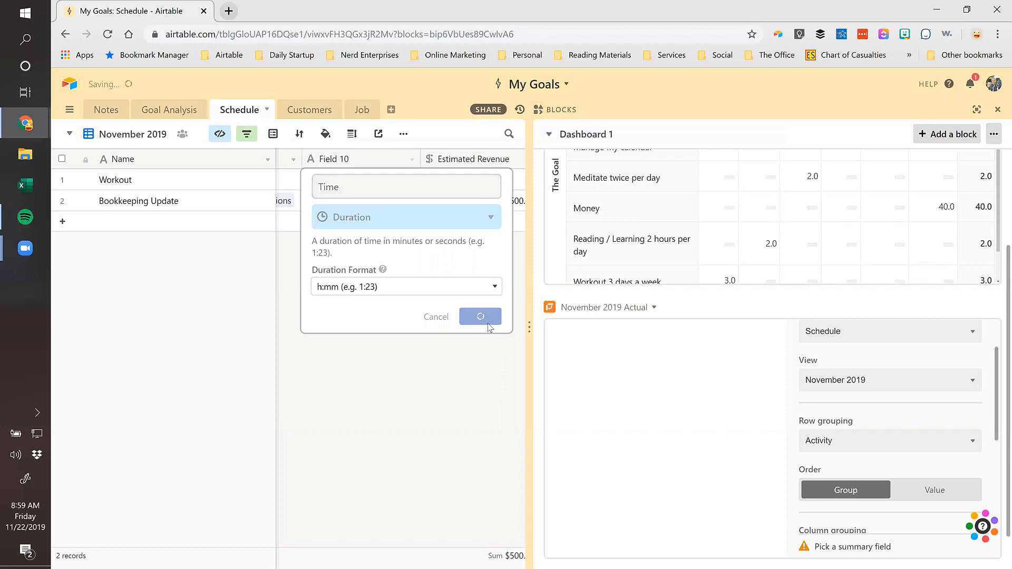
# Enter a Time of 1:00 for the Workout record
pyautogui.click(358, 181)
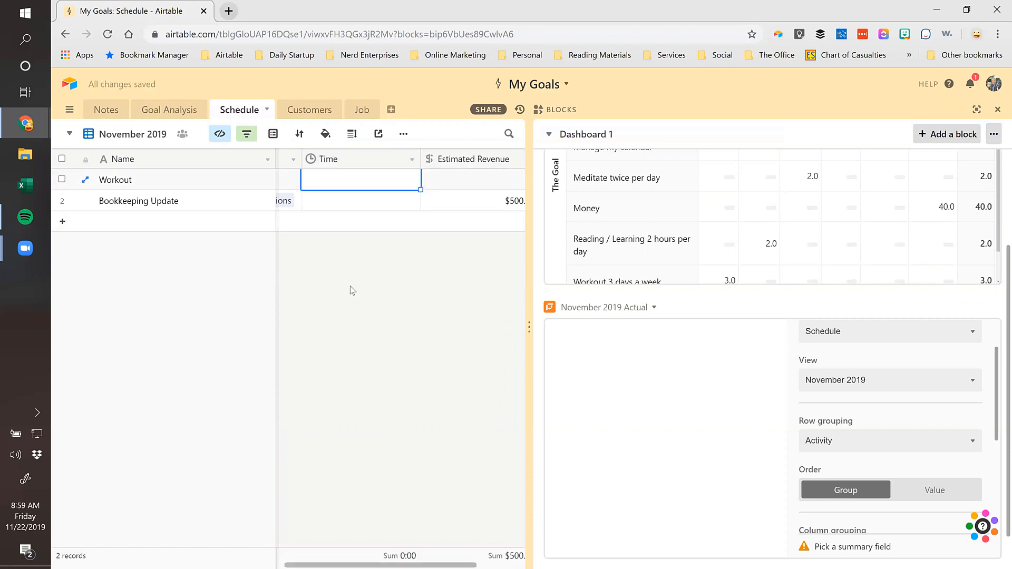
pyautogui.write('1')
pyautogui.press('Return')
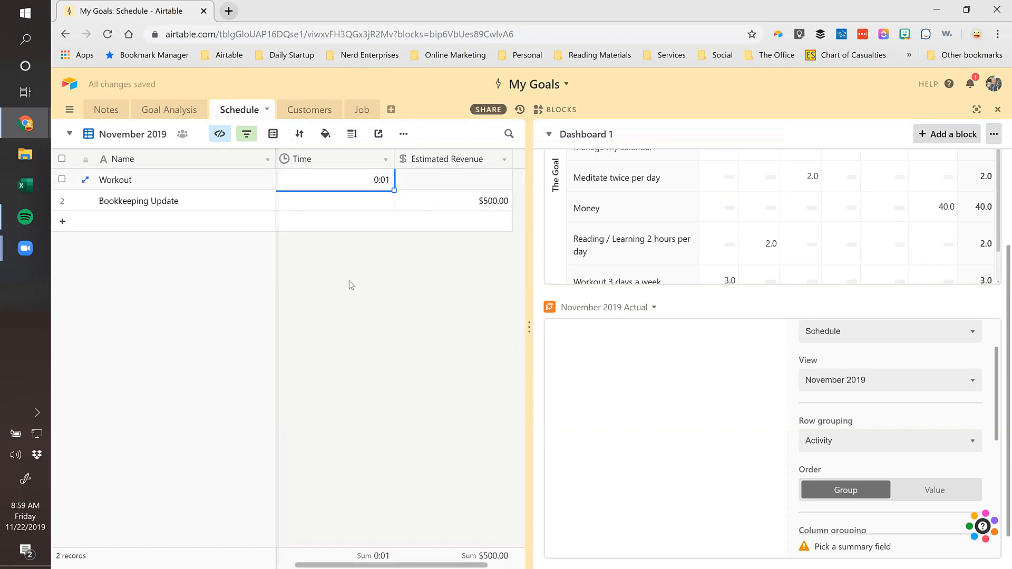
pyautogui.write('1:00')
pyautogui.press('Return')
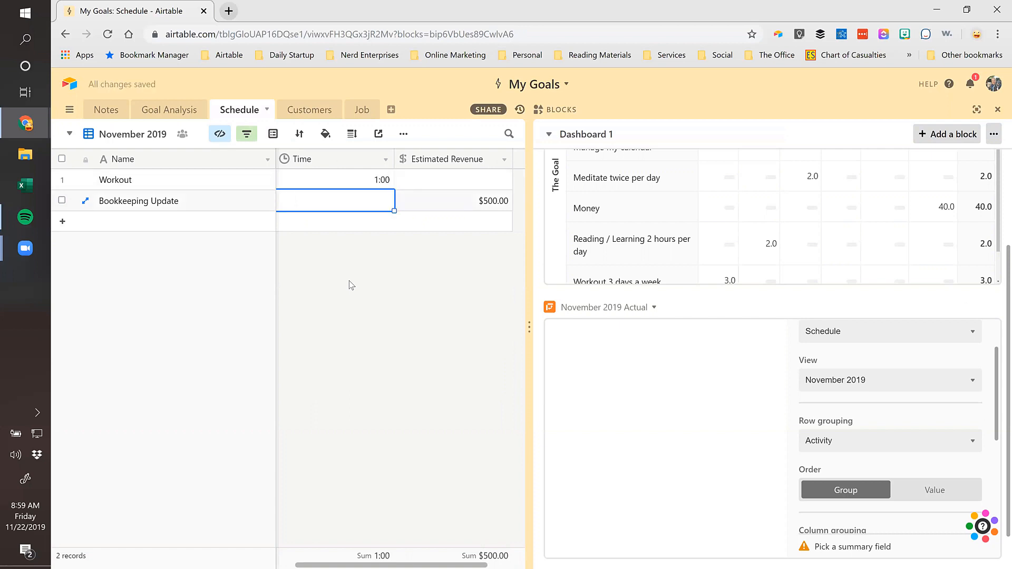
# Enter a Time of 5:00 for the Bookkeeping Update record
pyautogui.write('5')
pyautogui.press('Tab')
pyautogui.press('Left')
pyautogui.write('5:00')
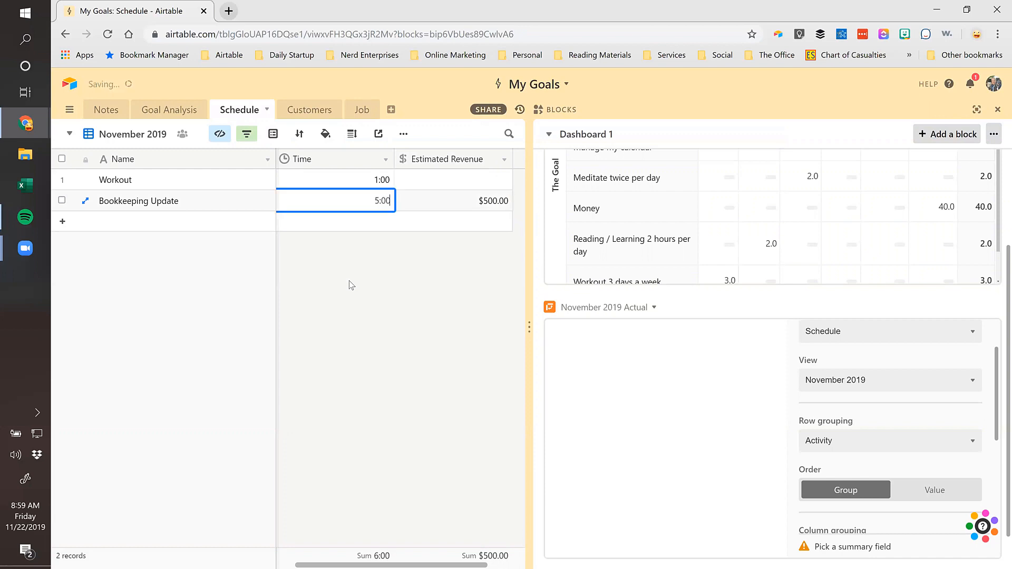
pyautogui.press('Tab')
# Set the row grouping of the November 2019 Actual pivot table to Time
pyautogui.scroll(-1, 706, 483)
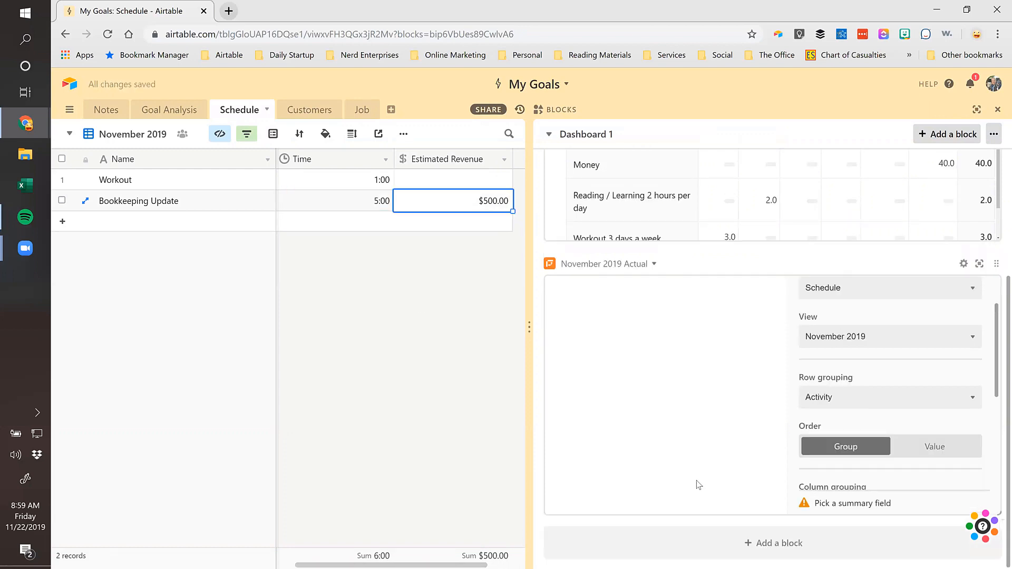
pyautogui.click(897, 399)
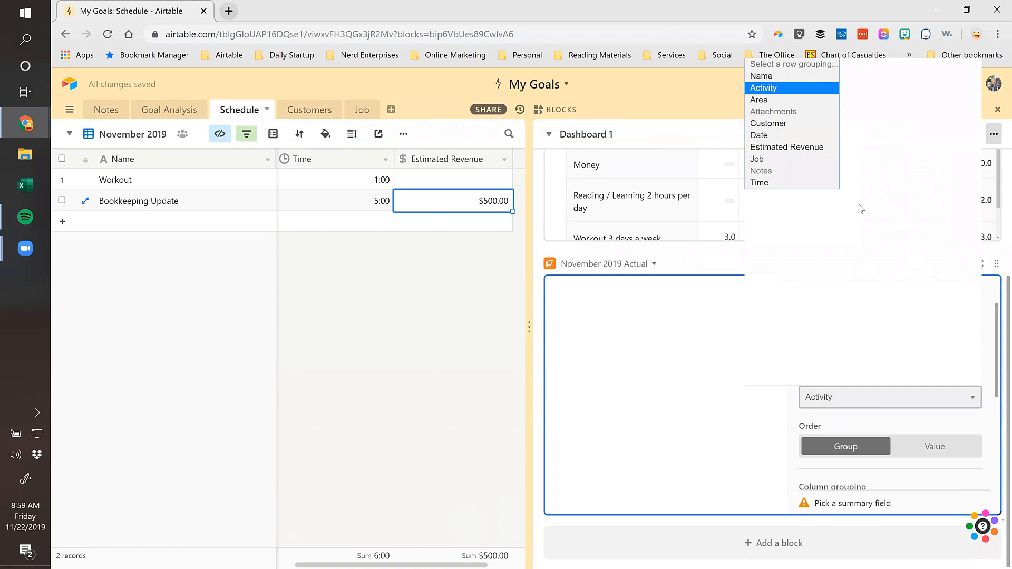
pyautogui.click(785, 182)
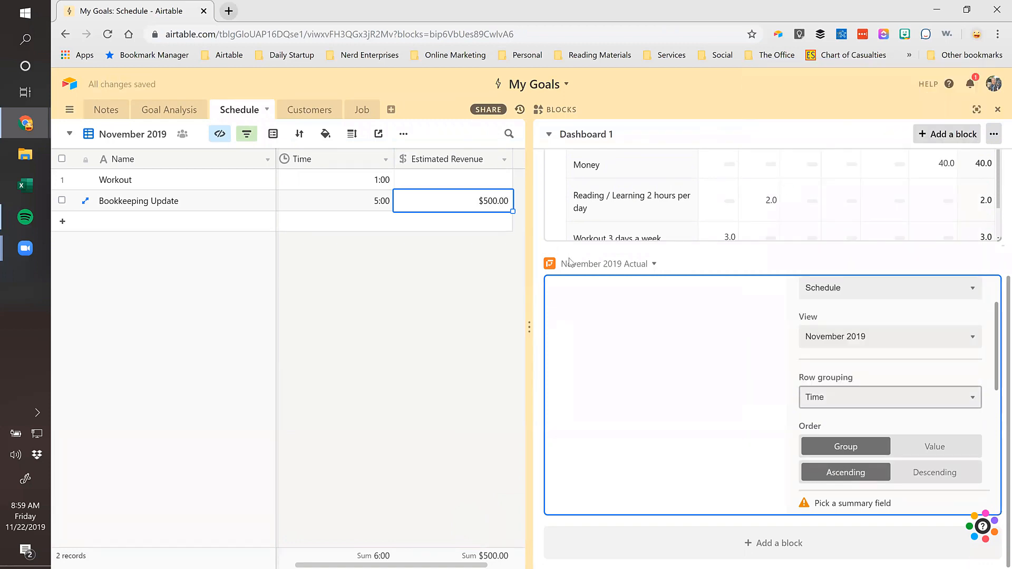
# Choose Time as the summary field of the November 2019 Actual pivot table
pyautogui.scroll(-5, 865, 429)
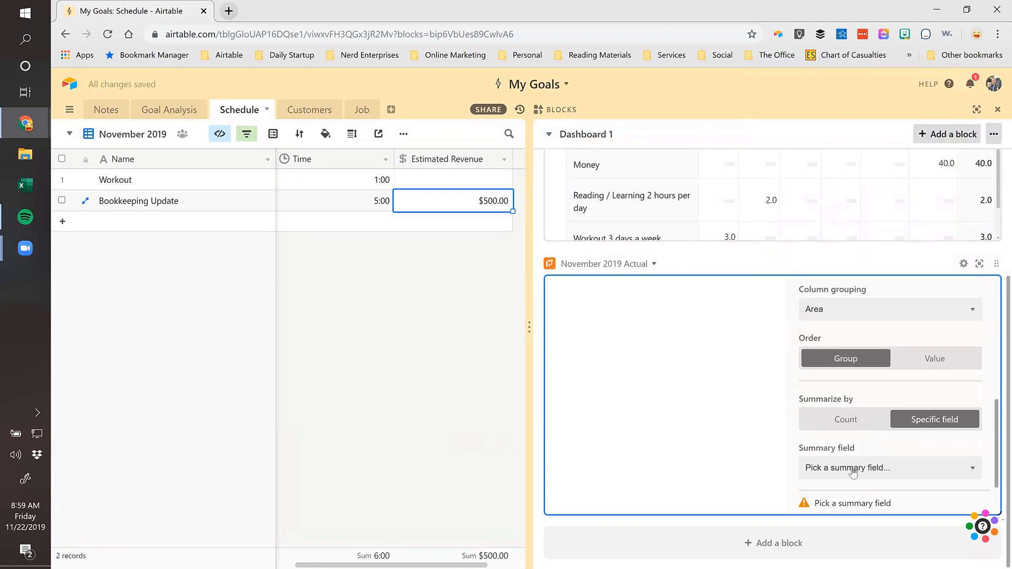
pyautogui.click(866, 473)
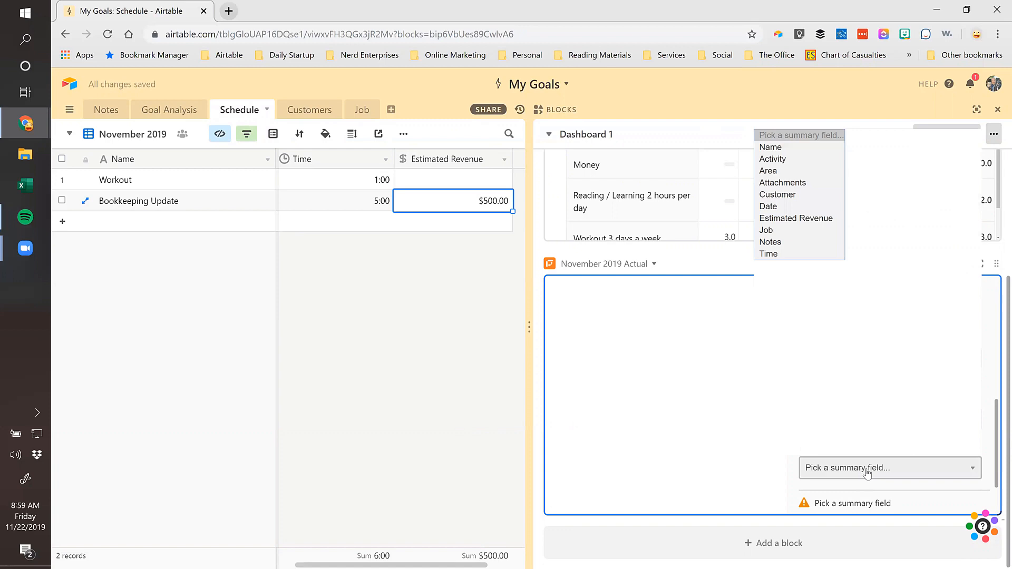
pyautogui.click(777, 258)
pyautogui.scroll(-1, 875, 487)
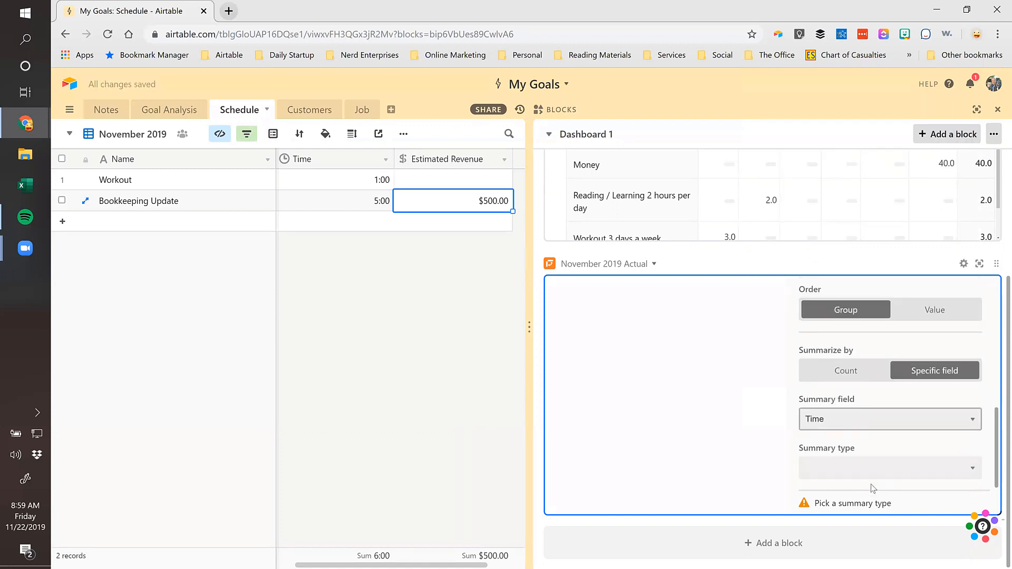
# Set the summary type of the November 2019 Actual pivot table to Sum
pyautogui.click(877, 470)
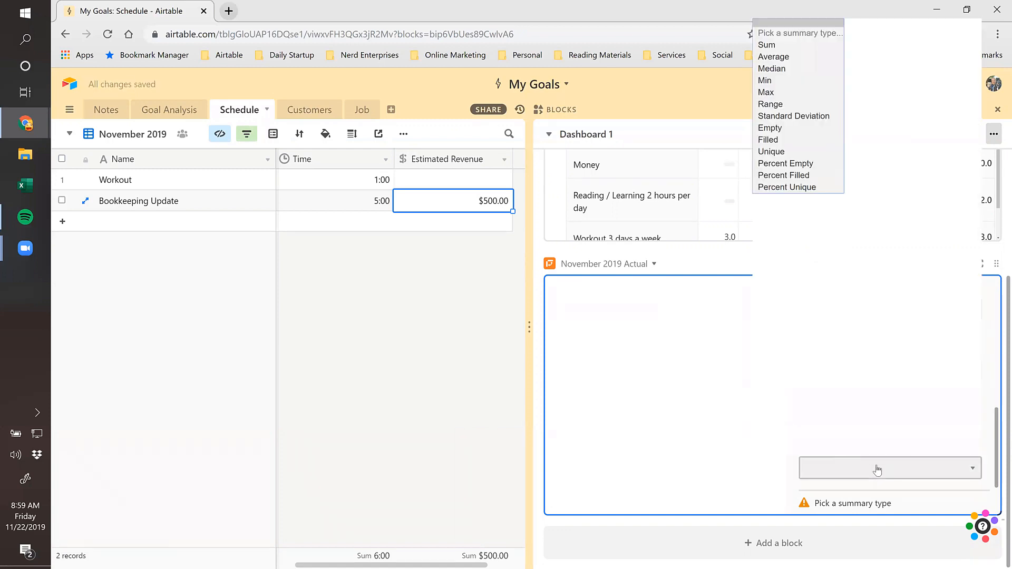
pyautogui.click(778, 45)
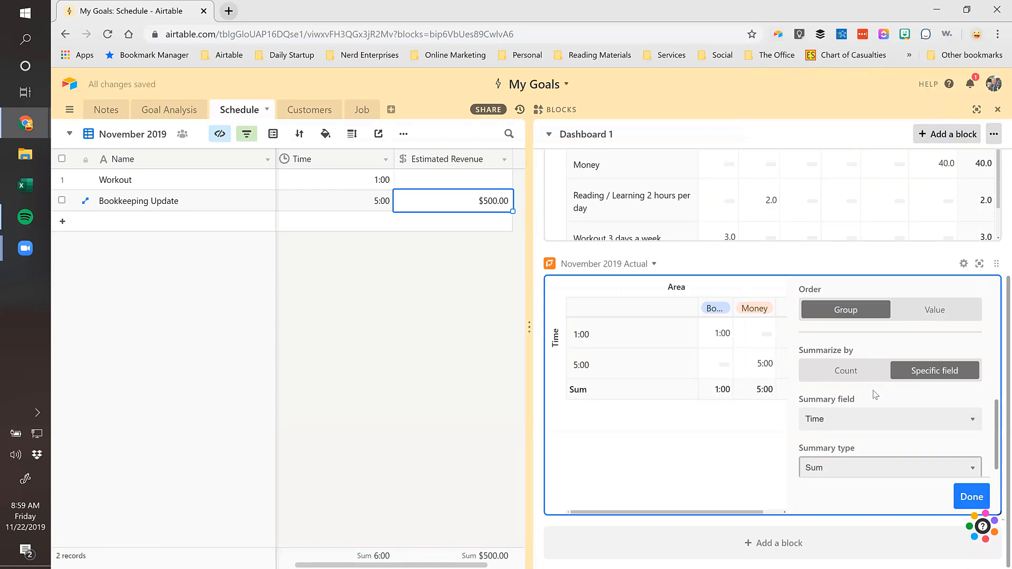
# Enlarge the November 2019 Actual pivot table to full screen and change its row grouping to Activity
pyautogui.scroll(5, 861, 373)
pyautogui.click(979, 264)
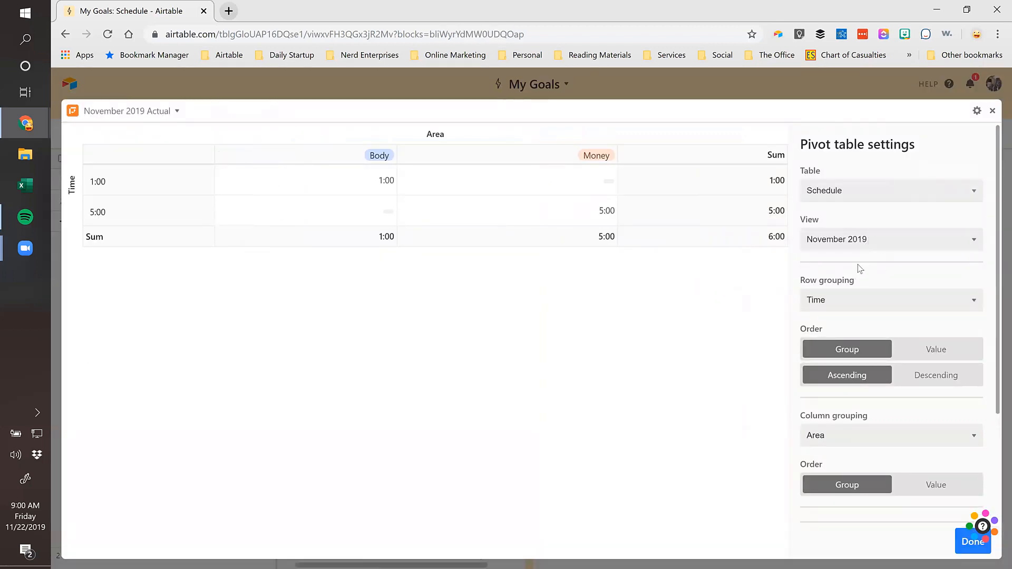
pyautogui.scroll(-3, 849, 308)
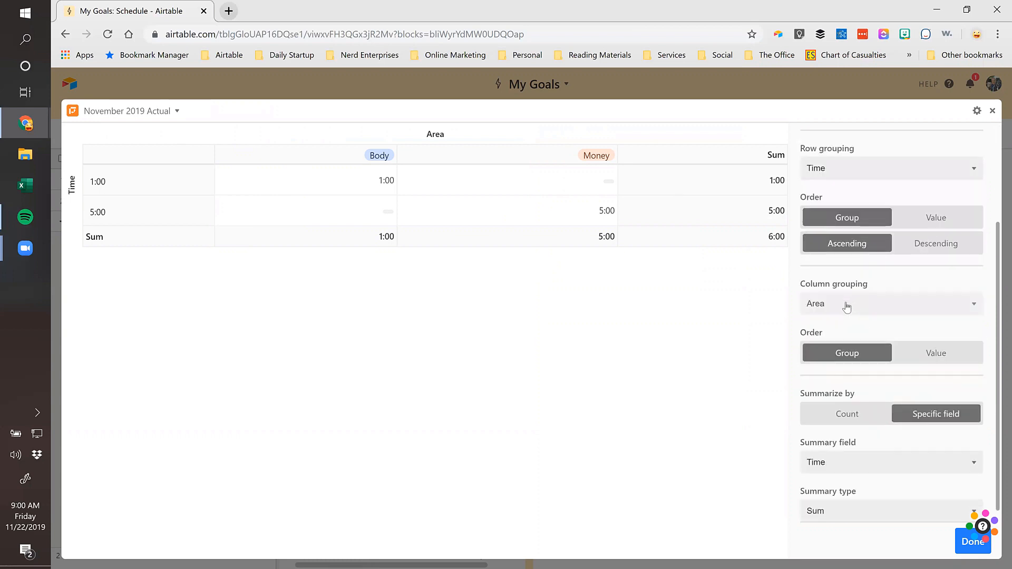
pyautogui.scroll(2, 846, 295)
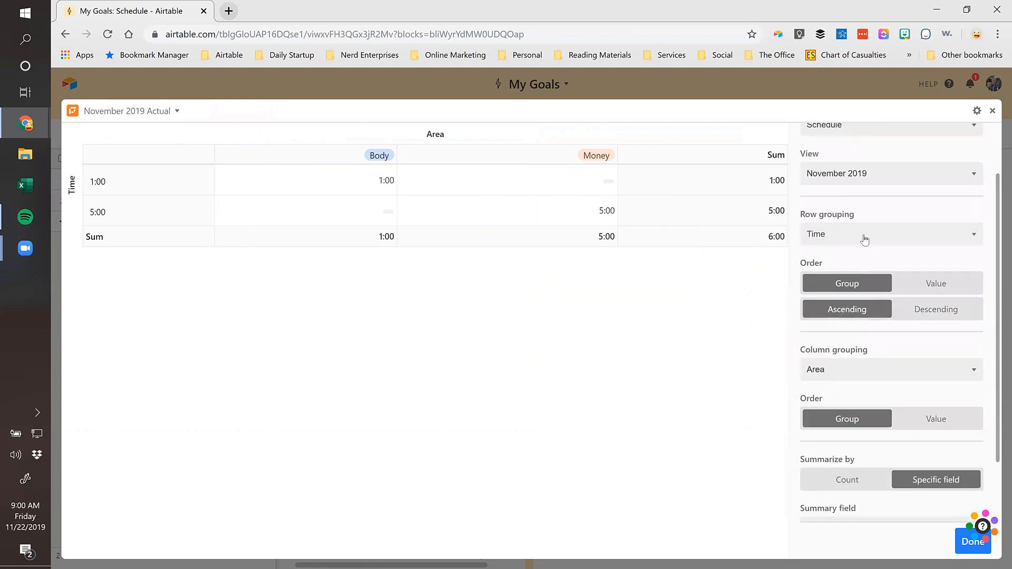
pyautogui.click(864, 239)
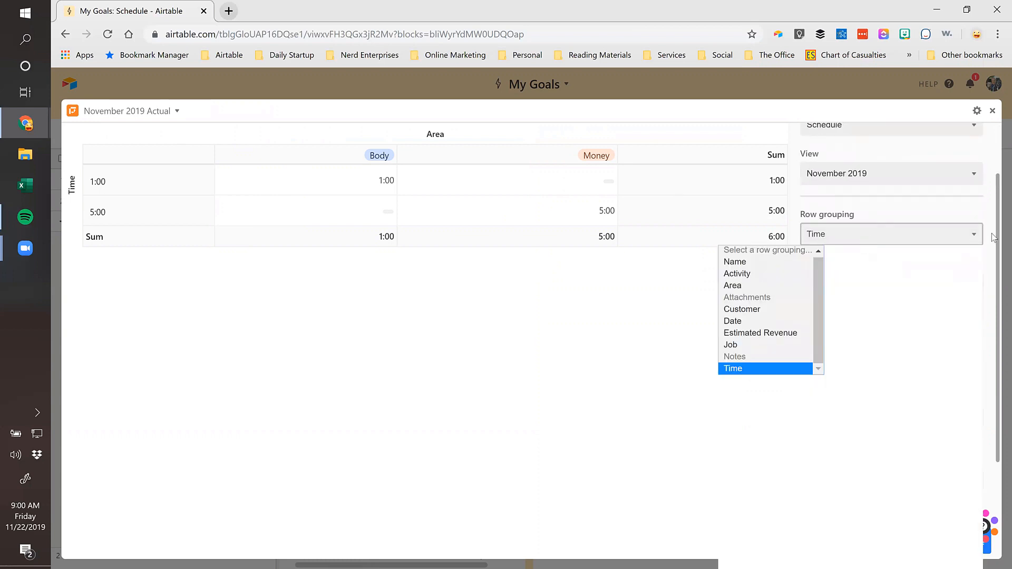
pyautogui.click(757, 275)
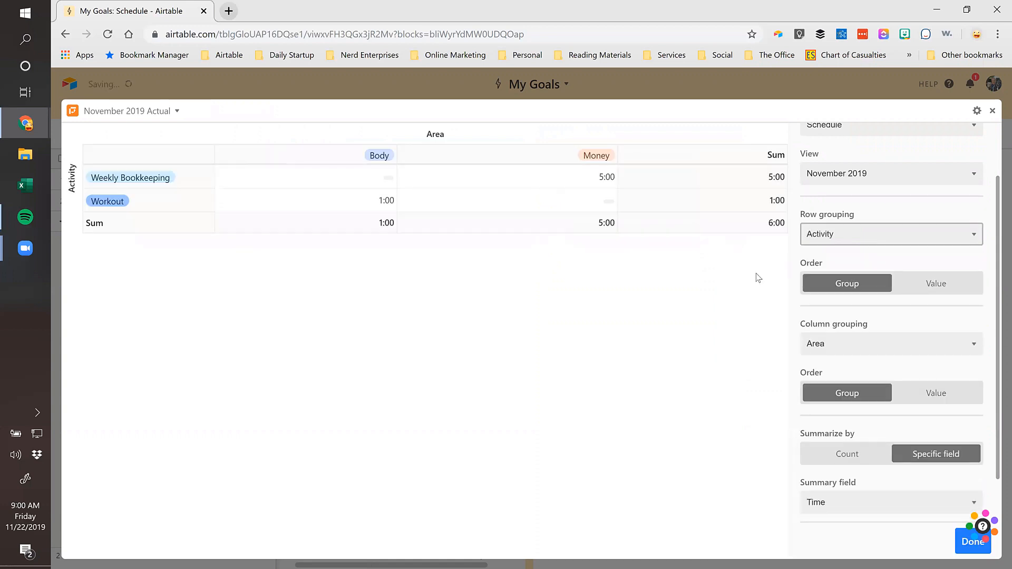
# Finish editing the pivot table settings and return from the enlarged block to the dashboard
pyautogui.scroll(-1, 883, 240)
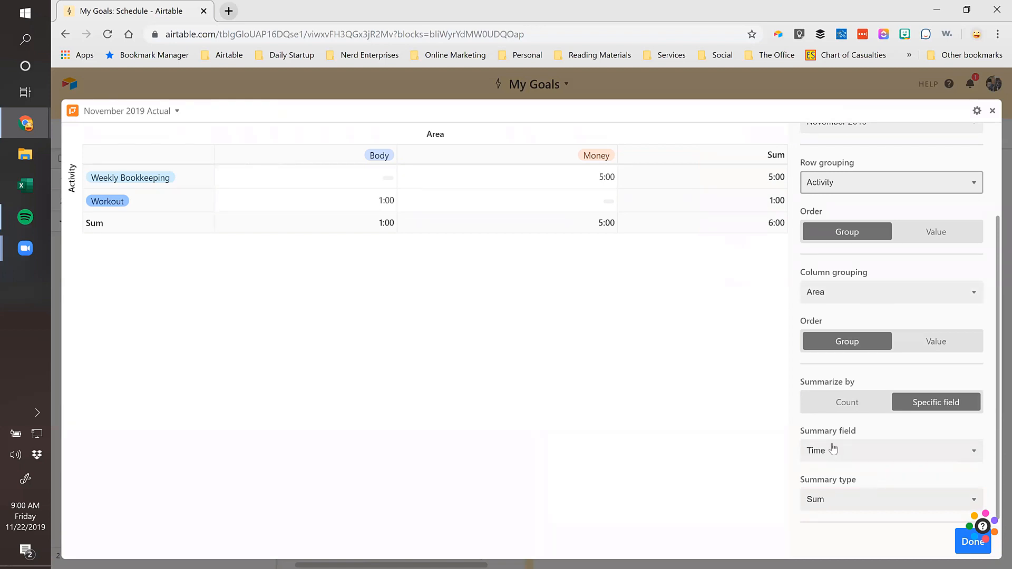
pyautogui.click(962, 542)
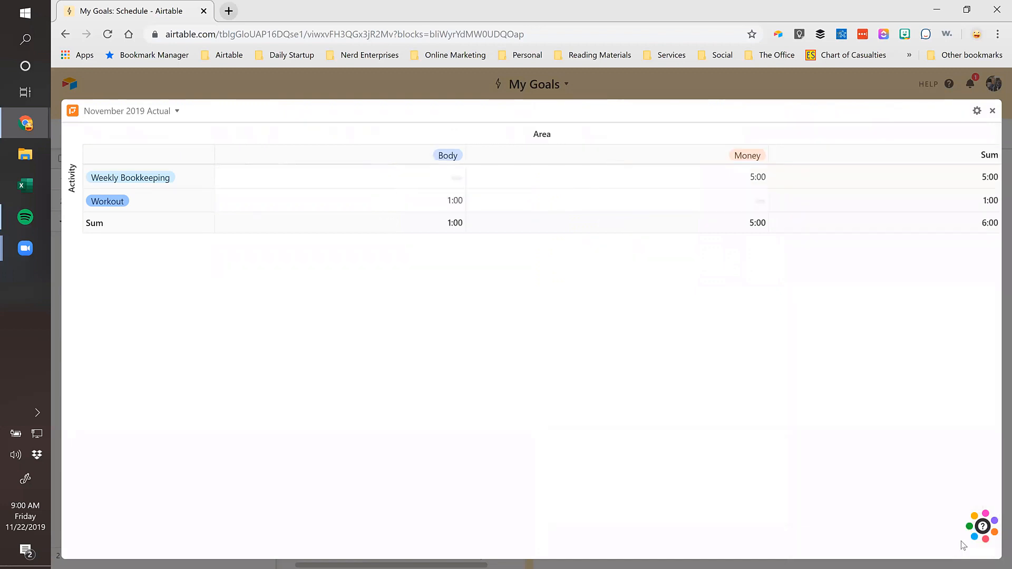
pyautogui.click(992, 111)
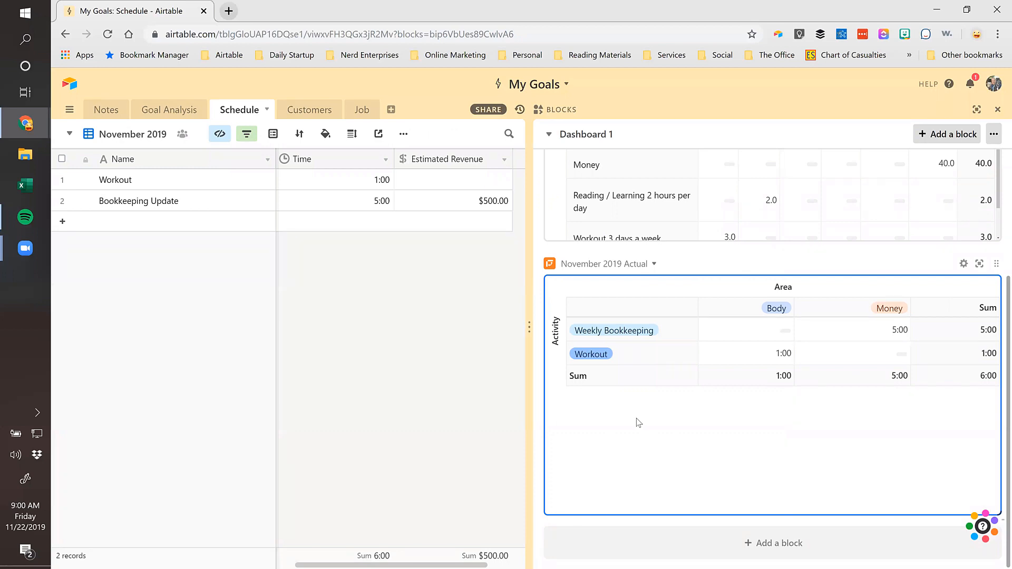
# Open the list of dashboards from the Dashboard 1 name
pyautogui.click(586, 135)
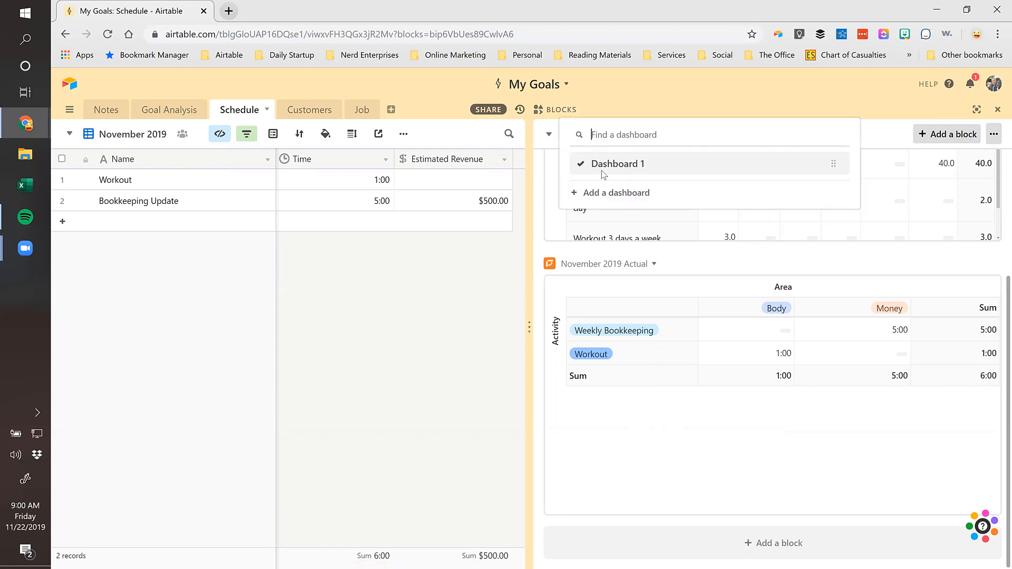